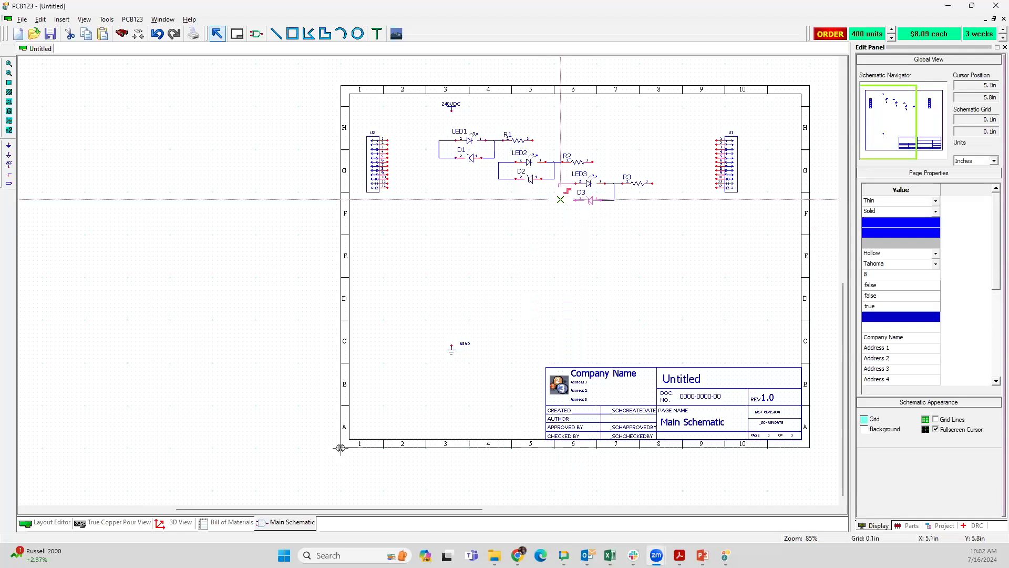
# Step: Delete all parts and wiring from the main schematic and close the untitled design without saving it
pyautogui.moveTo(560, 199)
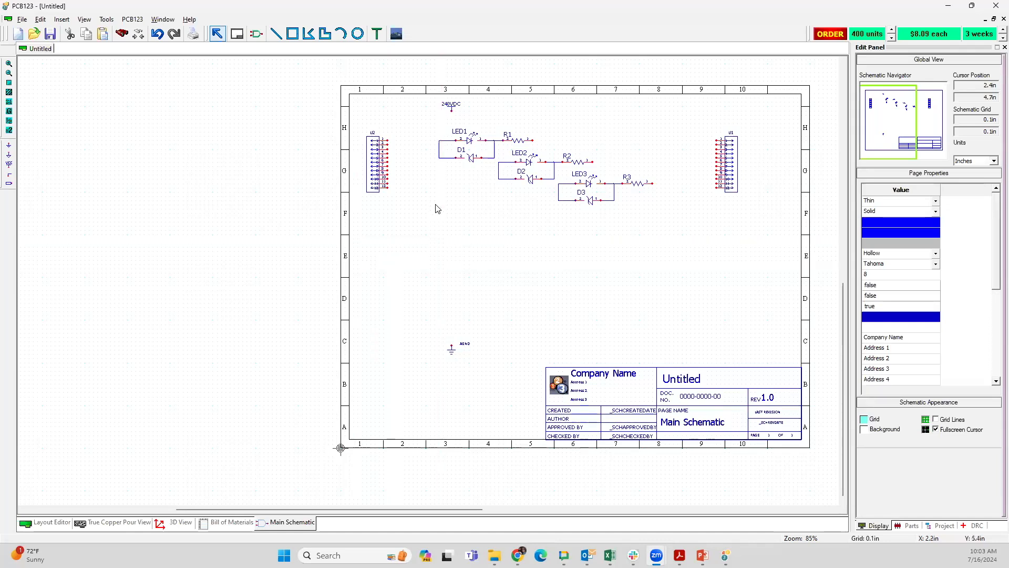
pyautogui.moveTo(439, 155)
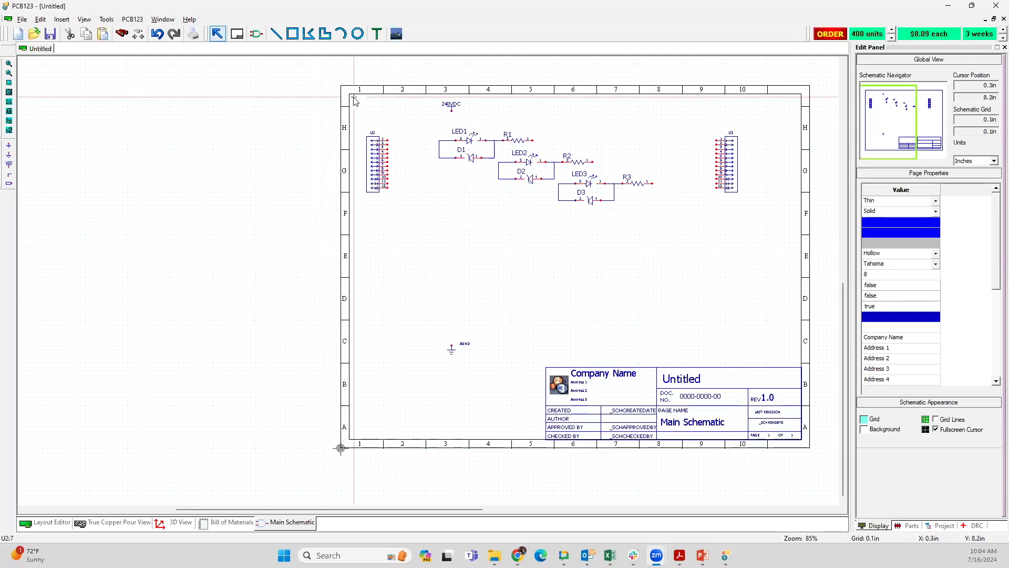
pyautogui.moveTo(354, 98); pyautogui.dragTo(763, 359)
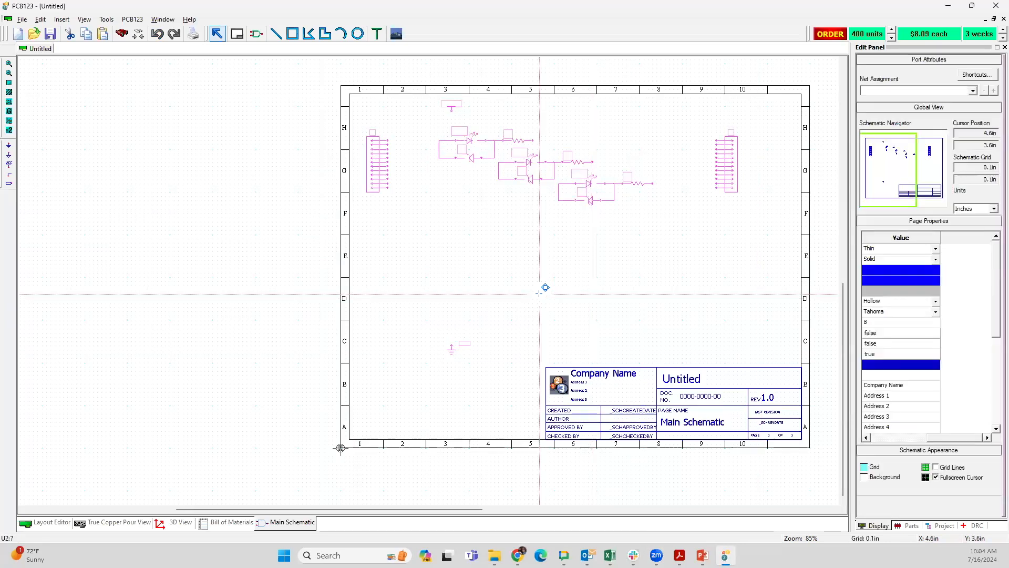
pyautogui.press('Delete')
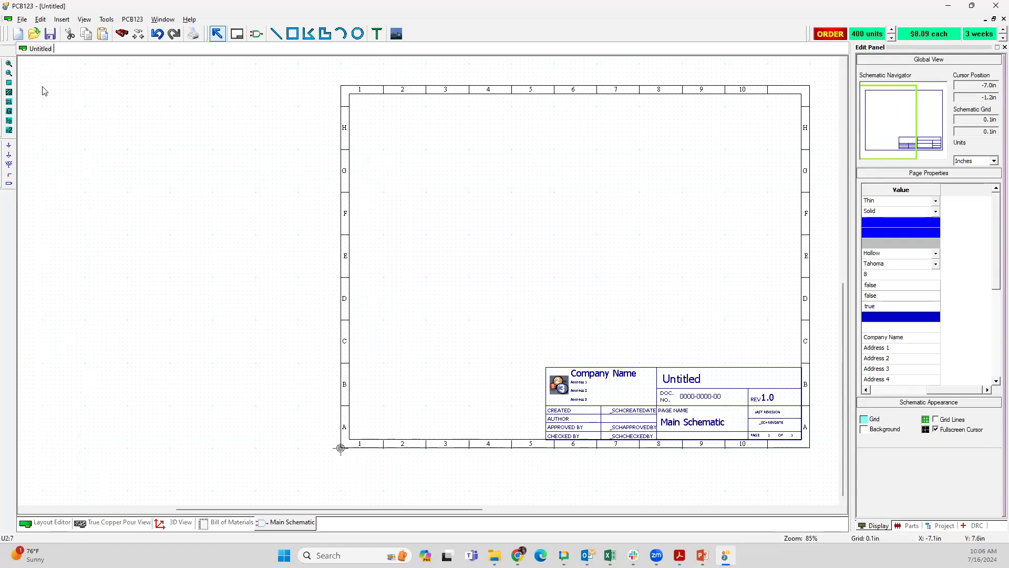
pyautogui.click(993, 19)
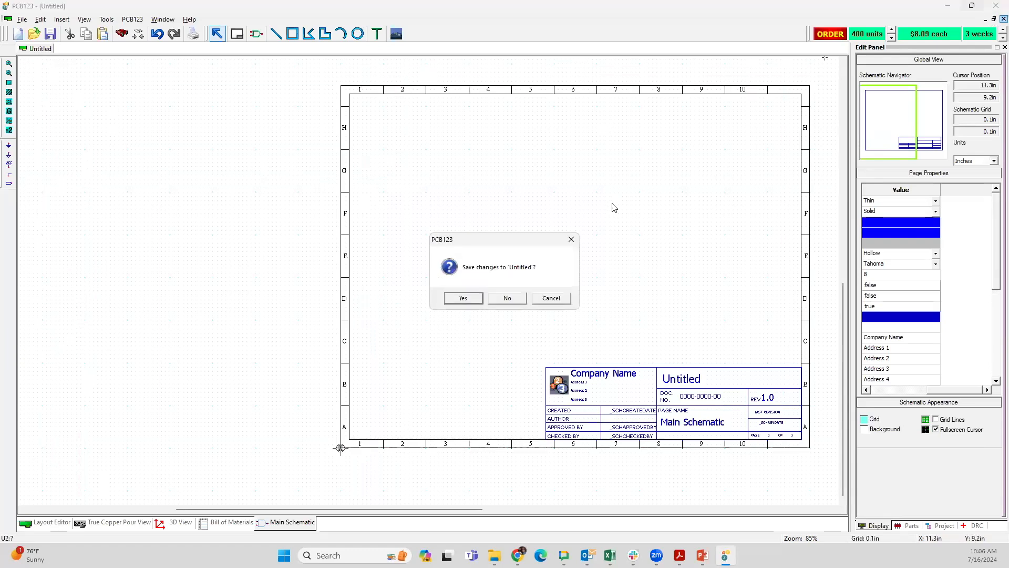
pyautogui.click(507, 298)
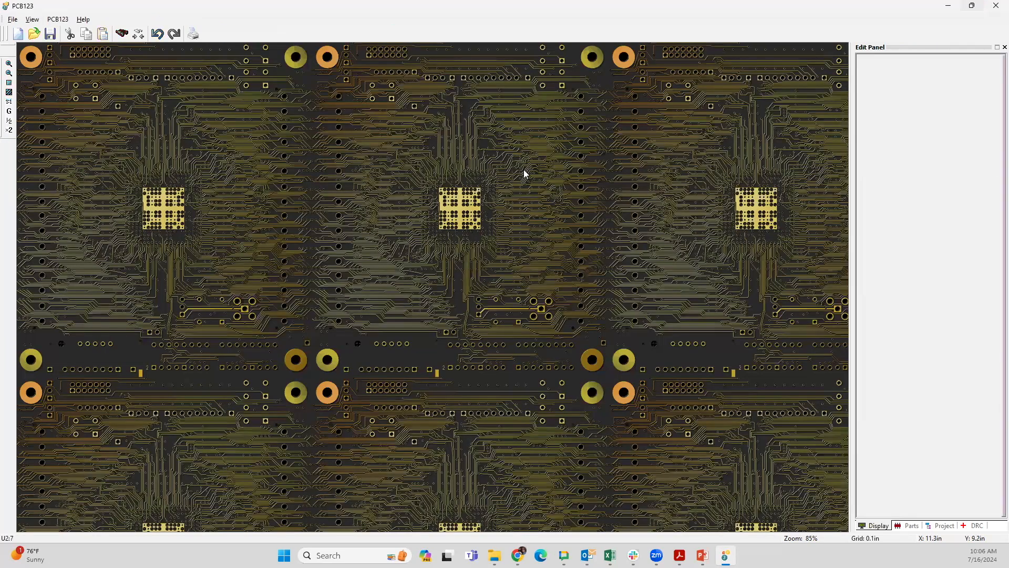
# Step: Create a new board named "new design" with the default board configuration
pyautogui.click(17, 35)
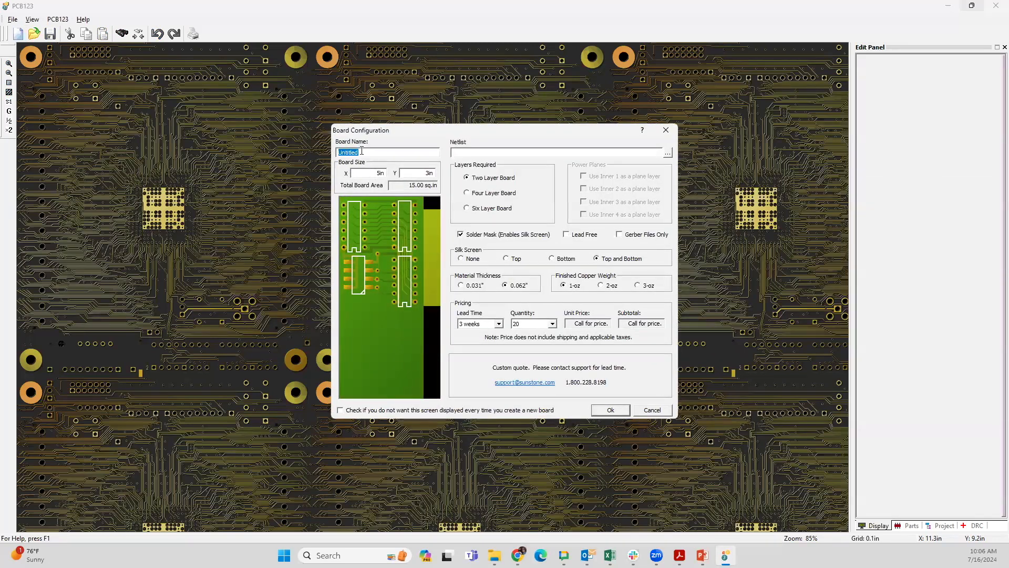
pyautogui.write('new design')
pyautogui.press('Return')
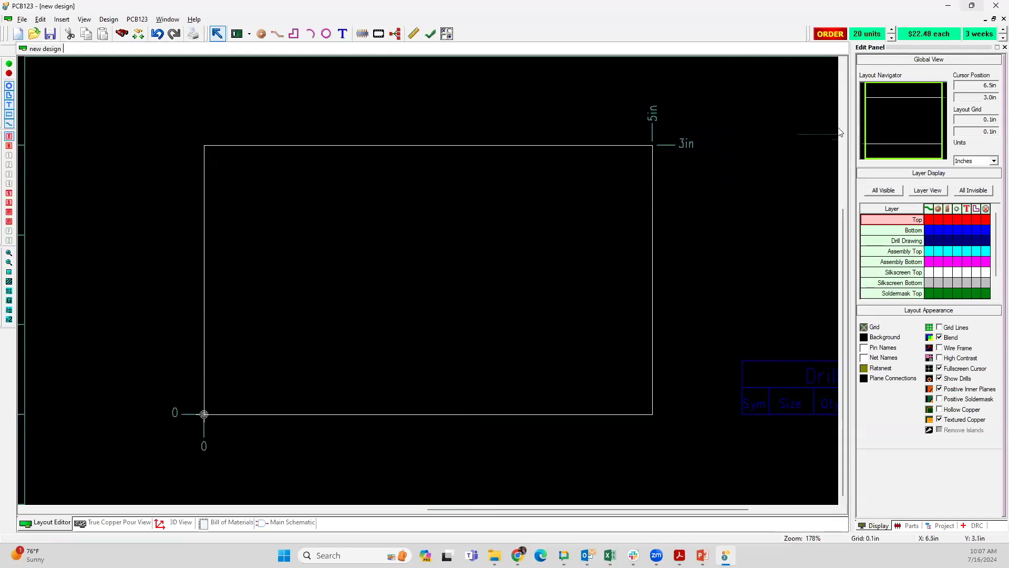
# Step: Close the "new design" board without saving it
pyautogui.click(971, 8)
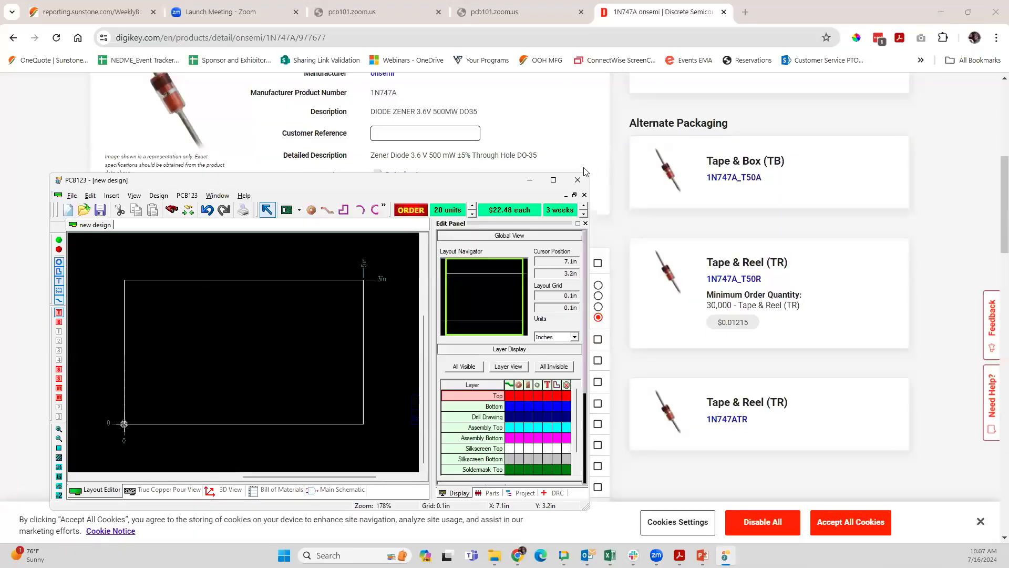
pyautogui.click(551, 178)
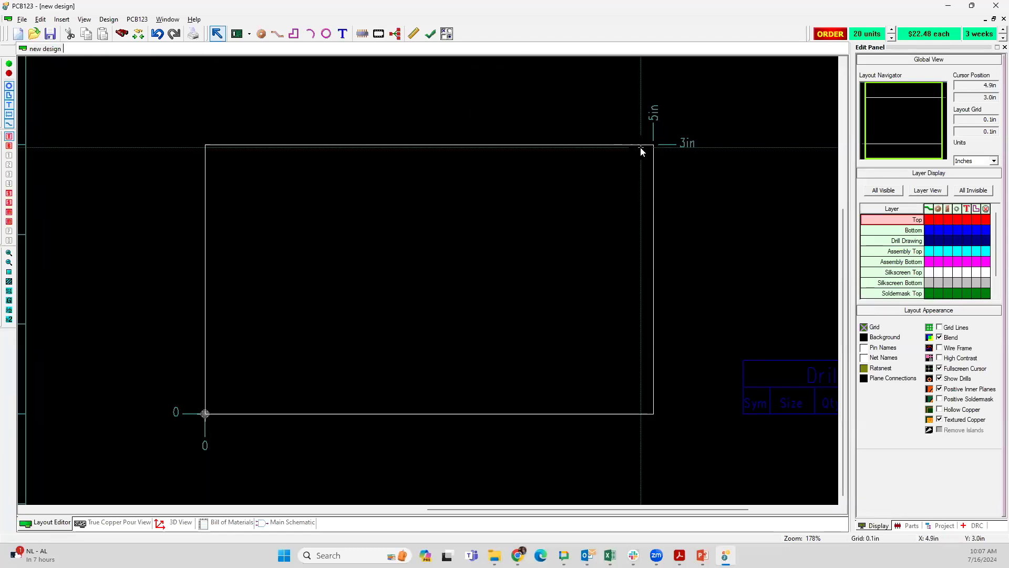
pyautogui.click(1003, 18)
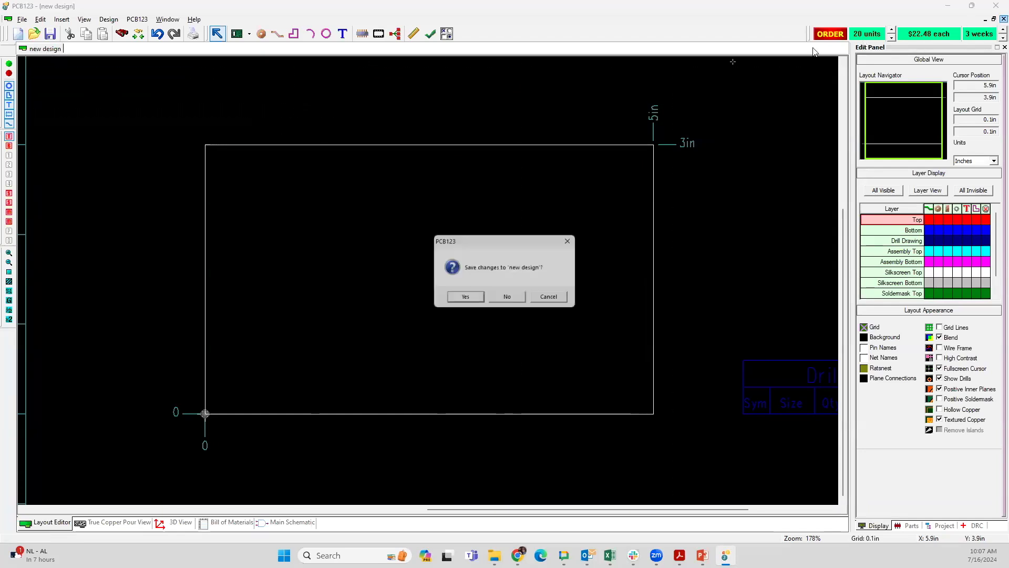
pyautogui.click(507, 299)
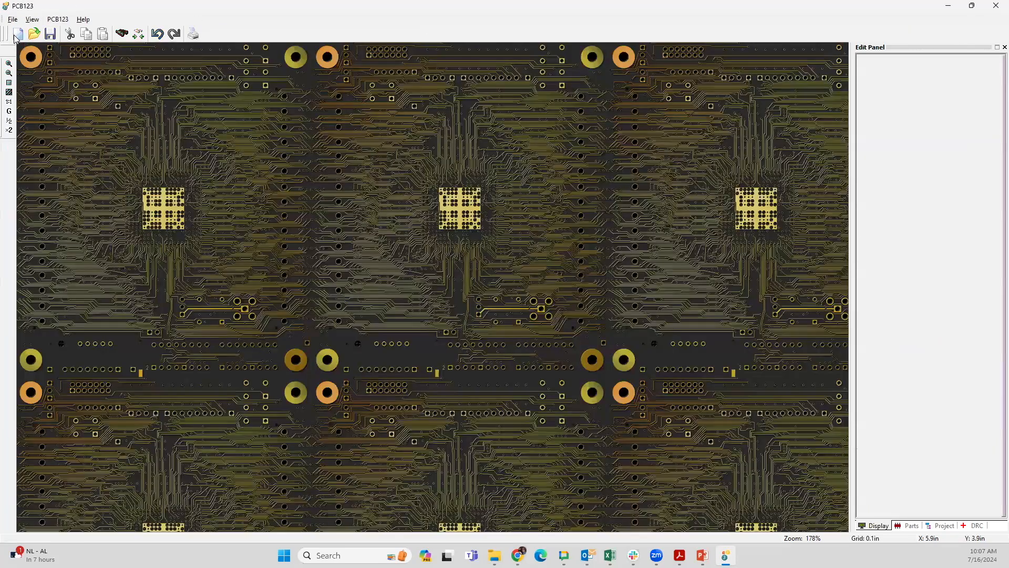
# Step: Create an untitled two-layer board, 5 in by 3 in, keeping the default solder mask, silk screen and copper settings
pyautogui.click(17, 35)
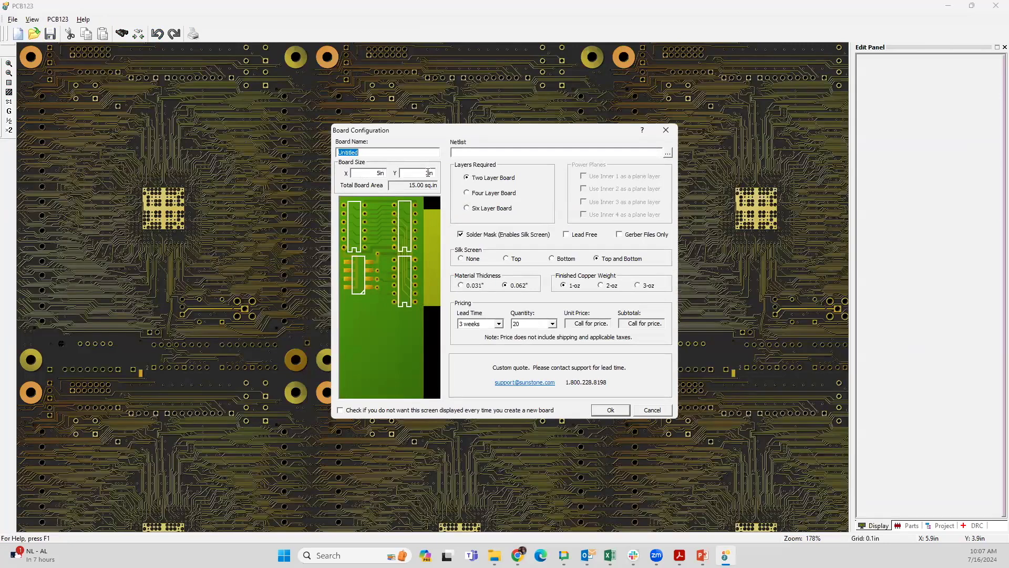
pyautogui.click(498, 153)
pyautogui.click(481, 195)
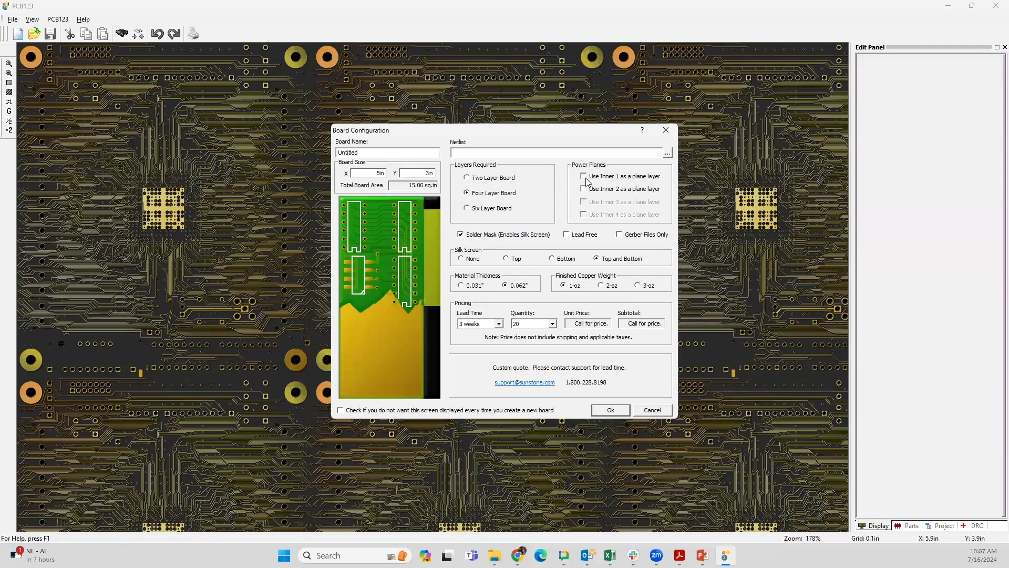
pyautogui.click(469, 179)
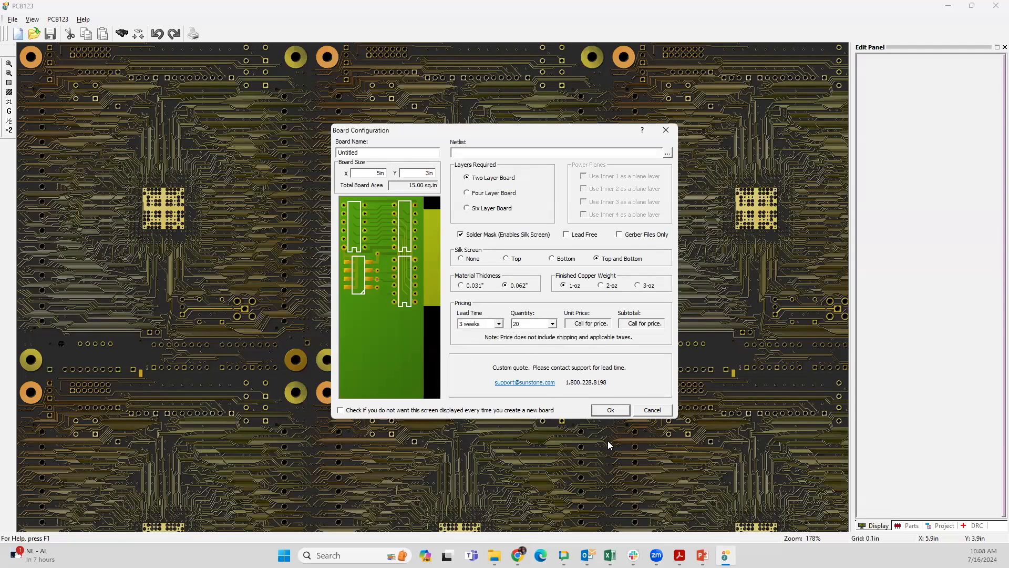
pyautogui.click(611, 410)
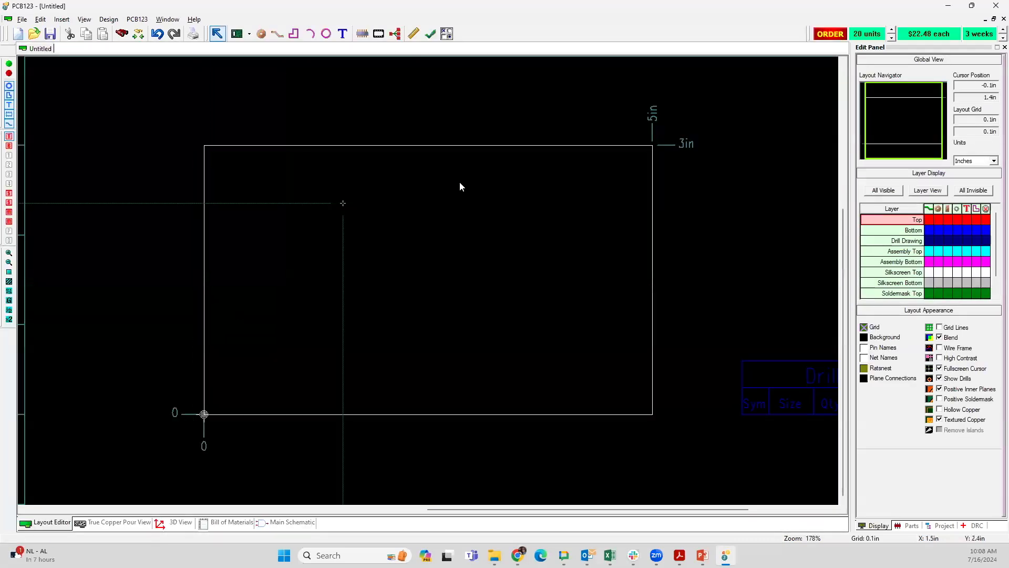
# Step: Examine the board outline, drill chart, board stackup and title block in the new layout
pyautogui.scroll(-1, 662, 263)
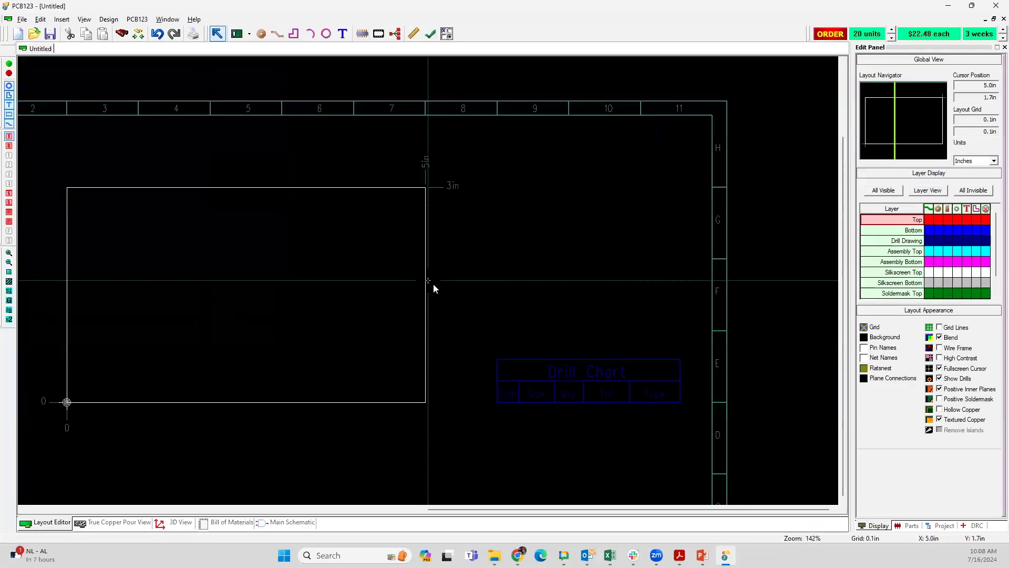
pyautogui.scroll(-3, 434, 283)
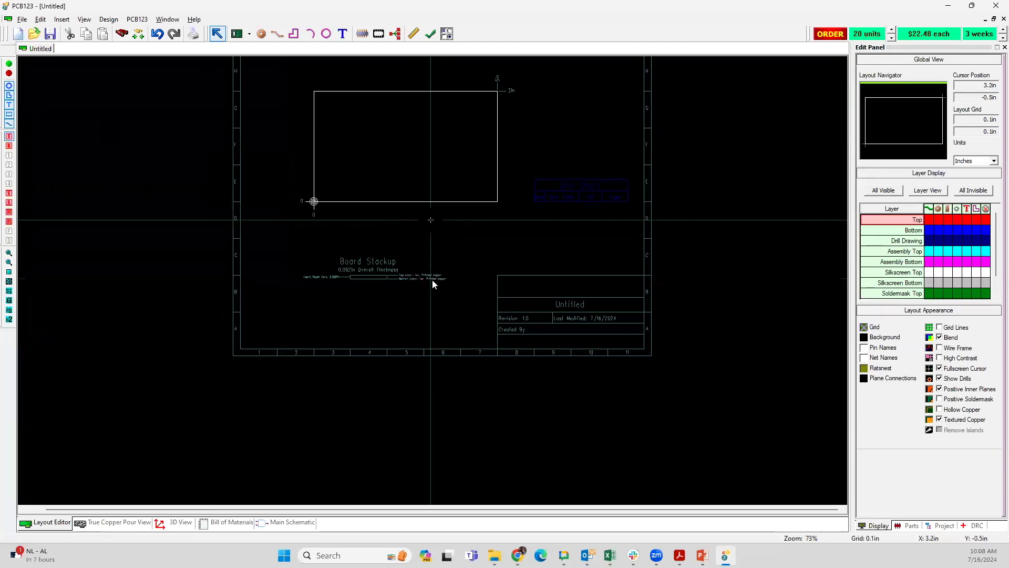
pyautogui.scroll(1, 433, 283)
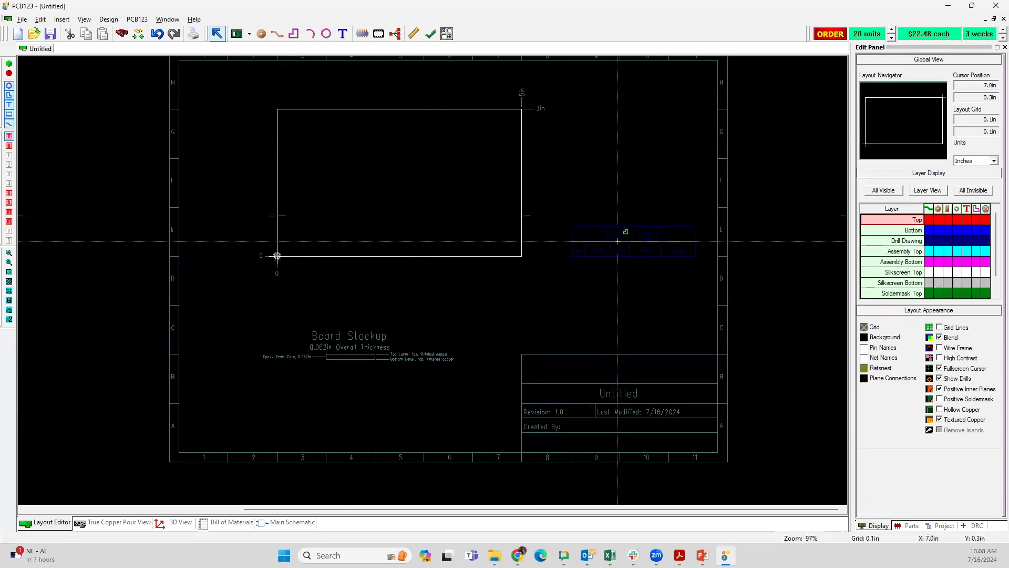
pyautogui.scroll(4, 415, 274)
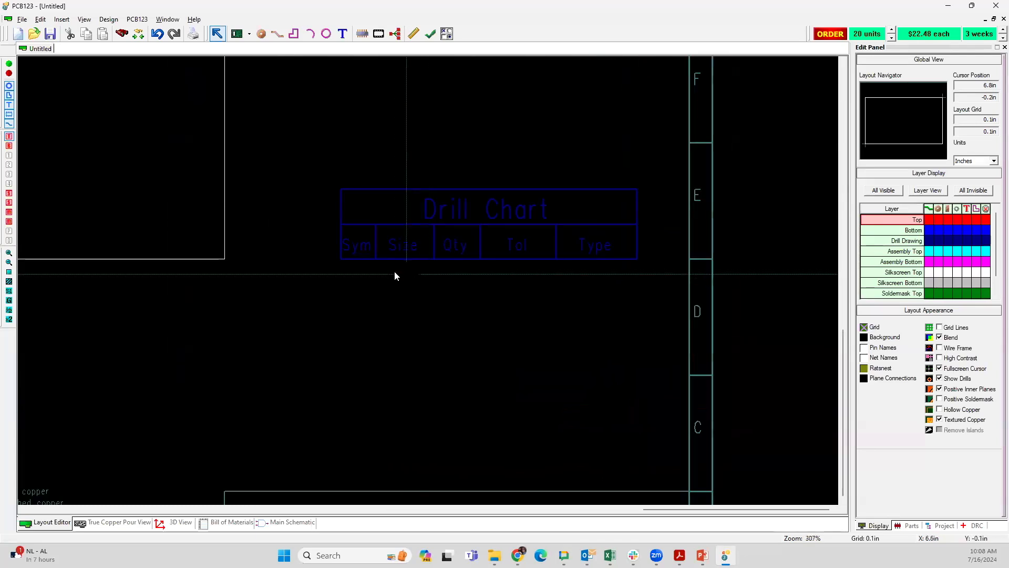
pyautogui.scroll(-2, 395, 275)
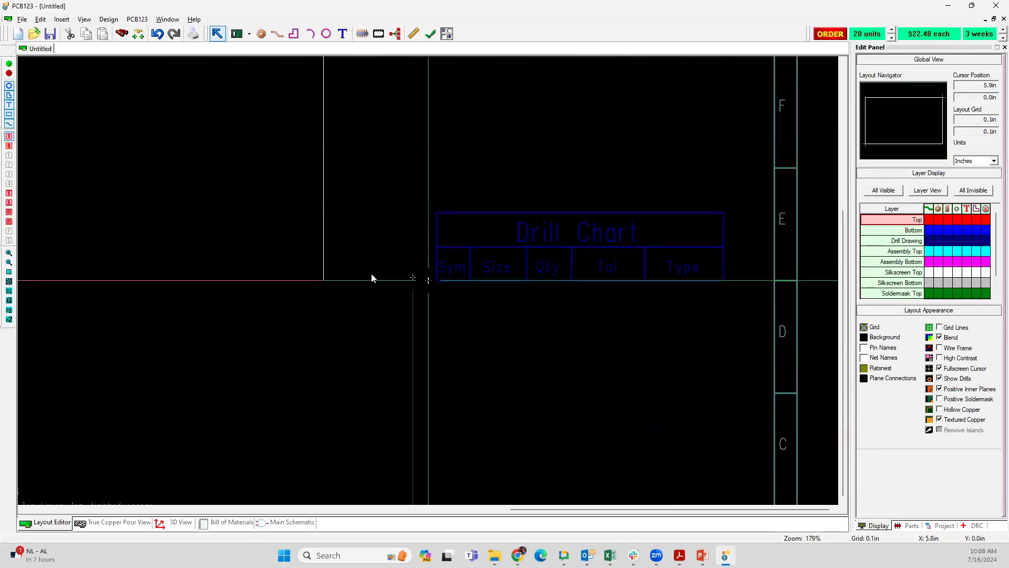
pyautogui.scroll(-1, 371, 277)
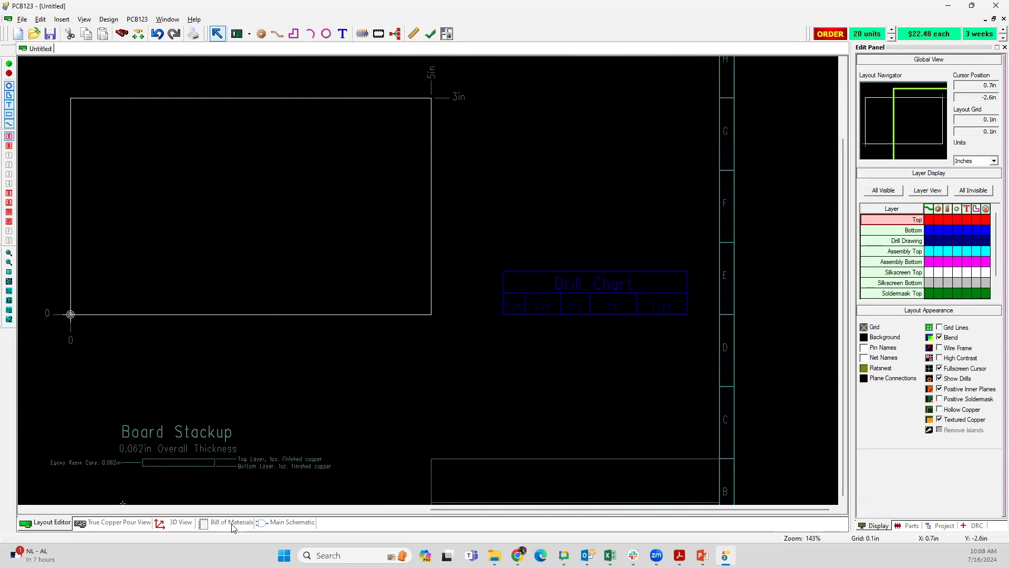
pyautogui.click(277, 523)
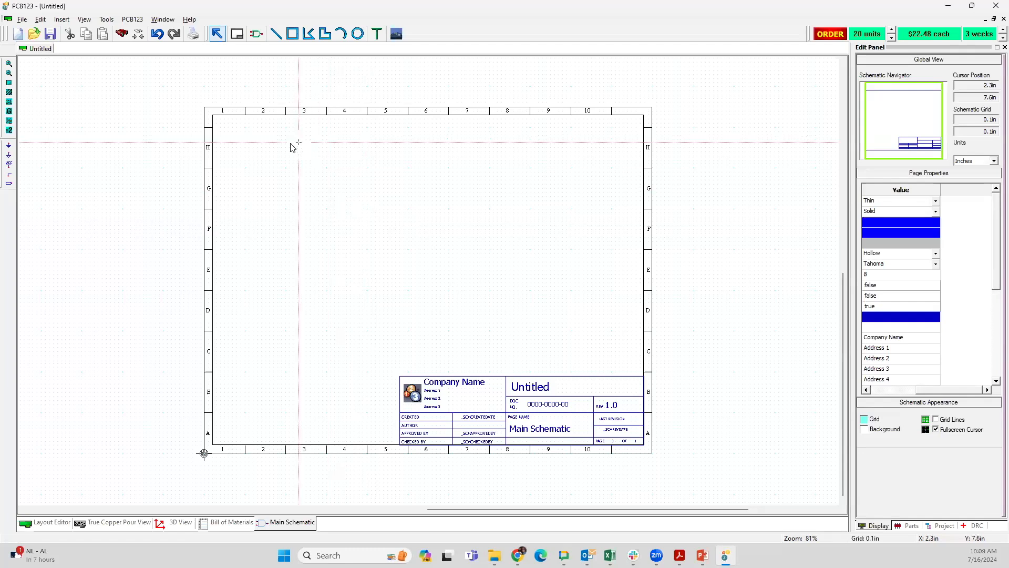
pyautogui.click(257, 34)
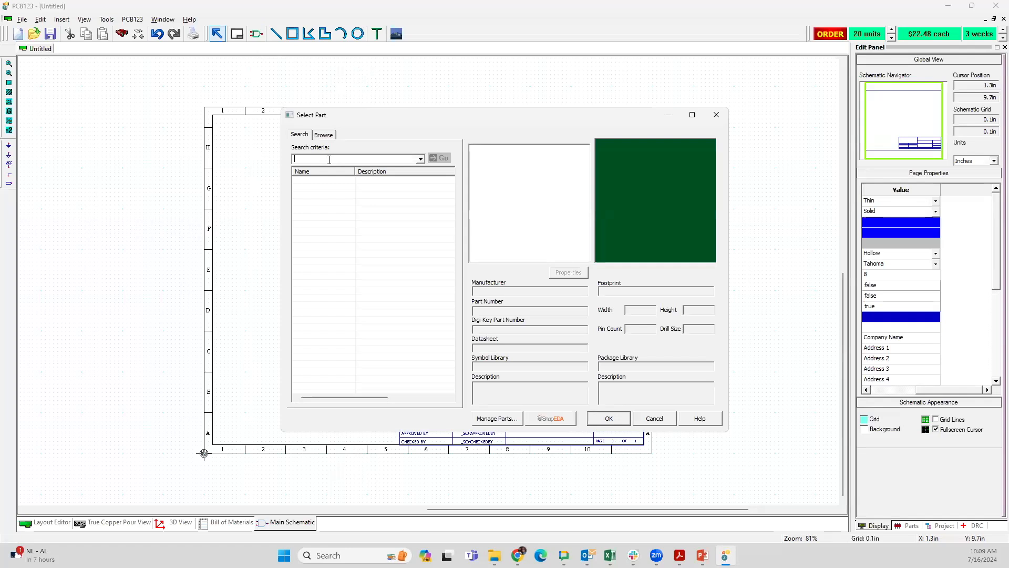
pyautogui.write('CONN 10POS')
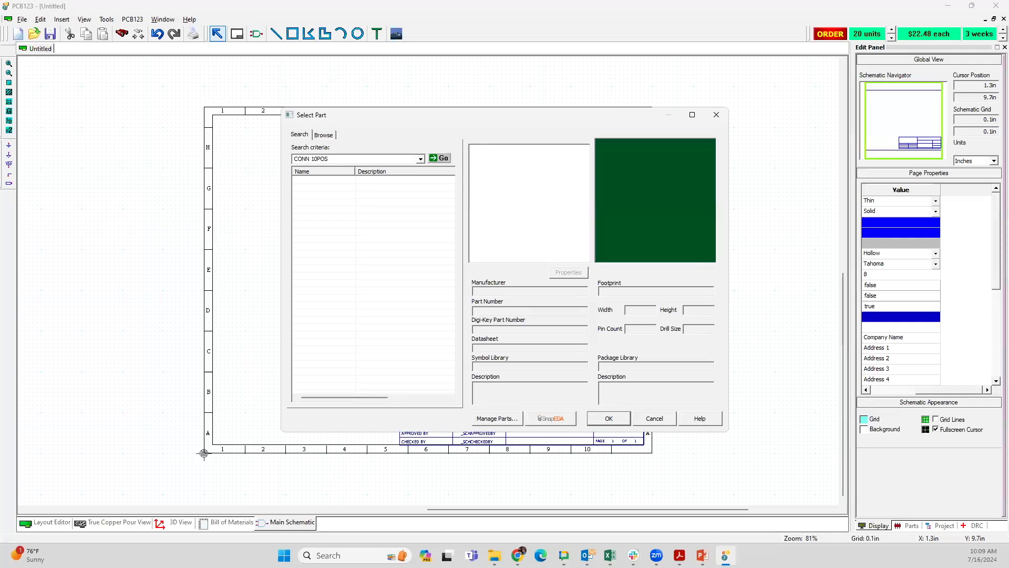
pyautogui.press('Return')
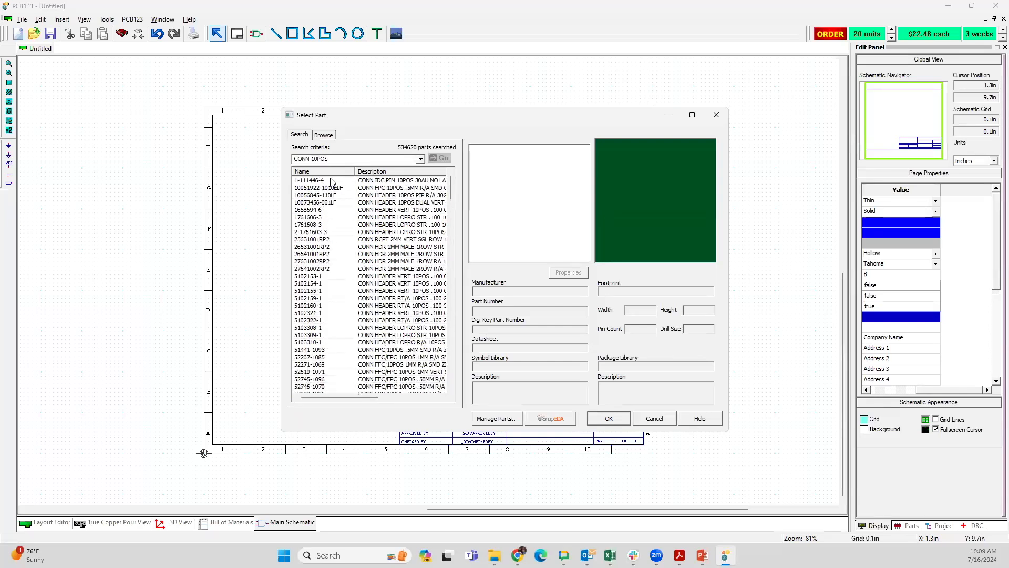
pyautogui.click(397, 203)
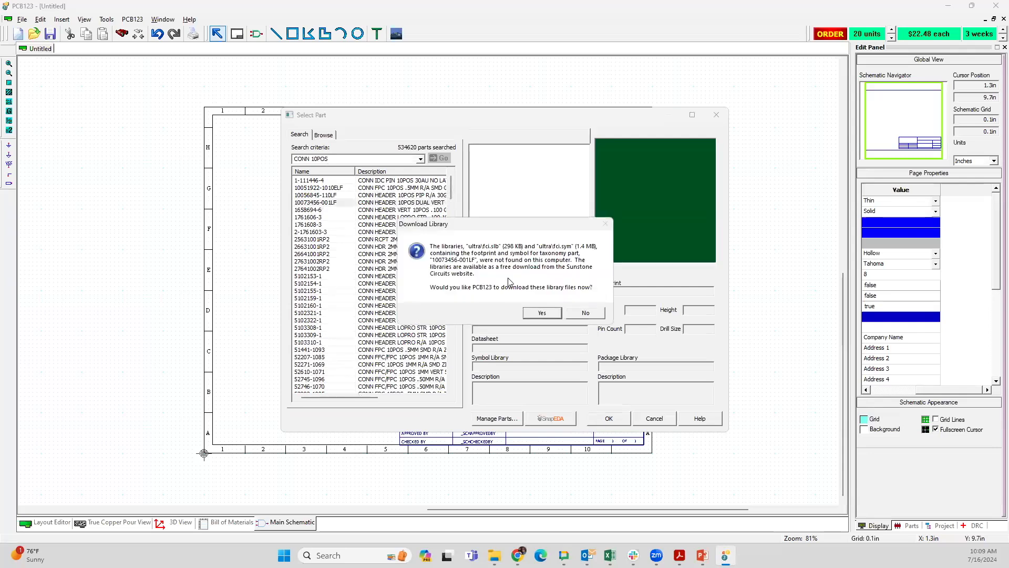
pyautogui.click(541, 314)
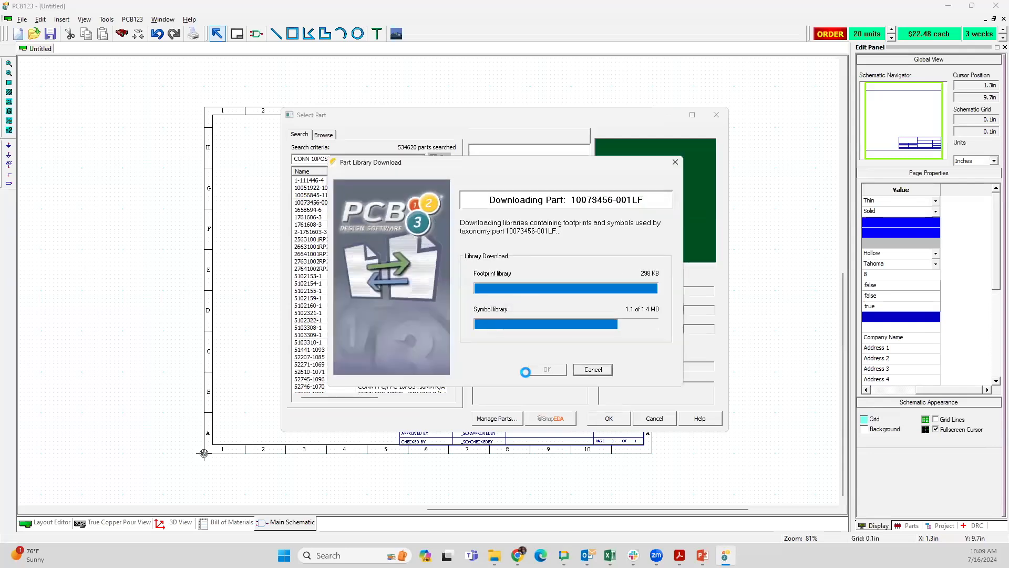
pyautogui.click(531, 298)
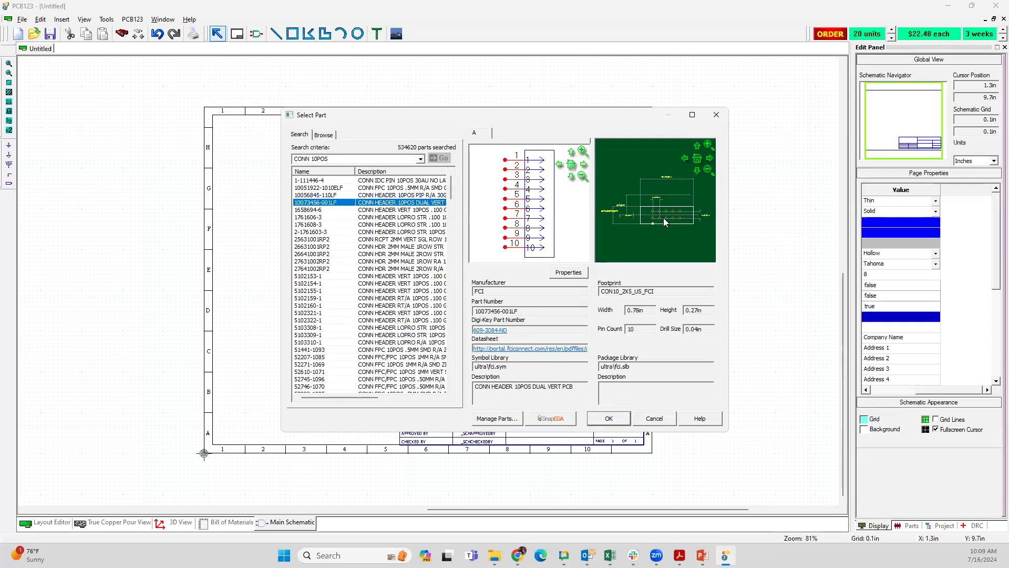
# Step: Place one 10-position header in row G near the right border of the schematic sheet and end its placement
pyautogui.click(609, 419)
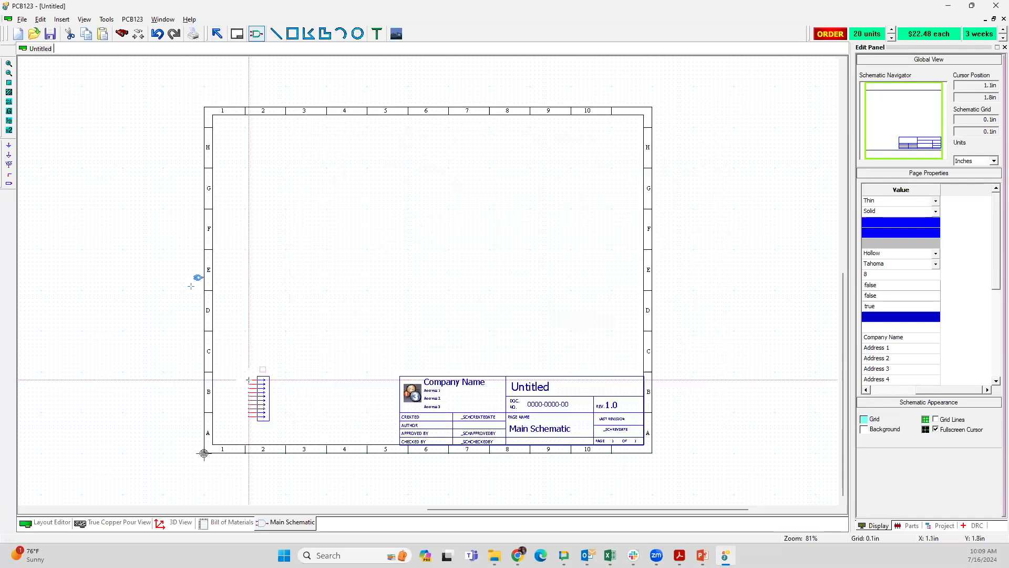
pyautogui.click(592, 181)
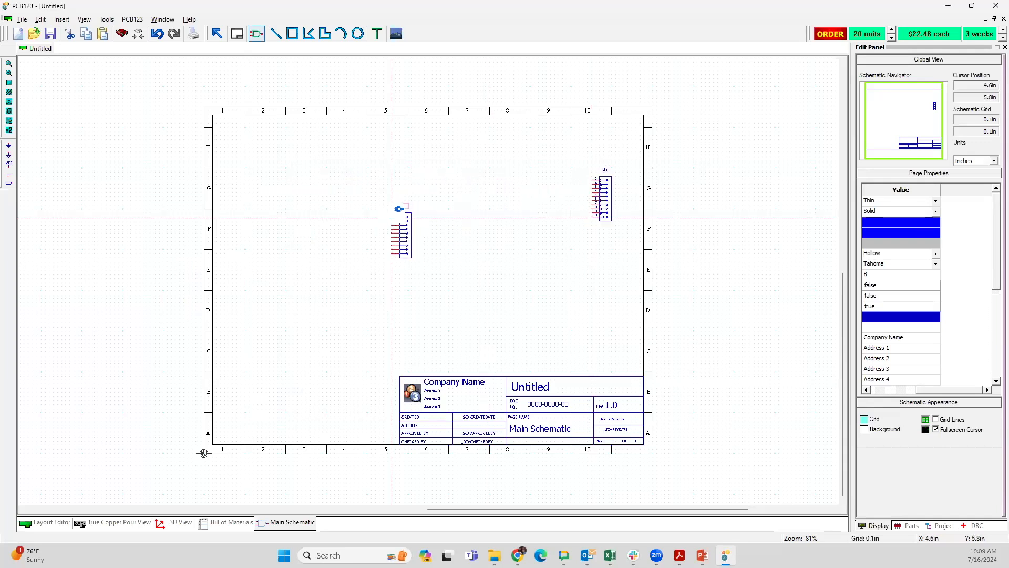
pyautogui.press('Escape')
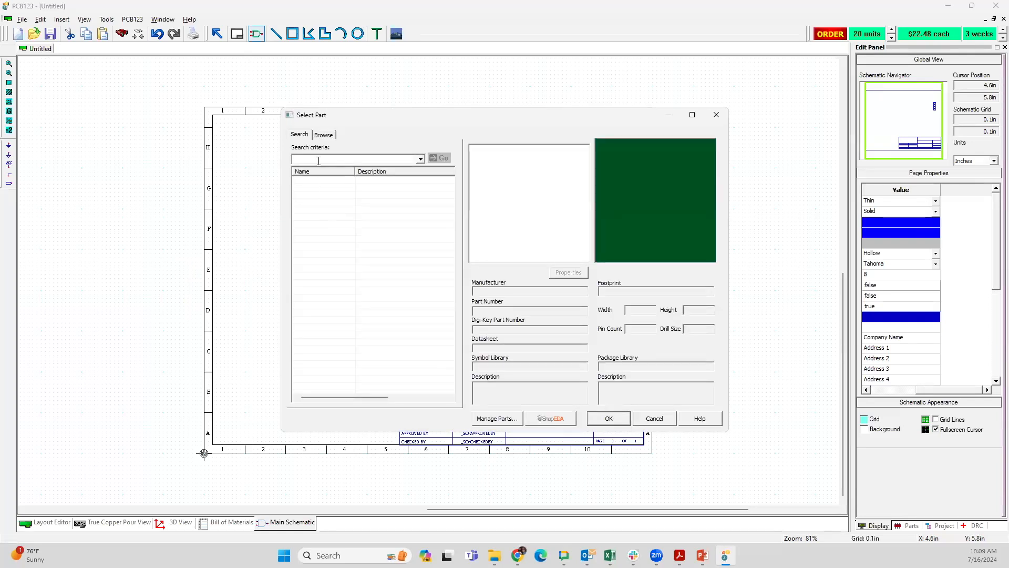
pyautogui.click(319, 160)
pyautogui.write('LED RED')
pyautogui.press('Return')
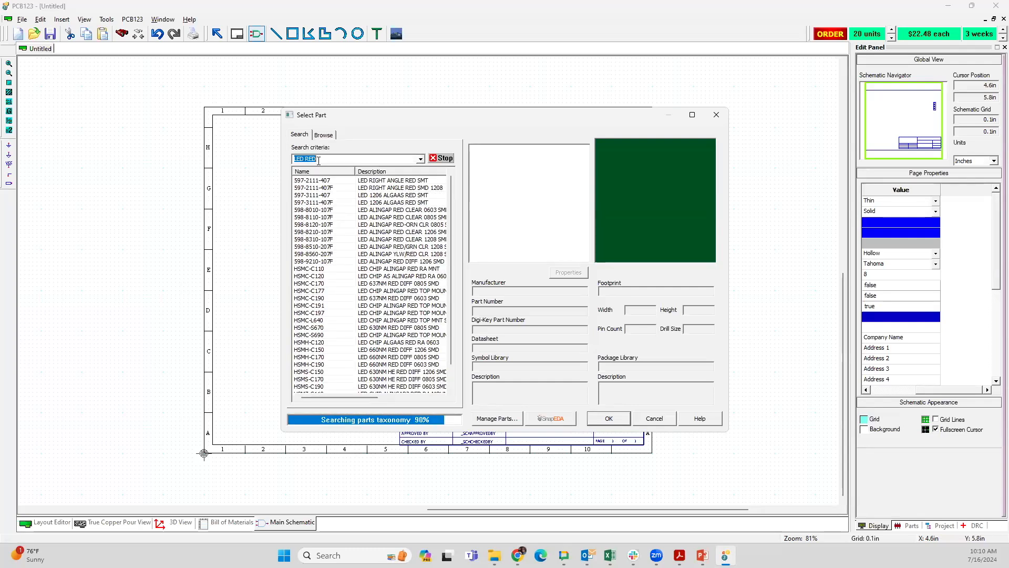
pyautogui.click(366, 196)
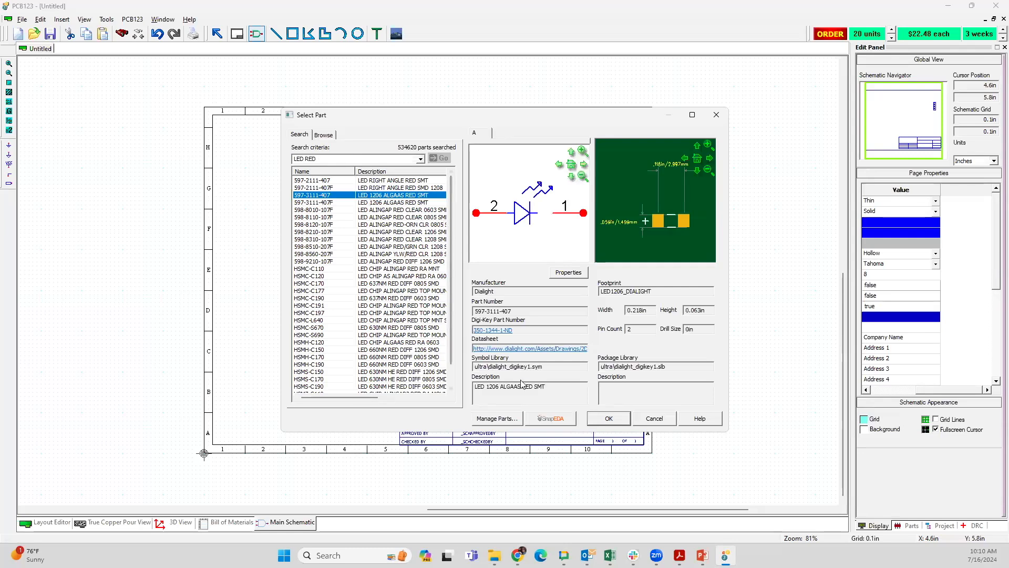
pyautogui.click(609, 419)
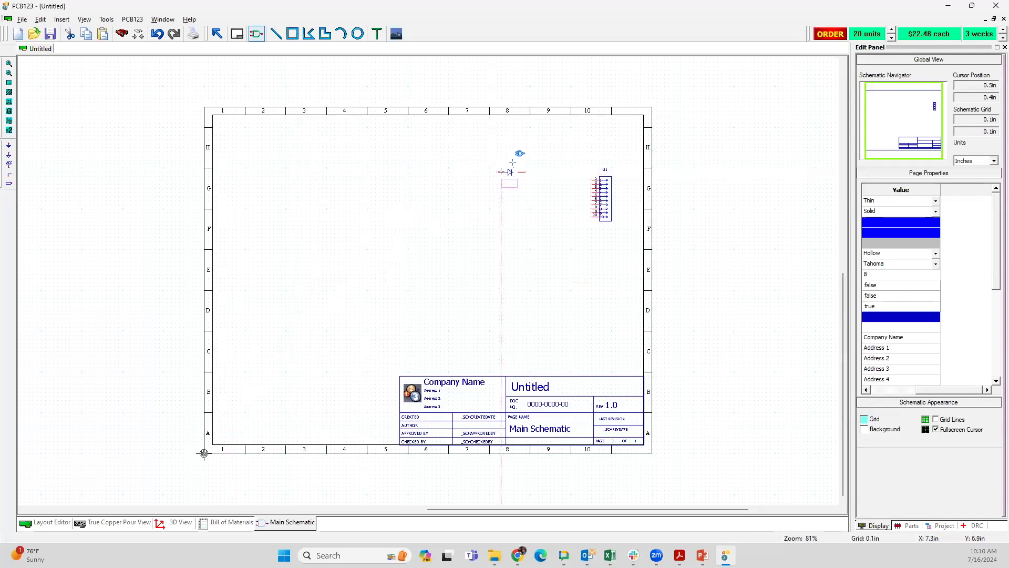
pyautogui.click(520, 179)
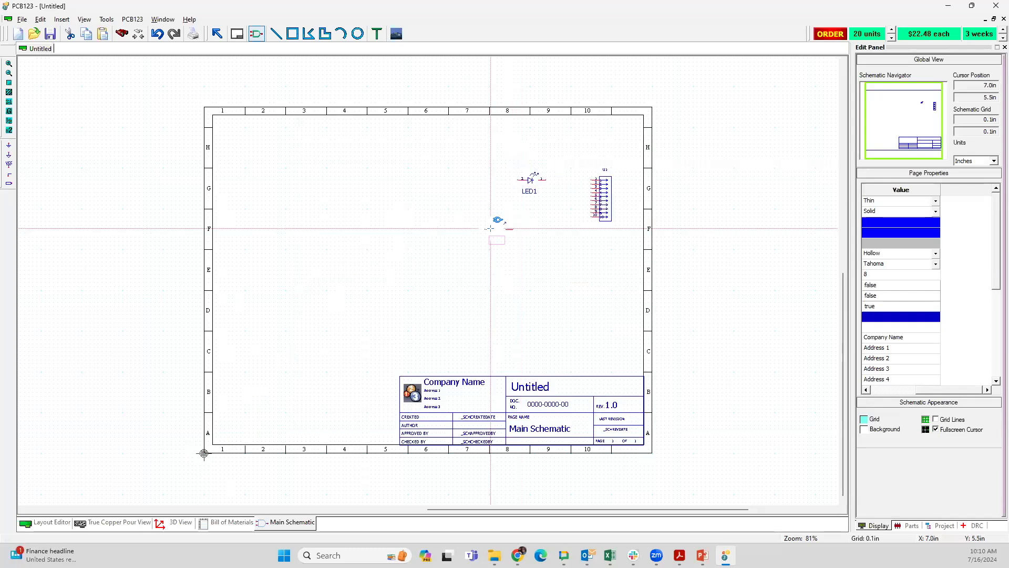
pyautogui.click(490, 228)
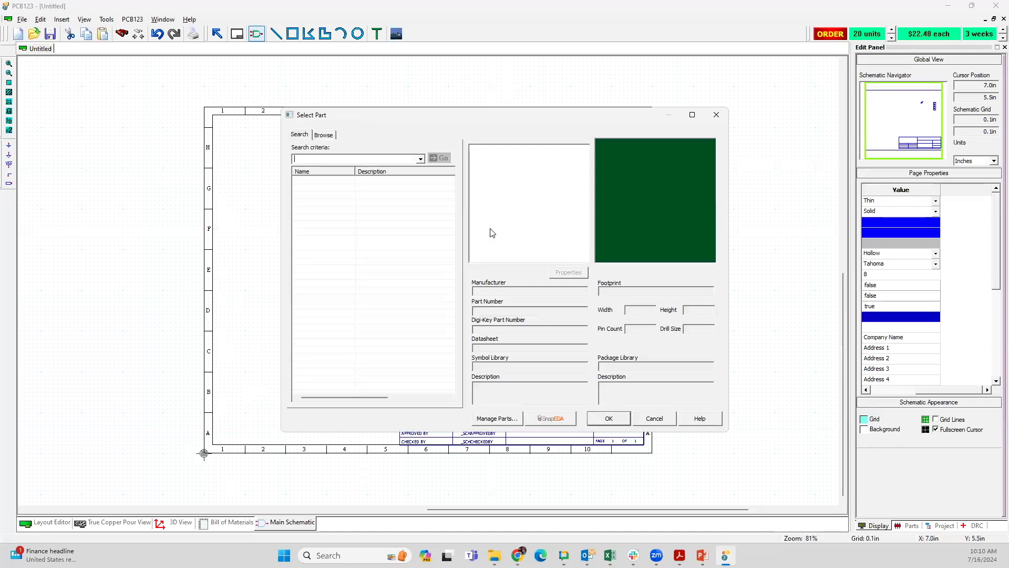
# Step: Search the part library for RES 200K and browse the matching resistors
pyautogui.write('RES 20')
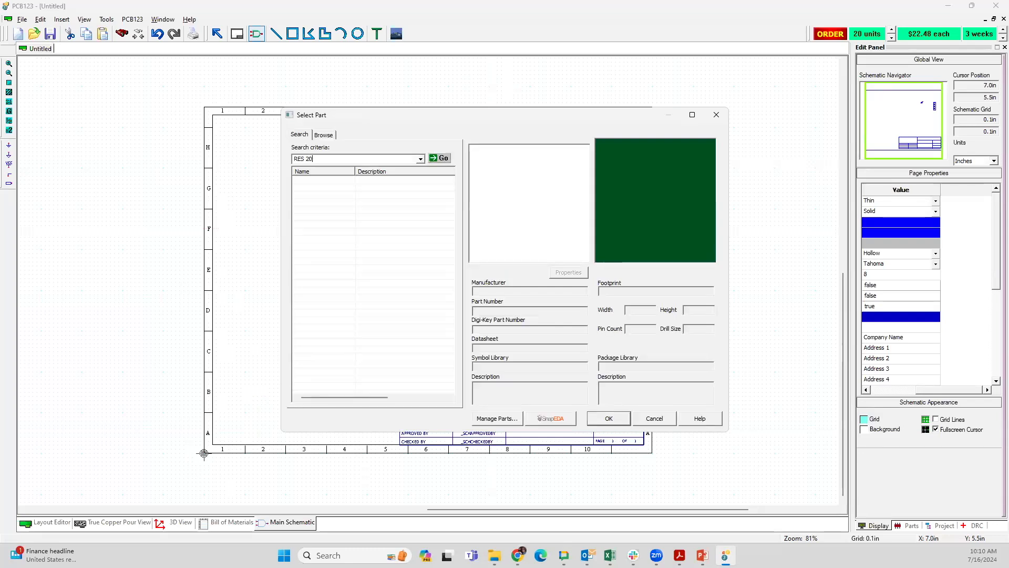
pyautogui.press('BackSpace')
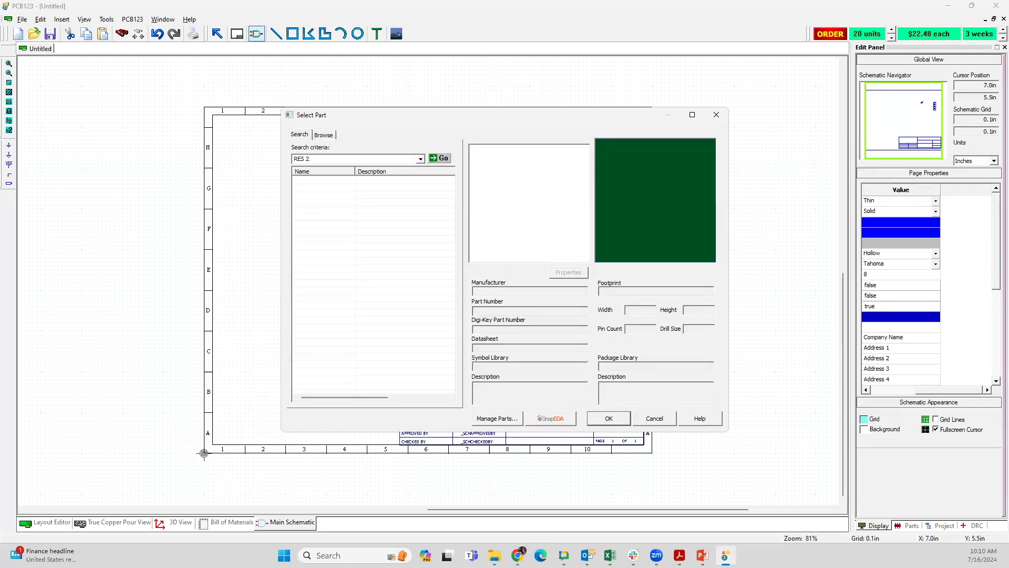
pyautogui.write('00K')
pyautogui.press('Return')
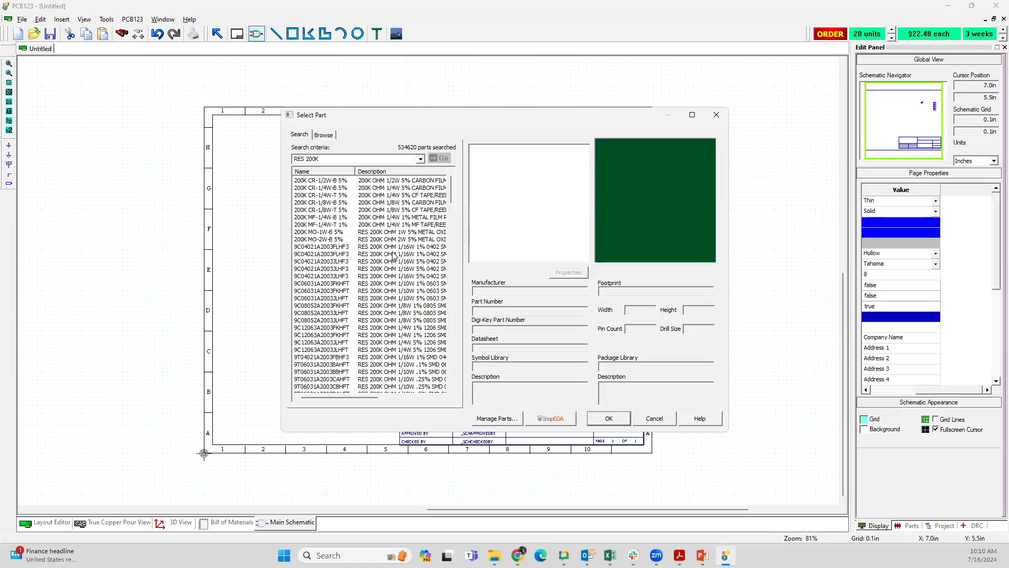
pyautogui.scroll(-1, 393, 259)
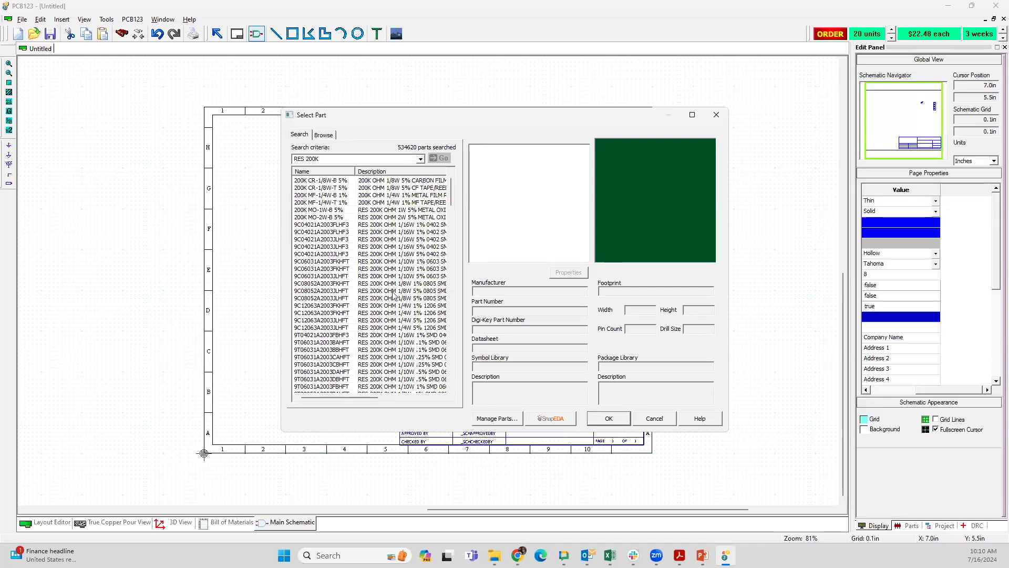
# Step: Narrow the search to RES 200K 1206 and select 9C12063A2003JLHFT, downloading its footprint and symbol libraries
pyautogui.click(340, 158)
pyautogui.click(338, 159)
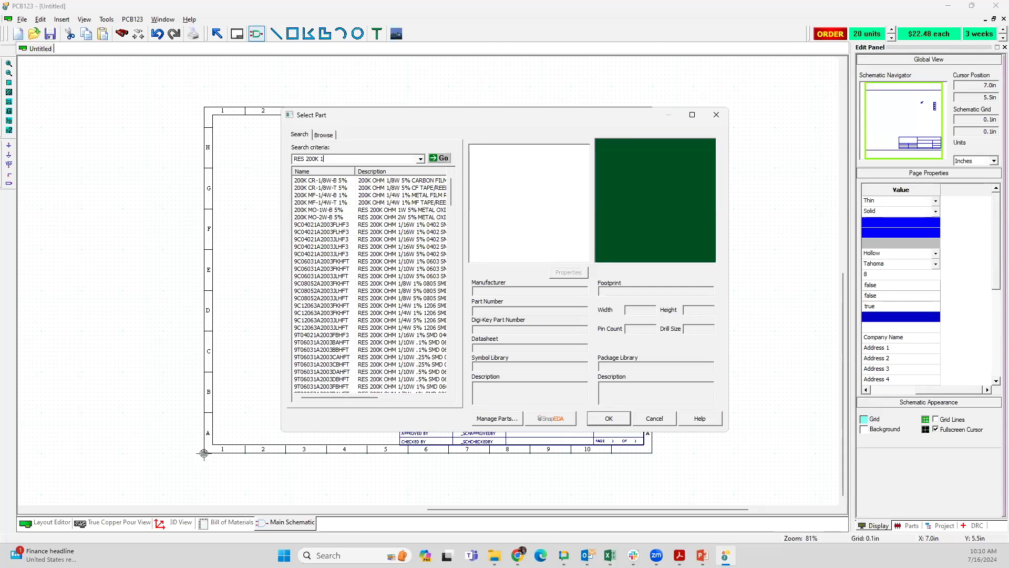
pyautogui.write('1206')
pyautogui.press('Return')
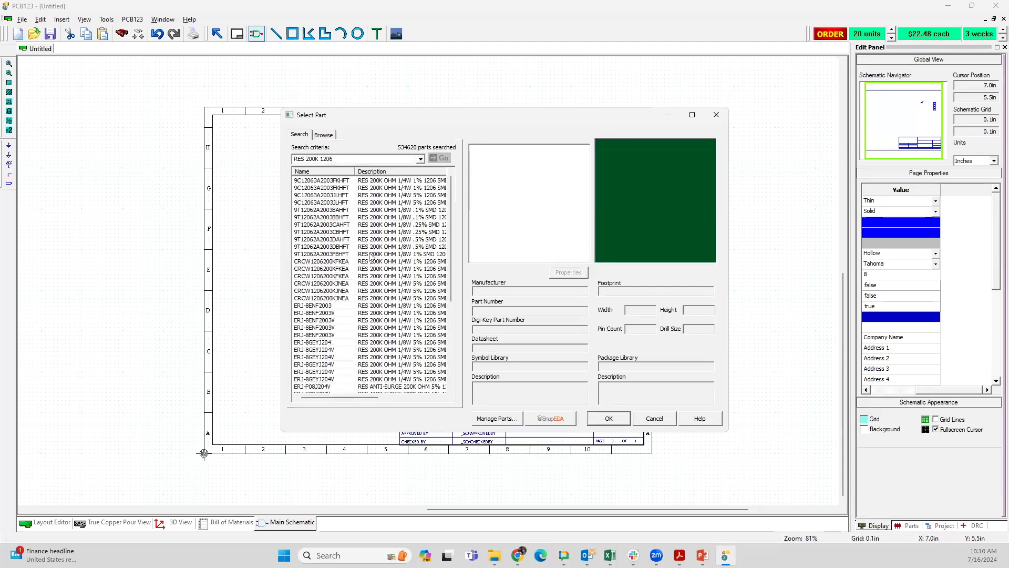
pyautogui.click(384, 203)
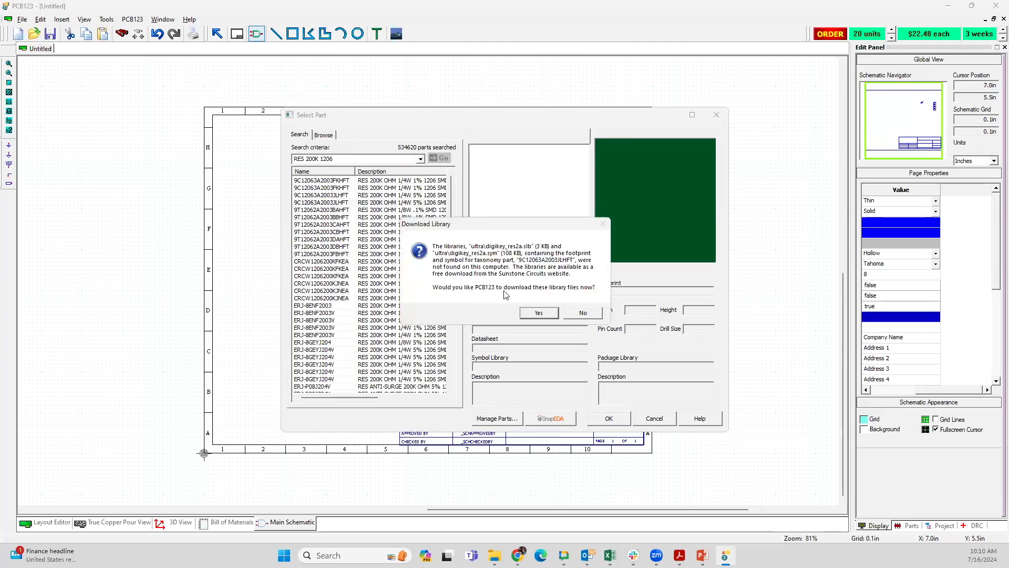
pyautogui.click(539, 312)
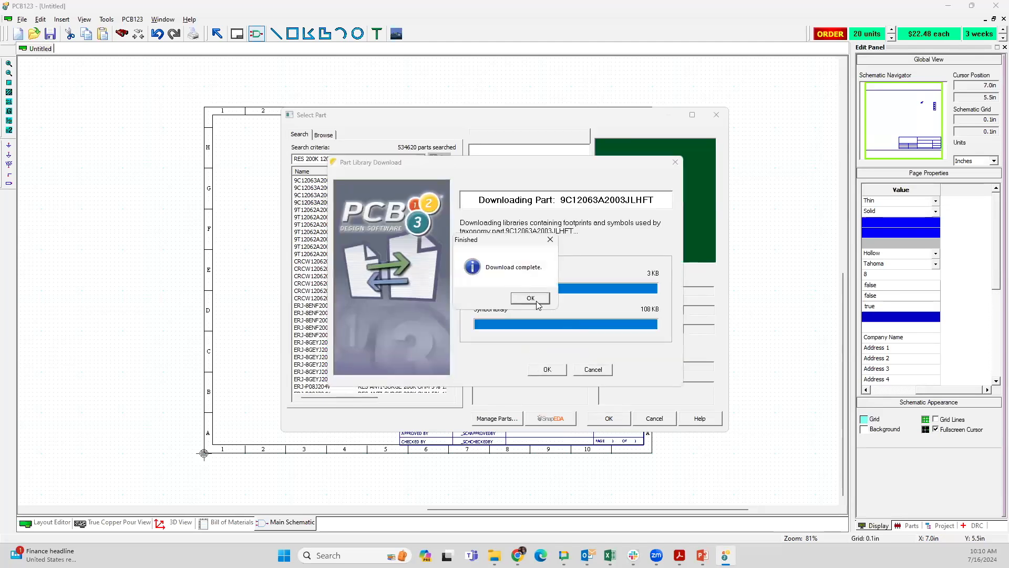
pyautogui.click(537, 300)
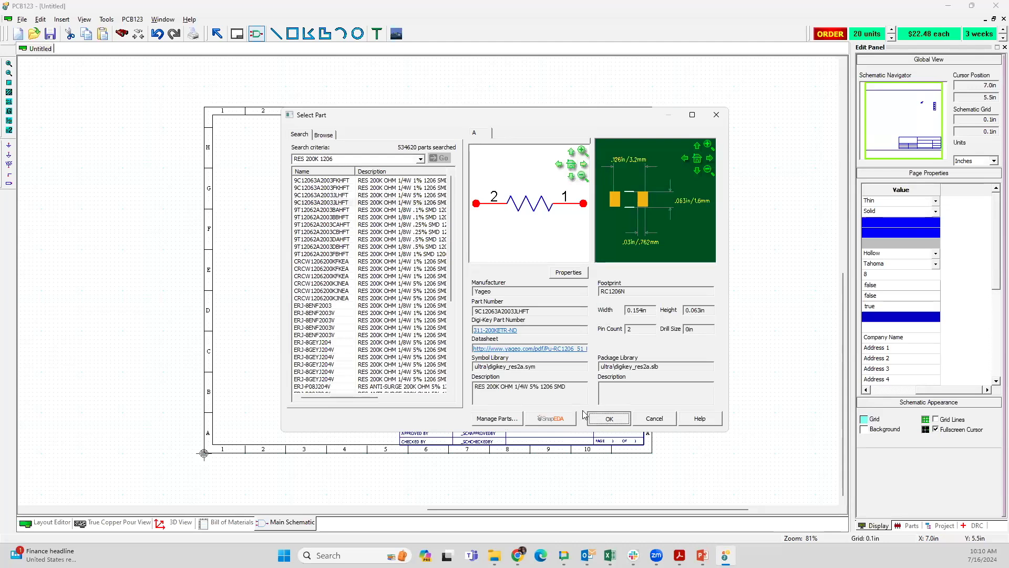
pyautogui.click(604, 418)
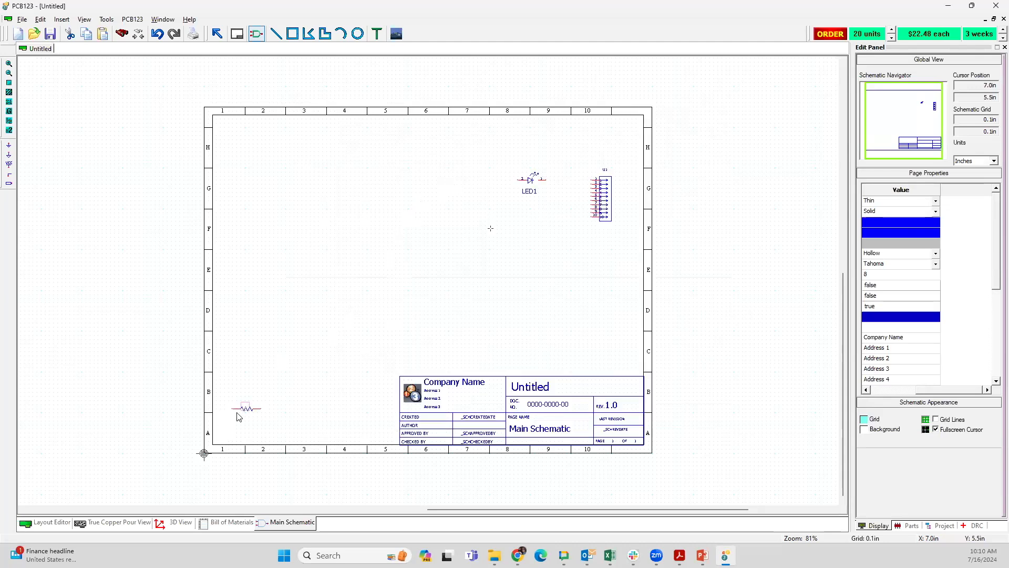
# Step: Place one resistor in row G directly before LED1, in line with it, and end the resistor placement
pyautogui.click(482, 180)
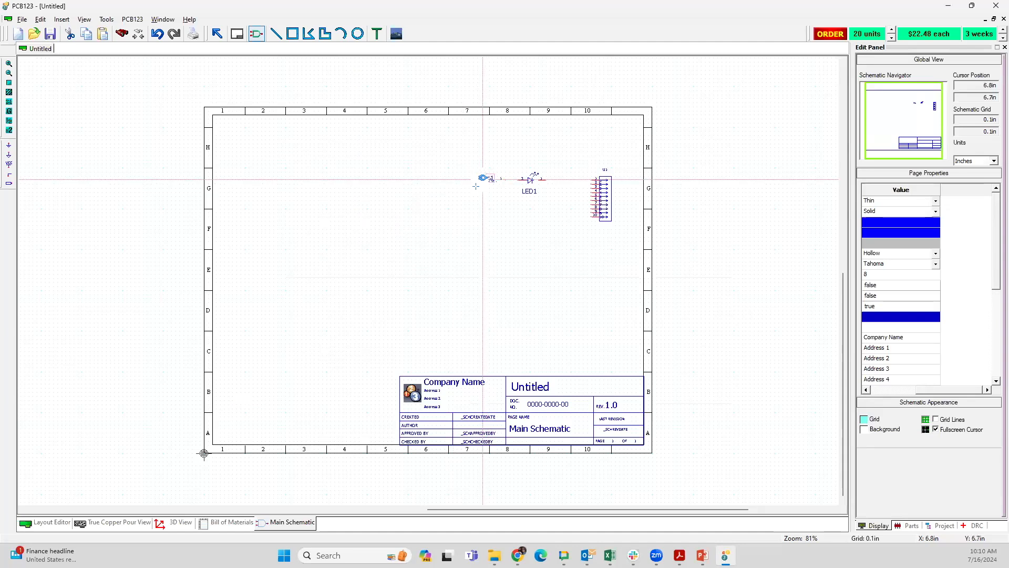
pyautogui.click(453, 230)
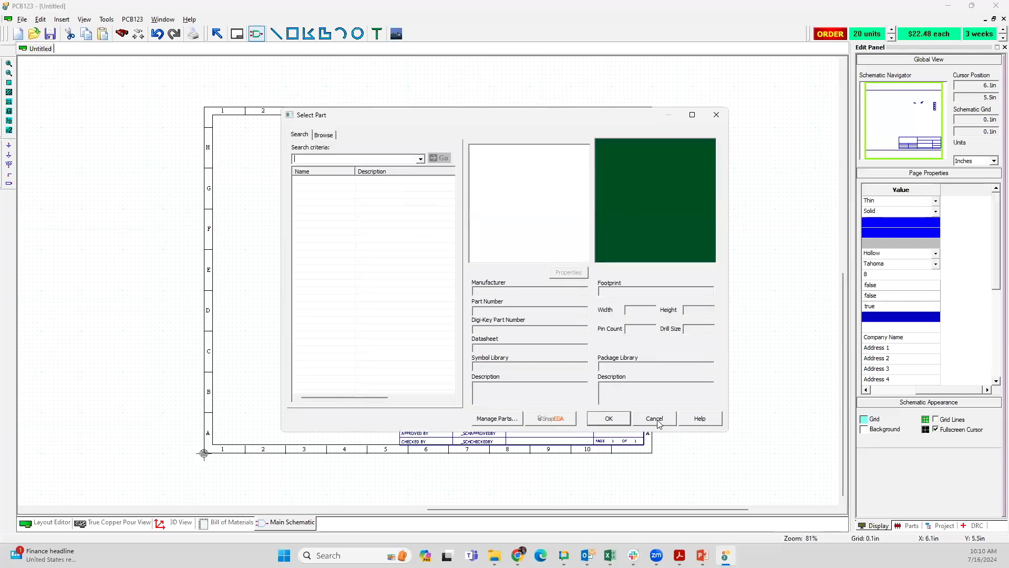
pyautogui.click(654, 418)
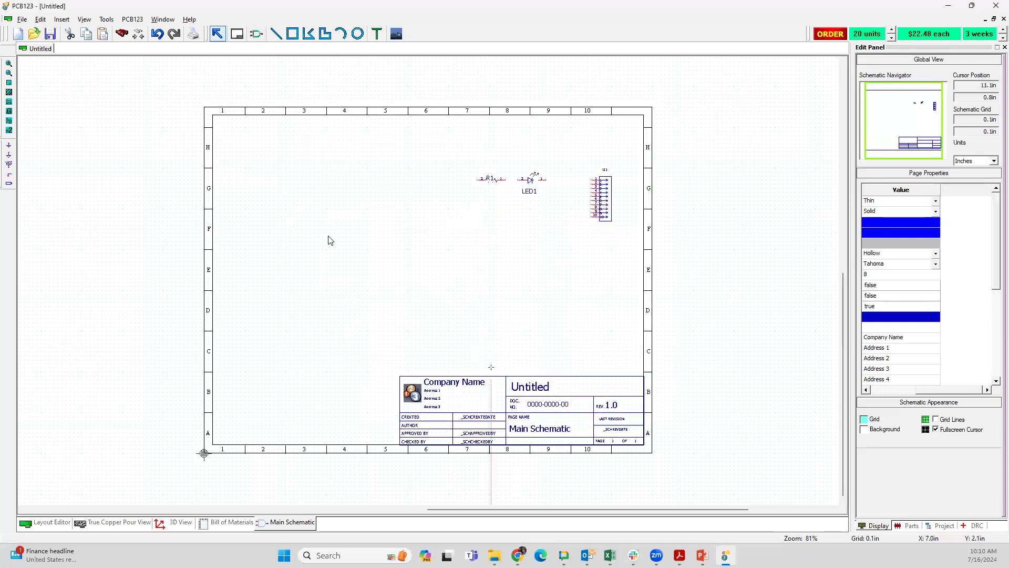
# Step: Place a power port assigned to the +5V net in row H, above and before R1
pyautogui.click(9, 165)
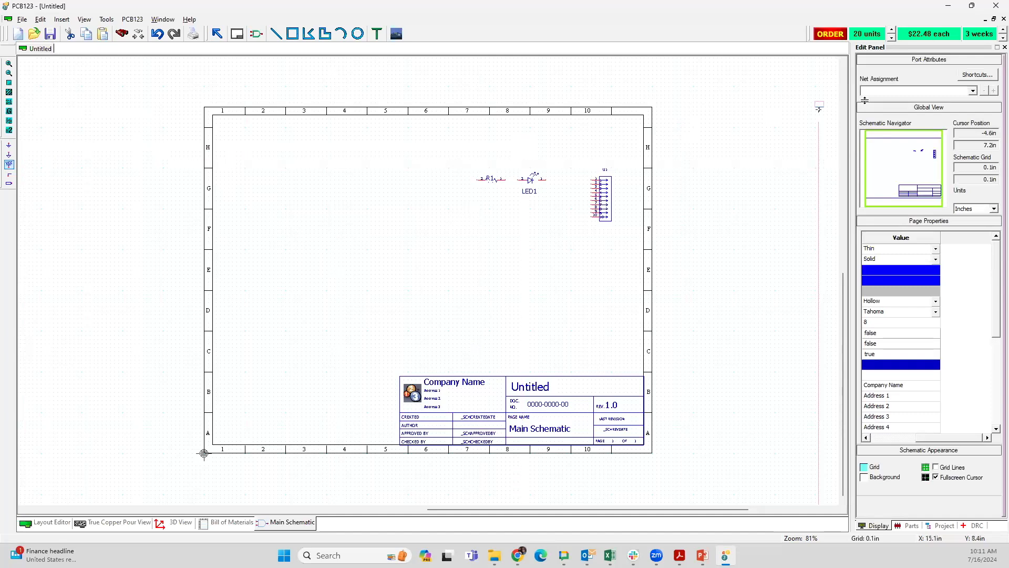
pyautogui.click(972, 91)
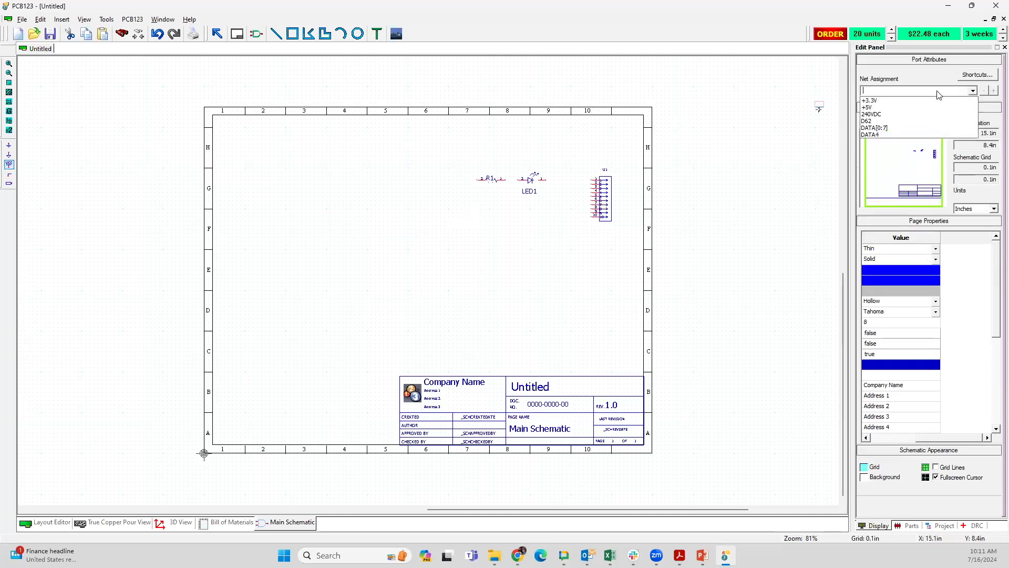
pyautogui.click(894, 109)
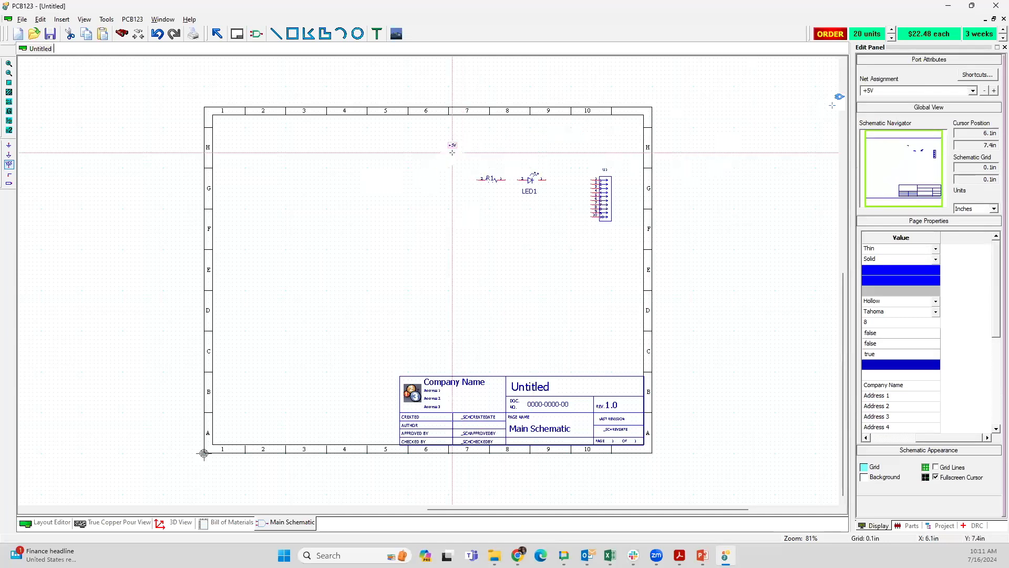
# Step: Place one AGND ground port in row F below the +5V port and end the port placement
pyautogui.click(9, 145)
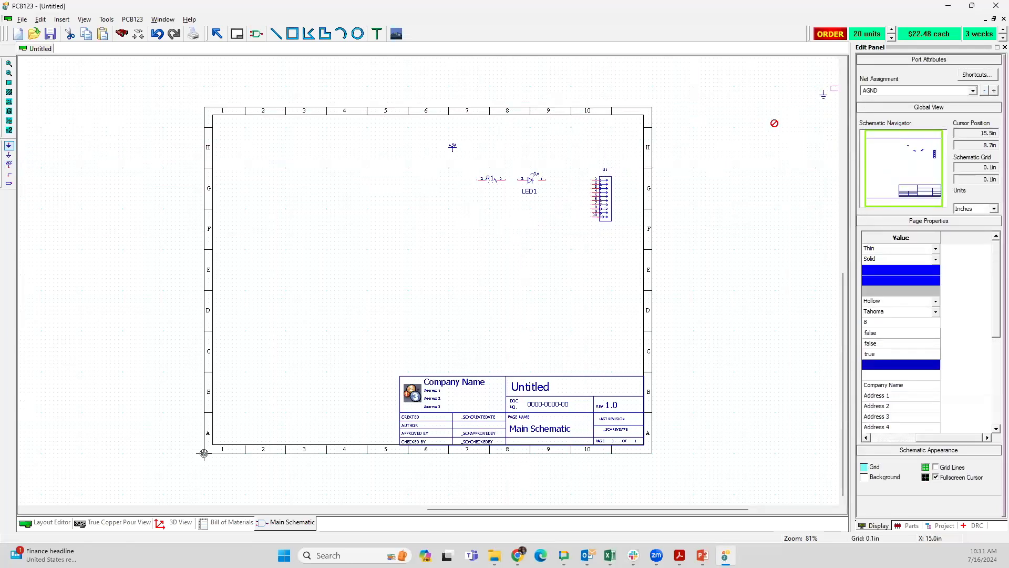
pyautogui.click(449, 237)
pyautogui.scroll(1, 547, 202)
pyautogui.press('Escape')
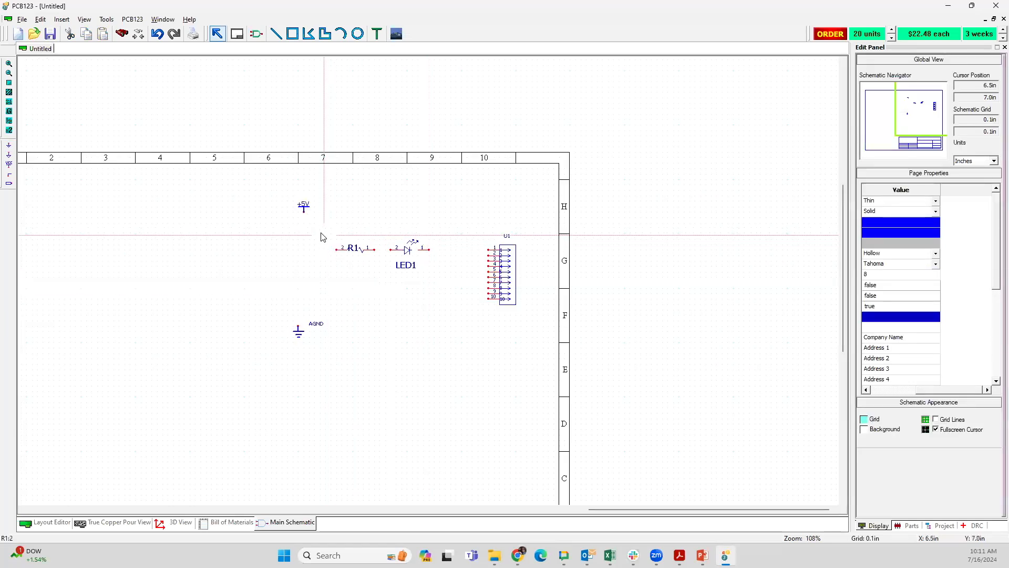
# Step: Duplicate the R1 and LED1 pair directly below the original, and move the R1 and R2 labels above their resistor symbols
pyautogui.moveTo(321, 233); pyautogui.dragTo(436, 289)
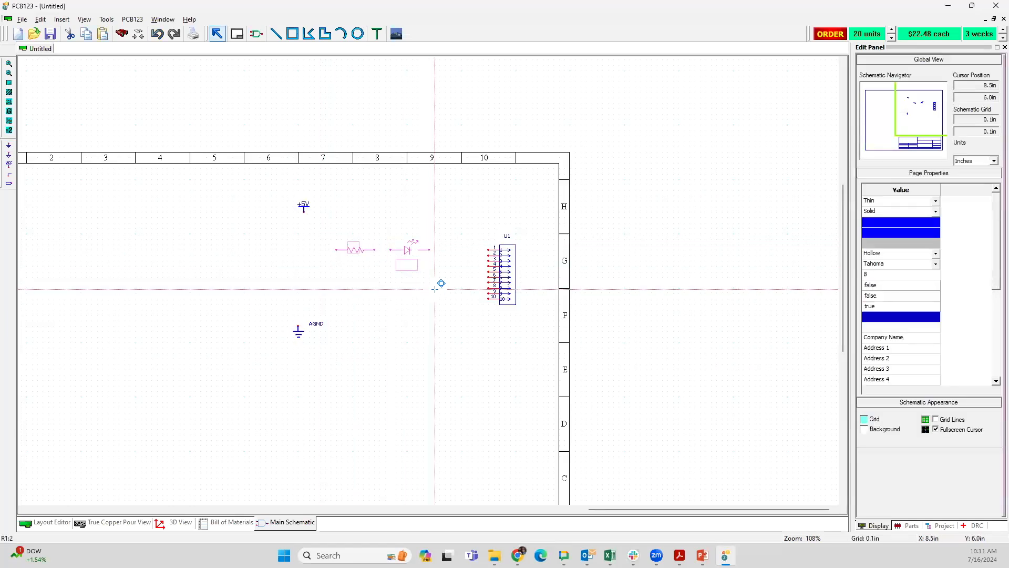
pyautogui.hotkey('ctrl', 'c')
pyautogui.hotkey('ctrl', 'v')
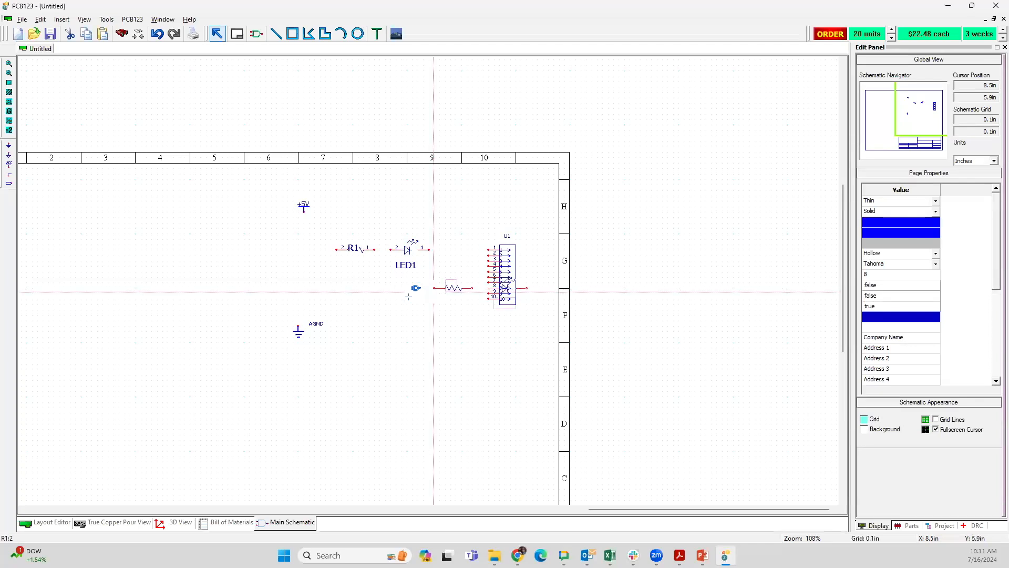
pyautogui.click(338, 288)
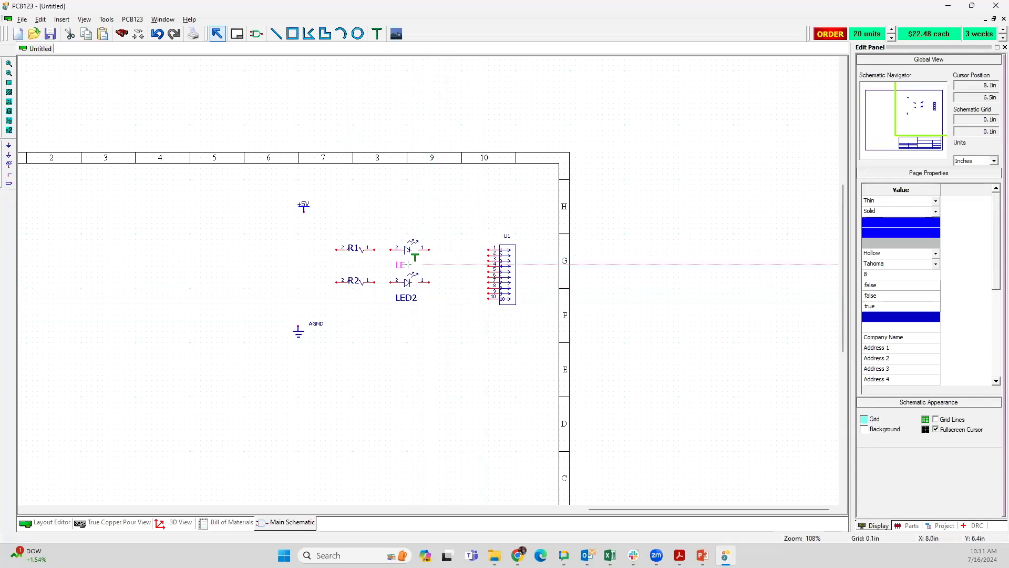
pyautogui.click(354, 242)
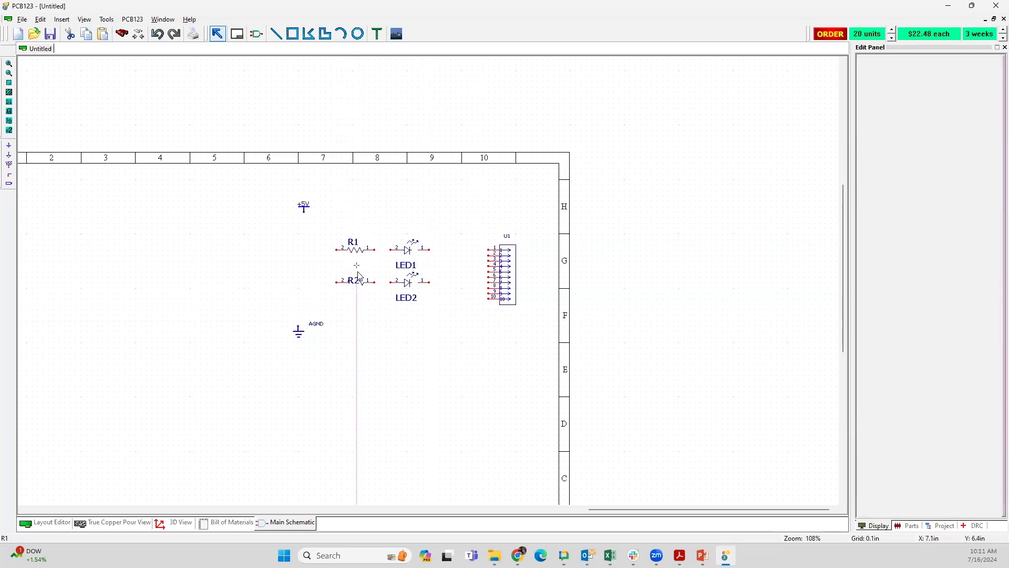
pyautogui.moveTo(355, 278); pyautogui.dragTo(355, 272)
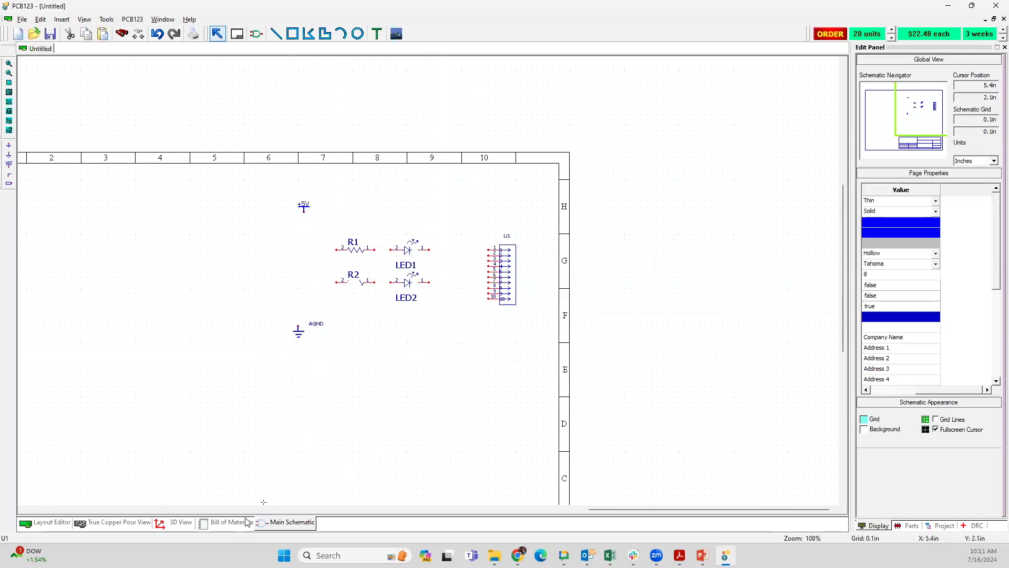
# Step: Update the component prices in the bill of materials, and return to the main schematic
pyautogui.click(227, 524)
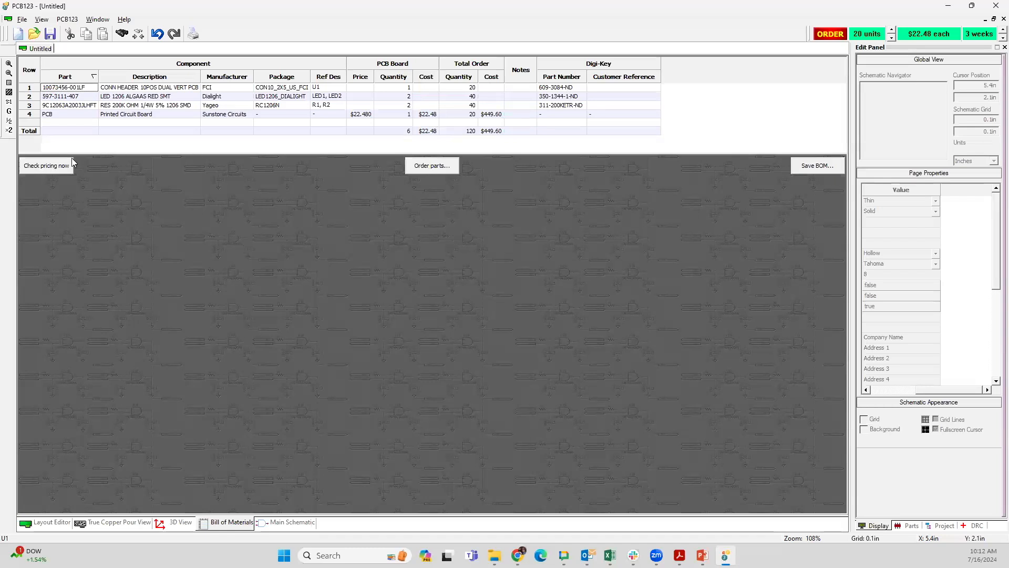
pyautogui.click(39, 165)
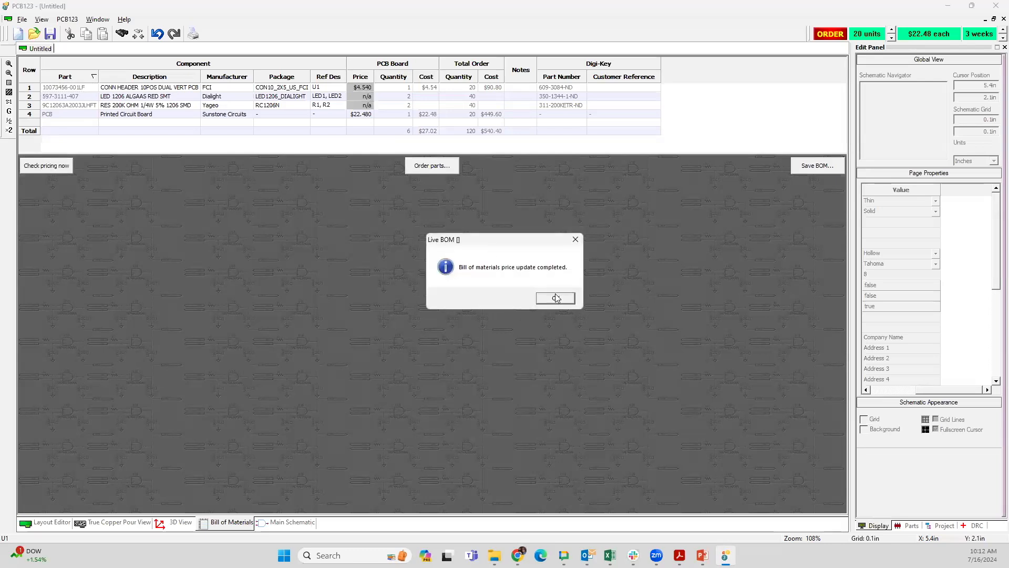
pyautogui.click(559, 300)
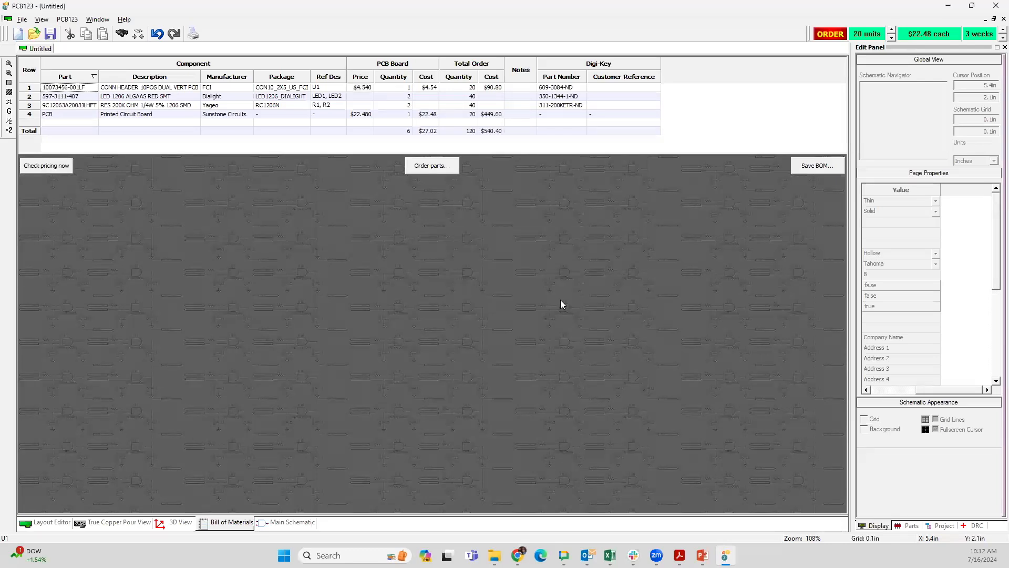
pyautogui.click(303, 524)
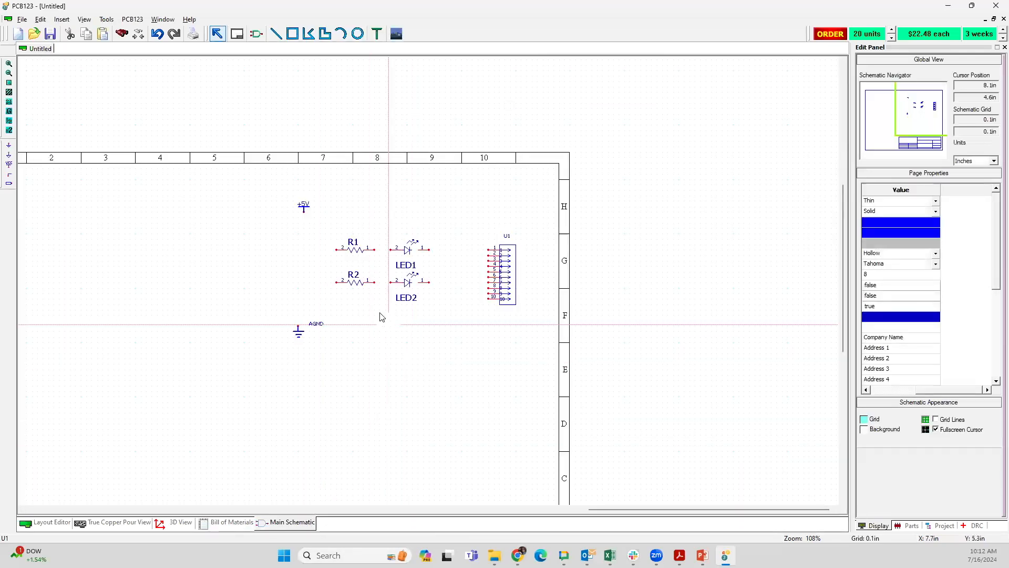
# Step: Move the AGND ground port so that it sits directly below the +5V port in row F
pyautogui.scroll(2, 235, 393)
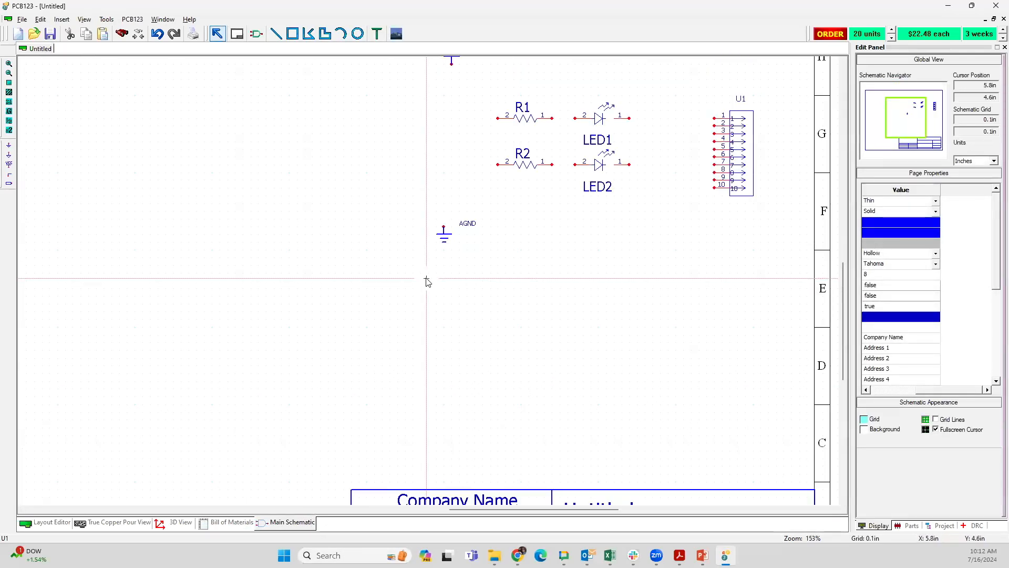
pyautogui.scroll(-2, 426, 282)
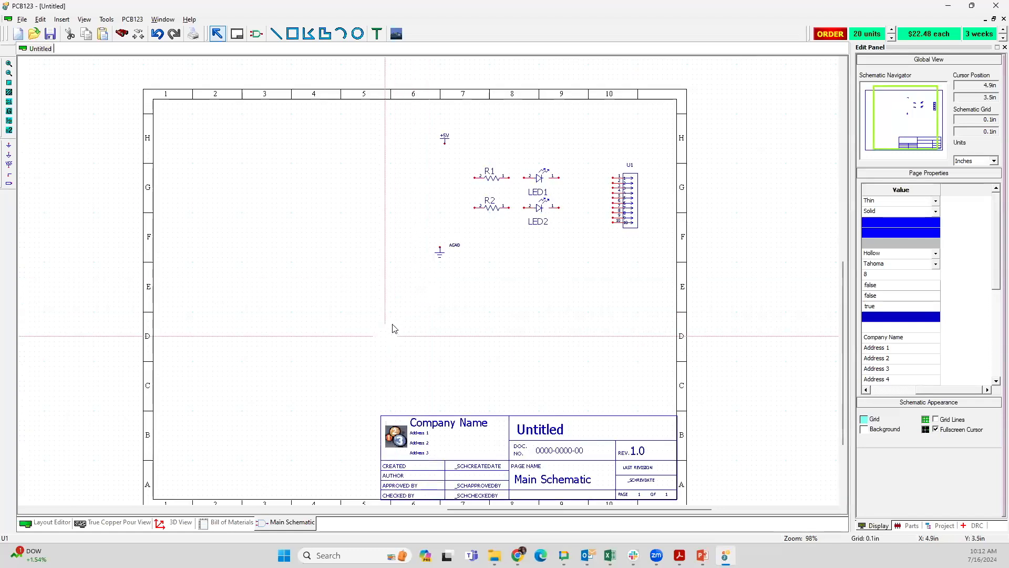
pyautogui.moveTo(394, 318); pyautogui.dragTo(394, 303, button='middle')
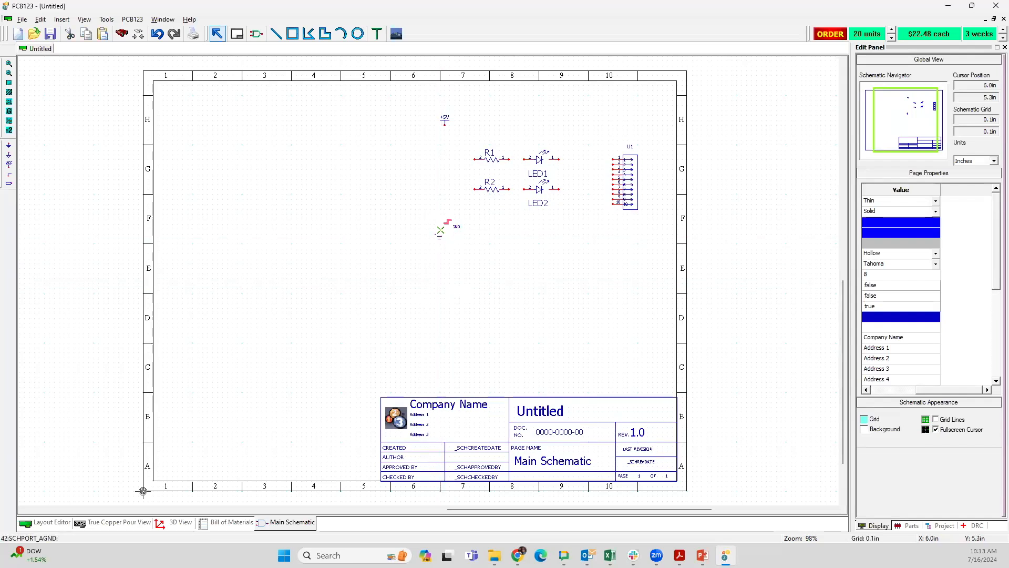
pyautogui.click(447, 228)
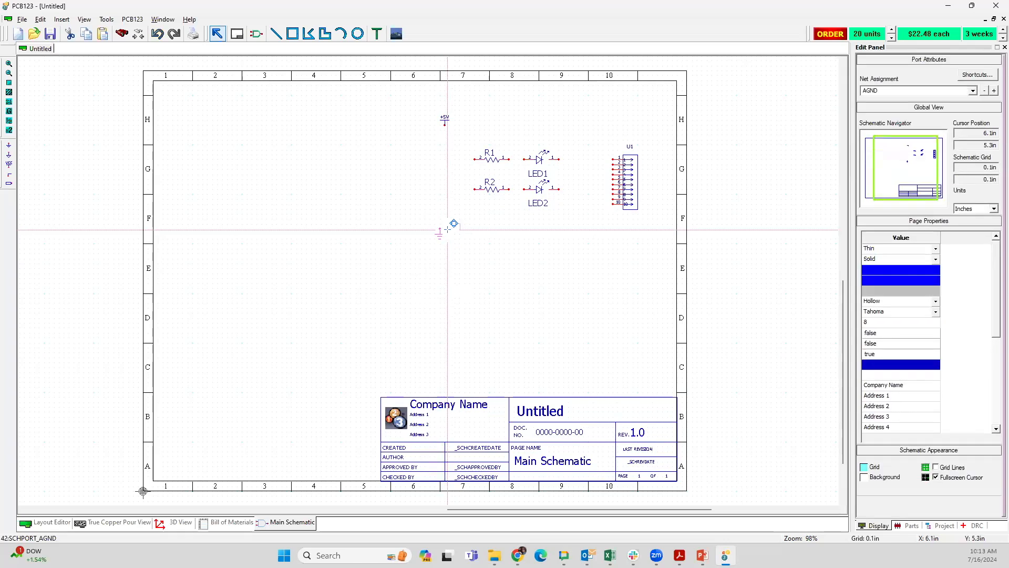
pyautogui.moveTo(447, 230); pyautogui.dragTo(450, 230)
pyautogui.click(432, 304)
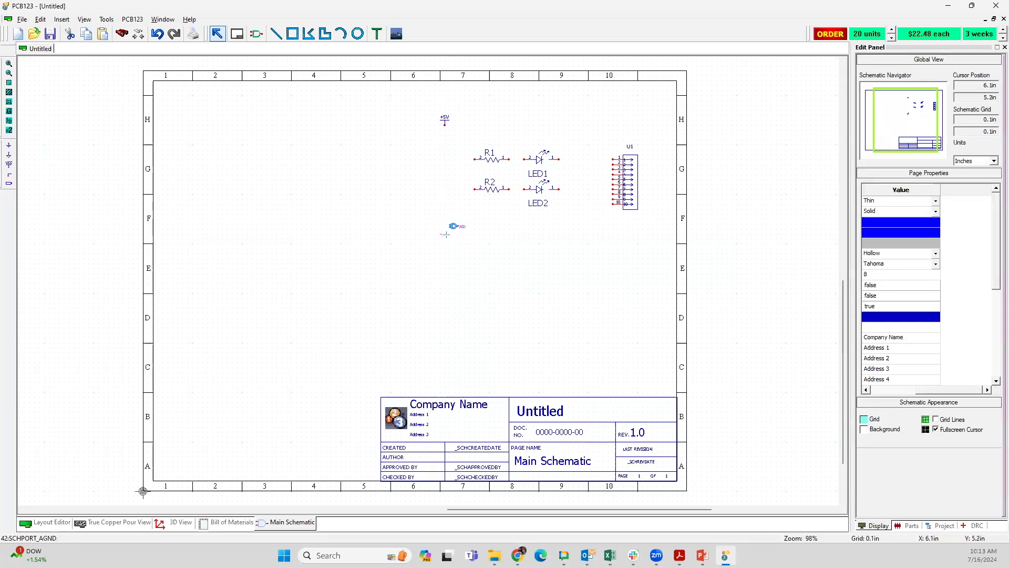
pyautogui.moveTo(446, 227); pyautogui.dragTo(419, 231)
pyautogui.click(432, 170)
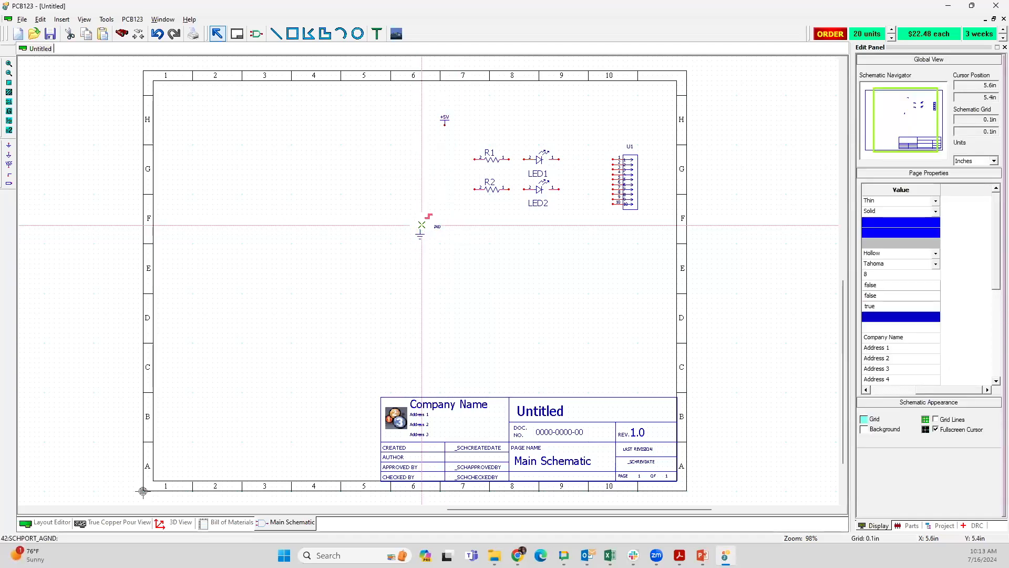
pyautogui.click(420, 229)
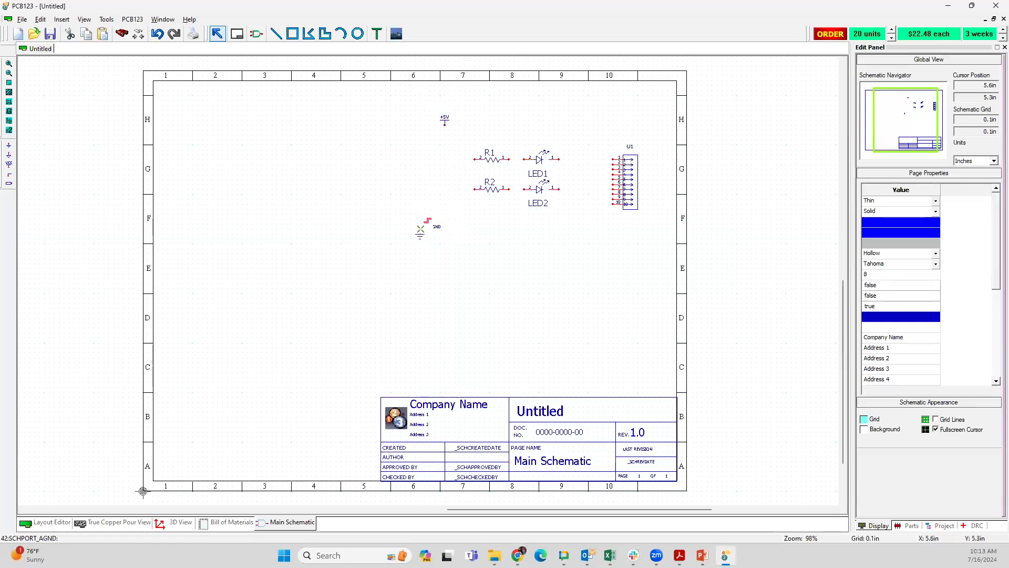
pyautogui.click(425, 230)
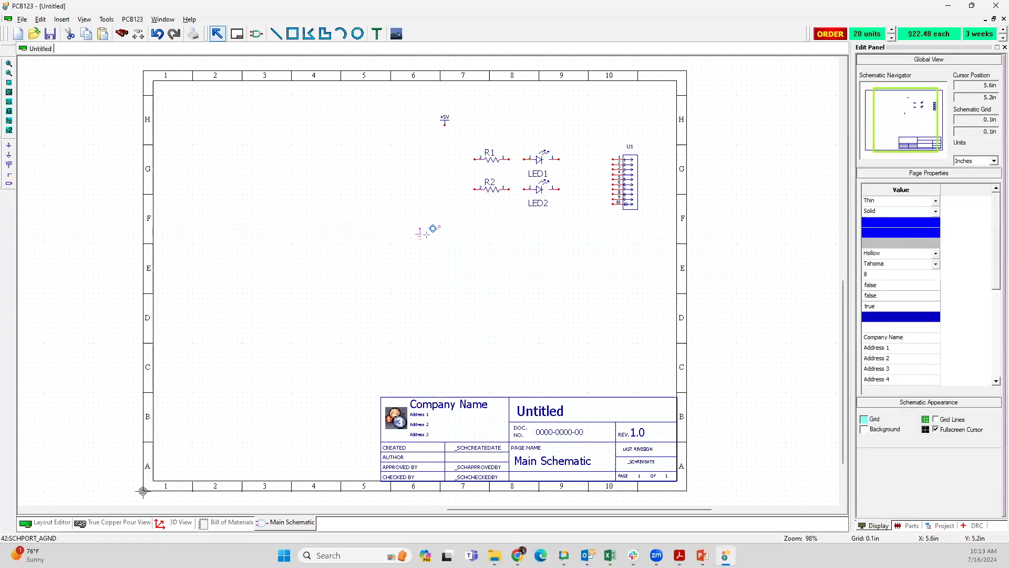
pyautogui.moveTo(442, 229); pyautogui.dragTo(443, 229)
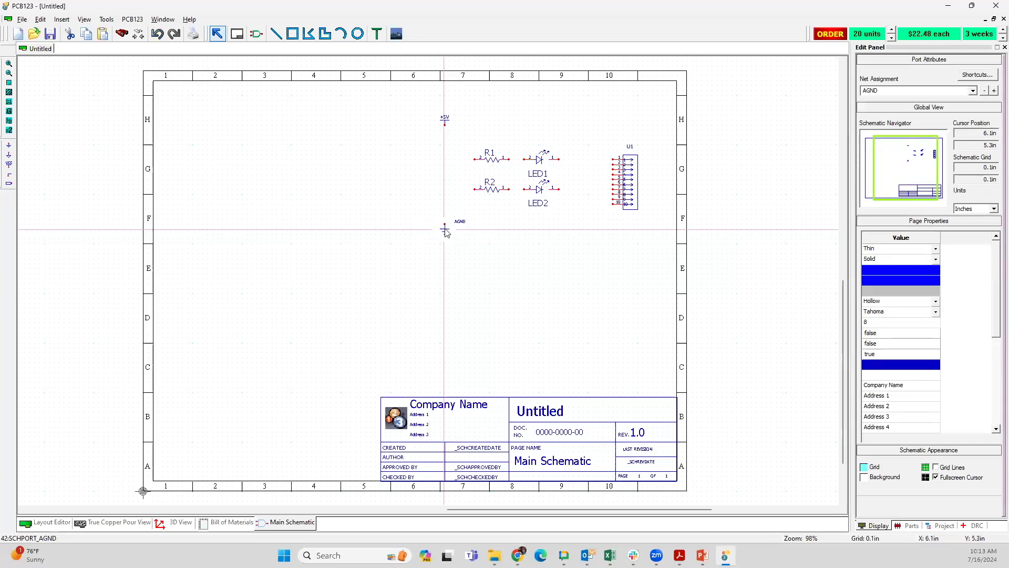
pyautogui.click(419, 229)
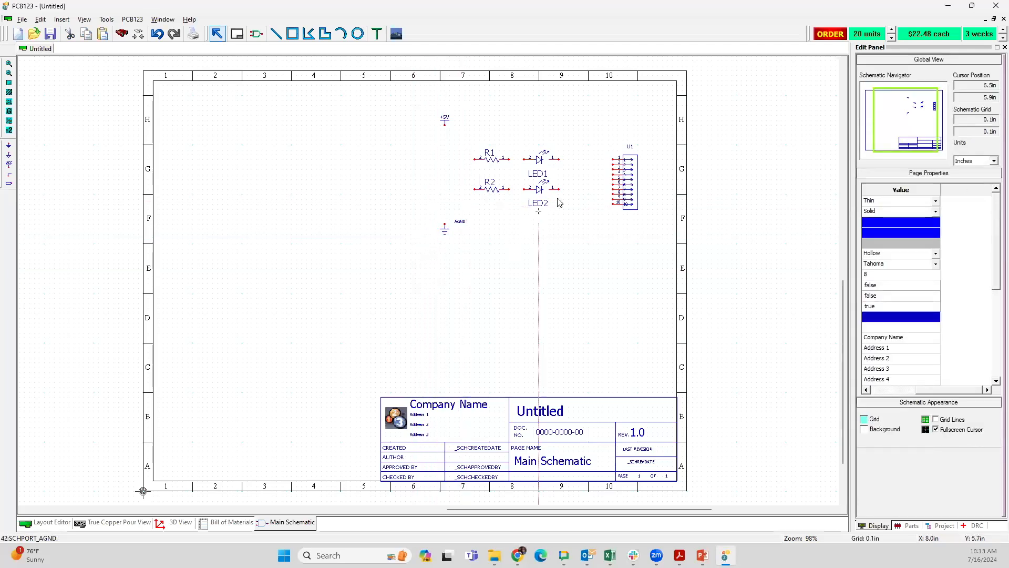
# Step: Wire the +5V port to pin 2 of R1
pyautogui.scroll(3, 631, 173)
pyautogui.moveTo(369, 361); pyautogui.dragTo(370, 343)
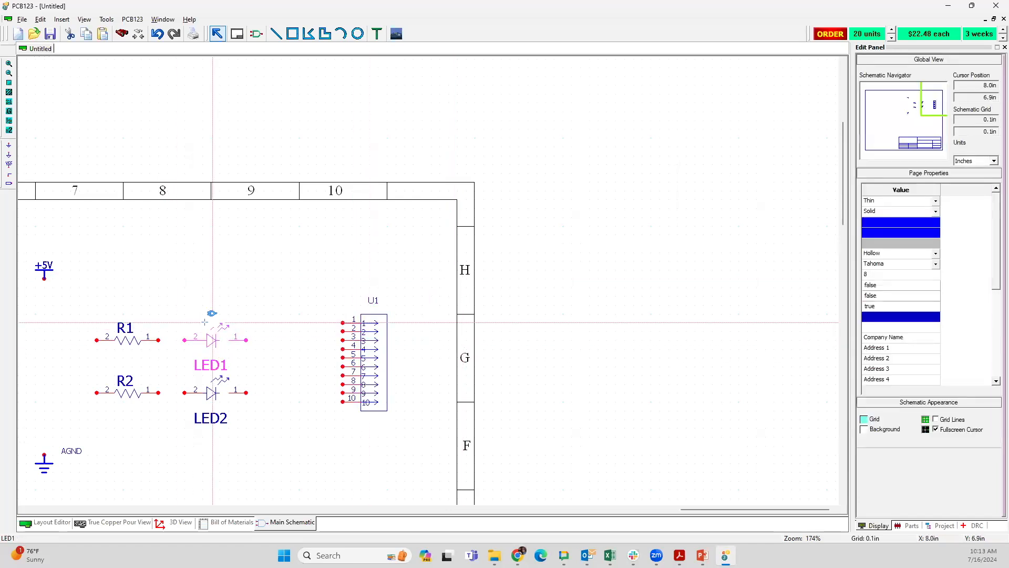
pyautogui.click(42, 278)
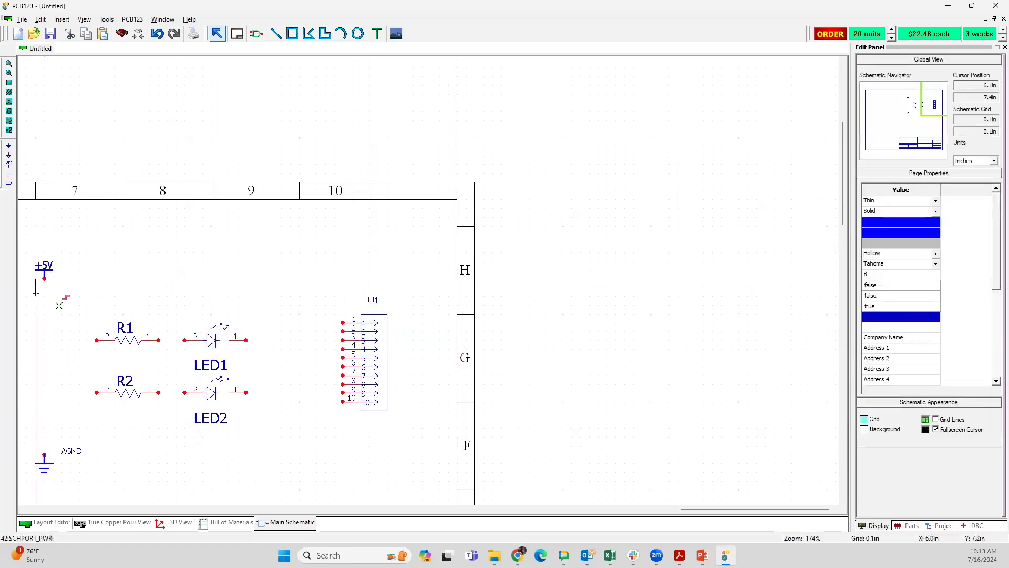
pyautogui.click(96, 340)
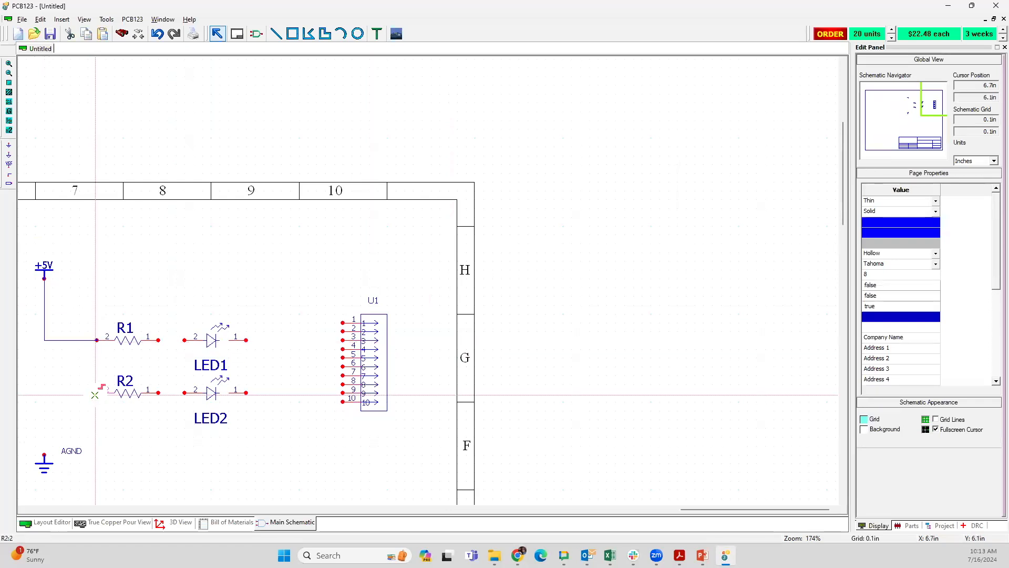
# Step: Wire LED1 pin 1 to pin 2 of connector U1, and LED2 pin 1 to pin 7 of U1
pyautogui.click(246, 340)
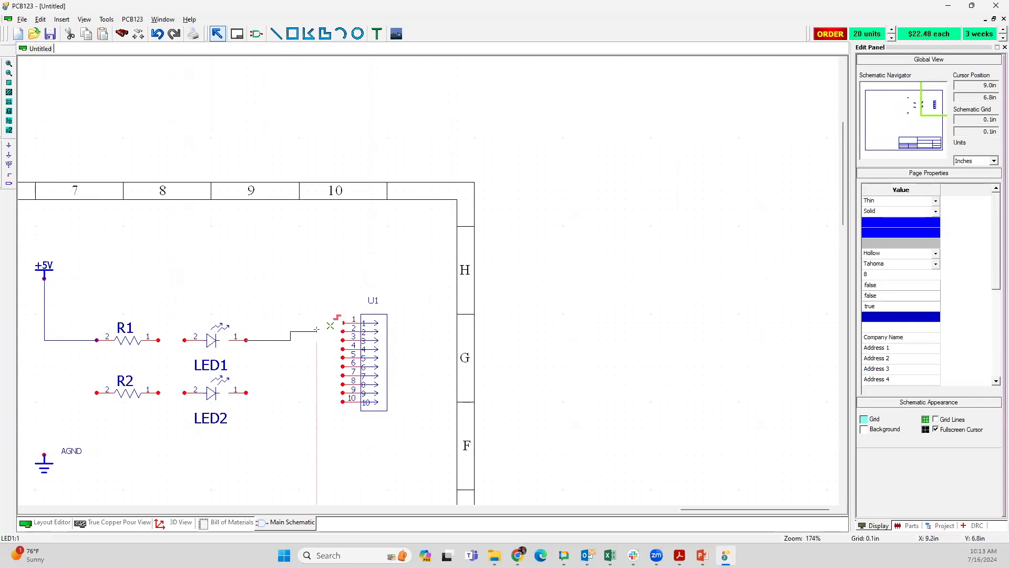
pyautogui.click(343, 331)
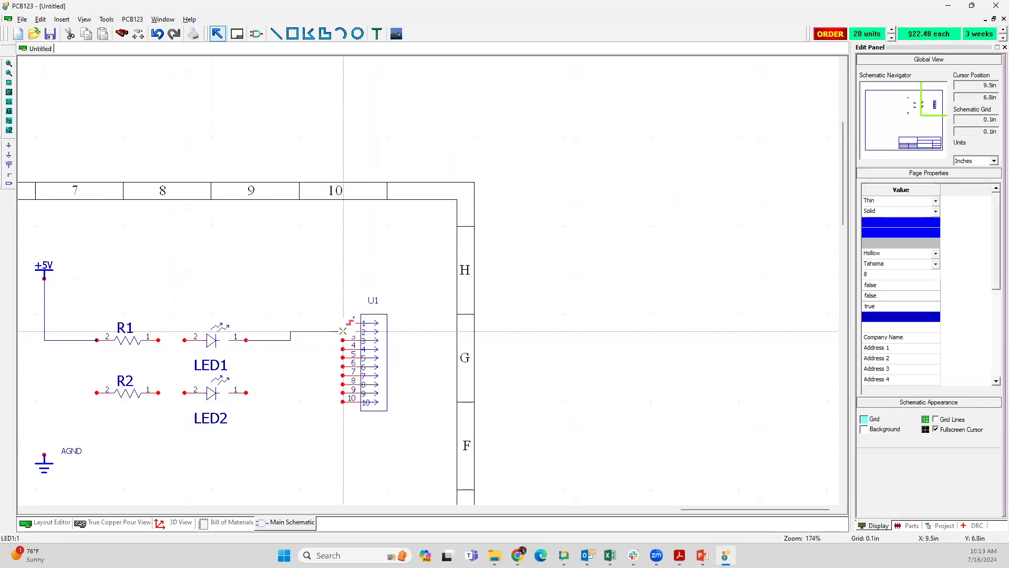
pyautogui.click(246, 393)
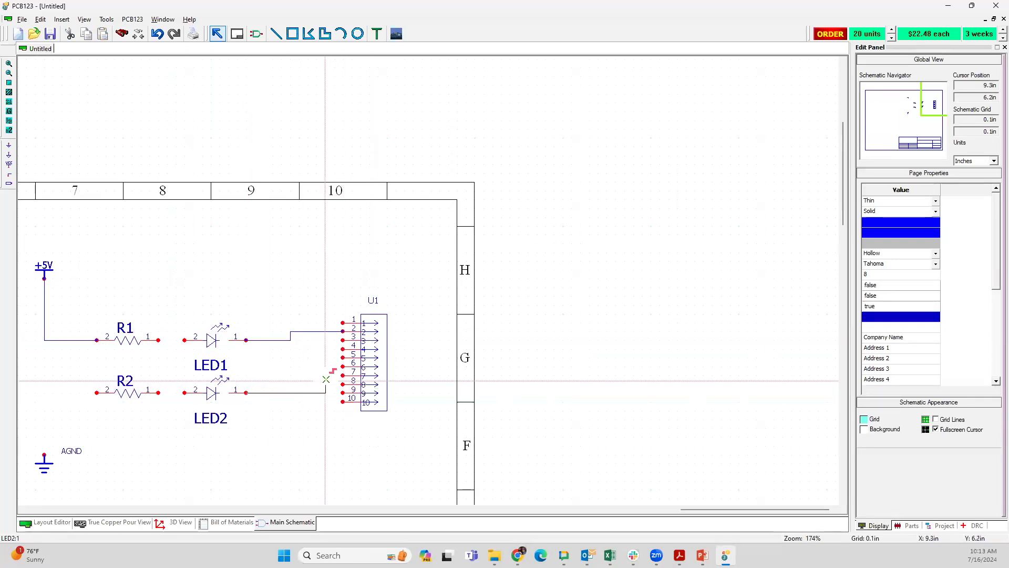
pyautogui.click(343, 376)
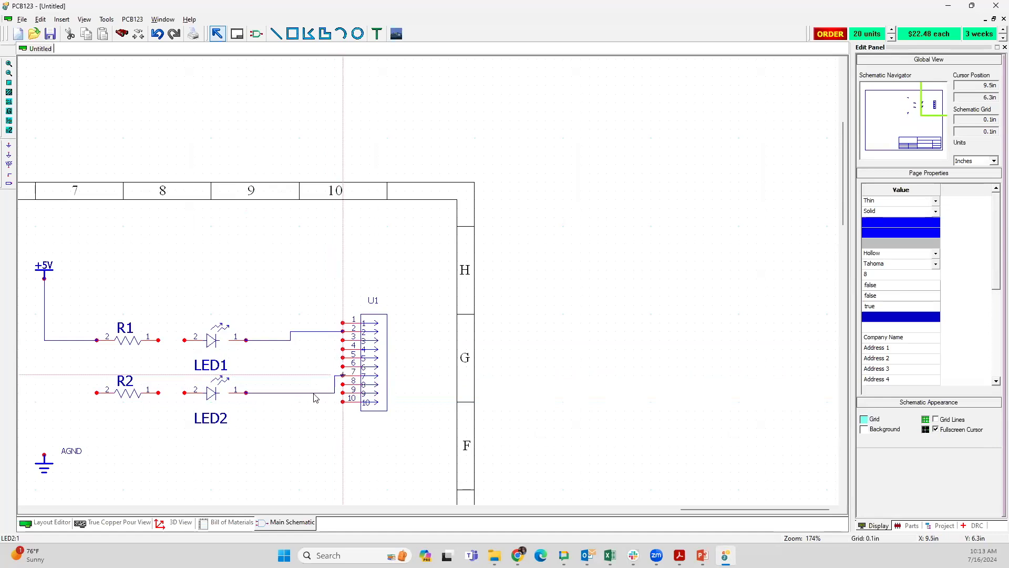
# Step: Wire pin 1 of R1 and R2 to pin 2 of LED1 and LED2 respectively, and connect R2 pin 2 to the +5V line
pyautogui.click(185, 392)
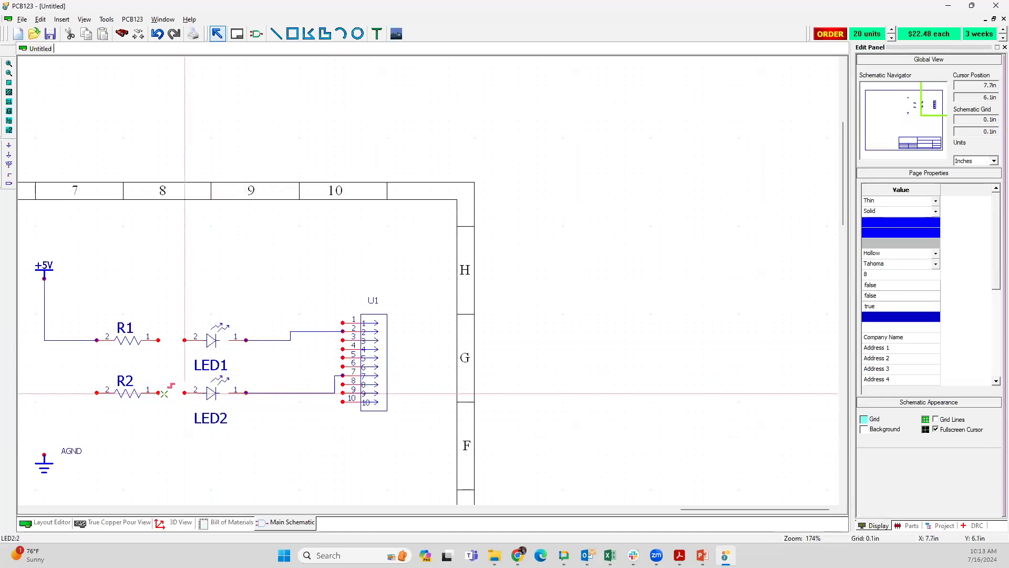
pyautogui.click(159, 393)
pyautogui.click(185, 340)
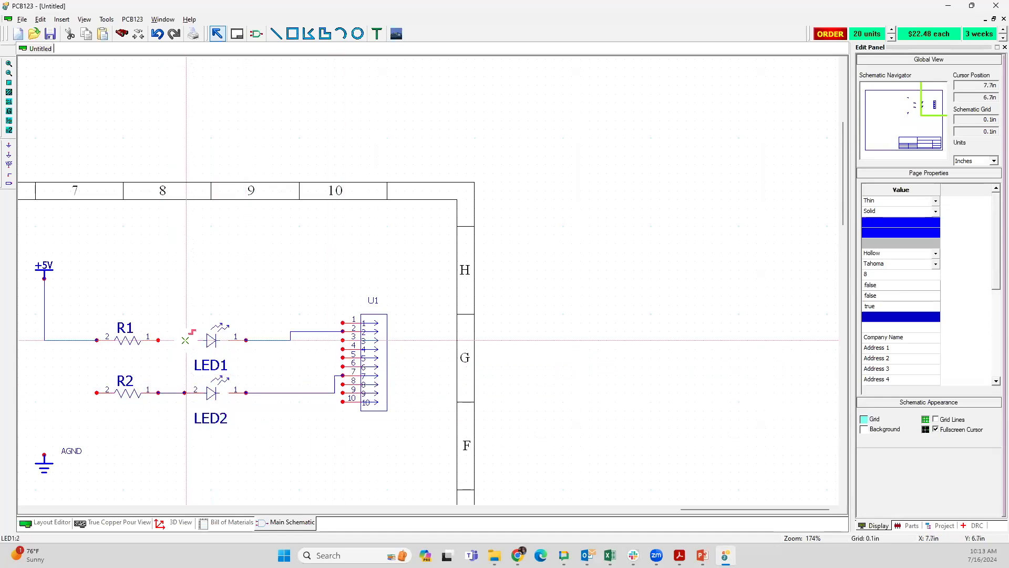
pyautogui.click(159, 340)
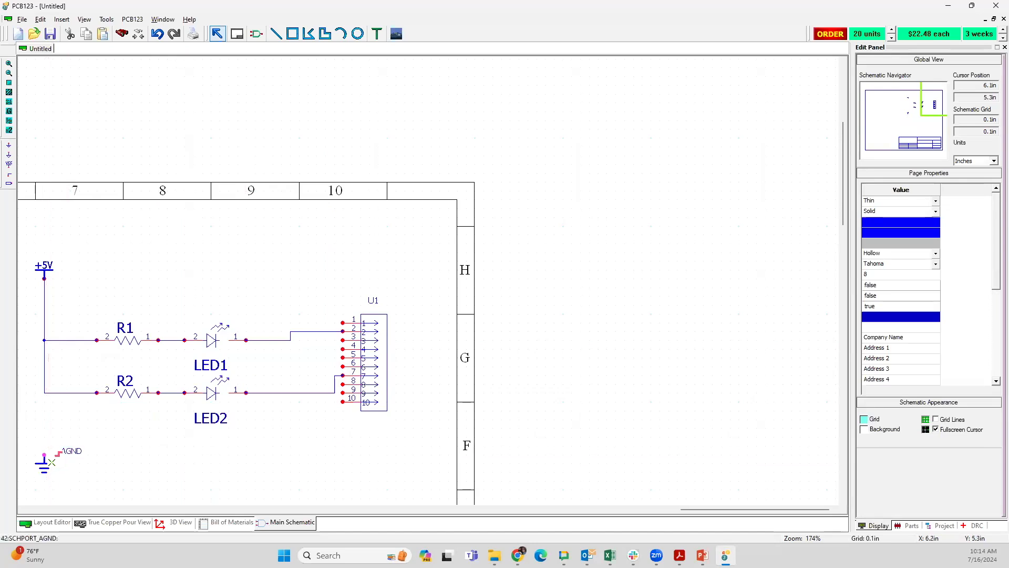
# Step: Move the AGND port below the wire between LED2 and U1, and connect it to that wire
pyautogui.moveTo(52, 461); pyautogui.dragTo(293, 458)
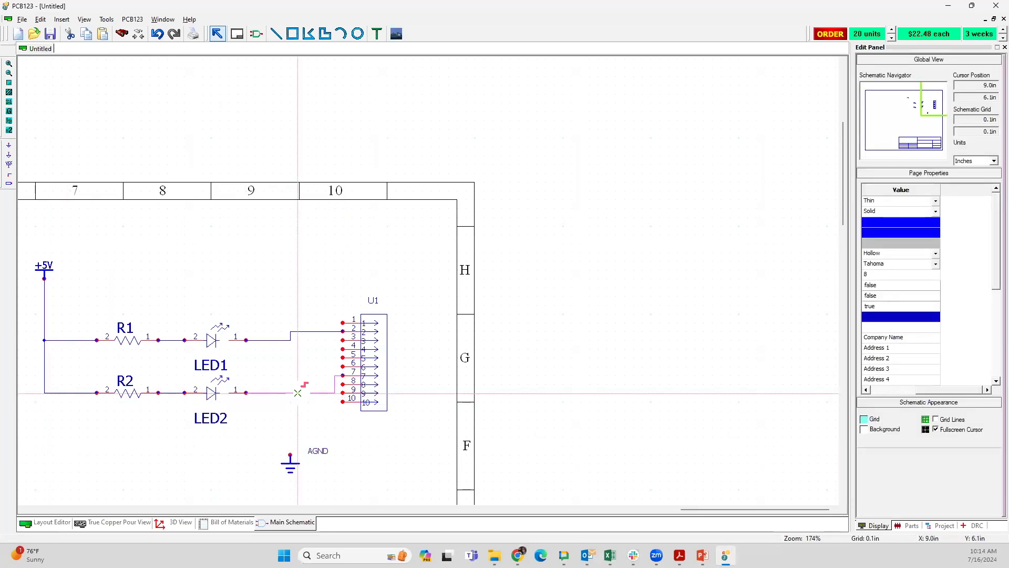
pyautogui.click(290, 454)
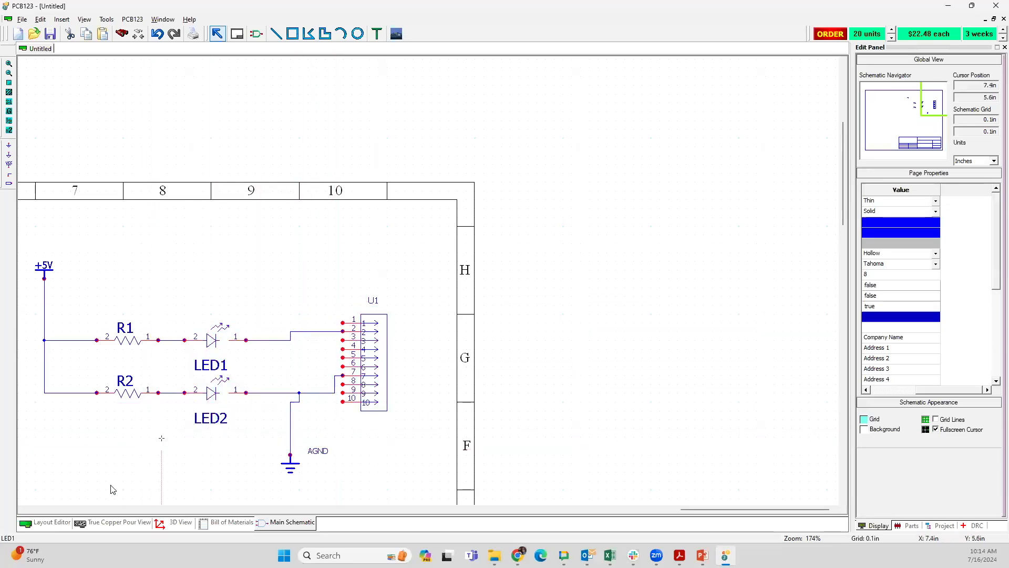
# Step: In the board layout, place the 10-pin connector U1 in the upper middle of the board outline and R1 below it
pyautogui.click(52, 522)
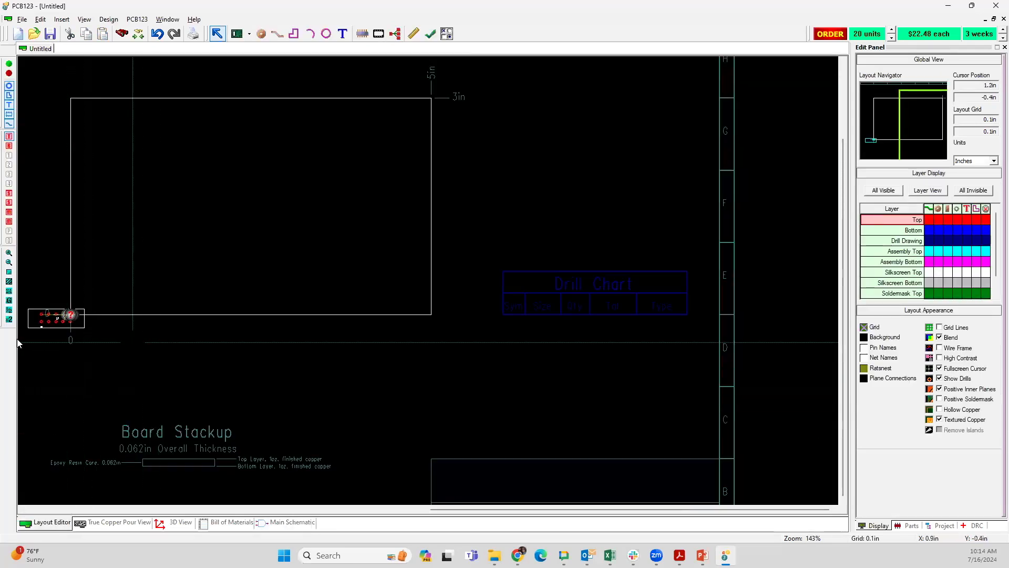
pyautogui.moveTo(29, 318); pyautogui.dragTo(216, 144)
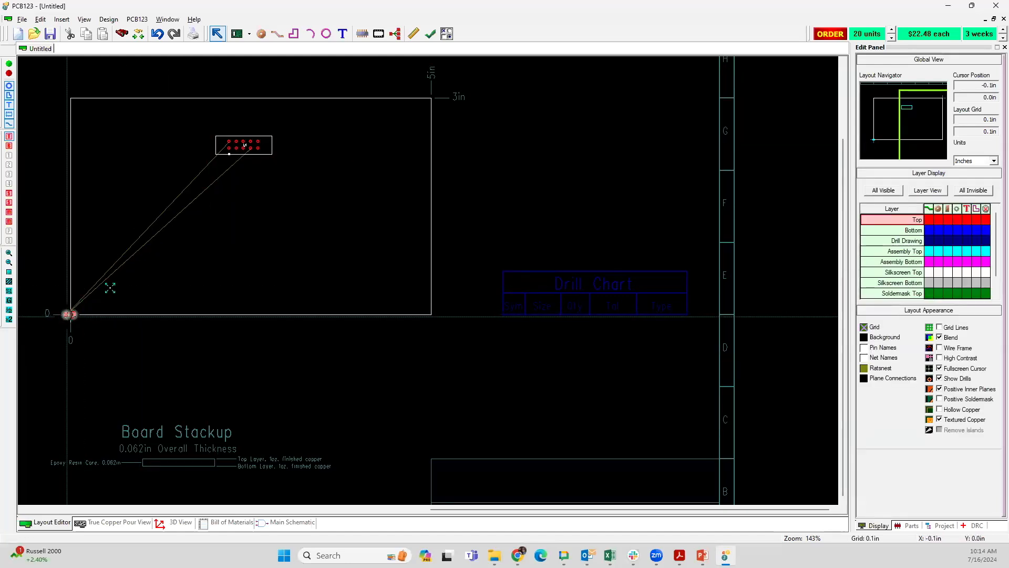
pyautogui.moveTo(109, 288); pyautogui.dragTo(179, 227)
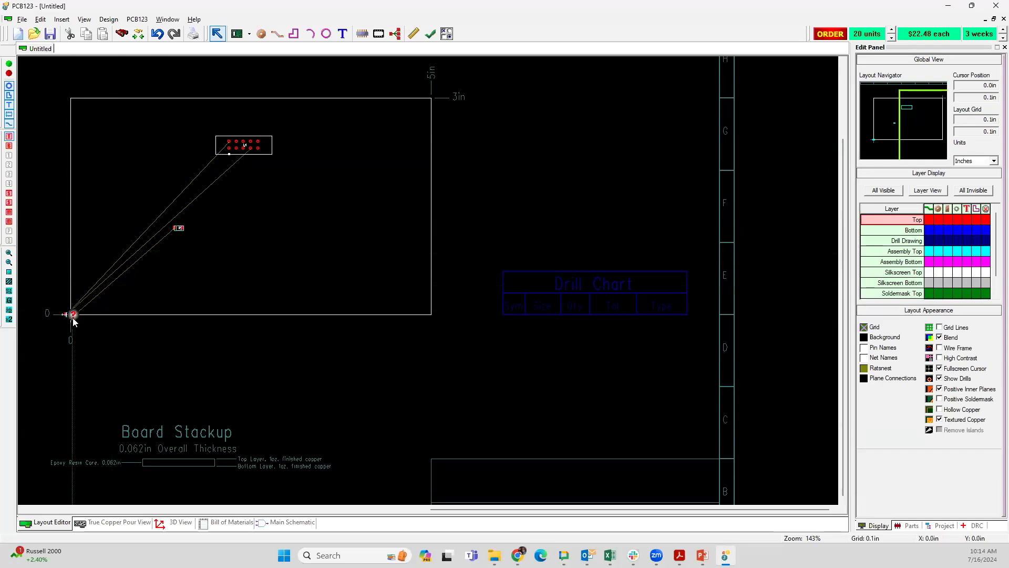
# Step: Restrict selection to components, and move LED2, R2 and LED1 from the board origin to the area around R1 below U1
pyautogui.moveTo(78, 305)
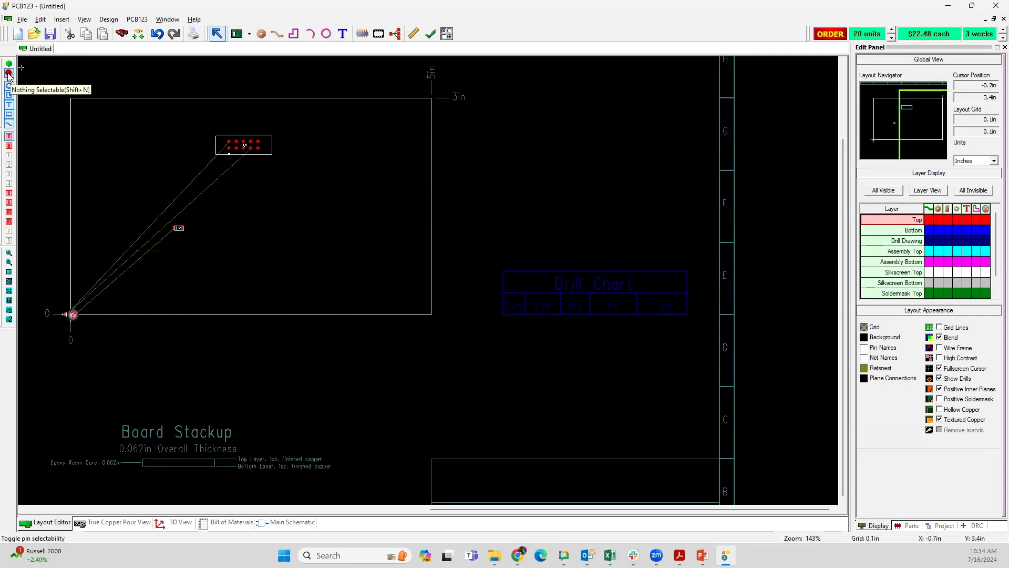
pyautogui.click(8, 116)
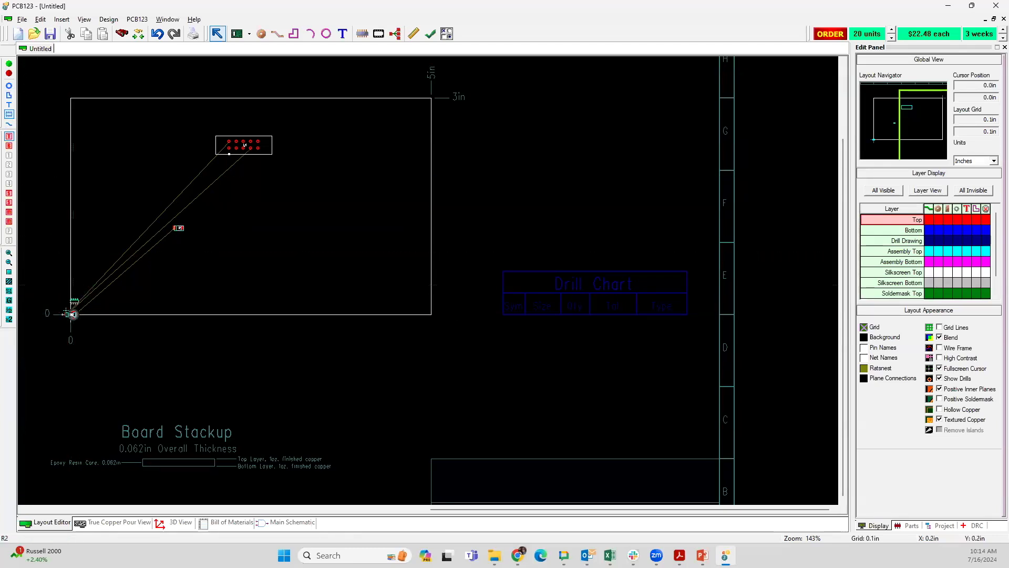
pyautogui.moveTo(73, 308); pyautogui.dragTo(206, 273)
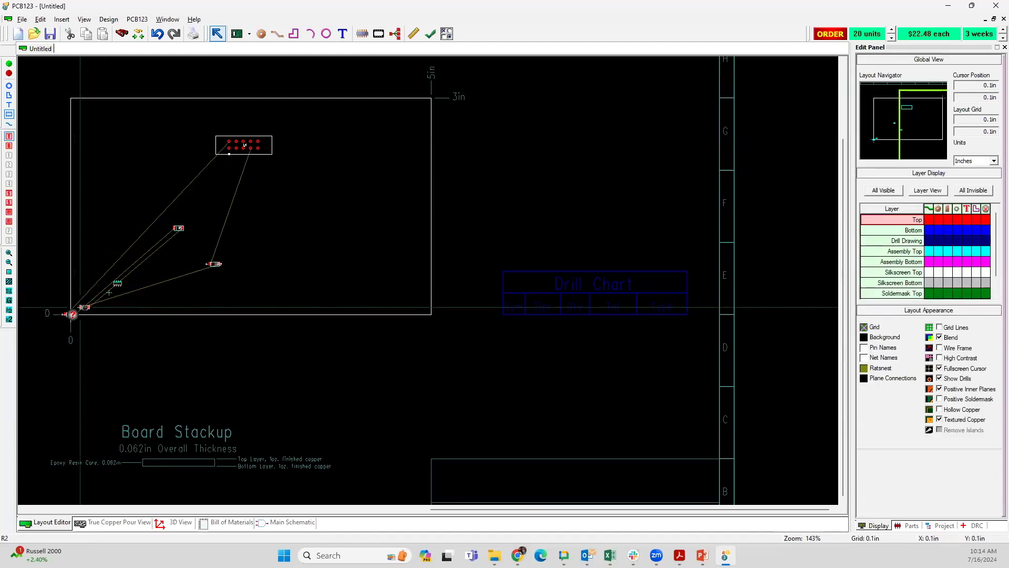
pyautogui.moveTo(80, 307); pyautogui.dragTo(210, 229)
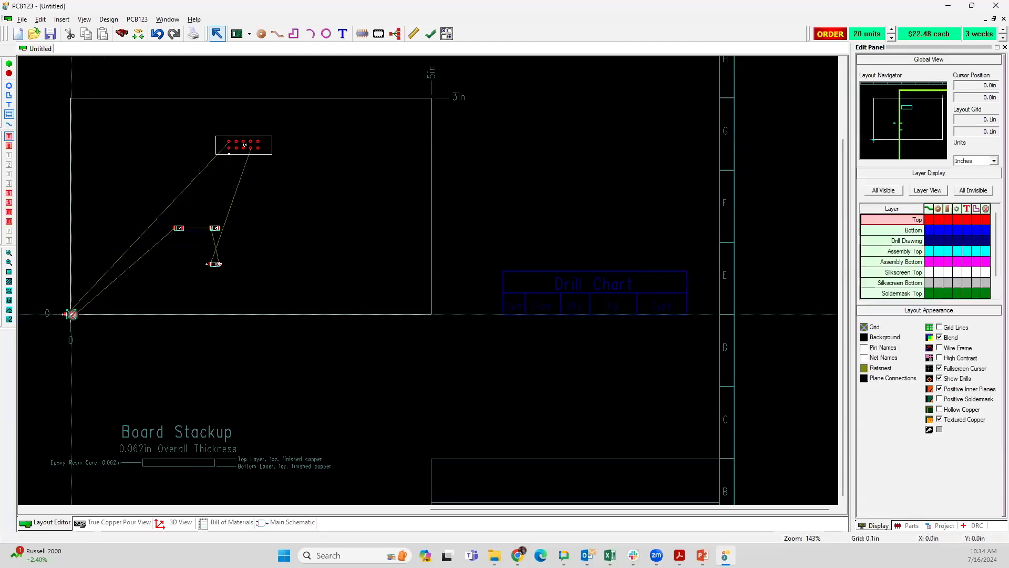
pyautogui.moveTo(72, 313); pyautogui.dragTo(156, 256)
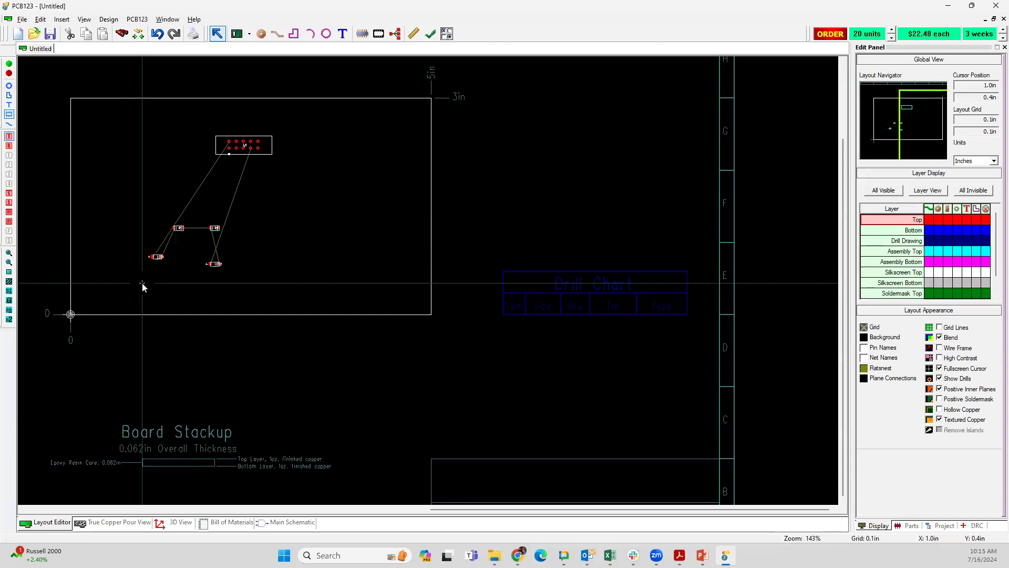
# Step: Find component R1 and move it closer to connector U1, and place R2 directly below R1, aligned with it
pyautogui.hotkey('ctrl', 'f')
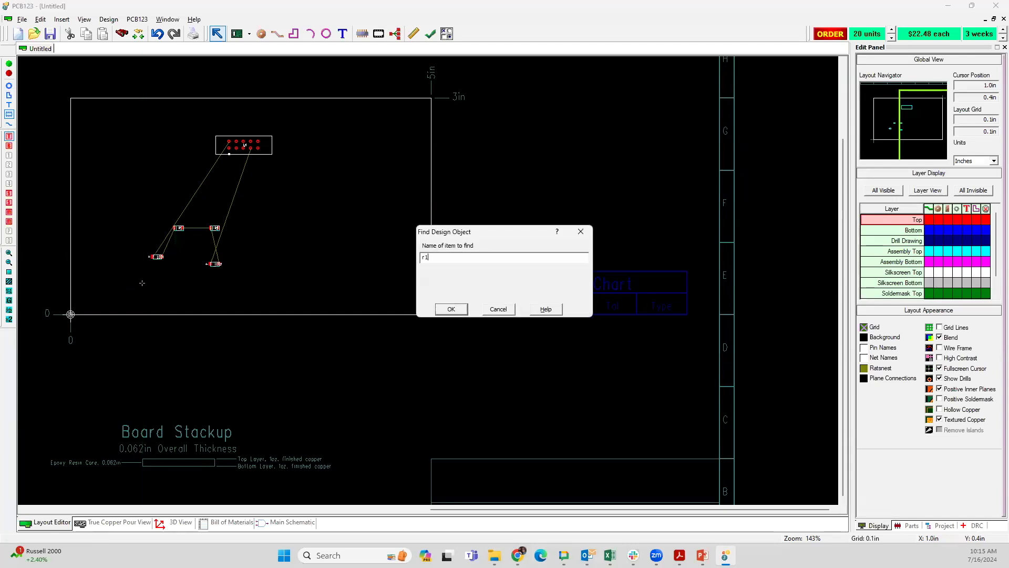
pyautogui.press('Return')
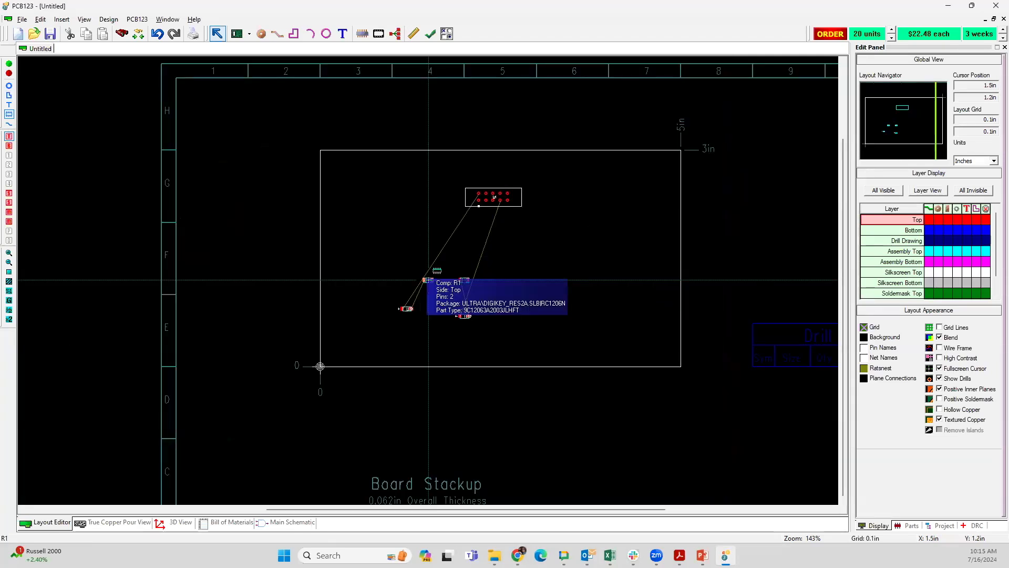
pyautogui.moveTo(428, 281); pyautogui.dragTo(441, 302)
pyautogui.moveTo(444, 301); pyautogui.dragTo(456, 235)
pyautogui.click(429, 341)
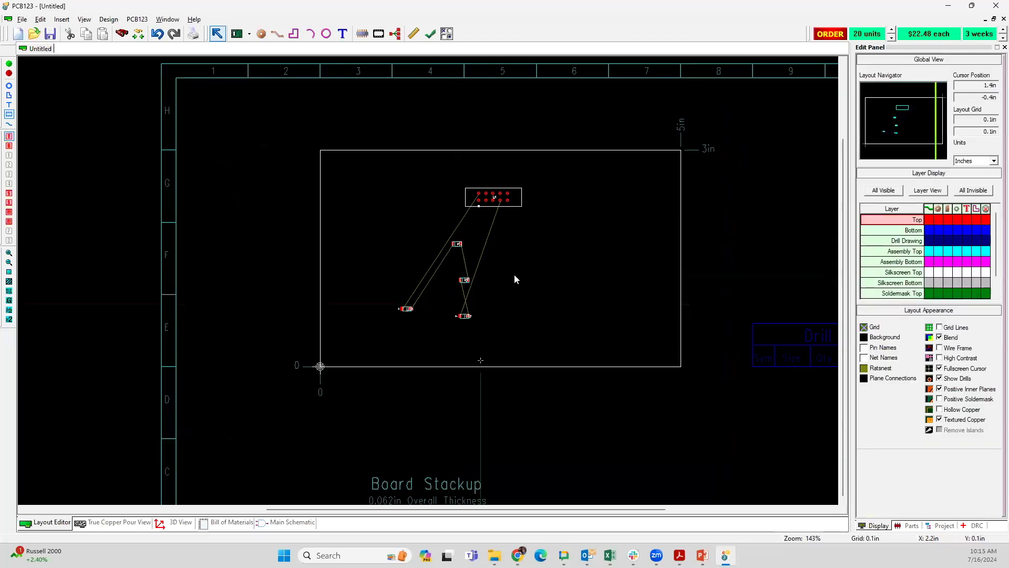
pyautogui.scroll(5, 425, 282)
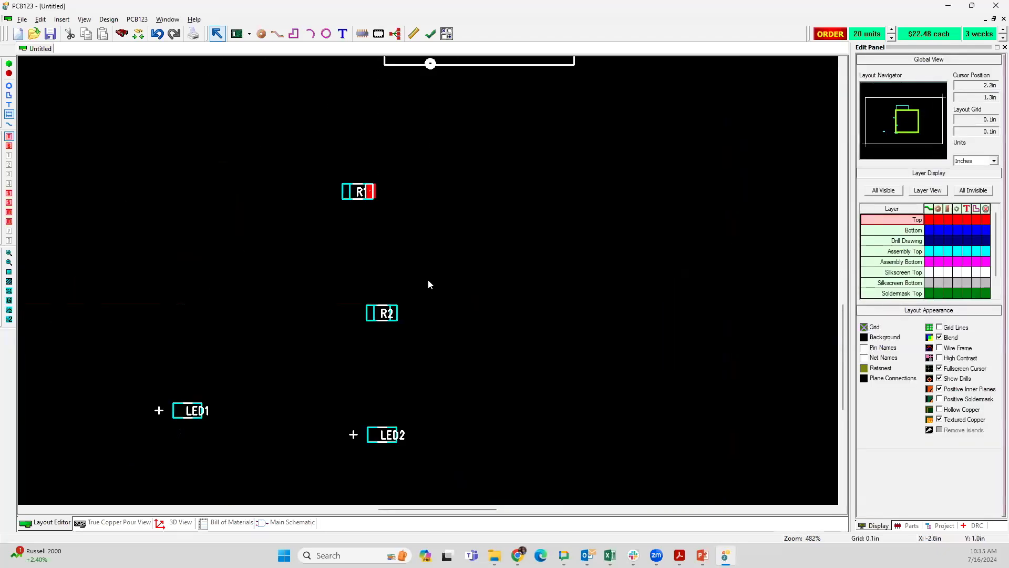
pyautogui.moveTo(388, 313)
pyautogui.mouseDown()
pyautogui.moveTo(435, 234)
pyautogui.moveTo(417, 175)
pyautogui.moveTo(355, 241)
pyautogui.mouseUp()
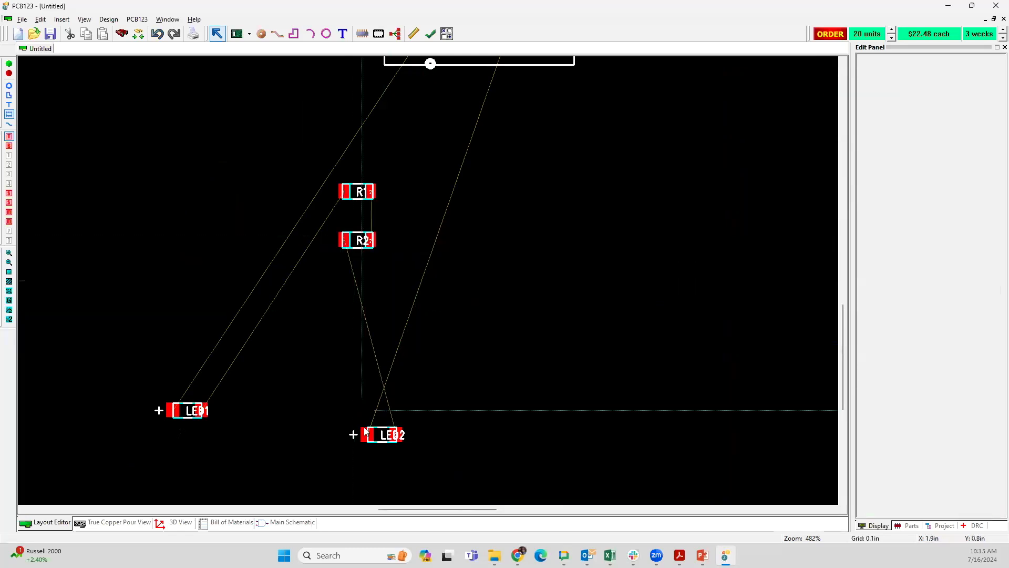
# Step: Move LED2 to the left of R2 and LED1 to the left of R1, each in line with its resistor
pyautogui.moveTo(367, 431); pyautogui.dragTo(257, 237)
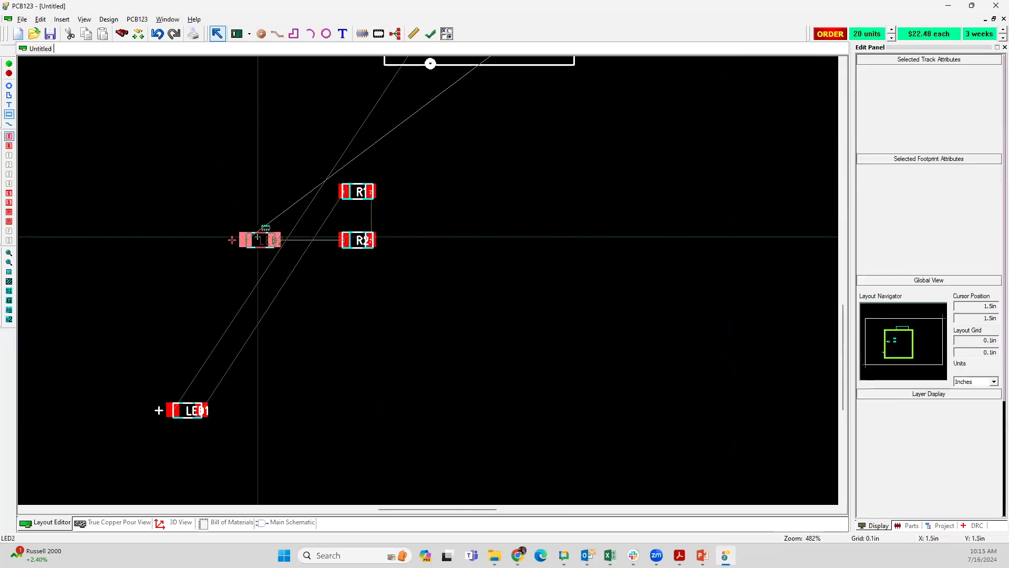
pyautogui.click(182, 410)
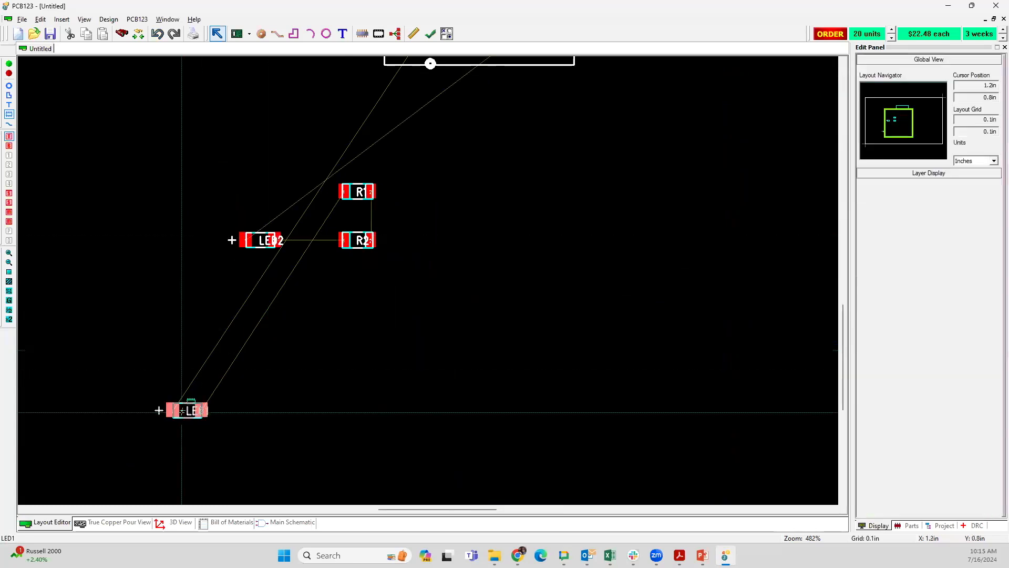
pyautogui.moveTo(181, 411); pyautogui.dragTo(262, 193)
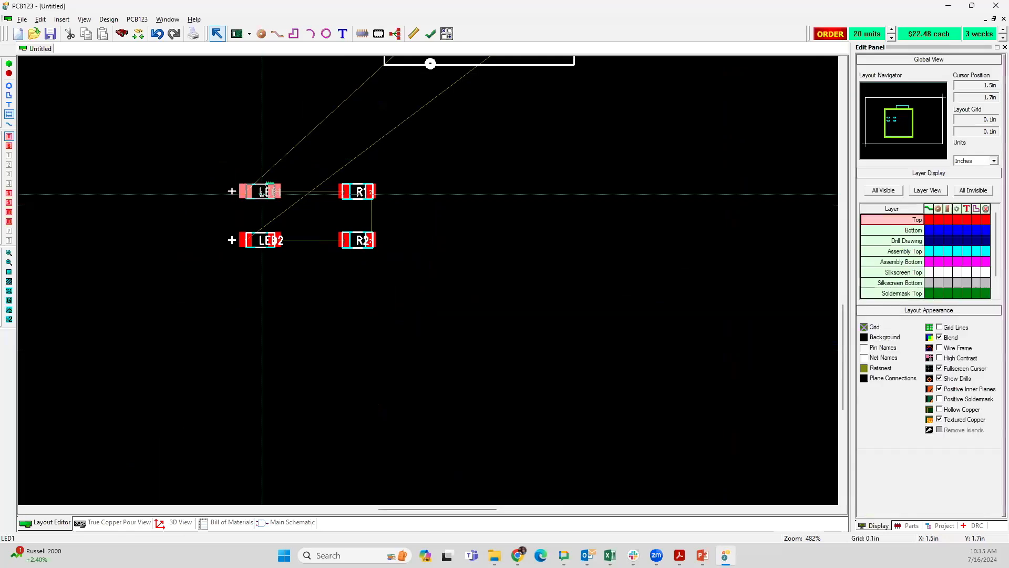
# Step: In LED1's properties, set the X location to 2 in, the Y location to 1 in and the rotation to 90°
pyautogui.rightClick(261, 192)
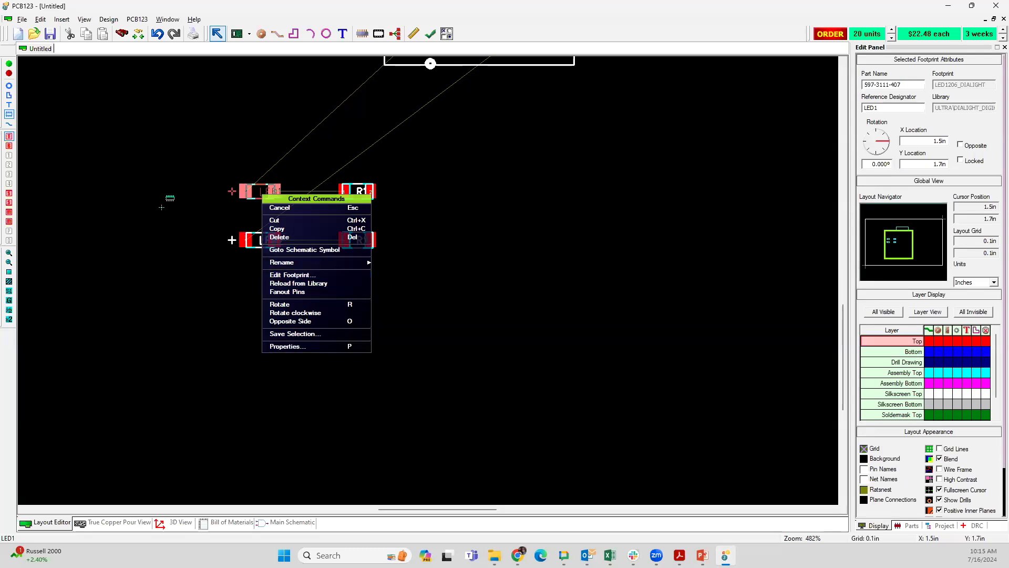
pyautogui.click(168, 197)
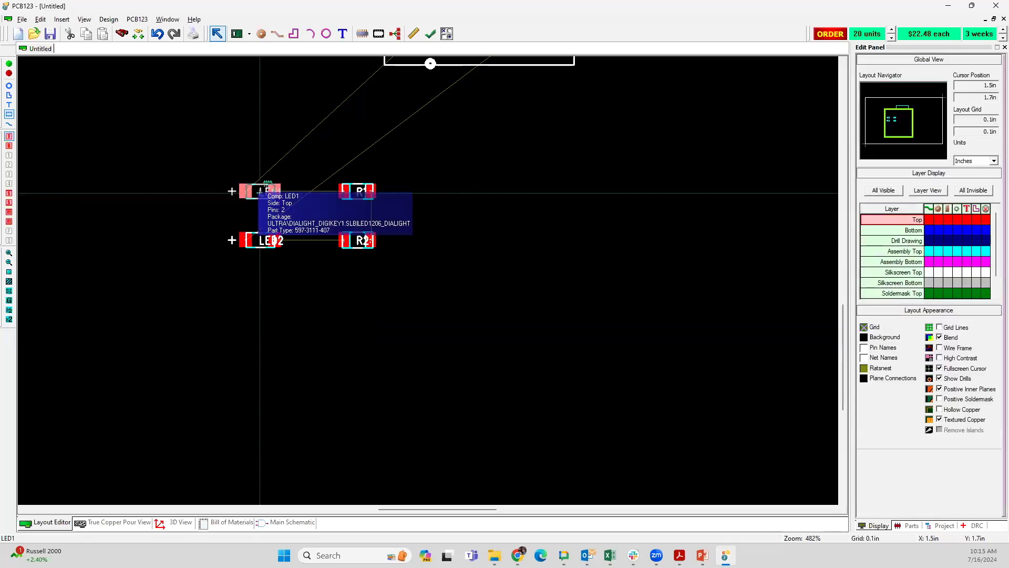
pyautogui.rightClick(259, 192)
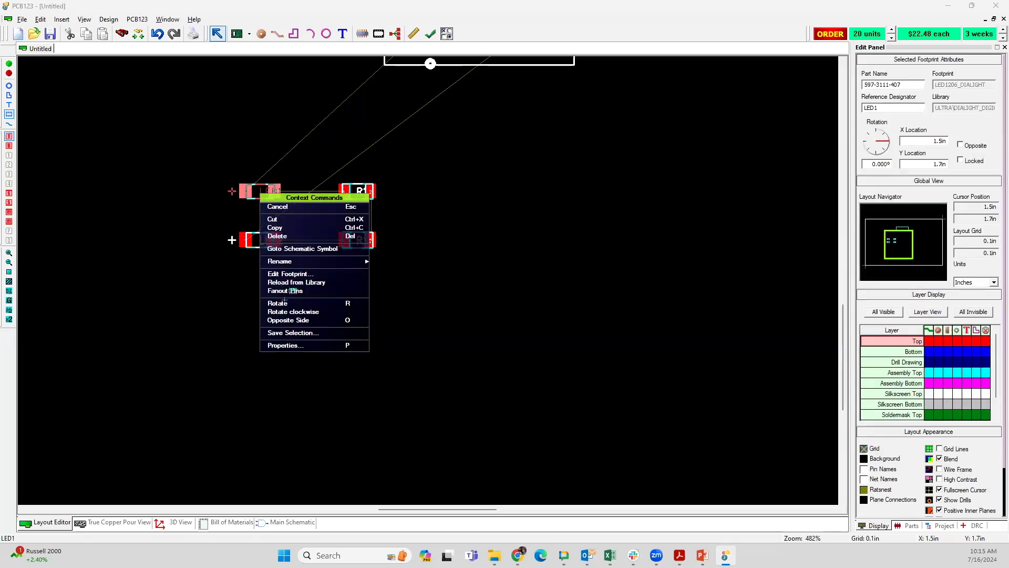
pyautogui.click(288, 346)
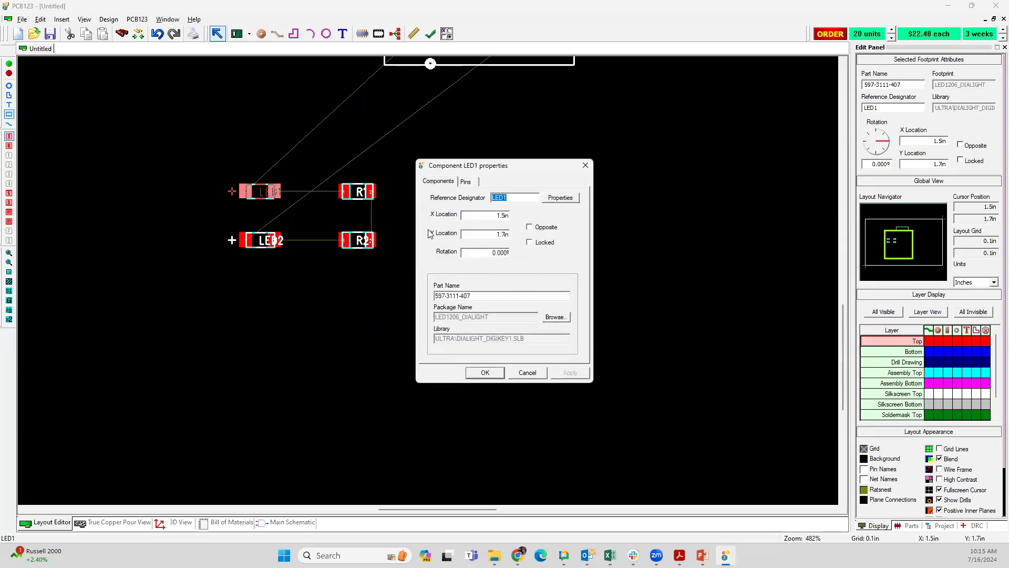
pyautogui.click(496, 217)
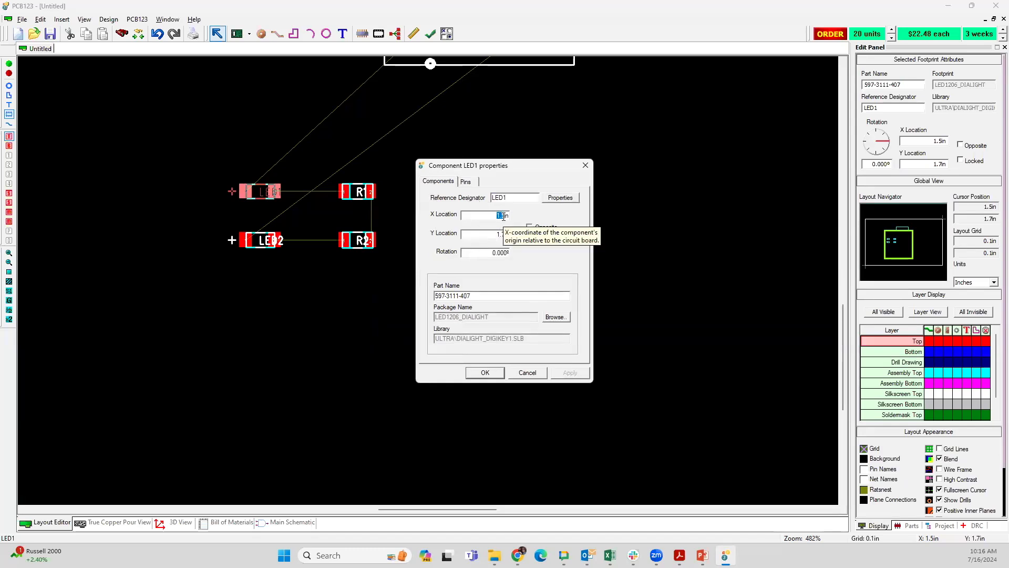
pyautogui.write('2')
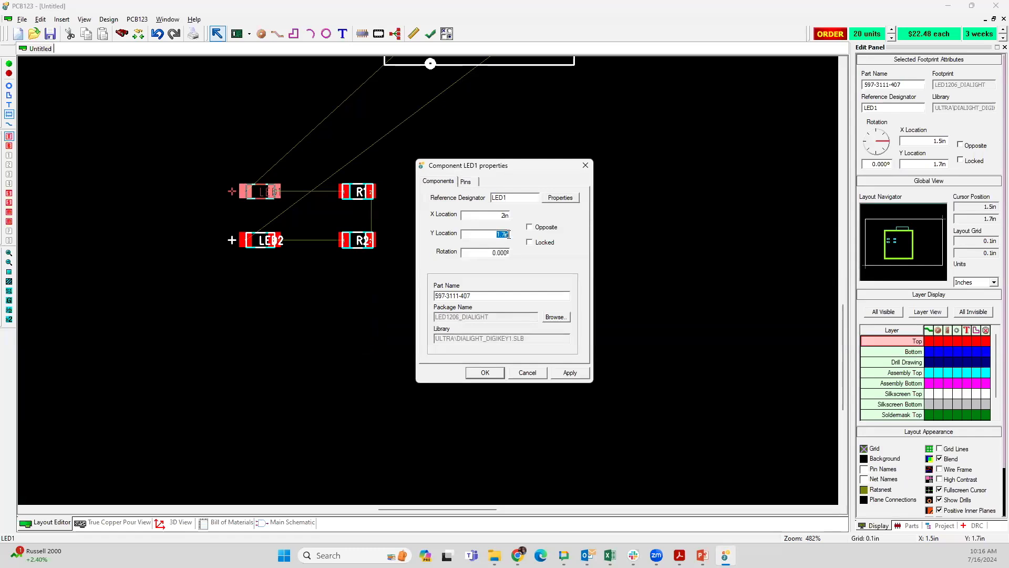
pyautogui.press('BackSpace')
pyautogui.doubleClick(492, 253)
pyautogui.write('90')
pyautogui.click(568, 374)
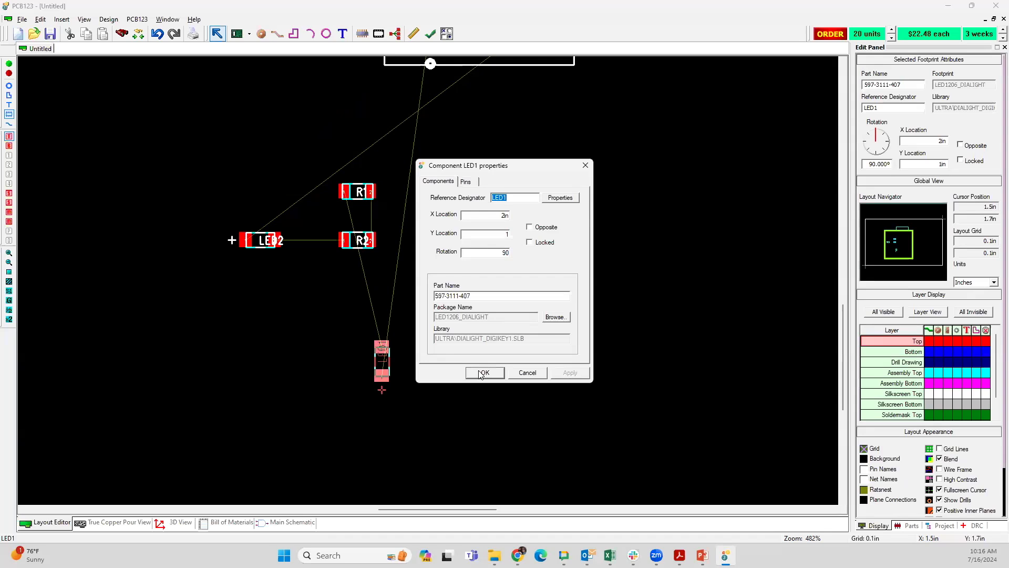
pyautogui.click(483, 372)
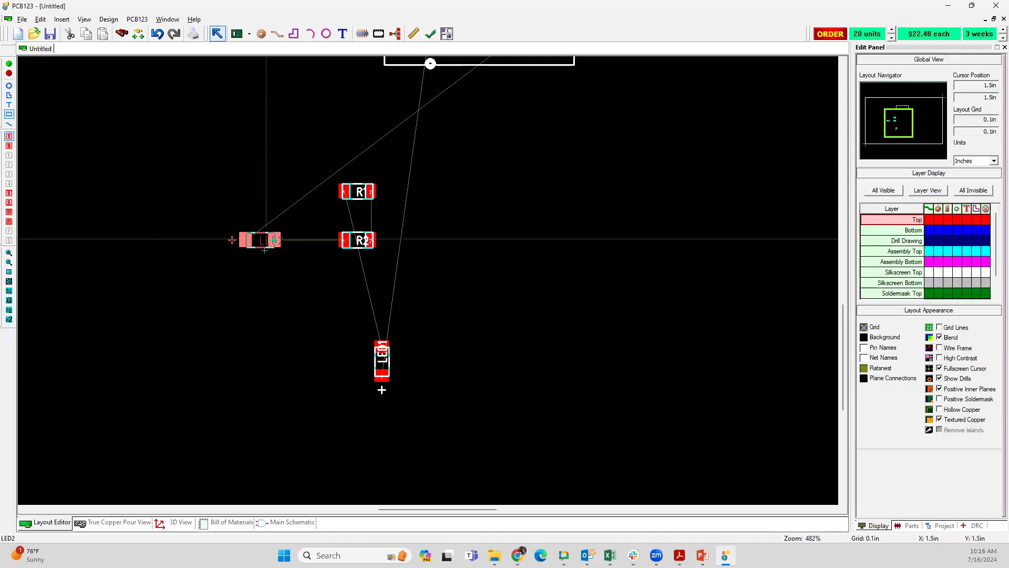
# Step: Move LED2 just to the right of LED1 at X 2.2 in, Y 1 in, keeping the 0.1 in grid, and rotate it to 90°
pyautogui.moveTo(266, 239); pyautogui.dragTo(286, 258)
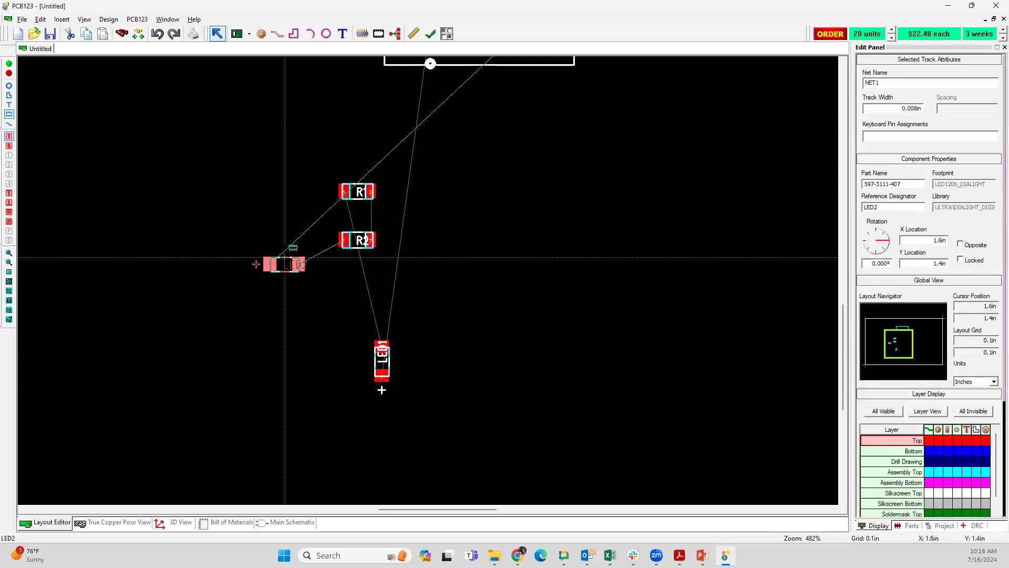
pyautogui.press('g')
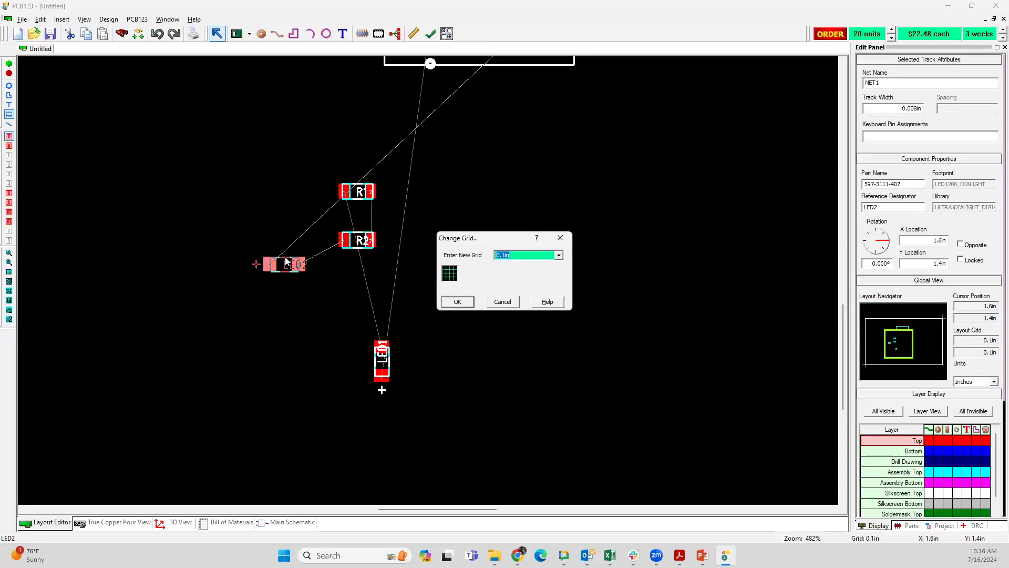
pyautogui.press('Return')
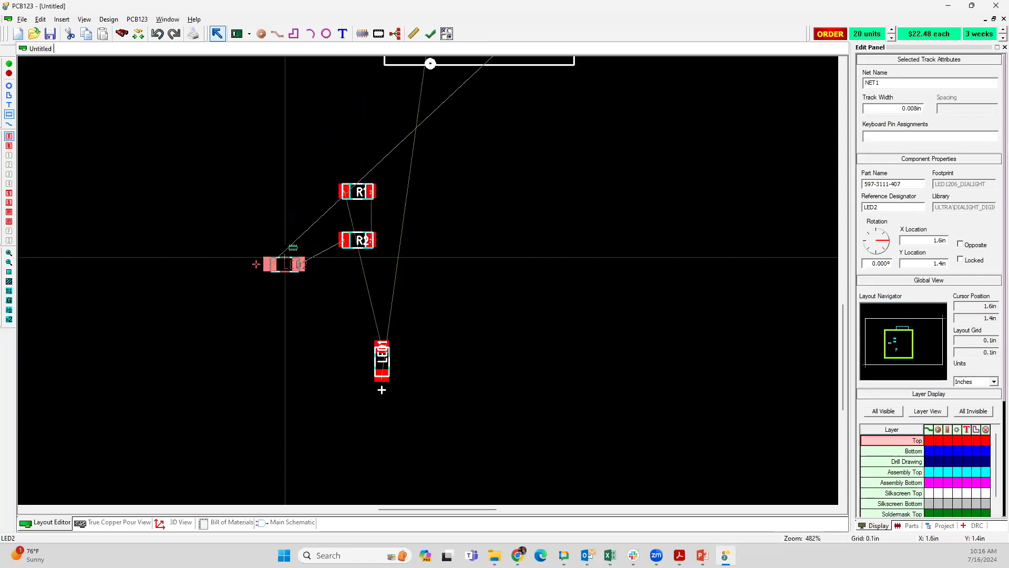
pyautogui.moveTo(285, 257); pyautogui.dragTo(442, 337)
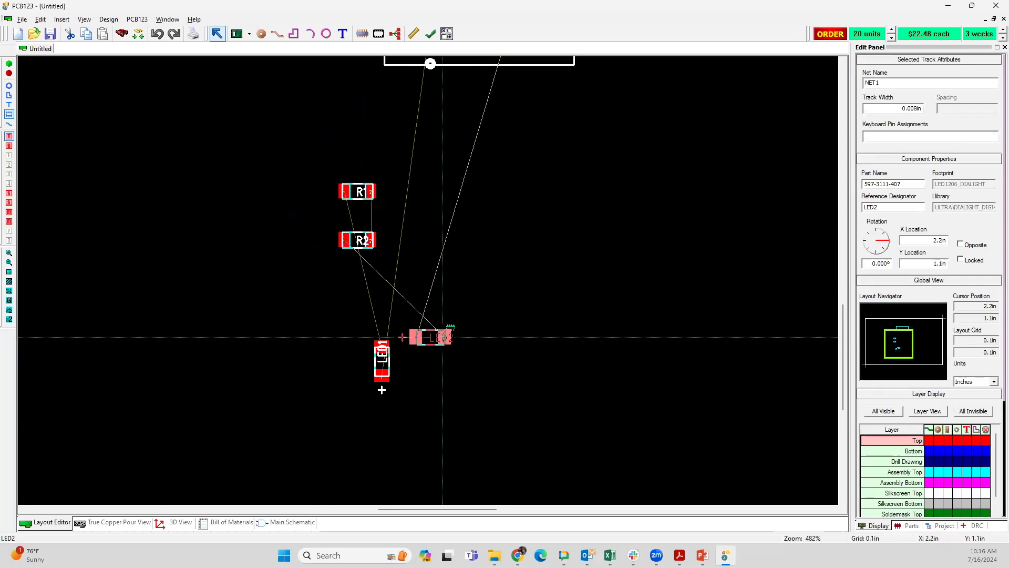
pyautogui.moveTo(442, 337); pyautogui.dragTo(435, 359)
pyautogui.press('r')
pyautogui.press('r')
pyautogui.press('r')
pyautogui.press('r')
pyautogui.press('r')
pyautogui.click(478, 424)
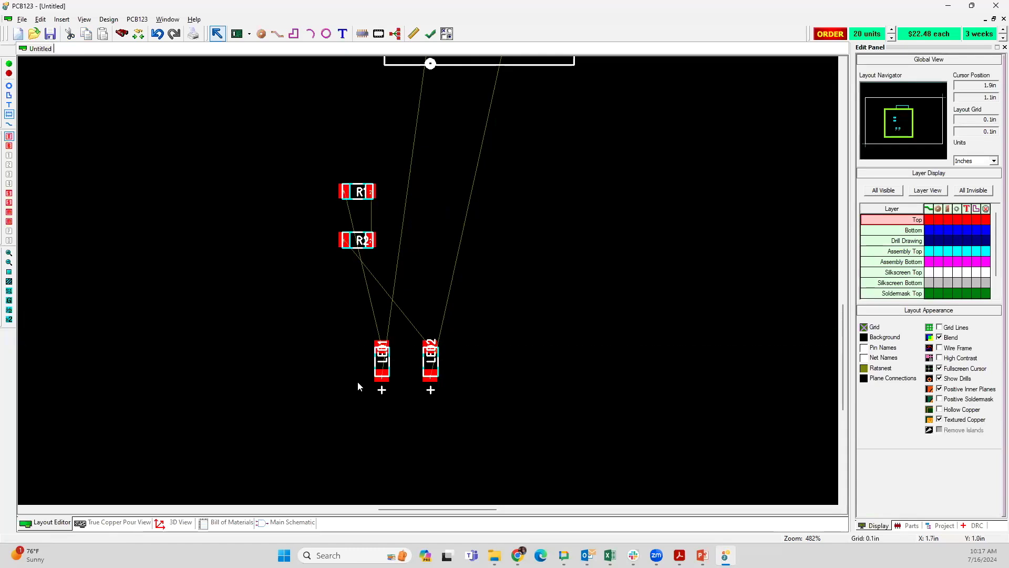
# Step: Check the rotation increment and grid settings in the user preferences
pyautogui.click(84, 19)
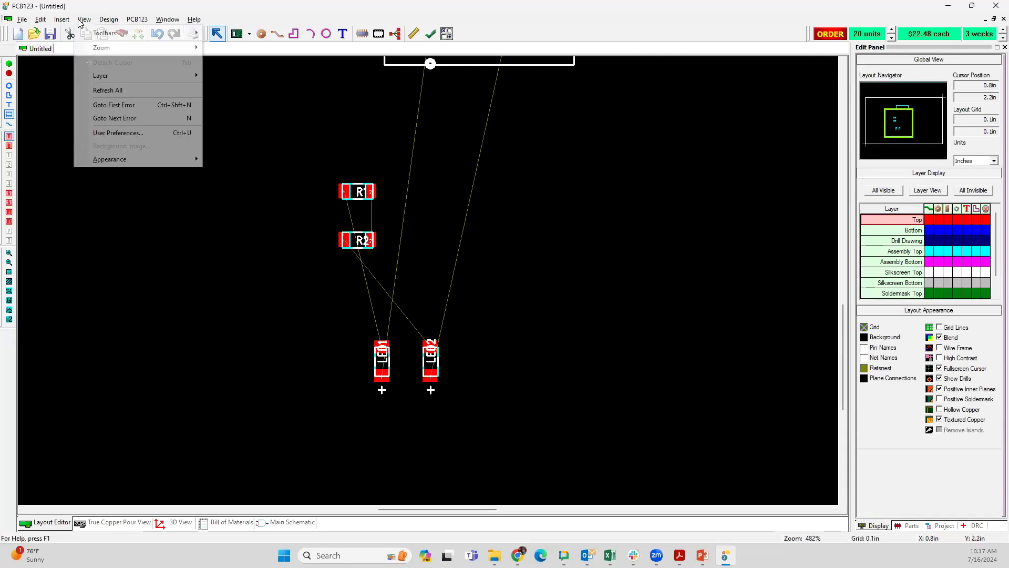
pyautogui.click(125, 134)
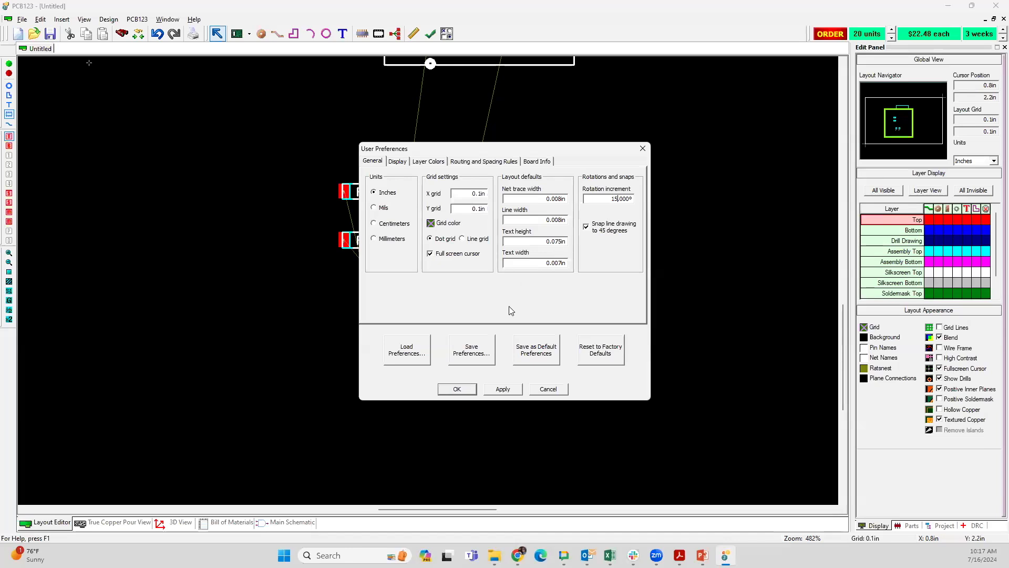
pyautogui.click(456, 389)
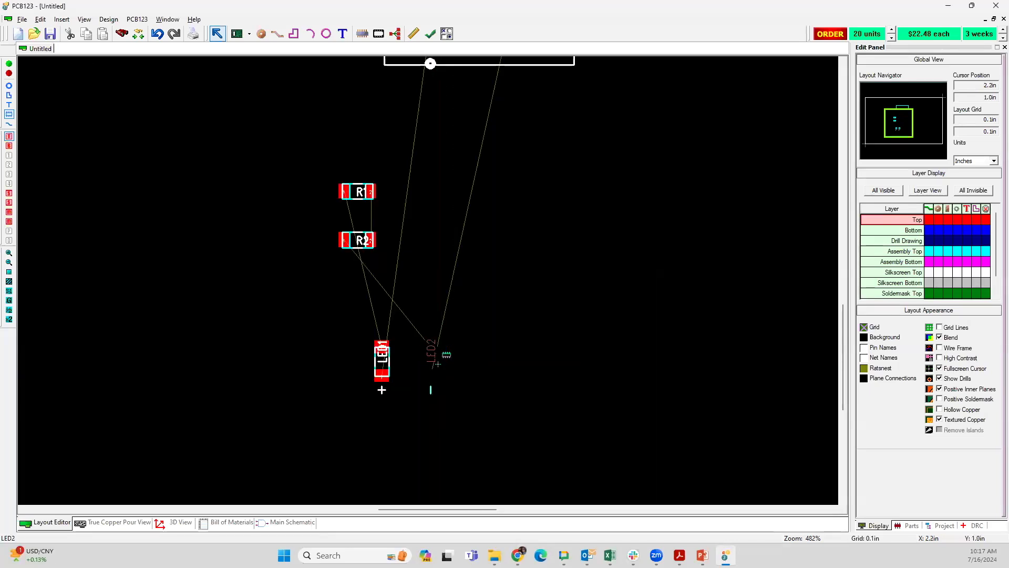
# Step: Rotate LED2 in repeated 15° increments until it stands upright again, parallel to LED1
pyautogui.press('Delete')
pyautogui.click(431, 366)
pyautogui.press('r')
pyautogui.press('r')
pyautogui.press('r')
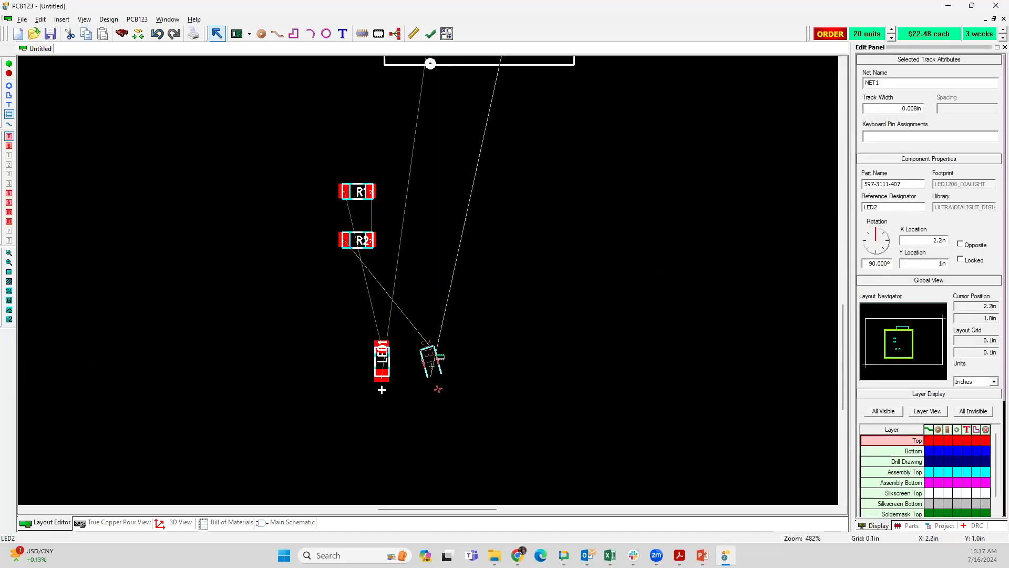
pyautogui.press('r')
pyautogui.press('r')
pyautogui.press('r')
pyautogui.press('r')
pyautogui.press('r')
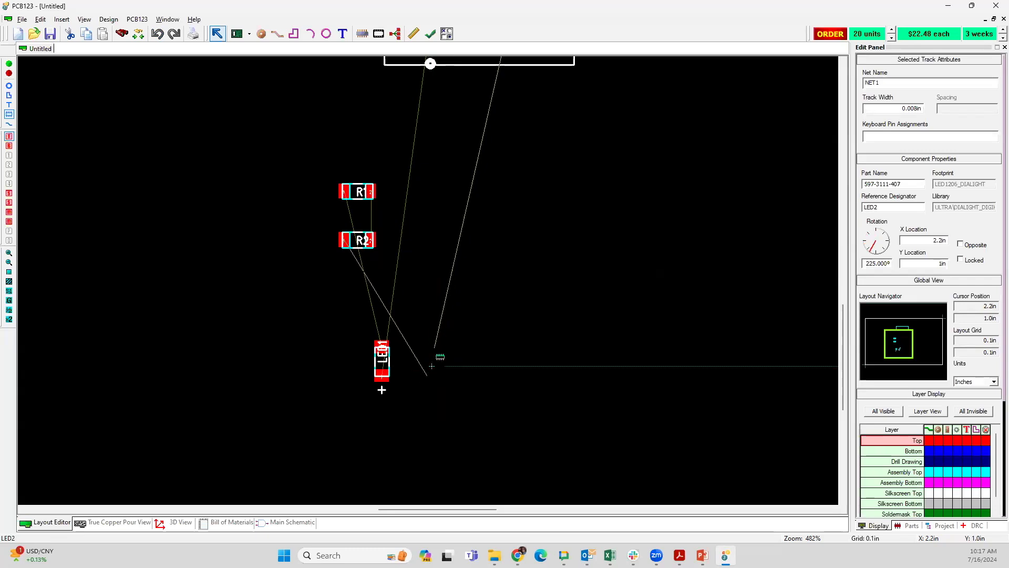
pyautogui.press('r')
pyautogui.press('r')
pyautogui.press('r')
pyautogui.press('r')
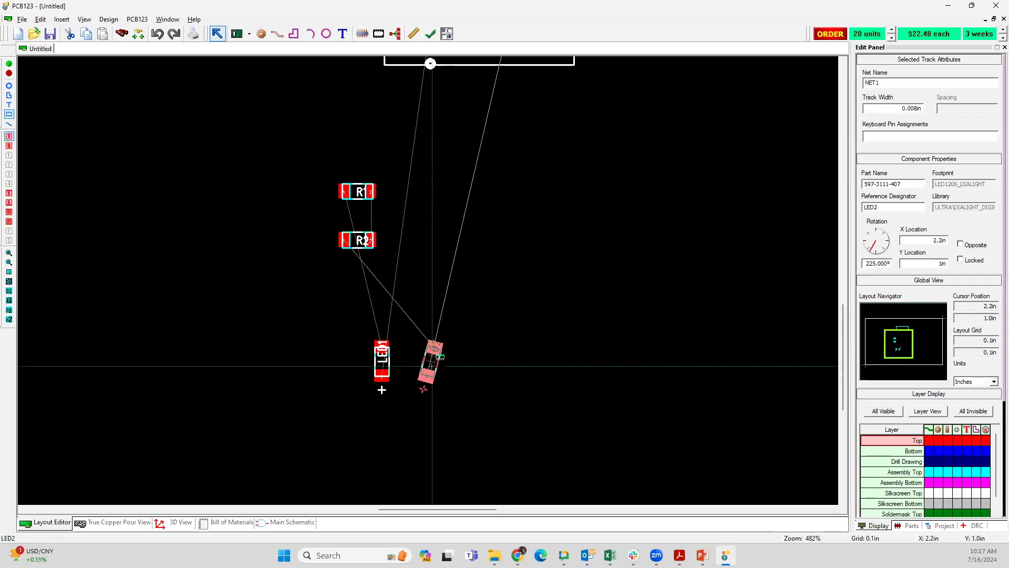
pyautogui.click(514, 295)
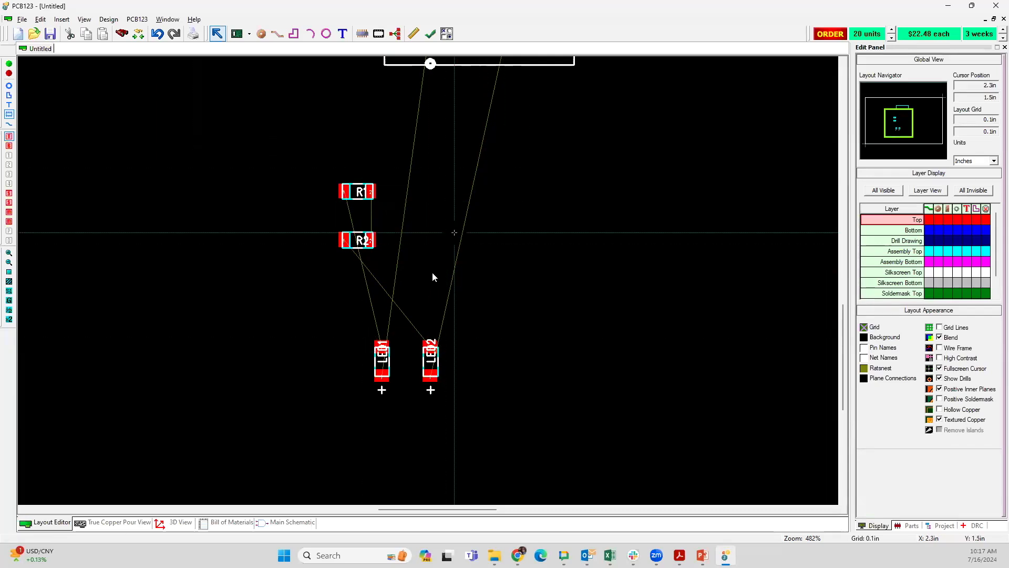
# Step: Regroup the parts closer below U1, with LED1 and LED2 upright side by side and R1 and R2 above them
pyautogui.scroll(-1, 432, 271)
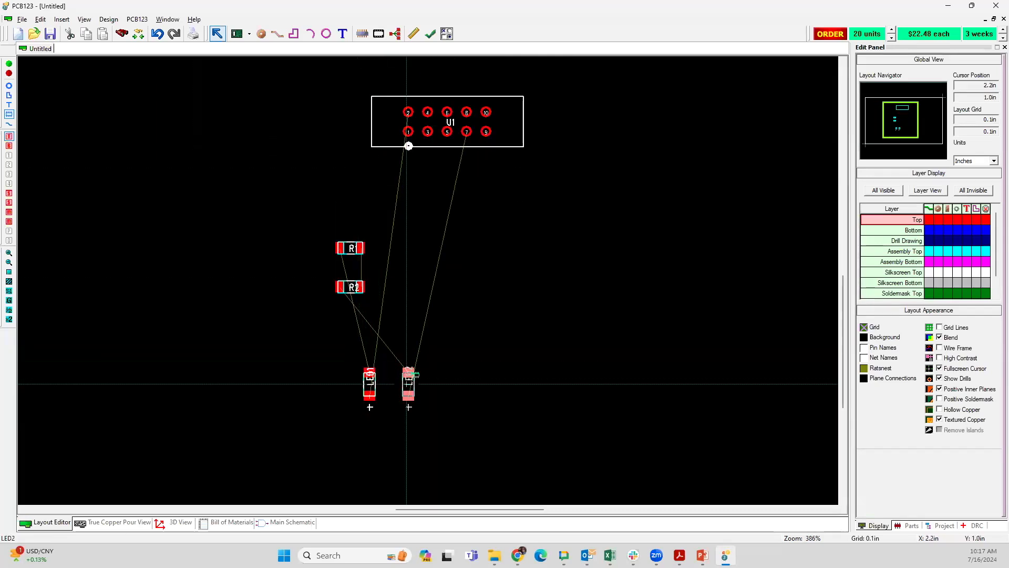
pyautogui.moveTo(403, 384); pyautogui.dragTo(499, 271)
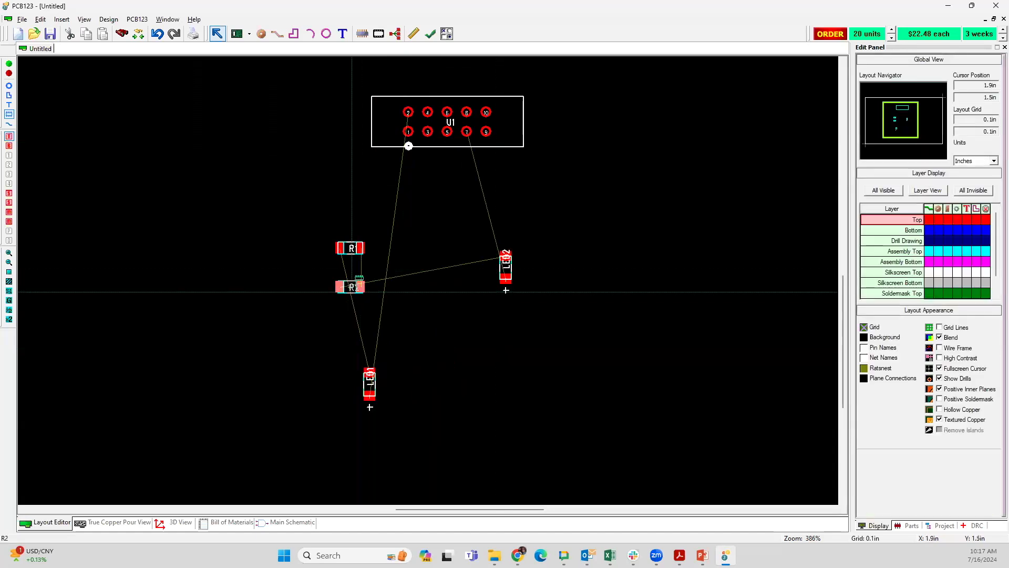
pyautogui.moveTo(351, 288); pyautogui.dragTo(532, 237)
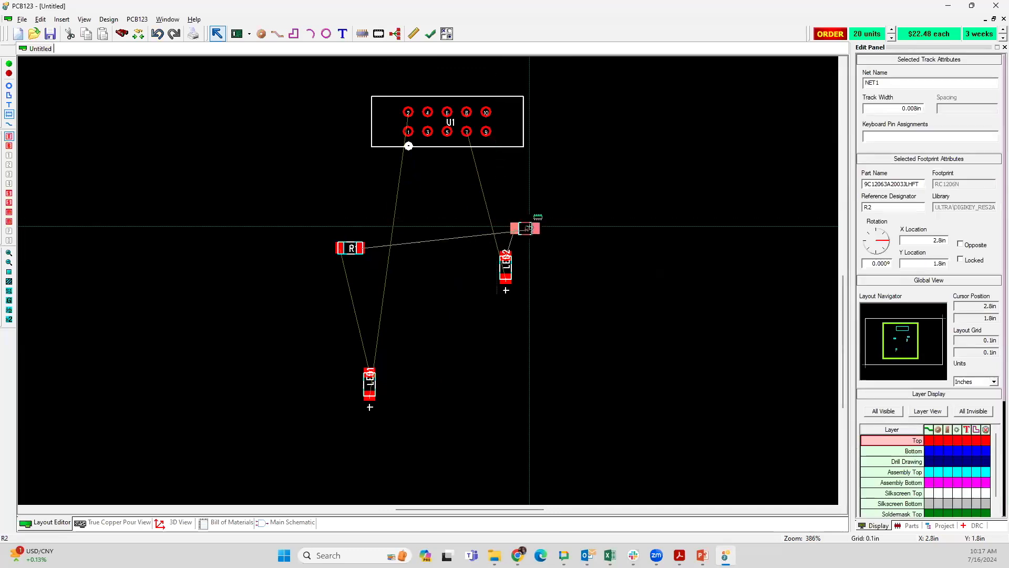
pyautogui.moveTo(370, 389); pyautogui.dragTo(423, 267)
pyautogui.moveTo(351, 248); pyautogui.dragTo(438, 234)
pyautogui.moveTo(533, 226); pyautogui.dragTo(532, 228)
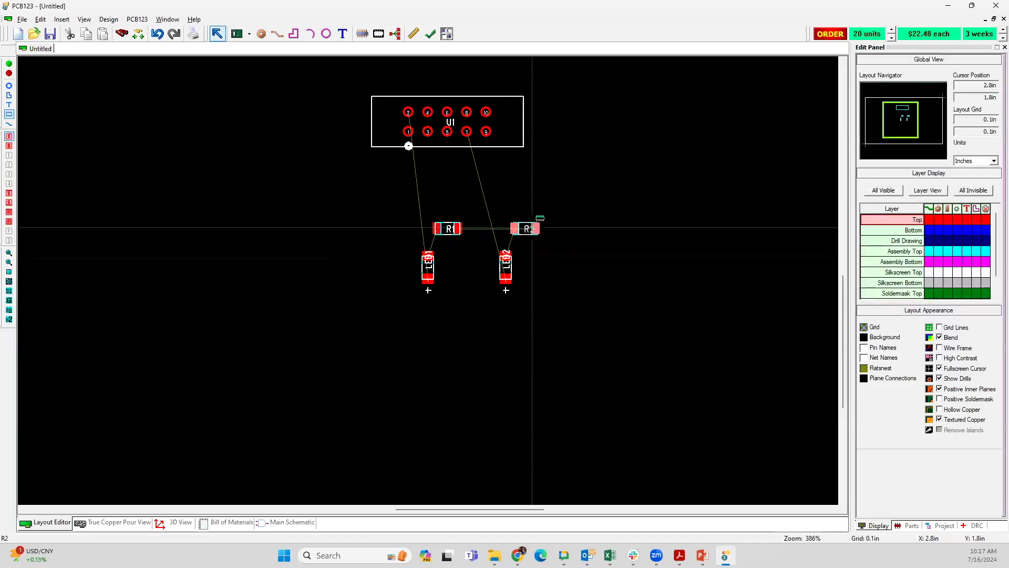
# Step: Rotate R2 to a diagonal orientation and place it between R1 and LED2, close to R1
pyautogui.click(531, 227)
pyautogui.press('r')
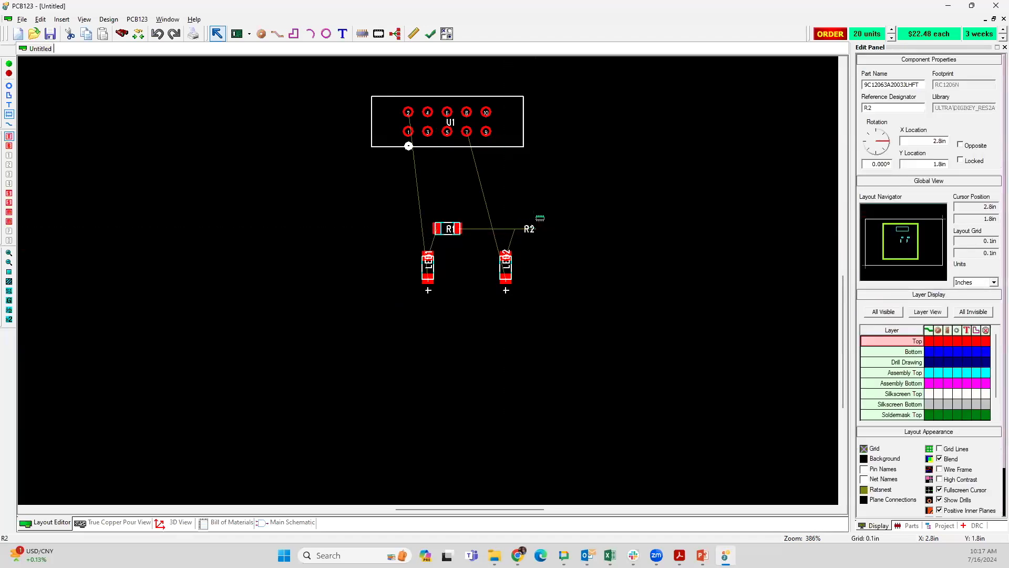
pyautogui.moveTo(528, 227); pyautogui.dragTo(515, 228)
pyautogui.press('r')
pyautogui.press('r')
pyautogui.press('r')
pyautogui.press('r')
pyautogui.press('r')
pyautogui.press('r')
pyautogui.press('r')
pyautogui.press('r')
pyautogui.press('r')
pyautogui.press('r')
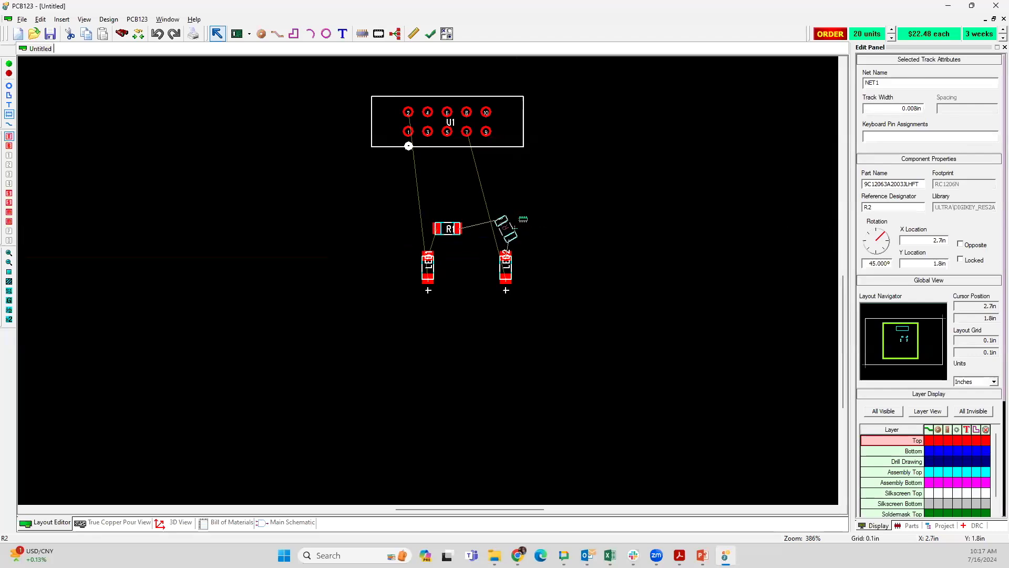
pyautogui.press('r')
pyautogui.press('r')
pyautogui.press('r')
pyautogui.press('r')
pyautogui.press('r')
pyautogui.press('r')
pyautogui.press('r')
pyautogui.press('r')
pyautogui.press('r')
pyautogui.press('r')
pyautogui.press('r')
pyautogui.press('r')
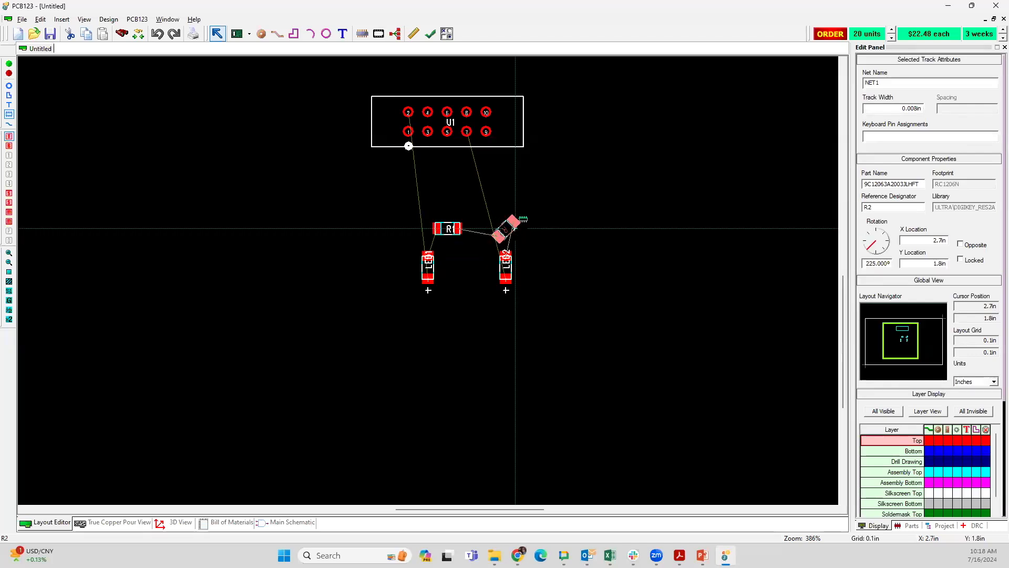
pyautogui.moveTo(516, 228); pyautogui.dragTo(489, 228)
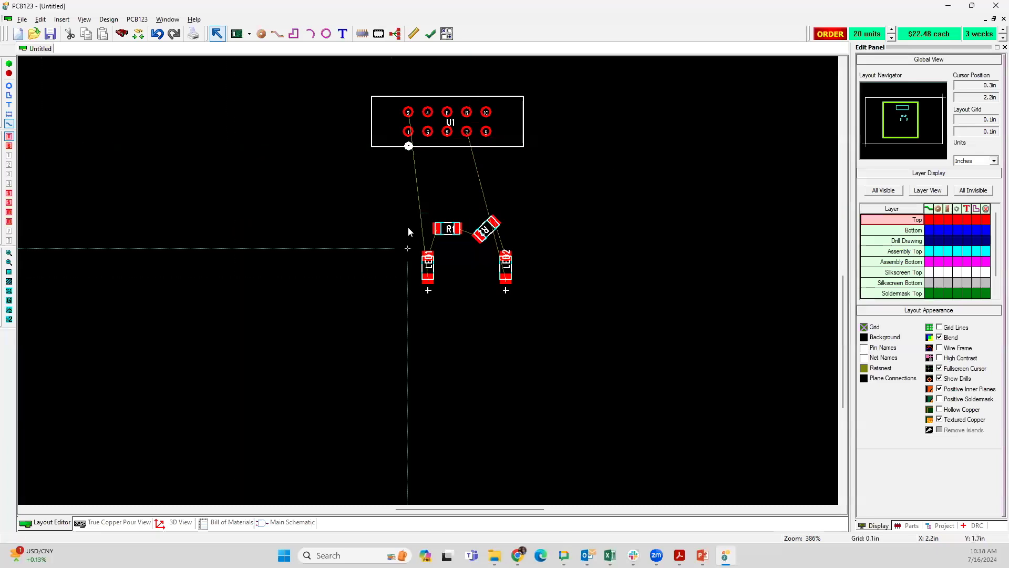
# Step: Route the track from U1 pin 2 around the outside to LED1's plus-side pad, reducing the layout grid to 0.005 in for the final connection
pyautogui.click(417, 178)
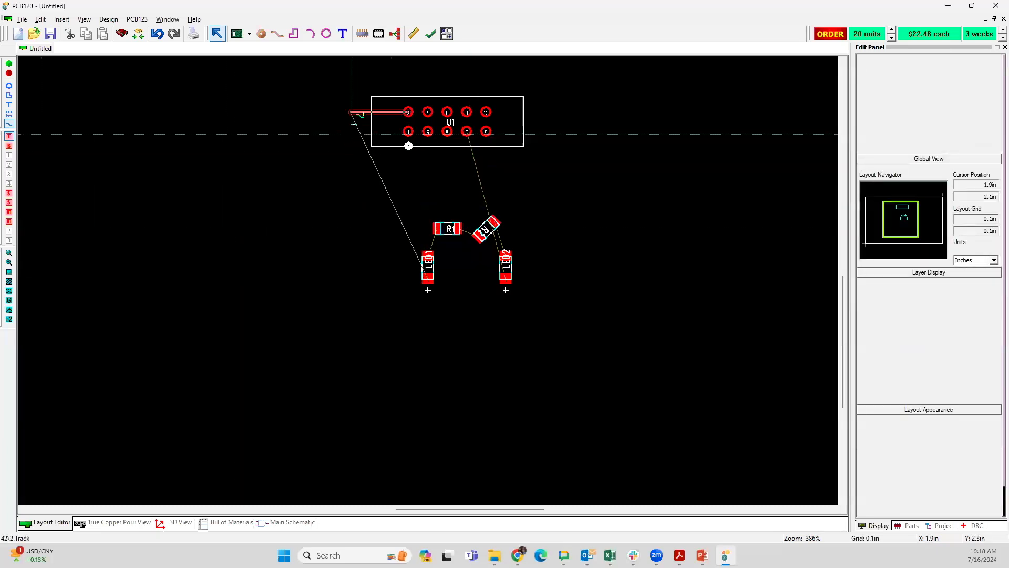
pyautogui.click(336, 150)
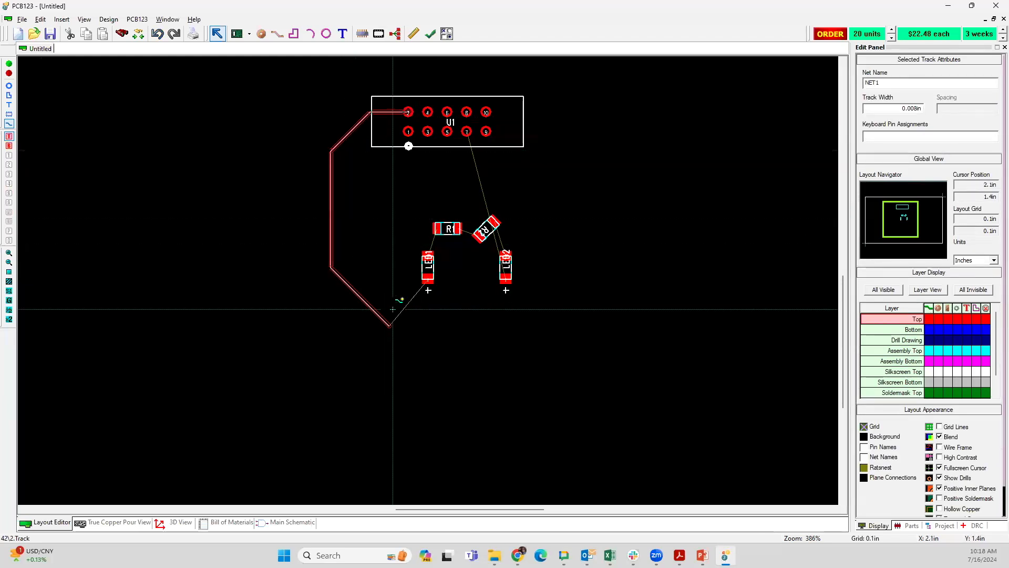
pyautogui.click(395, 311)
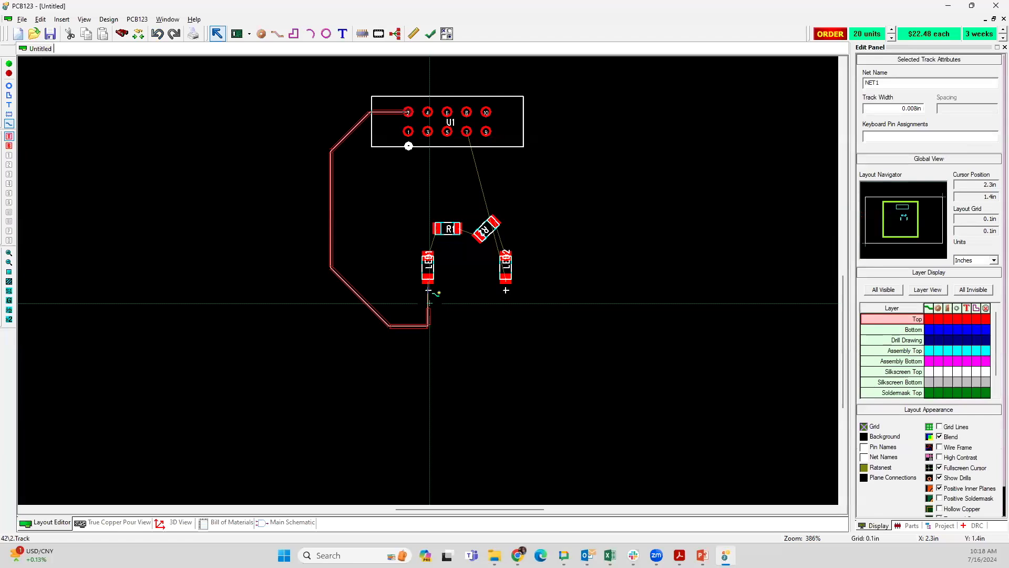
pyautogui.write('g')
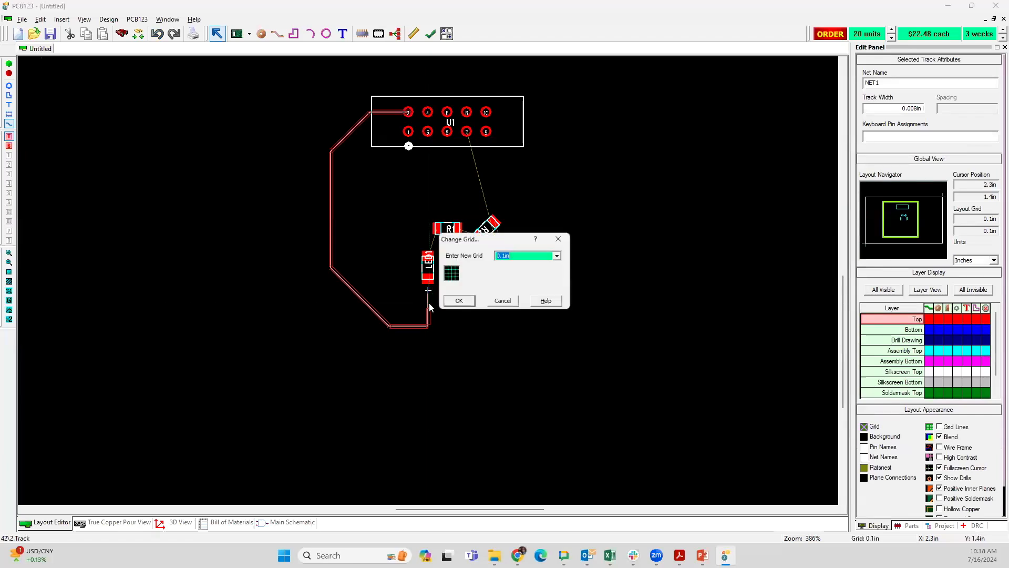
pyautogui.write('.002')
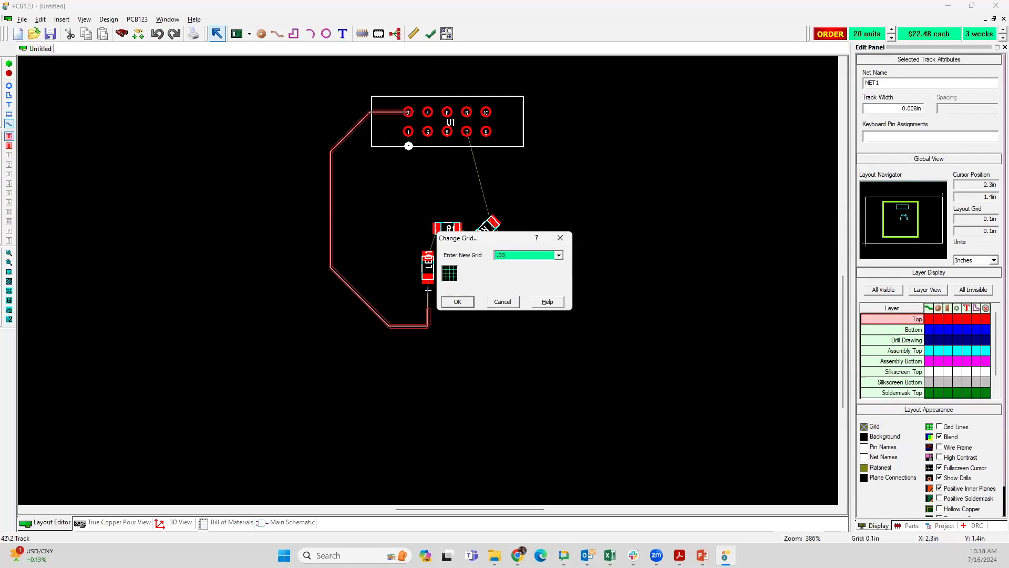
pyautogui.press('Return')
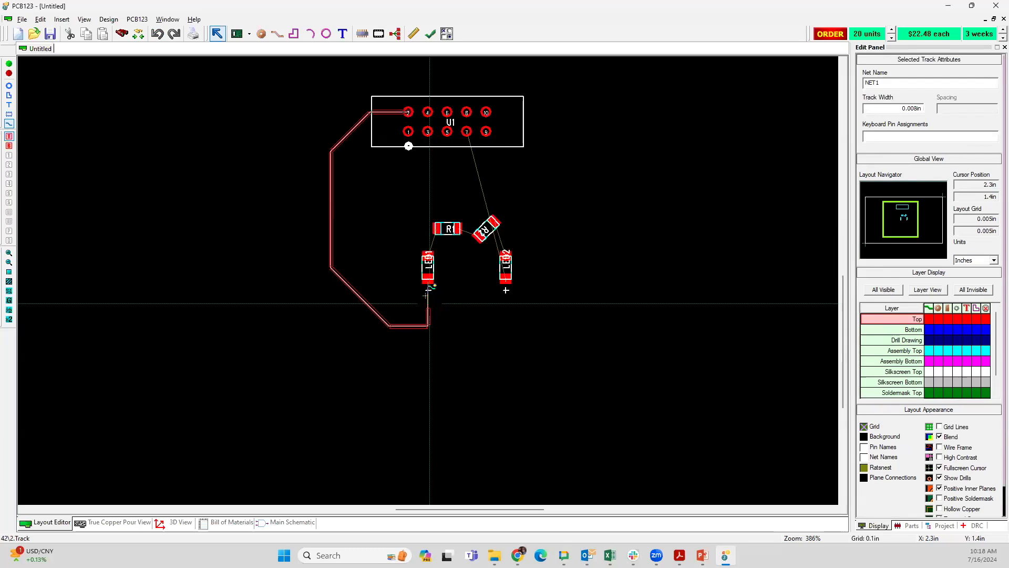
pyautogui.click(428, 279)
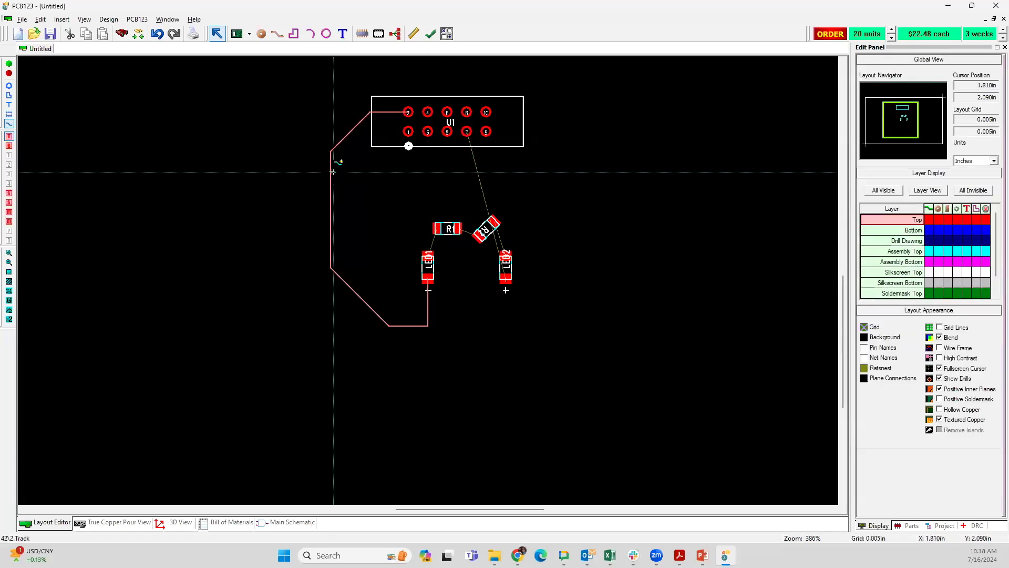
# Step: Set the width of the whole track between U1 pin 2 and LED1 to 0.04 in
pyautogui.moveTo(332, 172)
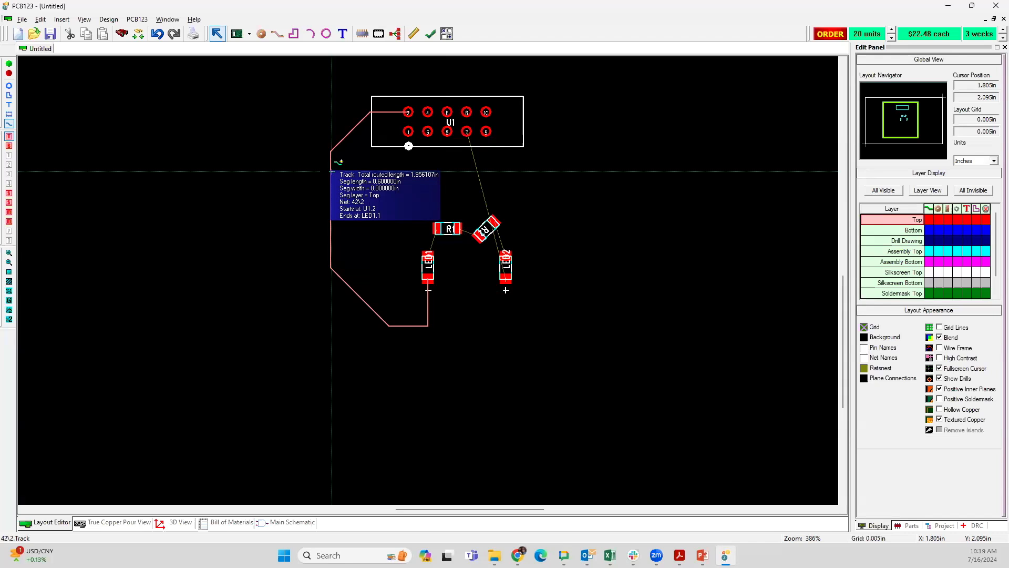
pyautogui.rightClick(332, 171)
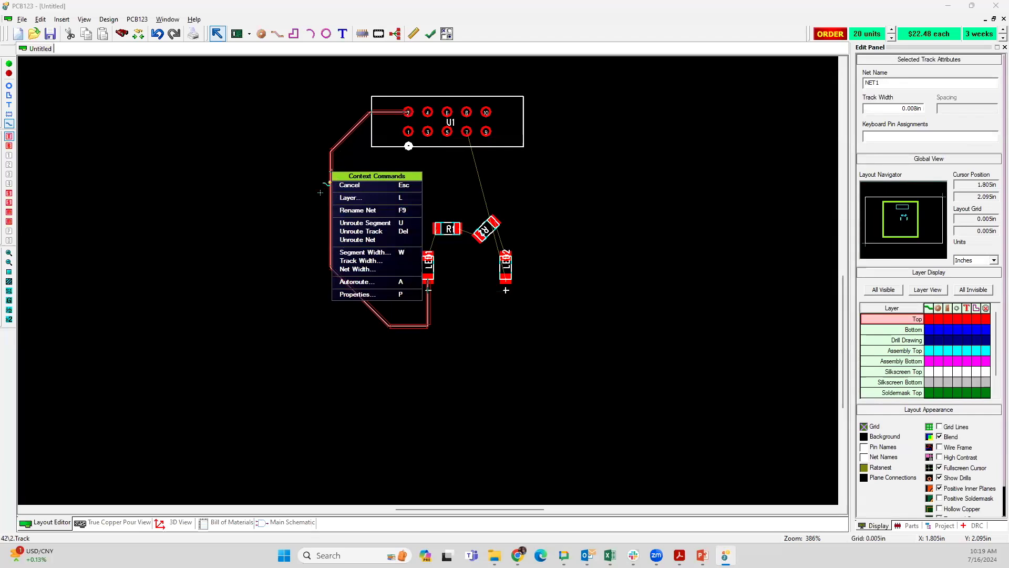
pyautogui.click(361, 260)
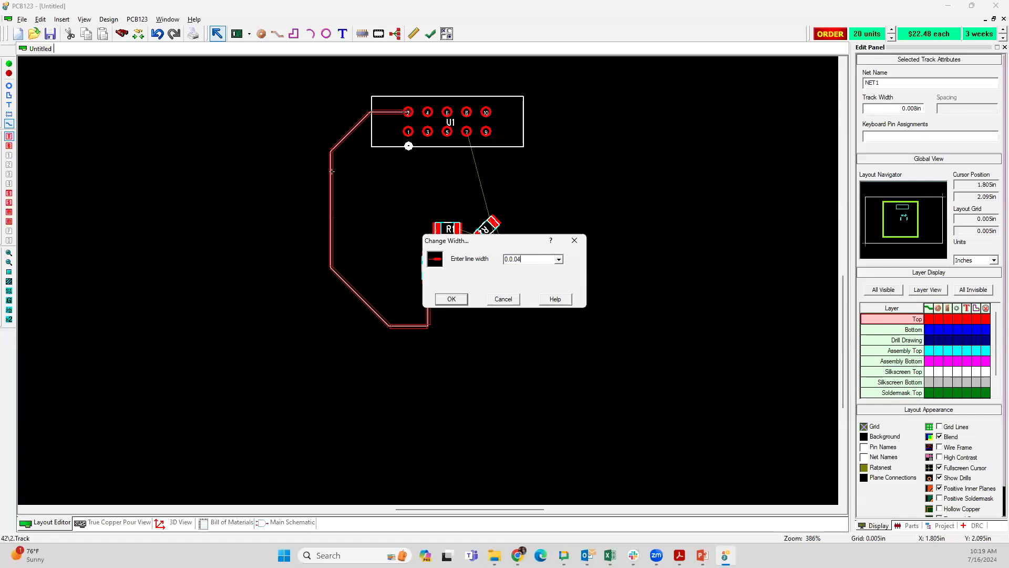
pyautogui.click(451, 299)
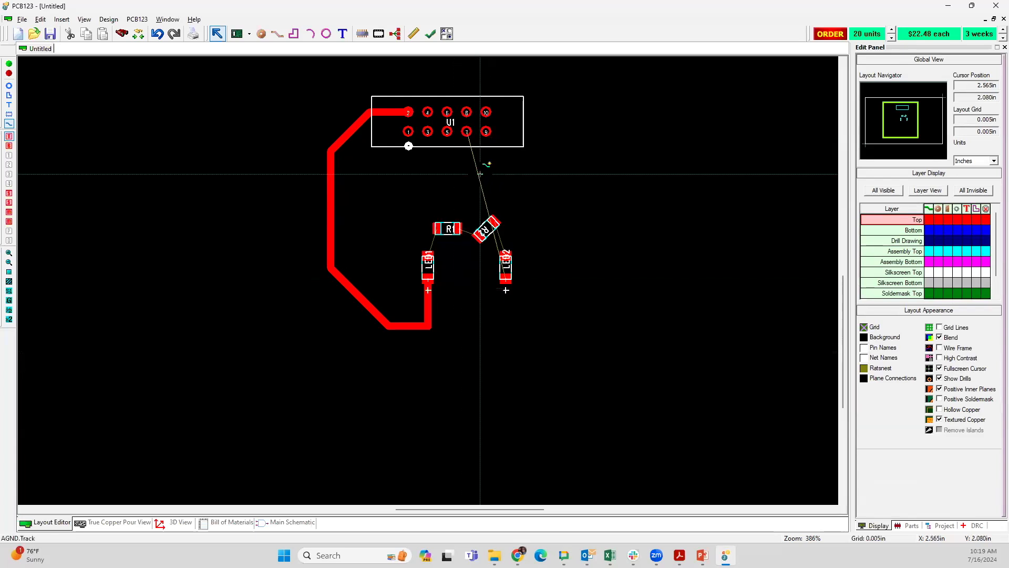
pyautogui.click(329, 178)
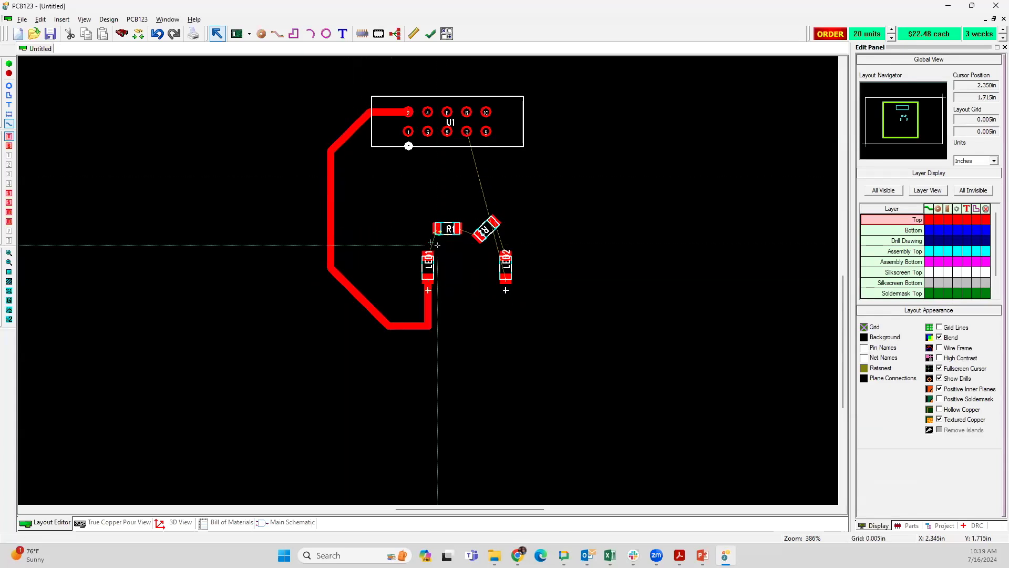
# Step: Route short top-layer tracks from LED1's upper pad to R1 and from R1's other pad to the nearest pad of R2
pyautogui.scroll(3, 461, 255)
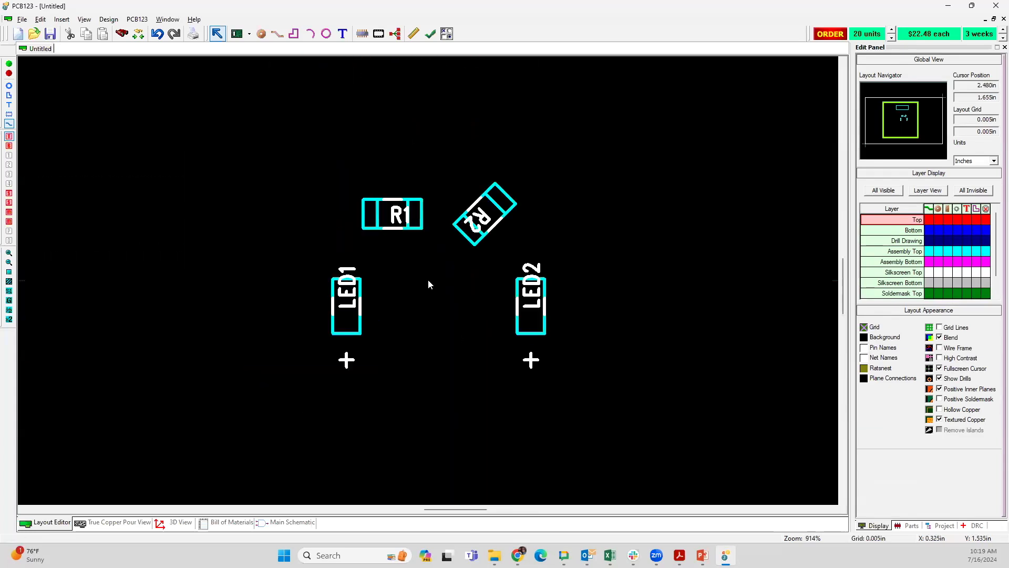
pyautogui.click(356, 256)
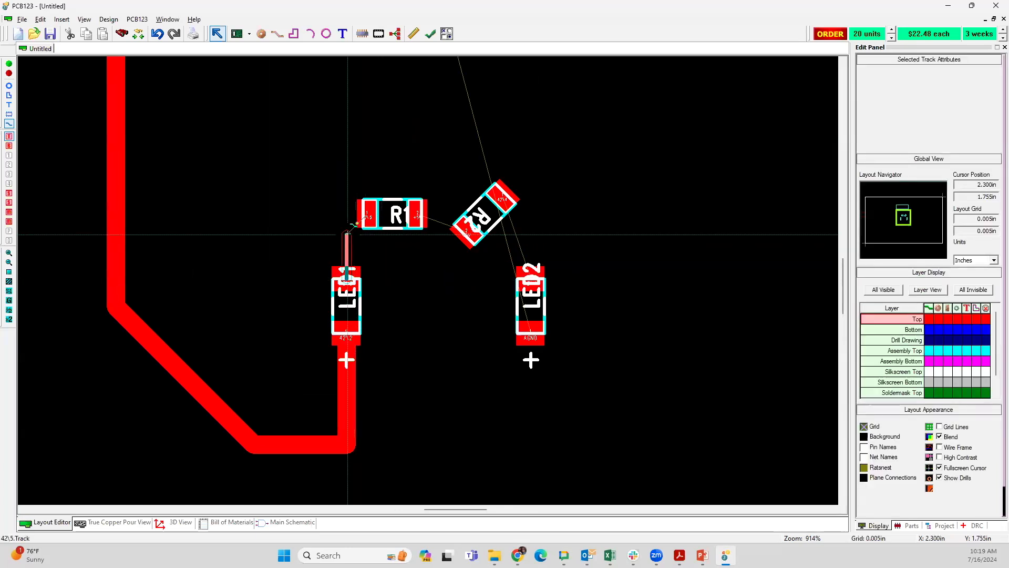
pyautogui.click(368, 217)
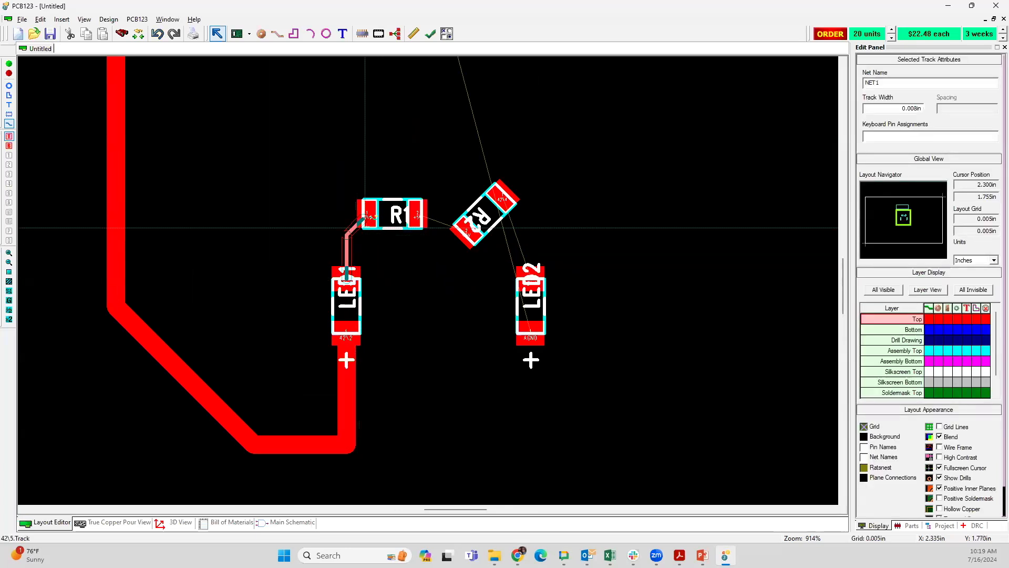
pyautogui.click(432, 216)
pyautogui.press('Escape')
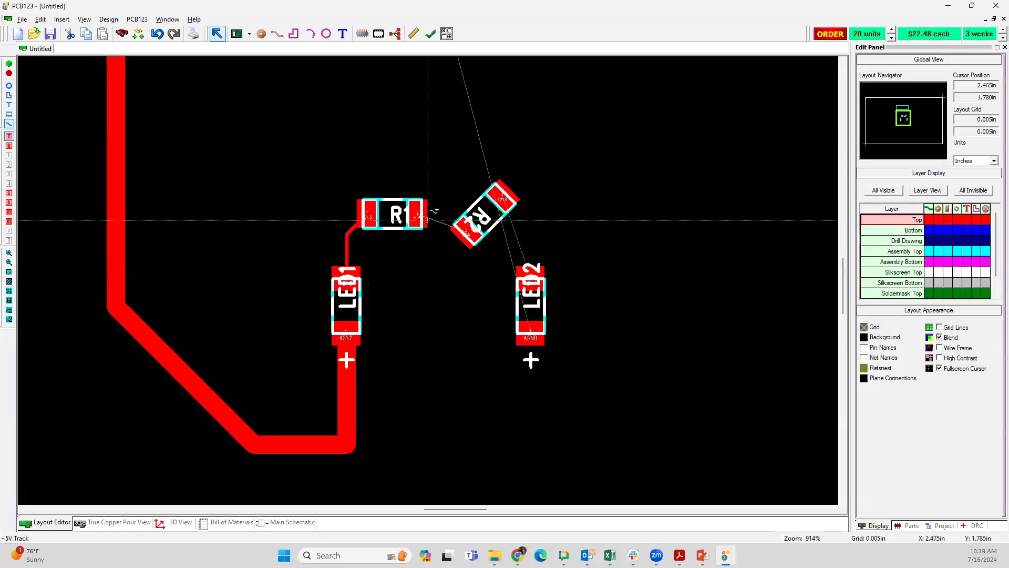
pyautogui.click(432, 227)
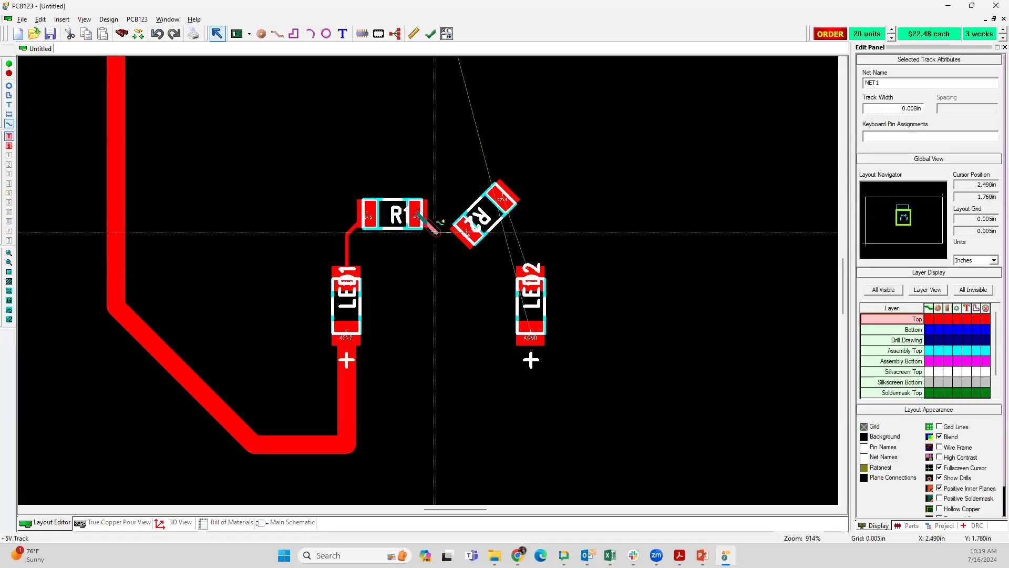
pyautogui.click(459, 234)
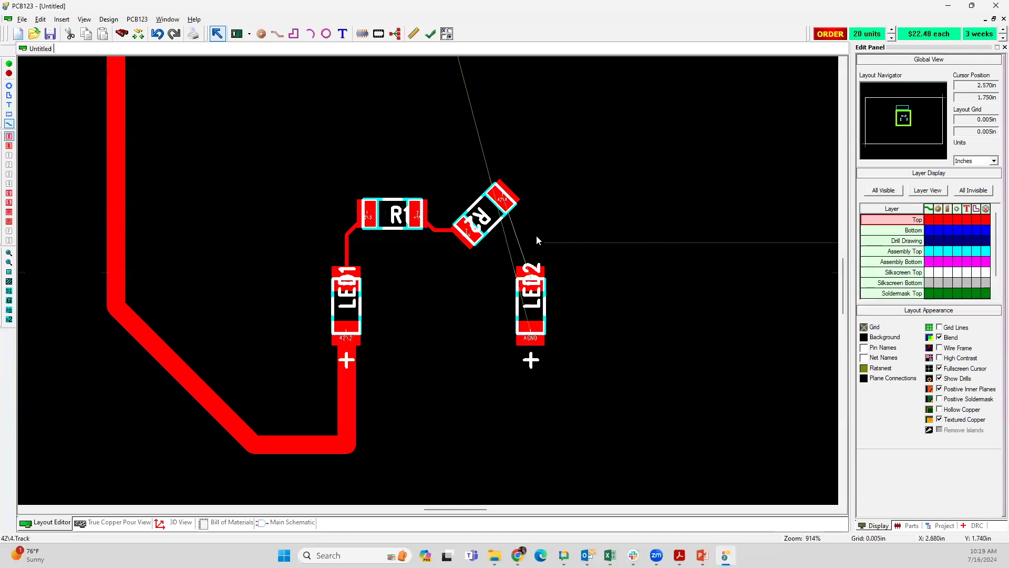
pyautogui.scroll(-1, 428, 280)
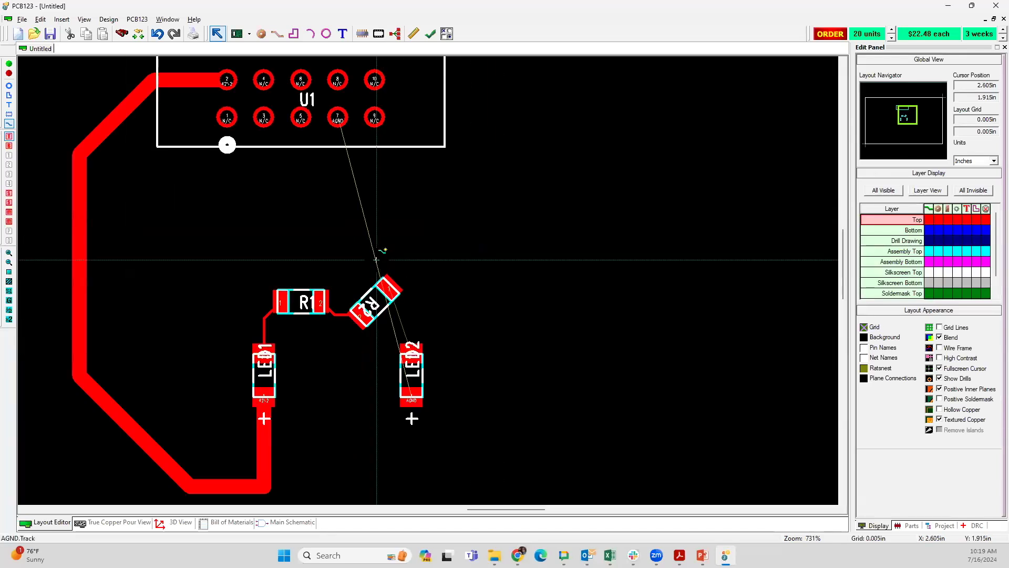
pyautogui.click(376, 260)
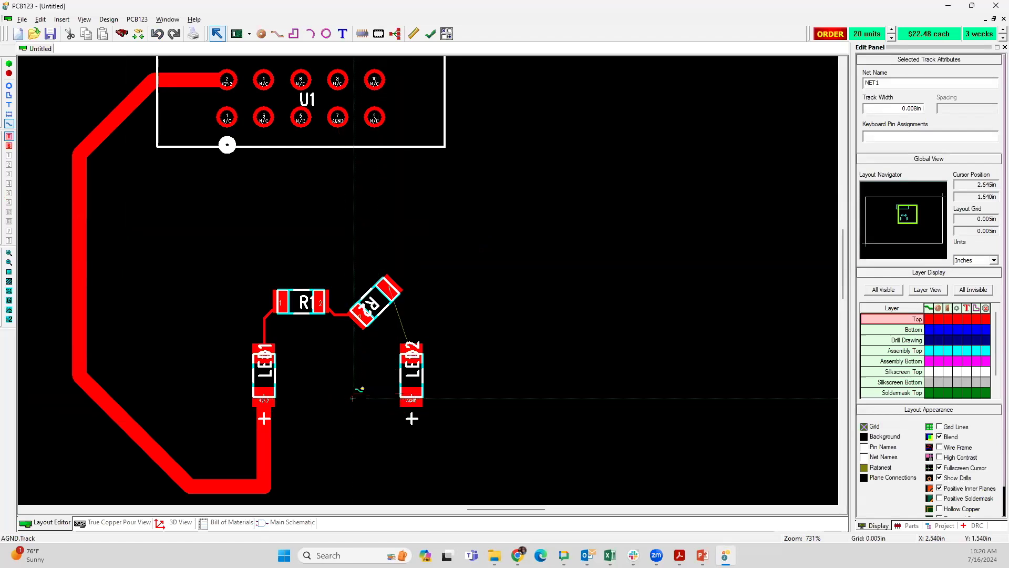
pyautogui.click(322, 397)
pyautogui.press('Escape')
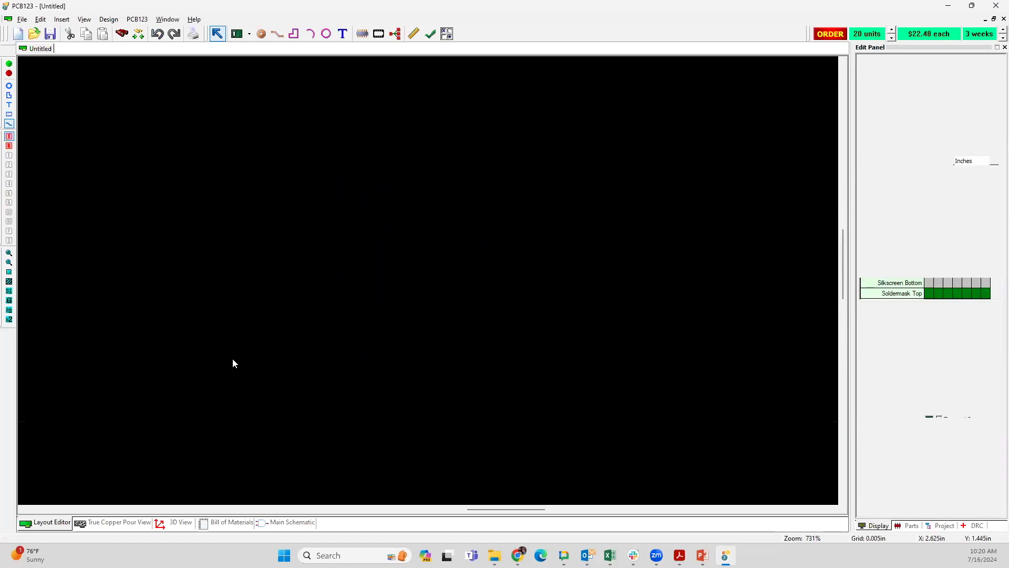
# Step: Limit selection to text and move the assembly and silkscreen reference labels of LED1, R1, R2 and LED2 clear of their component bodies
pyautogui.click(9, 125)
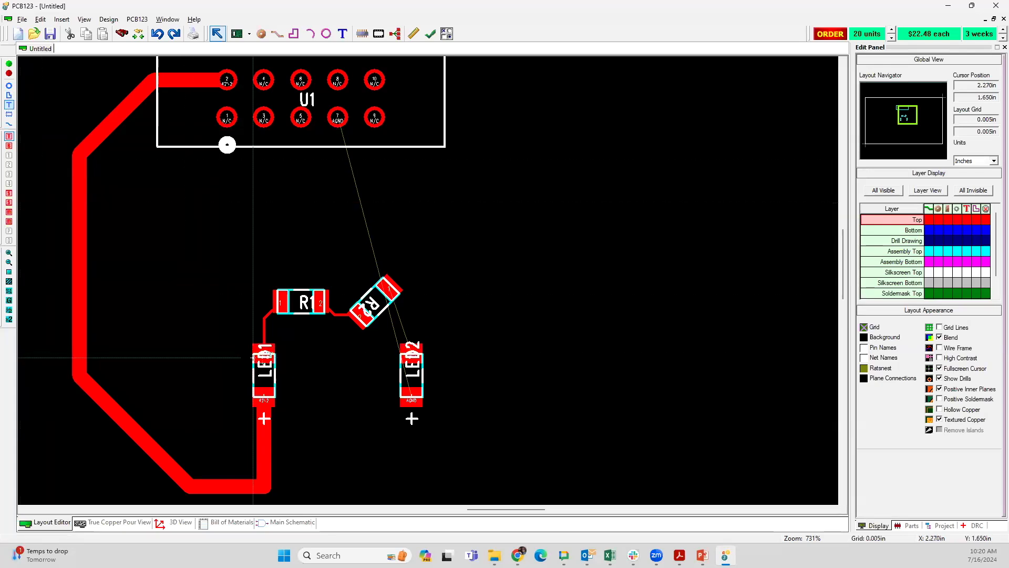
pyautogui.moveTo(263, 364); pyautogui.dragTo(237, 360)
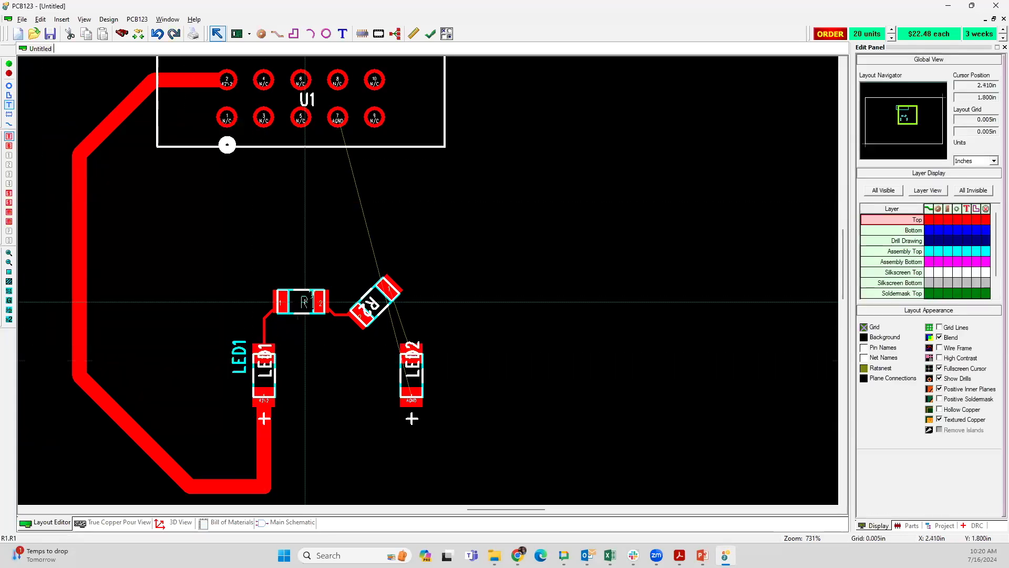
pyautogui.moveTo(300, 302); pyautogui.dragTo(301, 275)
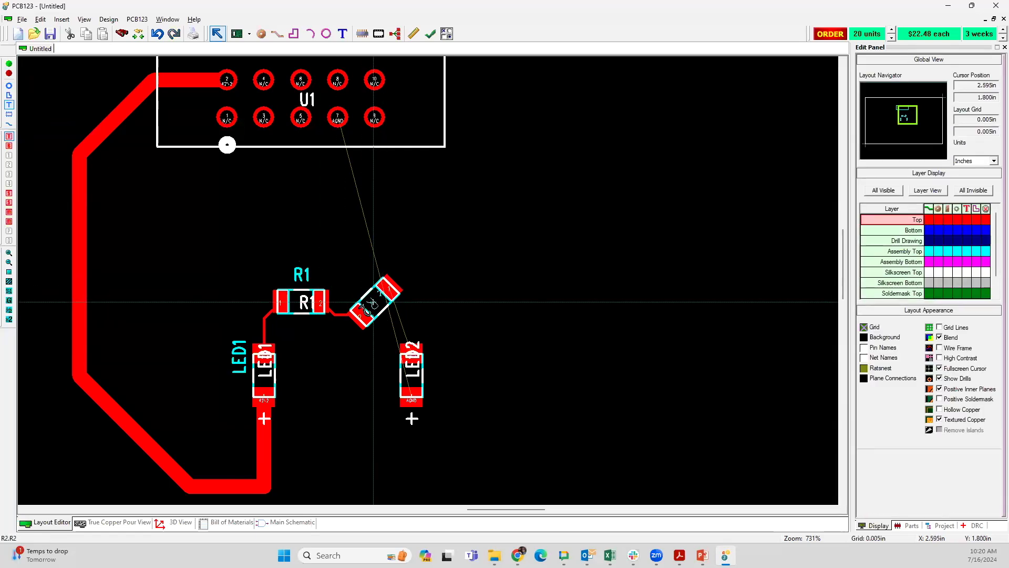
pyautogui.moveTo(374, 301); pyautogui.dragTo(416, 307)
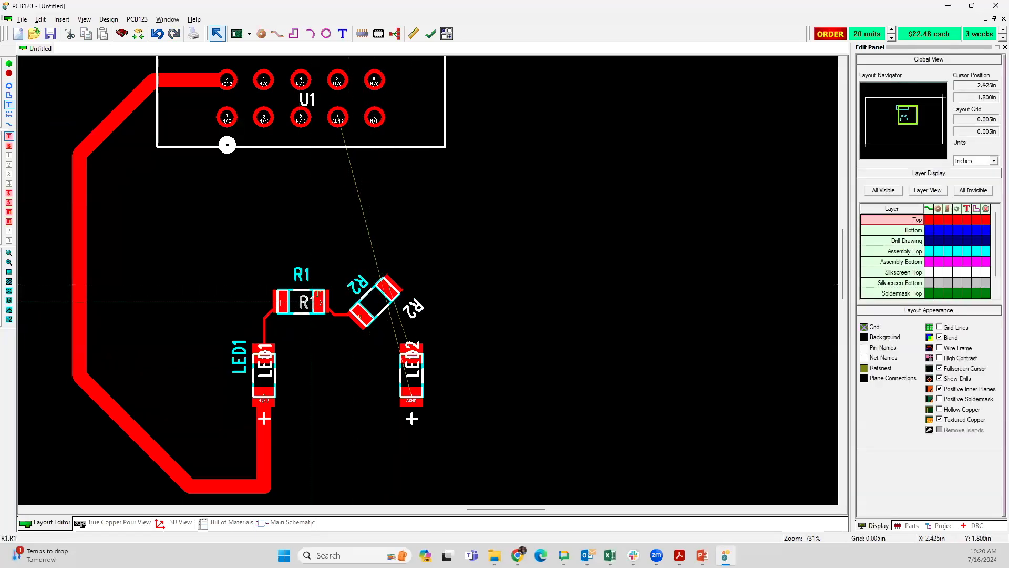
pyautogui.moveTo(305, 302); pyautogui.dragTo(298, 330)
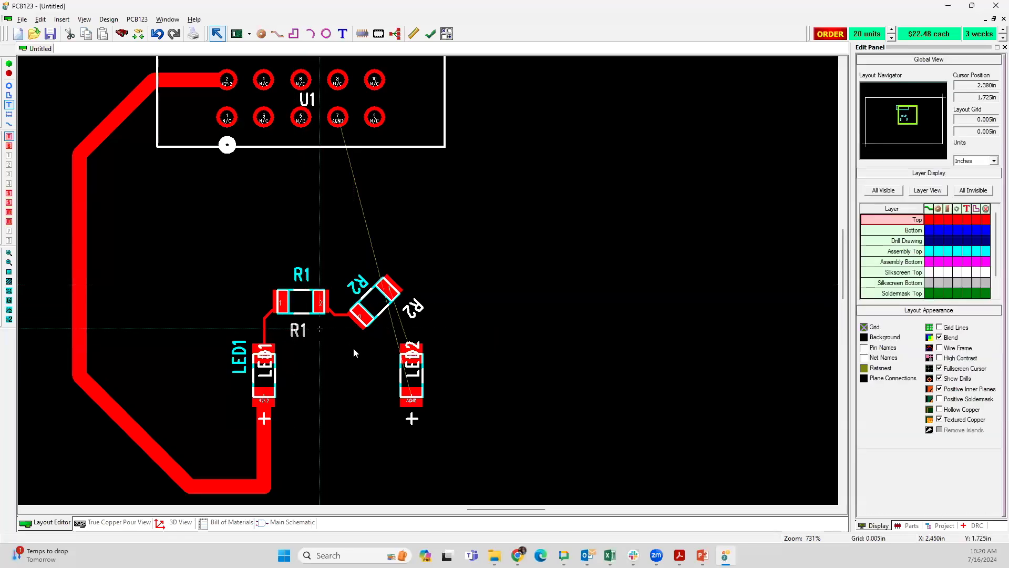
pyautogui.moveTo(411, 369); pyautogui.dragTo(386, 380)
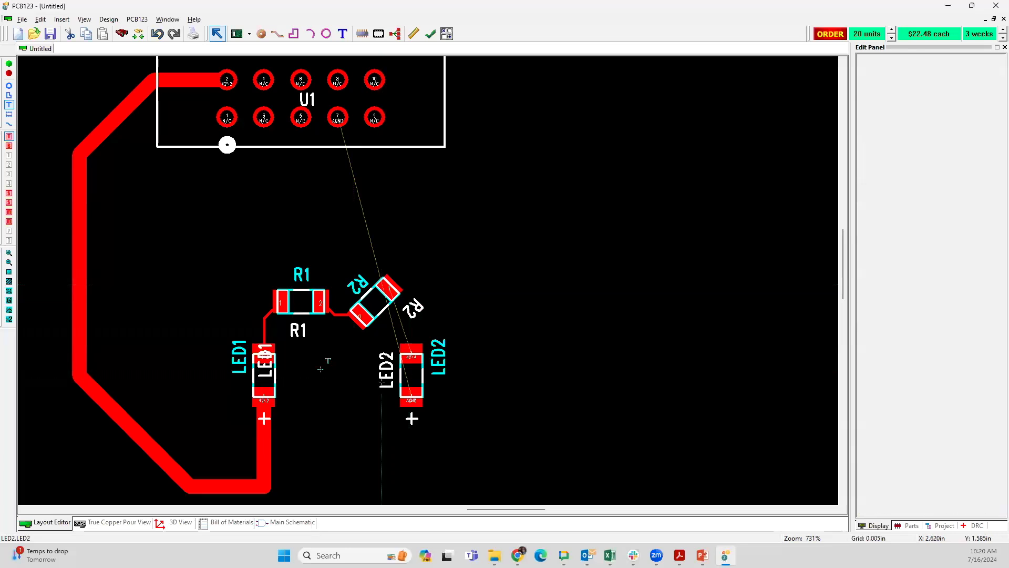
pyautogui.moveTo(261, 364); pyautogui.dragTo(288, 369)
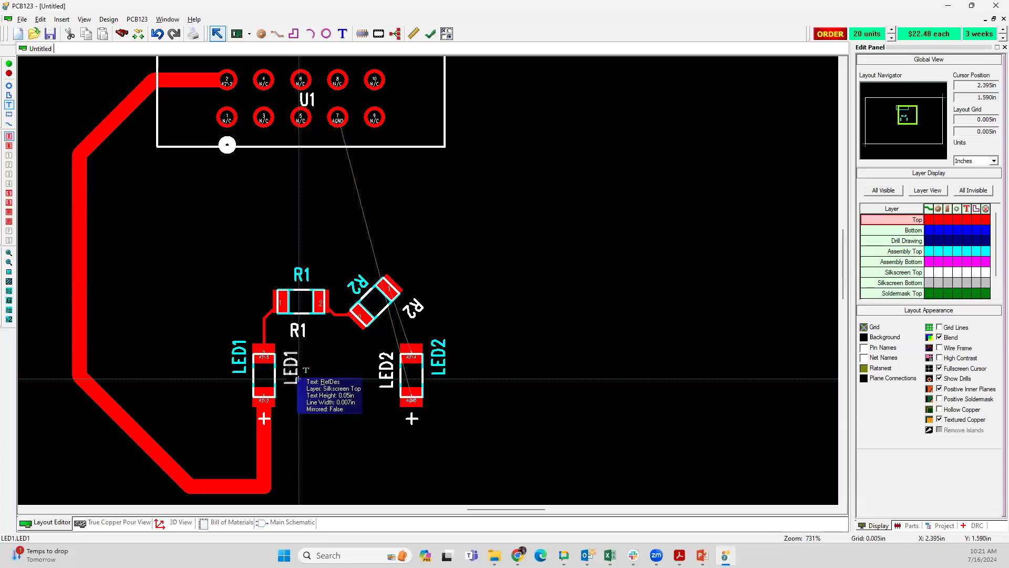
# Step: Set the rotation of LED1's silkscreen label to 270° and move the label closer beside LED1
pyautogui.doubleClick(298, 378)
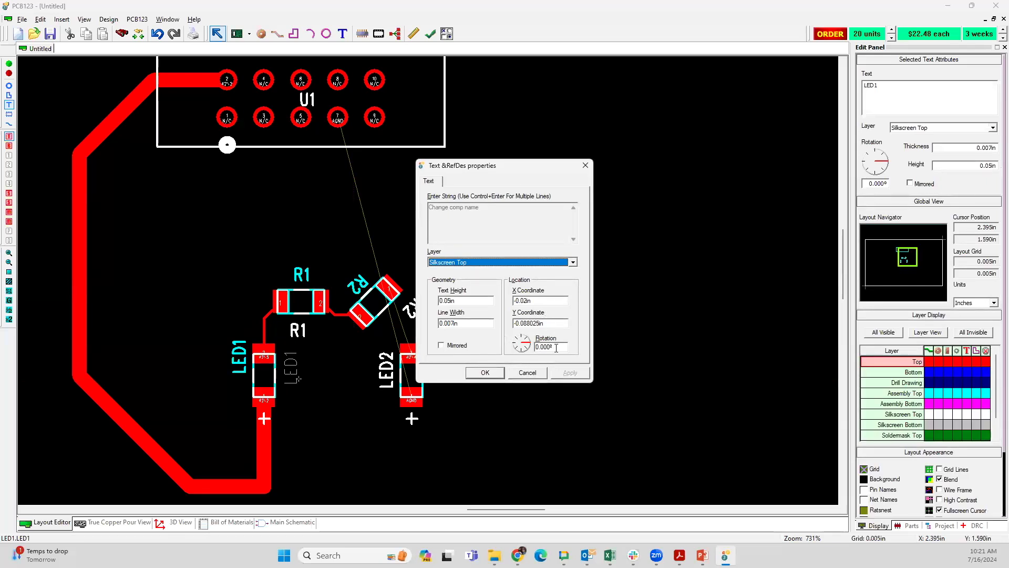
pyautogui.moveTo(556, 348); pyautogui.dragTo(530, 346)
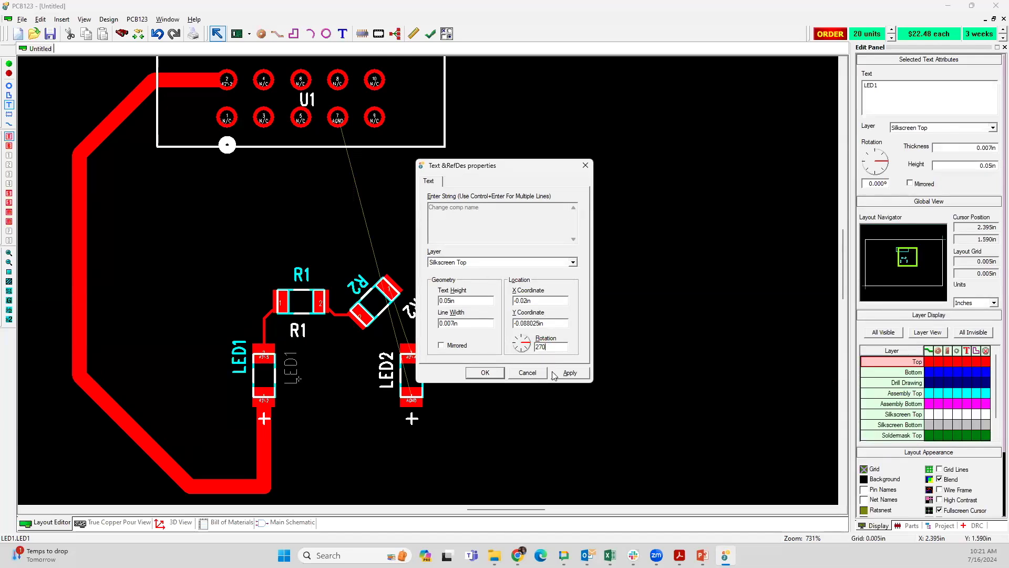
pyautogui.click(484, 373)
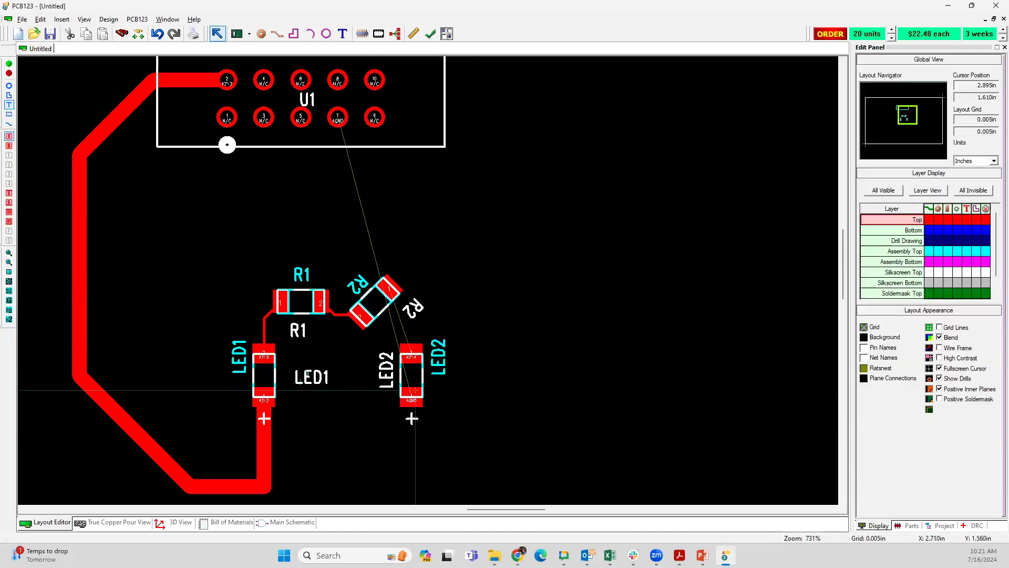
pyautogui.moveTo(302, 378); pyautogui.dragTo(291, 369)
pyautogui.click(340, 439)
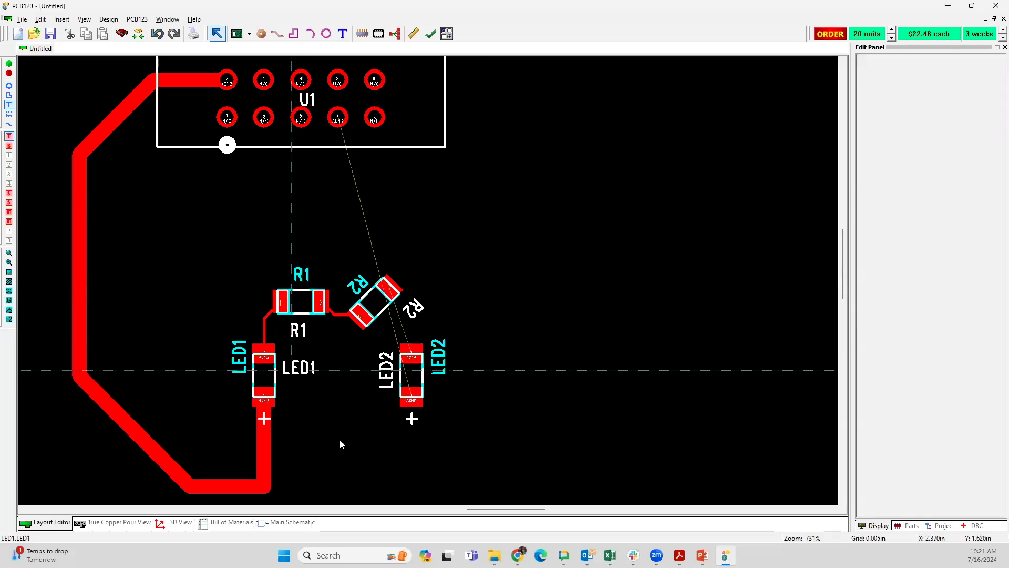
# Step: Rotate LED1's silkscreen label until it reads upside down and place it right beside LED1's body
pyautogui.click(297, 368)
pyautogui.scroll(1, 297, 368)
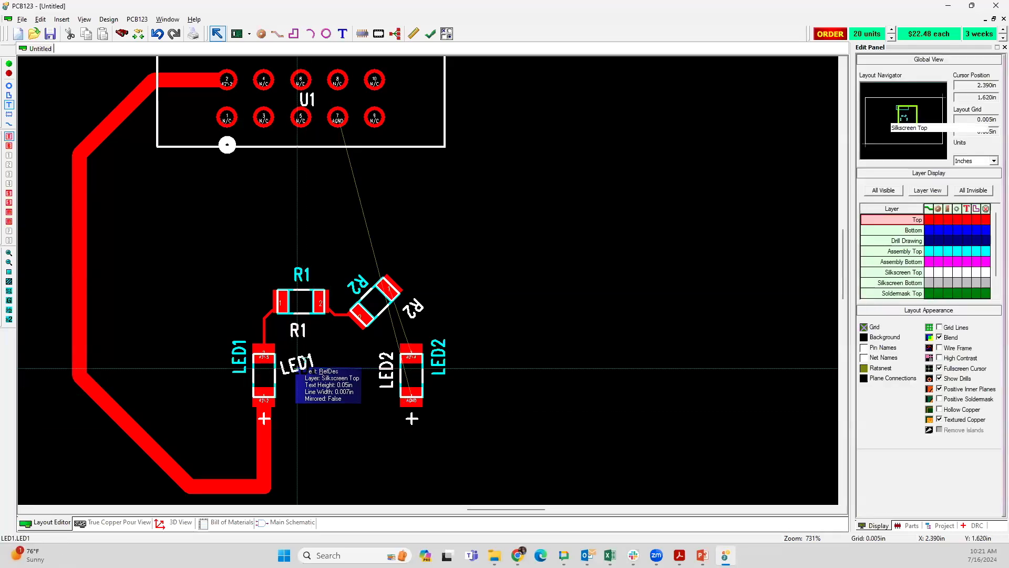
pyautogui.scroll(2, 298, 369)
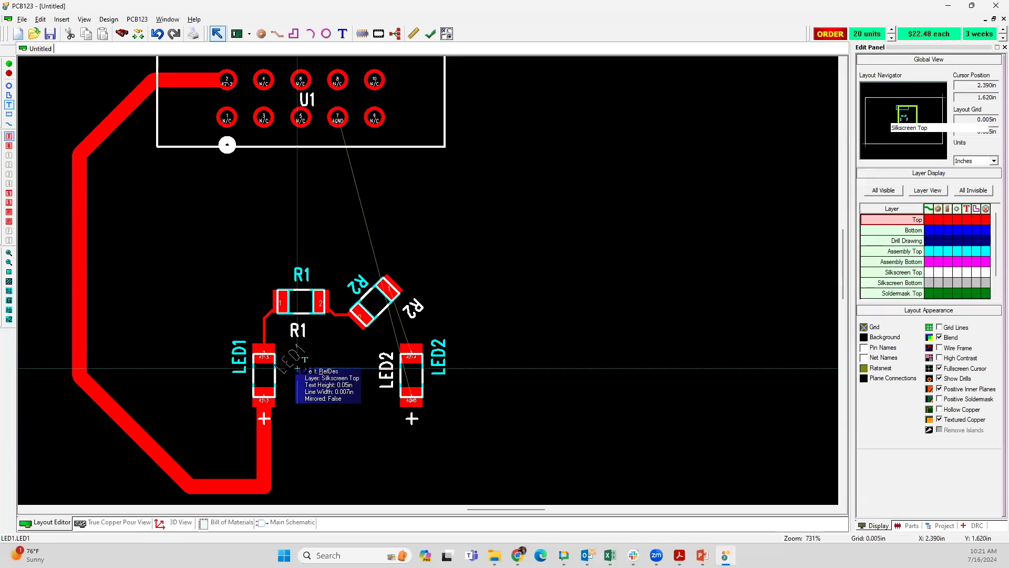
pyautogui.scroll(1, 298, 368)
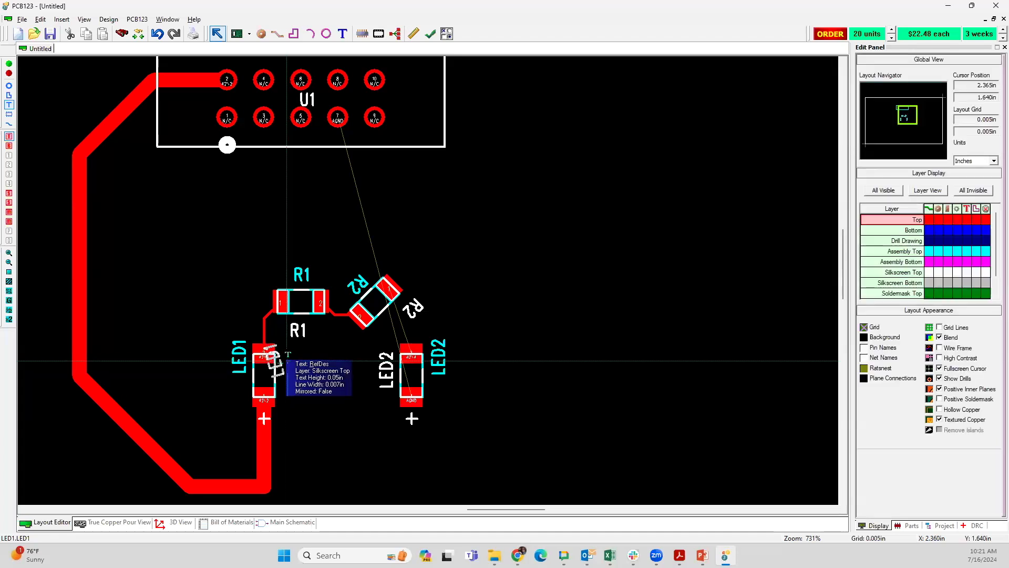
pyautogui.moveTo(288, 360); pyautogui.dragTo(276, 382)
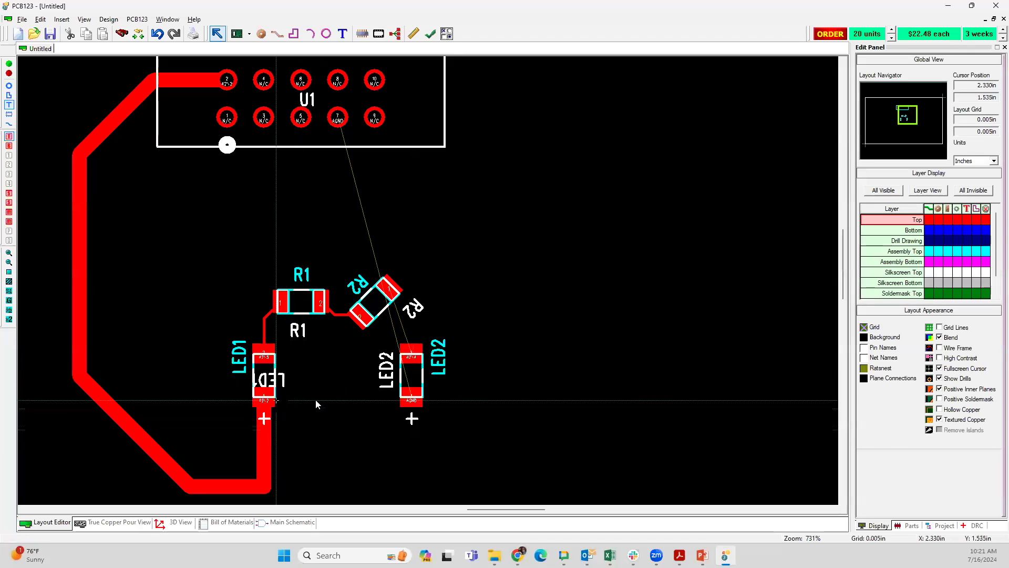
pyautogui.click(281, 378)
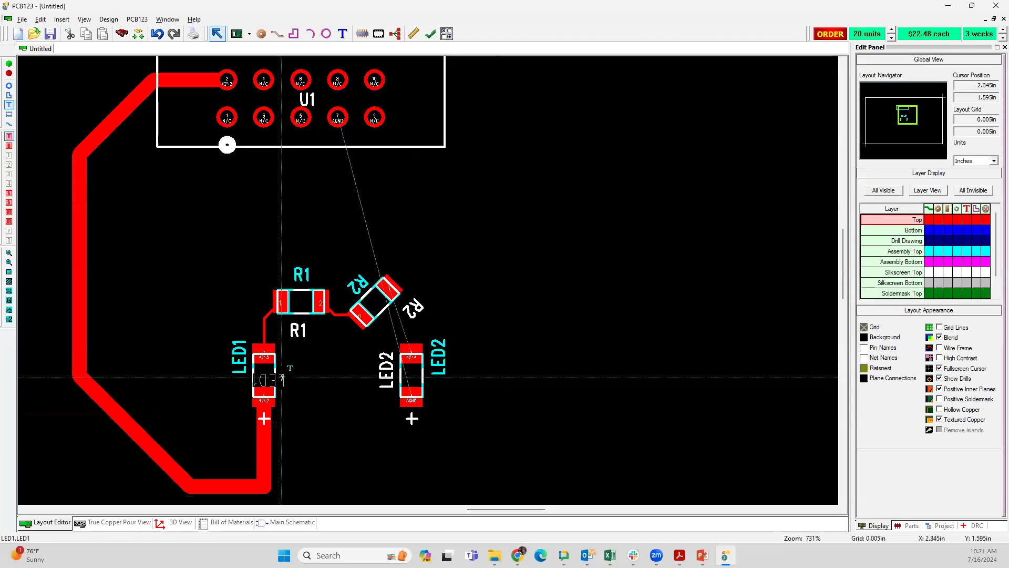
pyautogui.moveTo(282, 378); pyautogui.dragTo(304, 371)
pyautogui.click(374, 371)
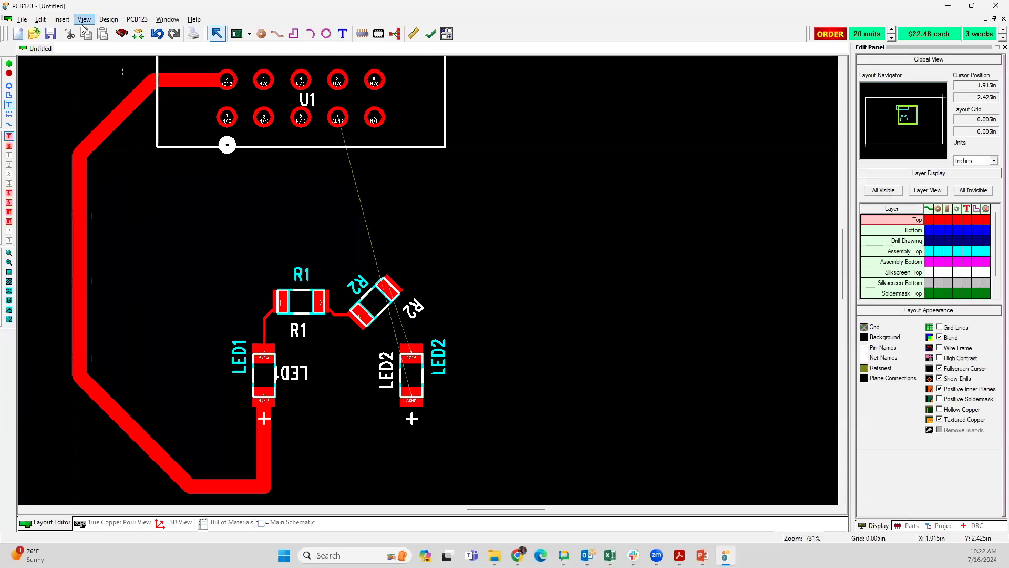
# Step: Autoroute the remaining connections of the board
pyautogui.click(108, 20)
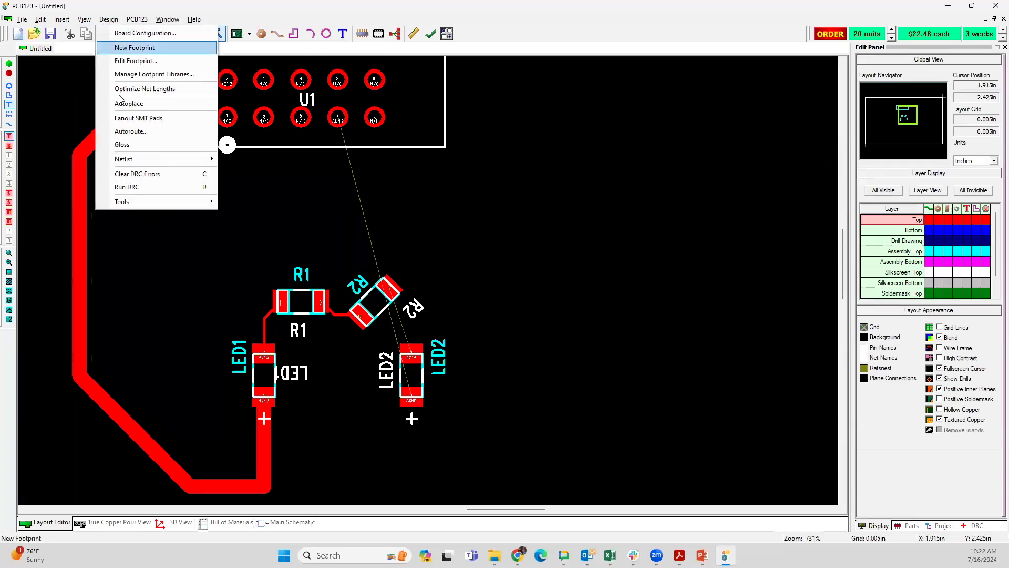
pyautogui.click(130, 132)
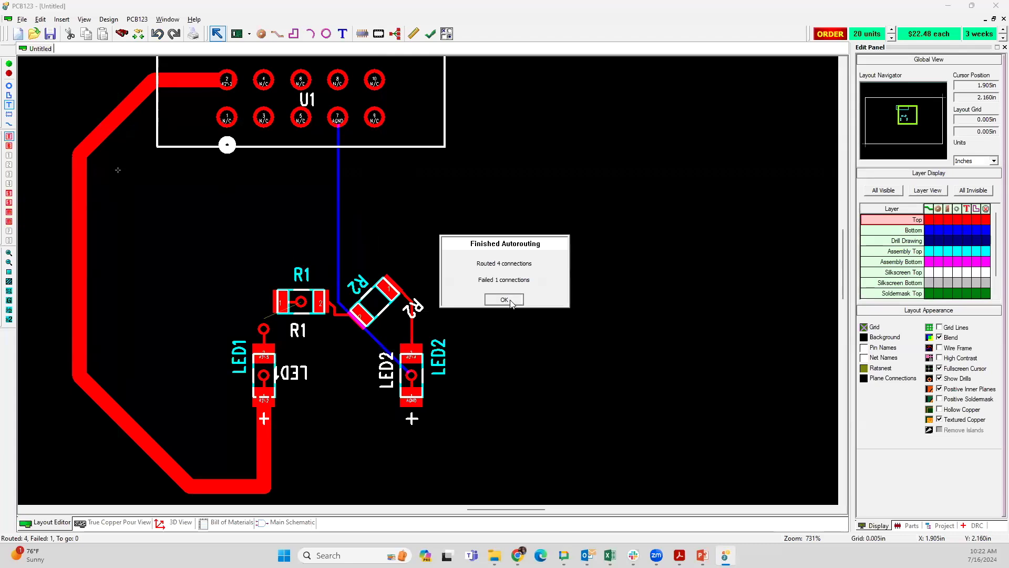
pyautogui.click(504, 299)
pyautogui.scroll(1, 427, 279)
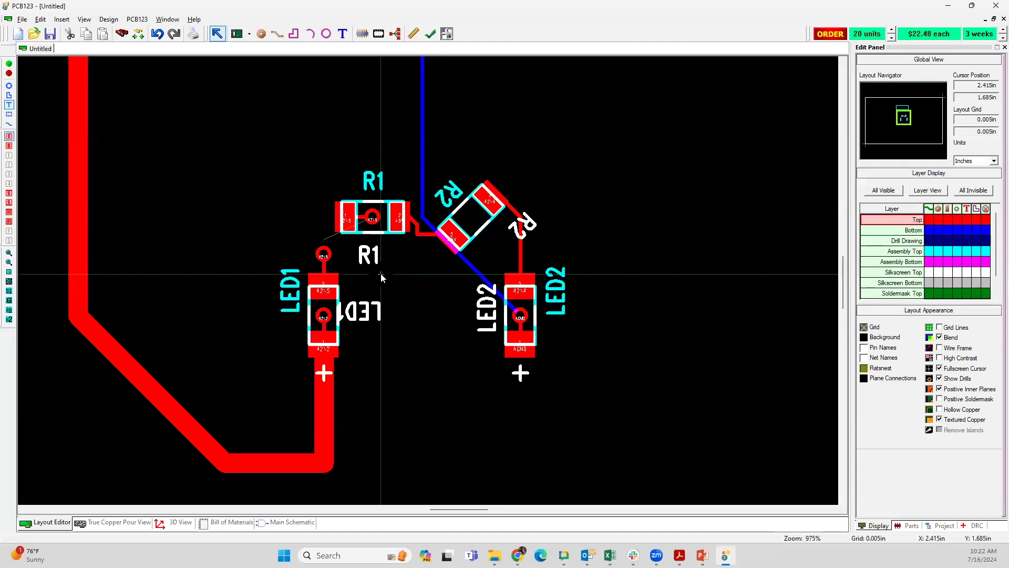
# Step: Undo the autorouting
pyautogui.hotkey('ctrl', 'z')
pyautogui.hotkey('ctrl', 'z')
pyautogui.hotkey('ctrl', 'z')
pyautogui.hotkey('ctrl', 'z')
pyautogui.hotkey('ctrl', 'z')
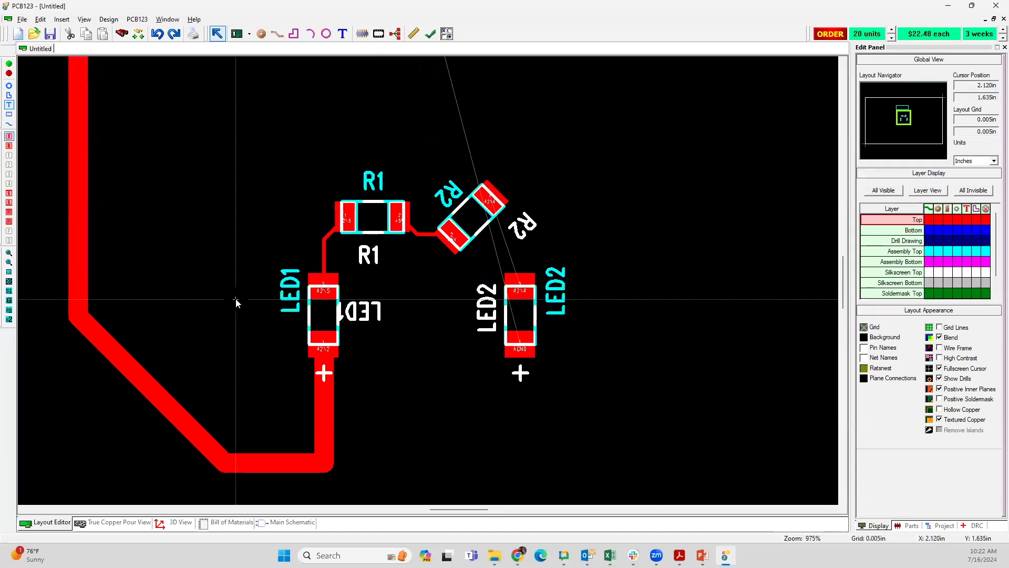
# Step: Try to set the width of the track between R1 and R2 to 0.04 in
pyautogui.scroll(-3, 359, 241)
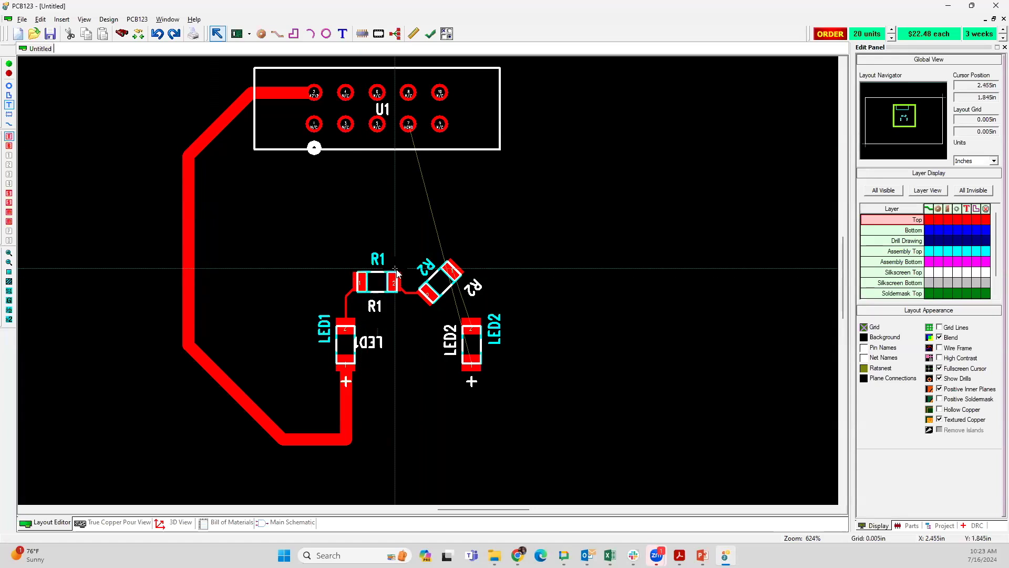
pyautogui.scroll(6, 428, 283)
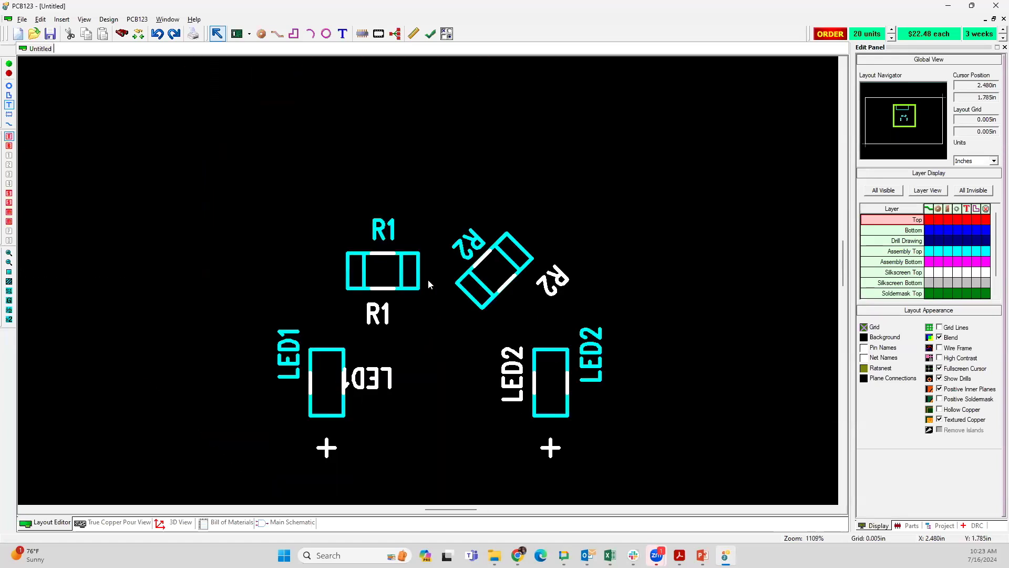
pyautogui.scroll(2, 428, 284)
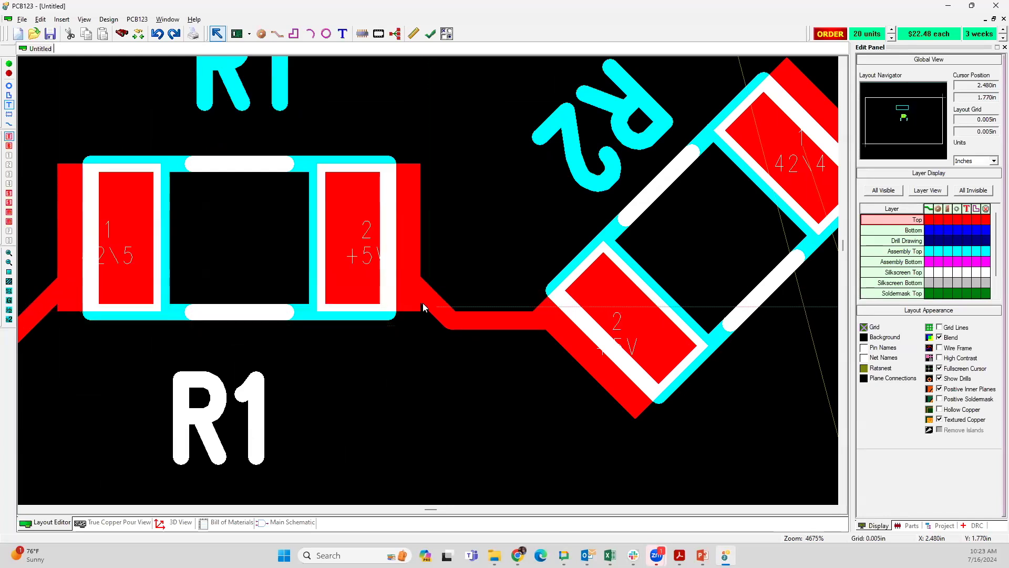
pyautogui.scroll(4, 427, 281)
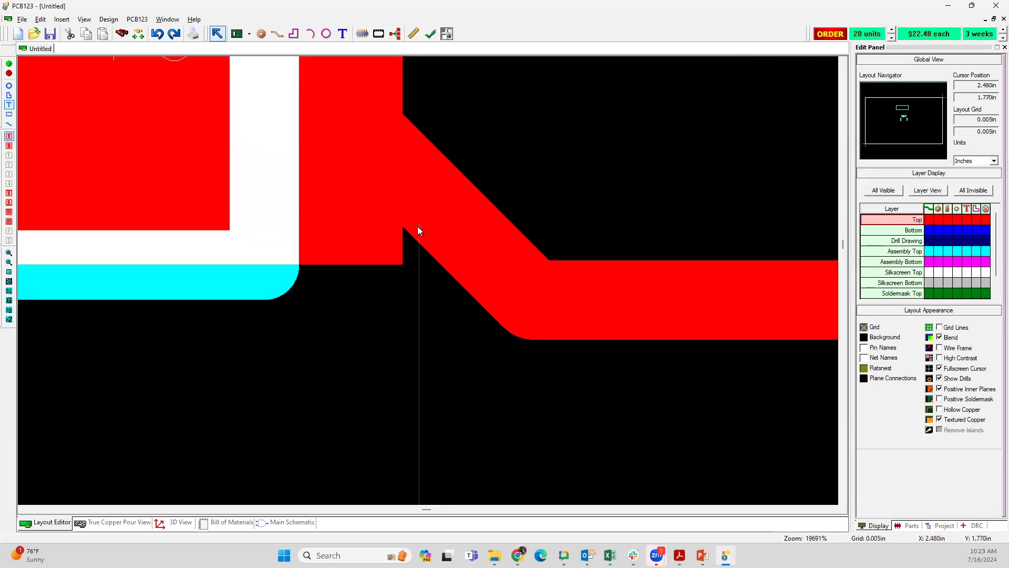
pyautogui.doubleClick(423, 204)
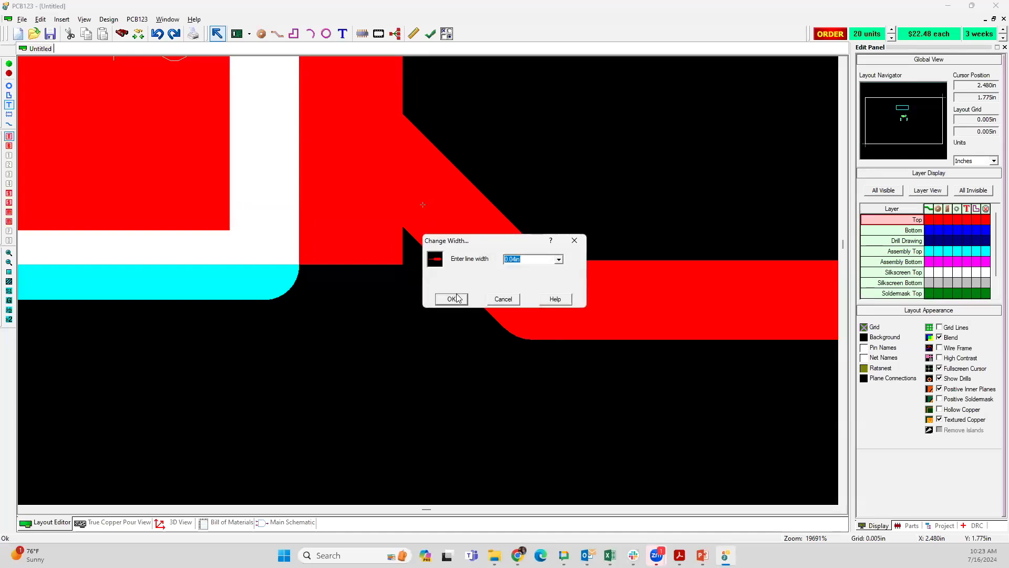
pyautogui.click(456, 299)
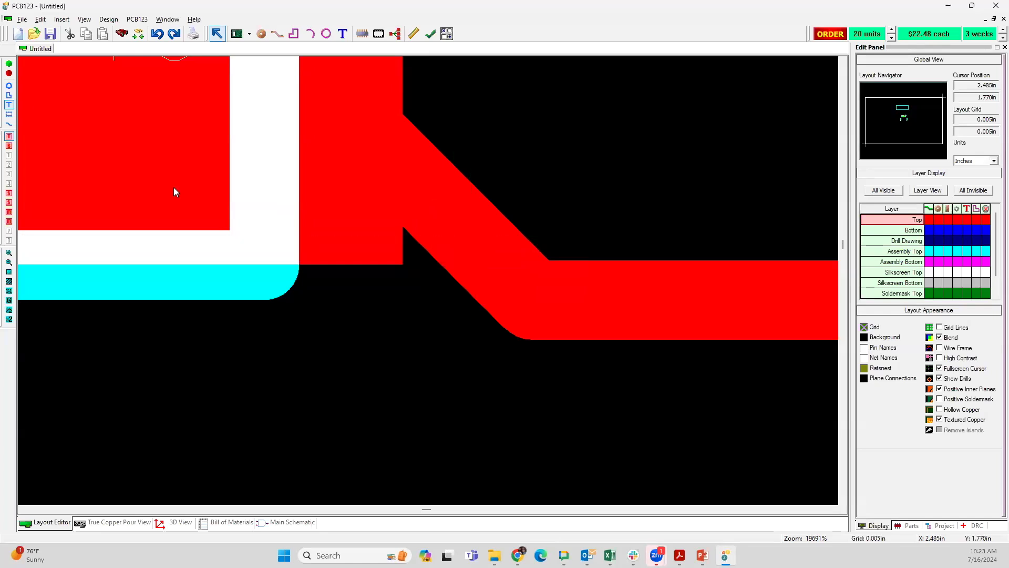
# Step: Enable track selection and set the width of all segments of the track between R1 and R2 to 0.04 in
pyautogui.click(9, 124)
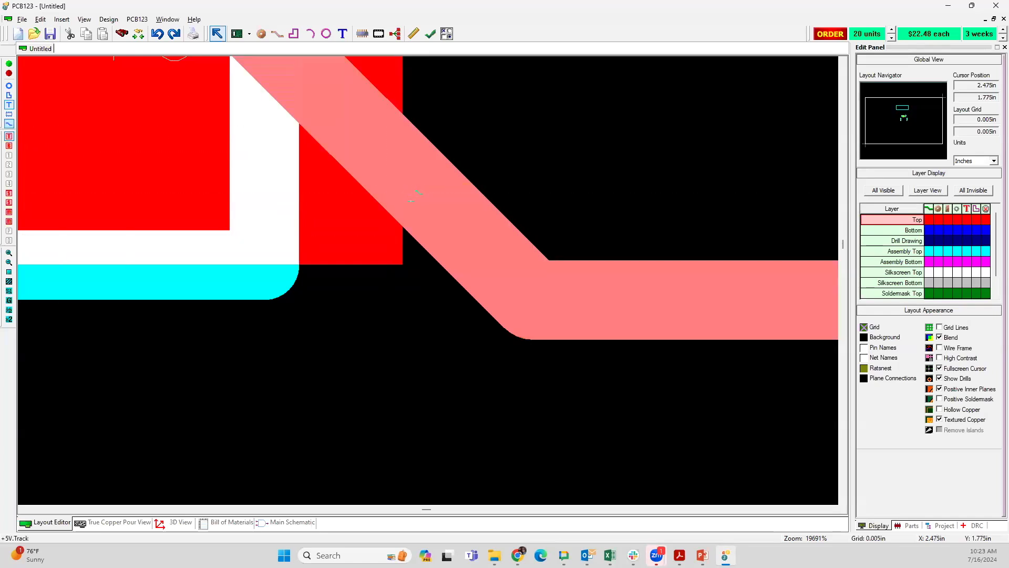
pyautogui.doubleClick(410, 201)
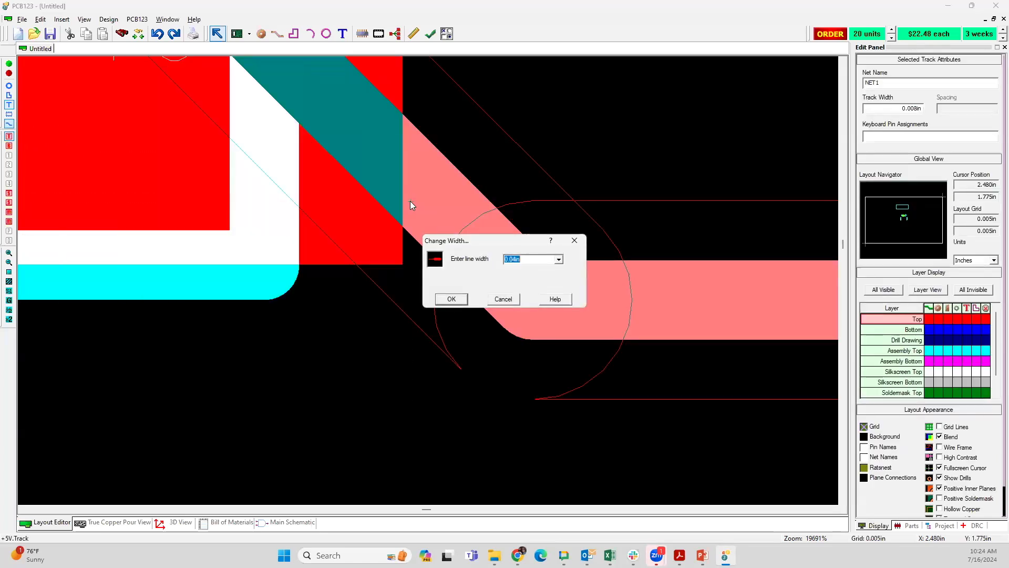
pyautogui.press('Return')
pyautogui.doubleClick(410, 201)
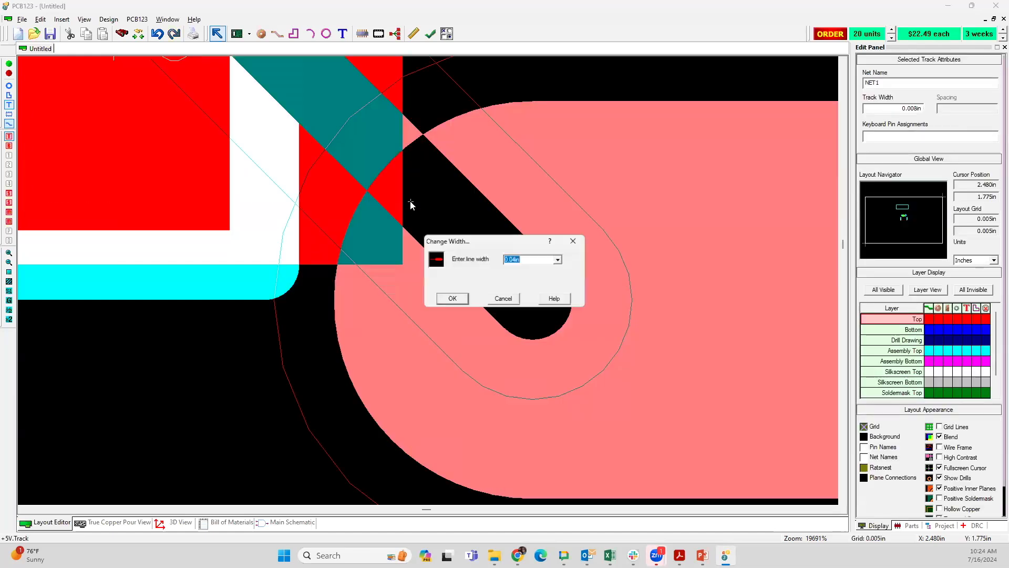
pyautogui.press('Return')
pyautogui.doubleClick(378, 165)
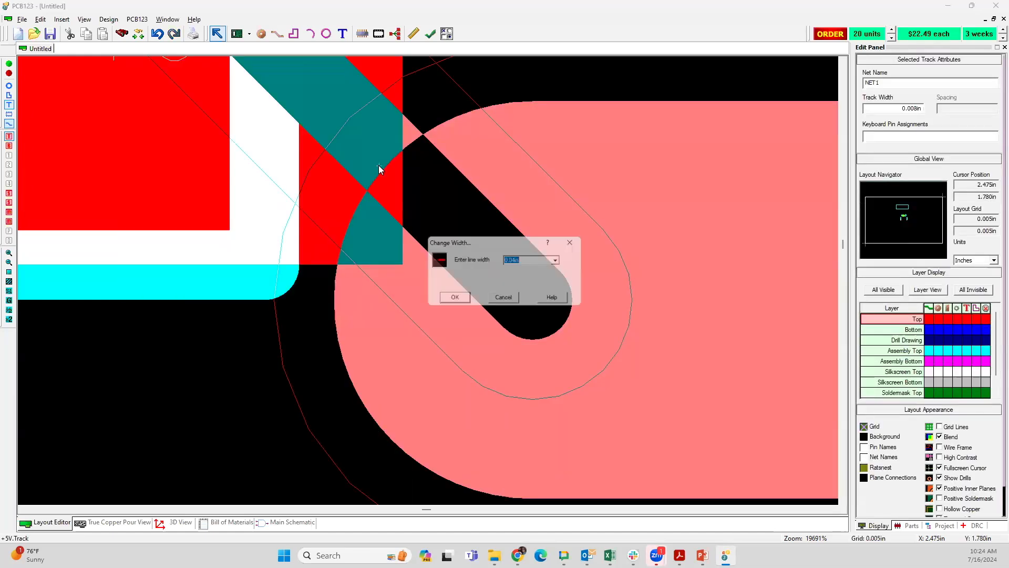
pyautogui.press('Return')
pyautogui.scroll(-2, 379, 165)
# Step: Reshape the LED1–R1 track by shifting its diagonal section to form a short horizontal jog at R1's pad 1
pyautogui.scroll(2, 426, 282)
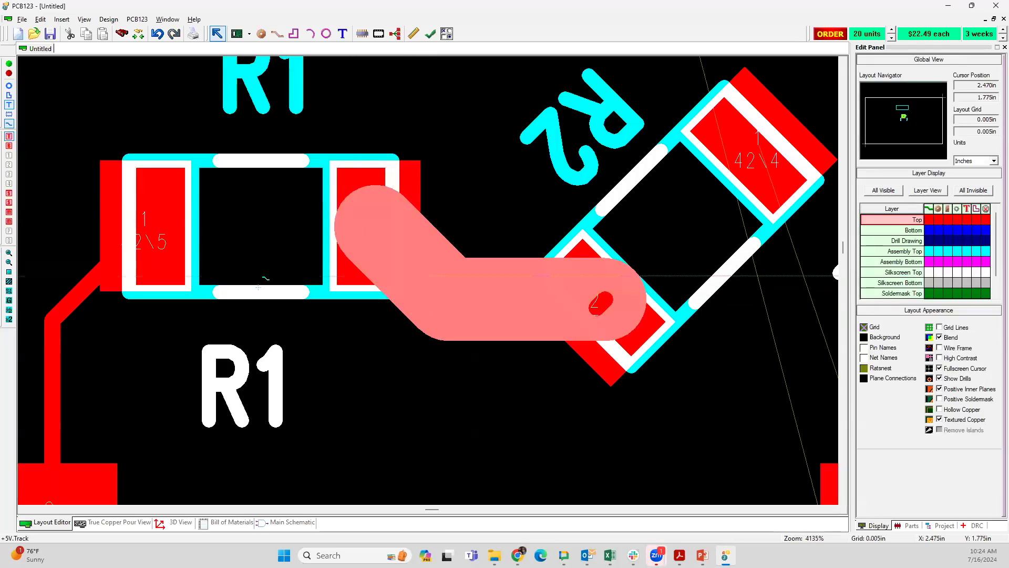
pyautogui.scroll(2, 98, 285)
pyautogui.scroll(4, 427, 280)
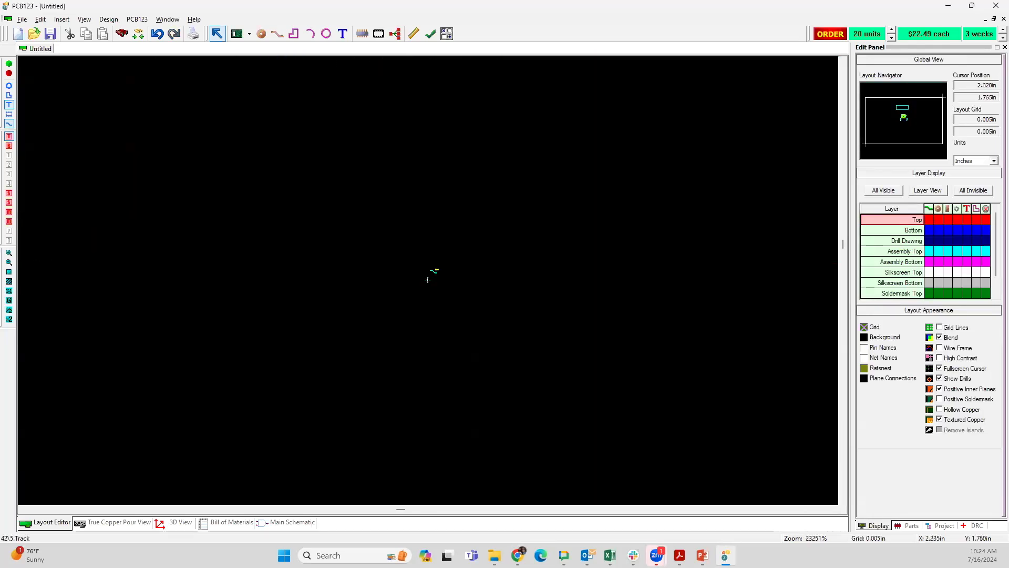
pyautogui.moveTo(426, 236); pyautogui.dragTo(397, 457, button='middle')
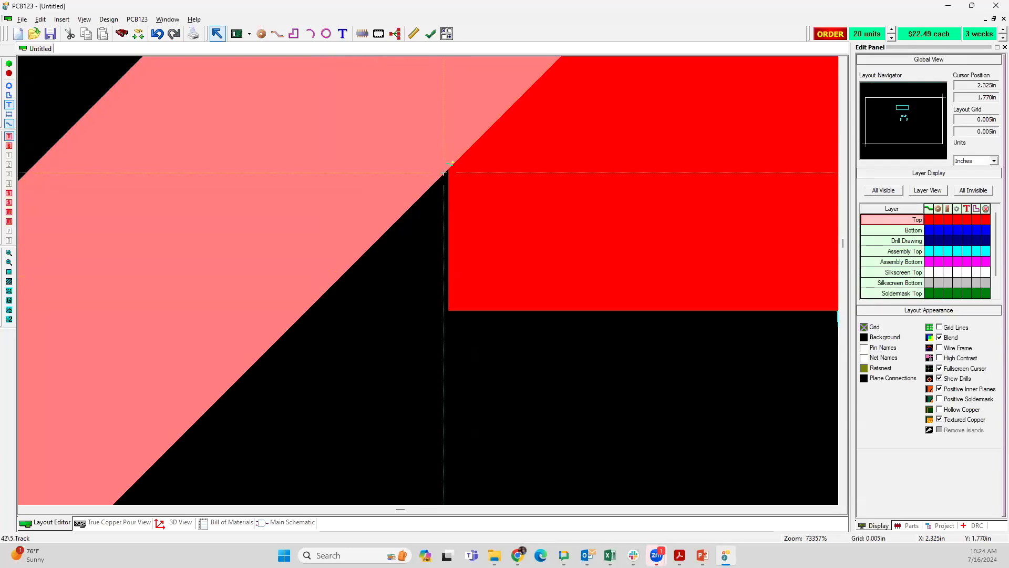
pyautogui.moveTo(444, 172)
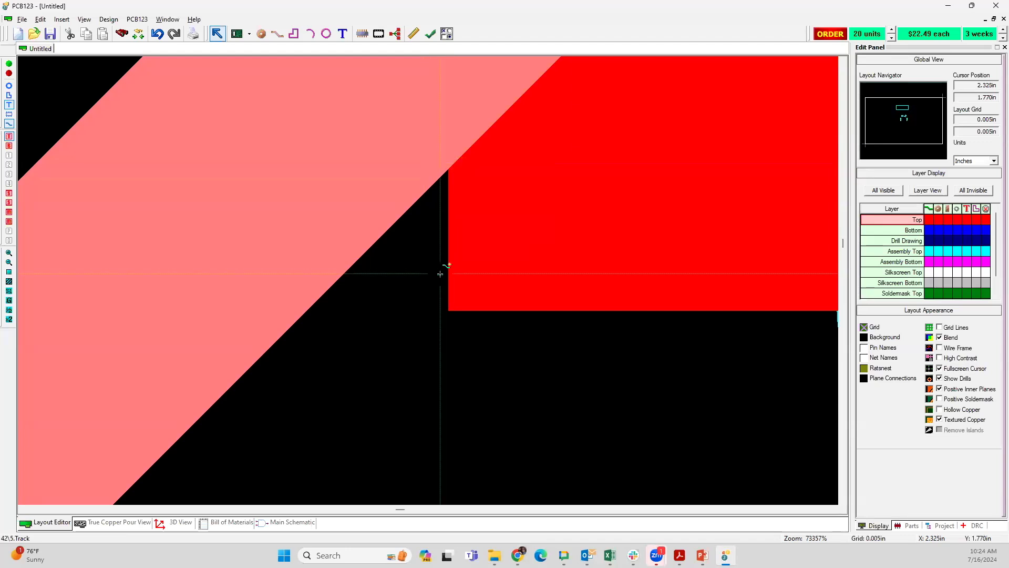
pyautogui.scroll(-3, 441, 274)
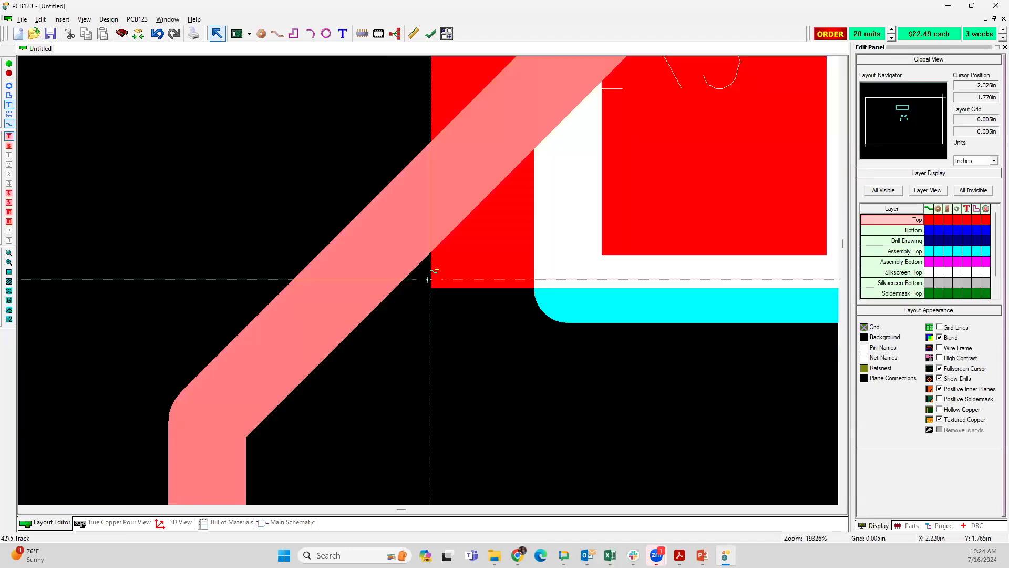
pyautogui.scroll(-2, 508, 299)
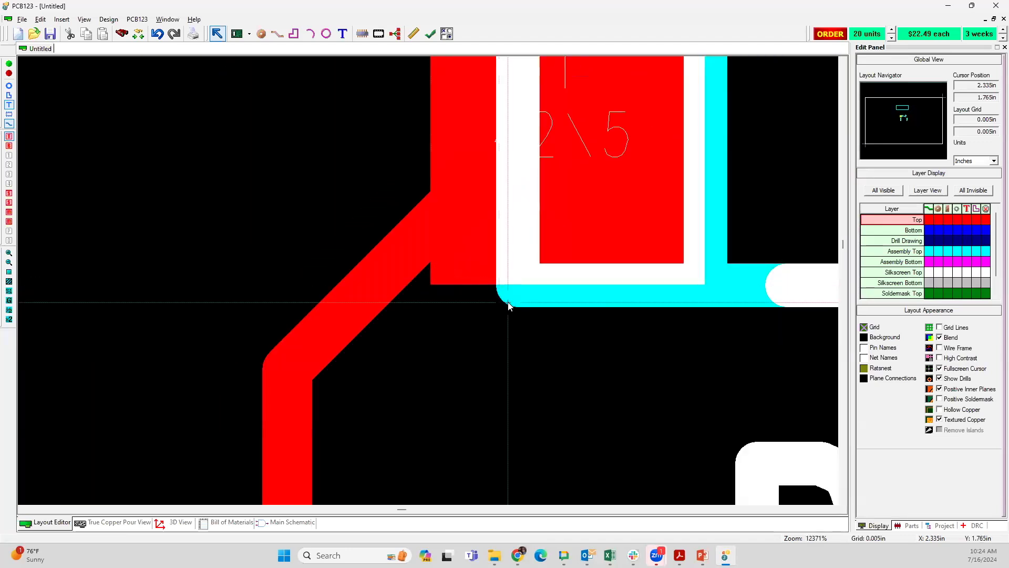
pyautogui.scroll(-2, 437, 276)
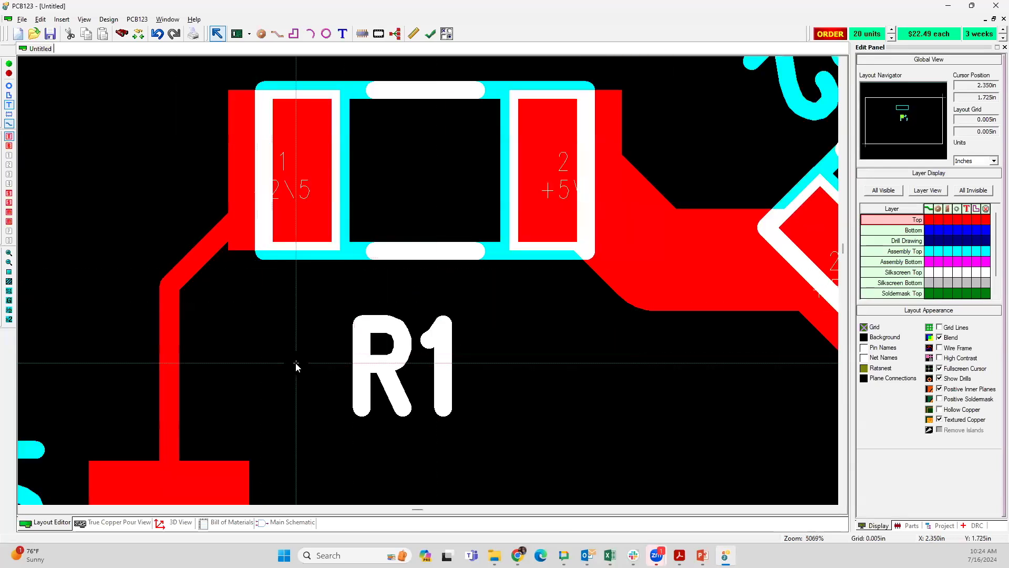
pyautogui.click(218, 253)
pyautogui.moveTo(218, 253); pyautogui.dragTo(284, 172)
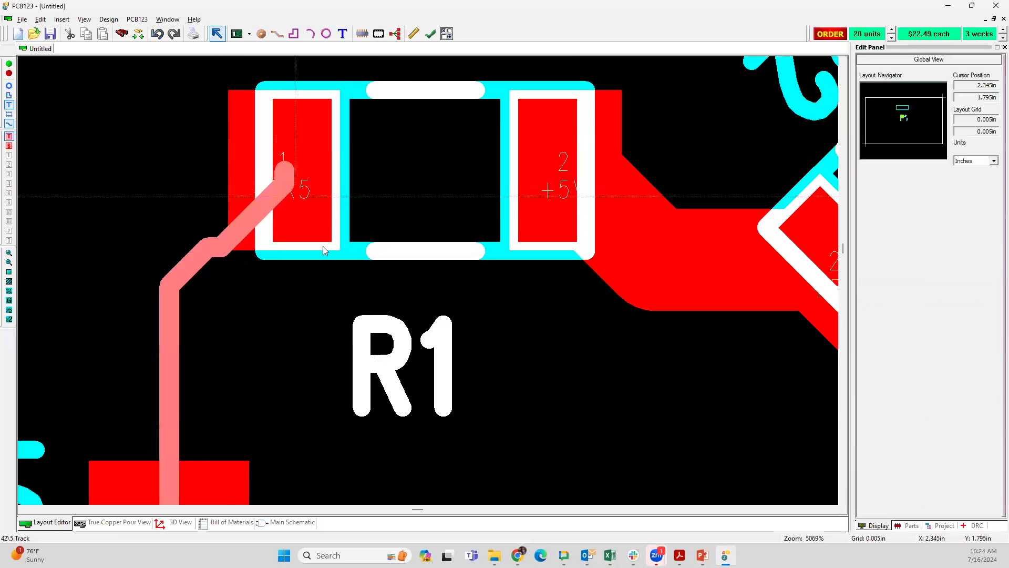
# Step: Inspect the reshaped track between LED1 and R1, check its segment details, and look over the routing around the resistors and LEDs
pyautogui.scroll(5, 246, 264)
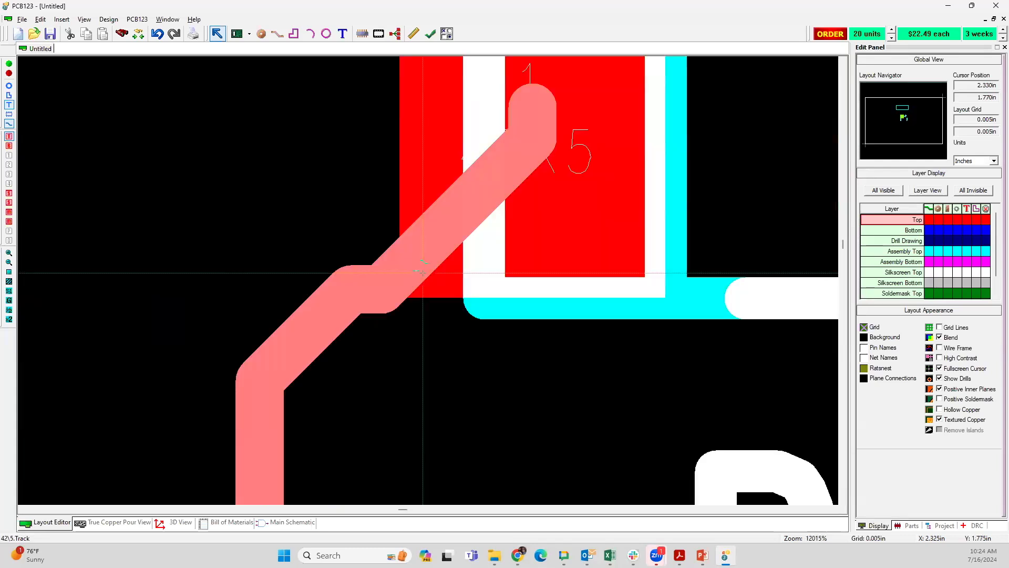
pyautogui.scroll(-6, 428, 279)
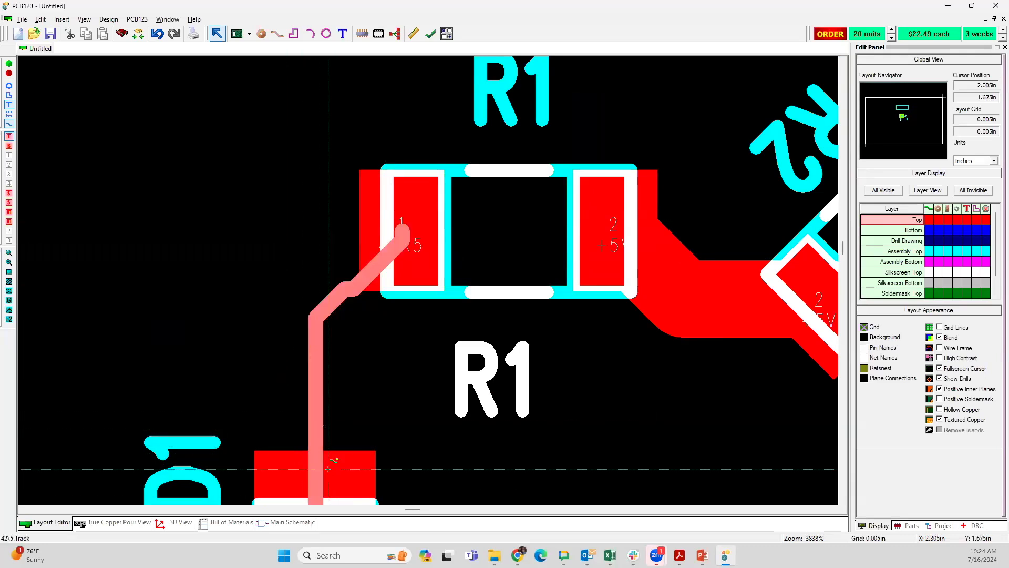
pyautogui.moveTo(328, 468)
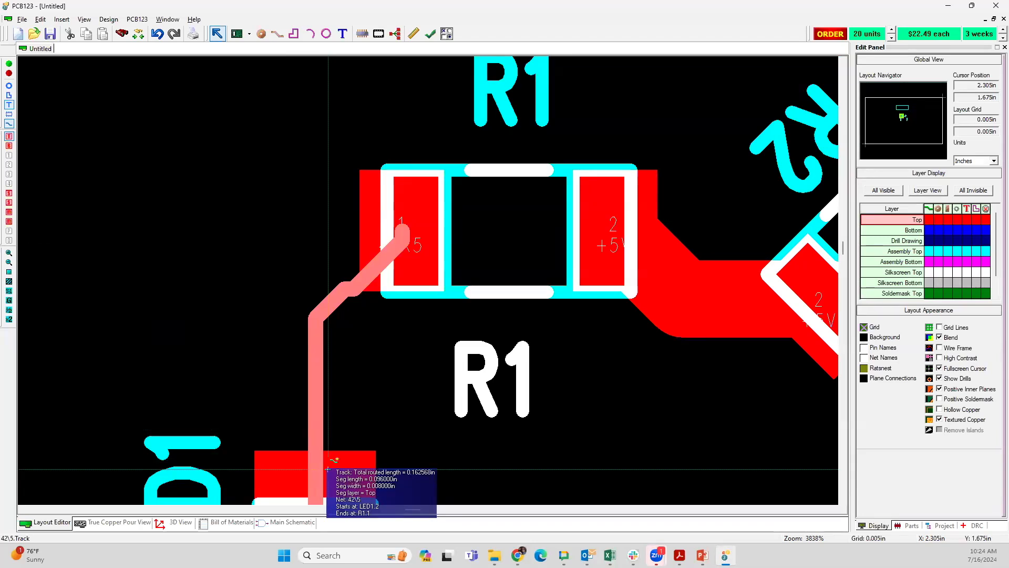
pyautogui.scroll(-2, 471, 465)
pyautogui.scroll(-3, 428, 279)
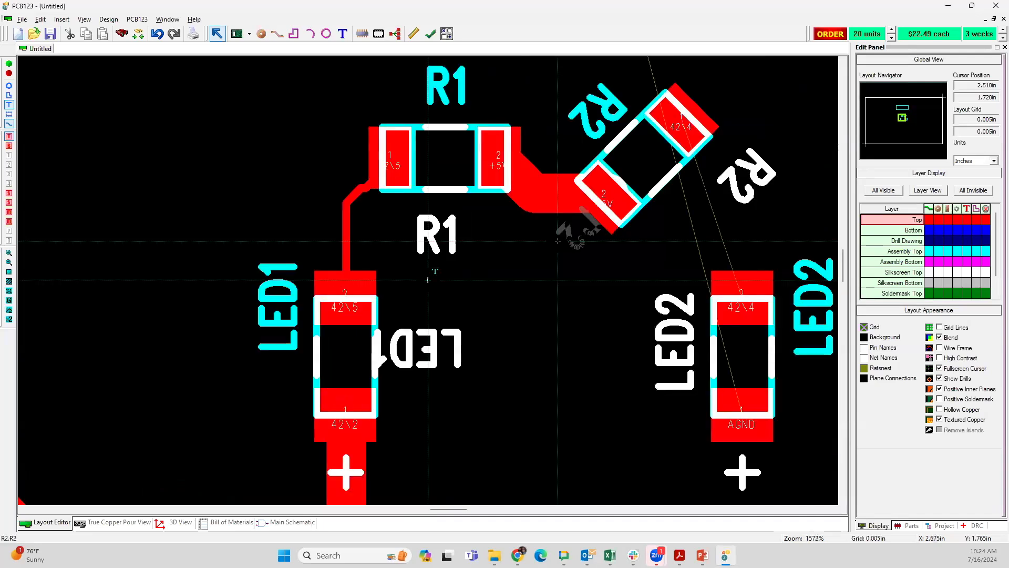
pyautogui.scroll(-3, 428, 279)
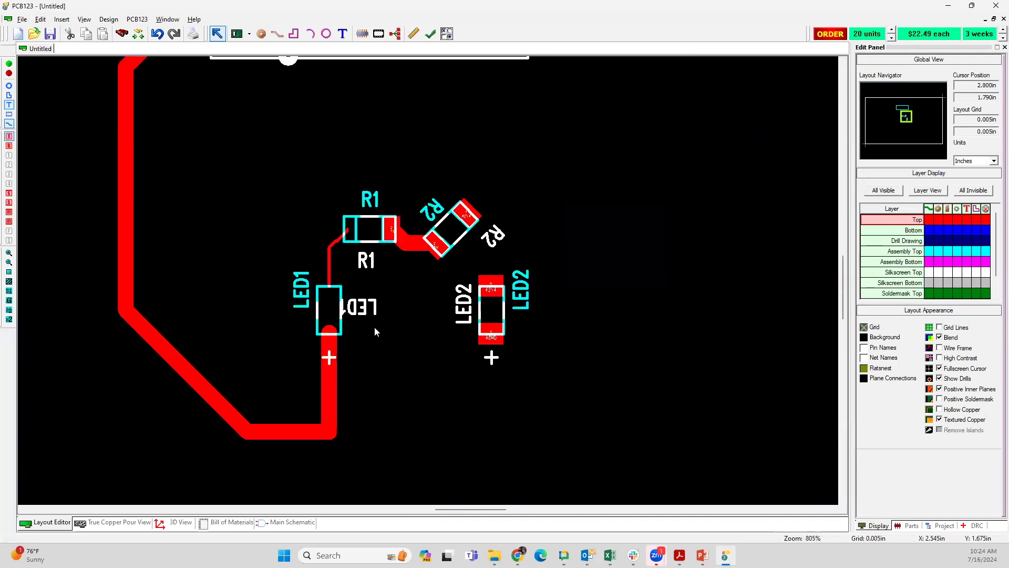
pyautogui.scroll(-1, 427, 279)
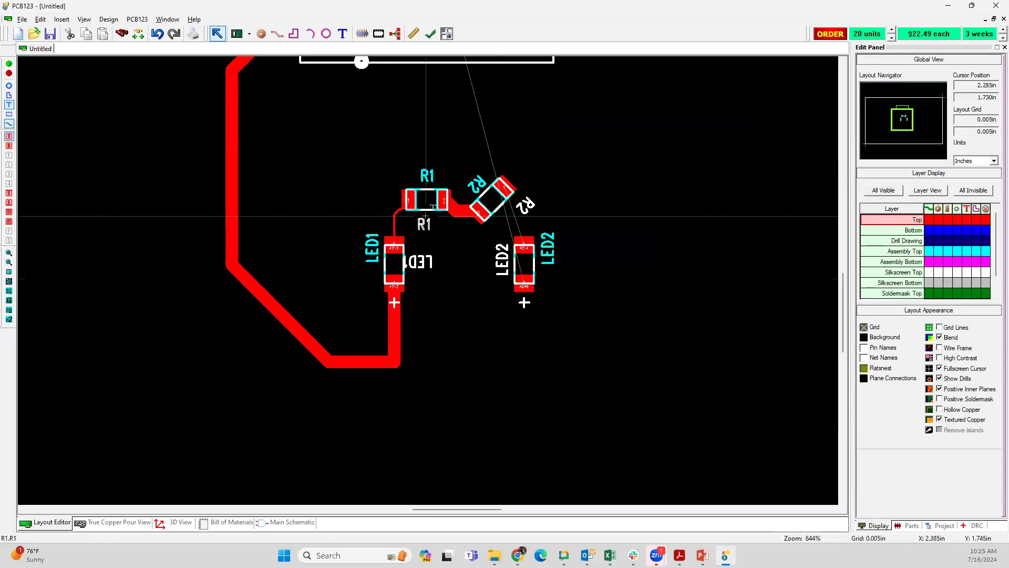
pyautogui.scroll(1, 428, 280)
pyautogui.scroll(-1, 426, 279)
pyautogui.scroll(1, 427, 279)
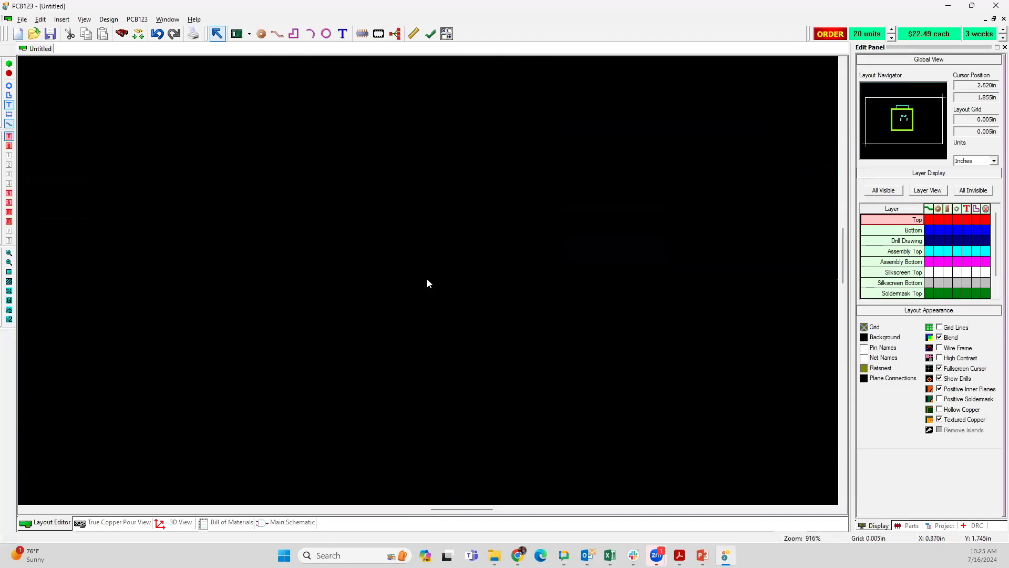
# Step: Bring U1, the resistors and both LEDs into view, then check the layout grid setting without changing it
pyautogui.scroll(-1, 427, 280)
pyautogui.scroll(-1, 428, 278)
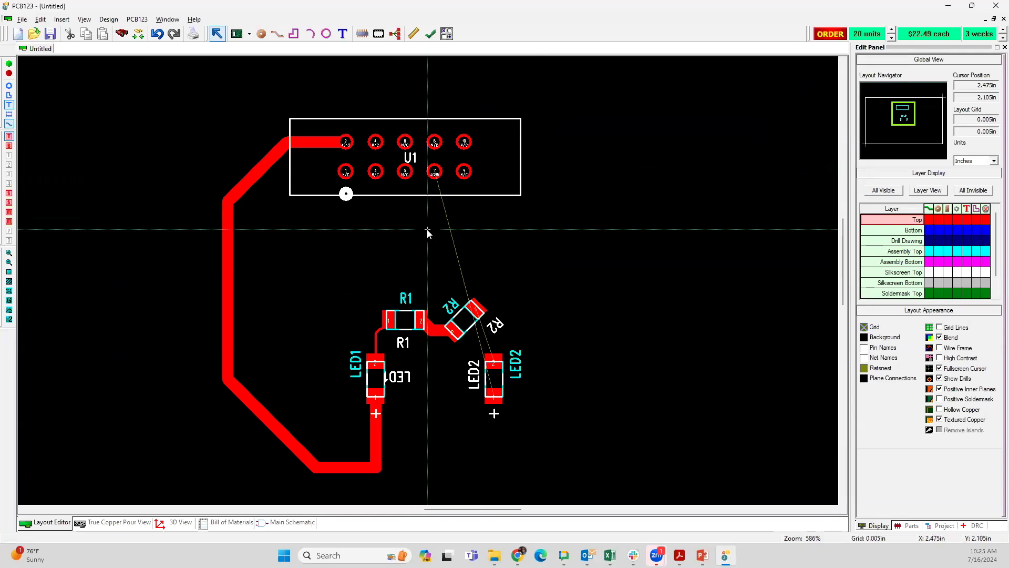
pyautogui.press('g')
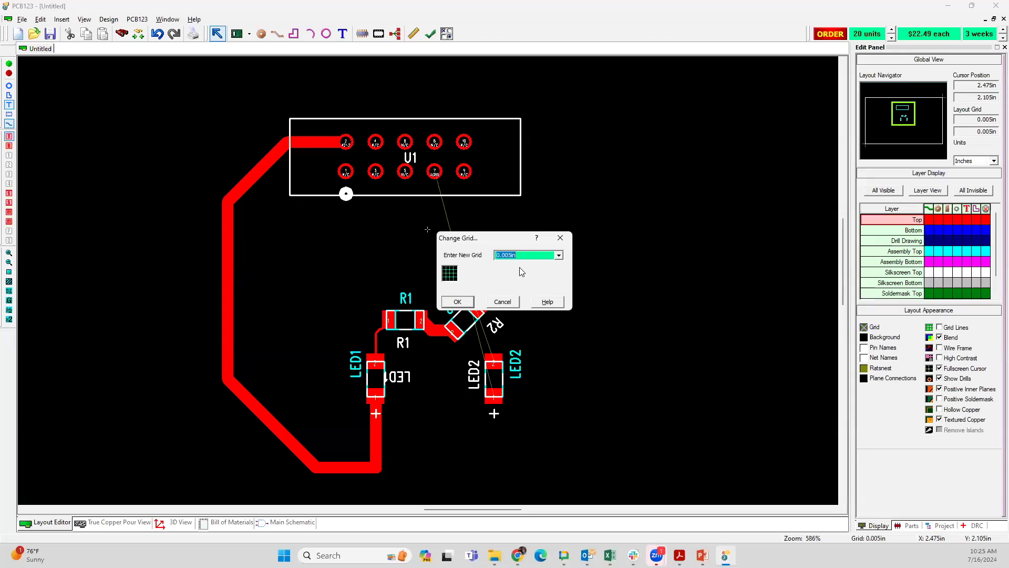
pyautogui.click(503, 303)
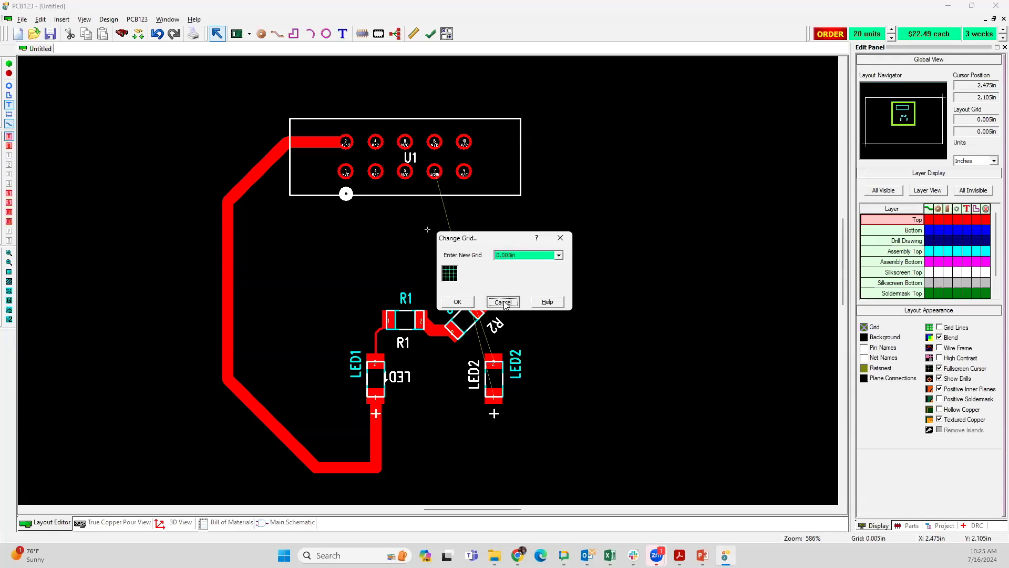
pyautogui.click(503, 303)
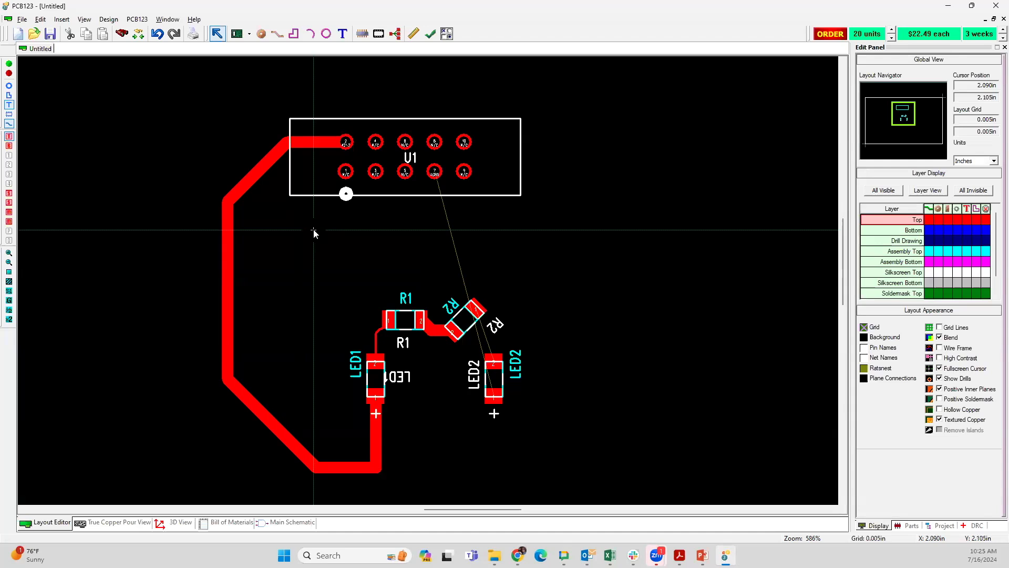
# Step: Set the width of the AGND net between U1 pin 7 and LED2 pin 1 to 0.04 in
pyautogui.click(256, 170)
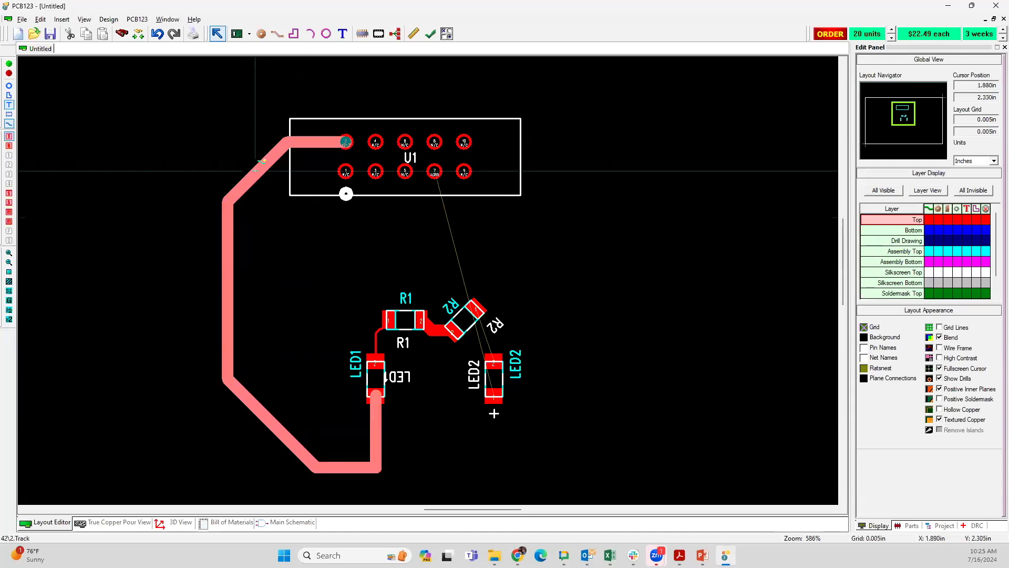
pyautogui.moveTo(256, 170)
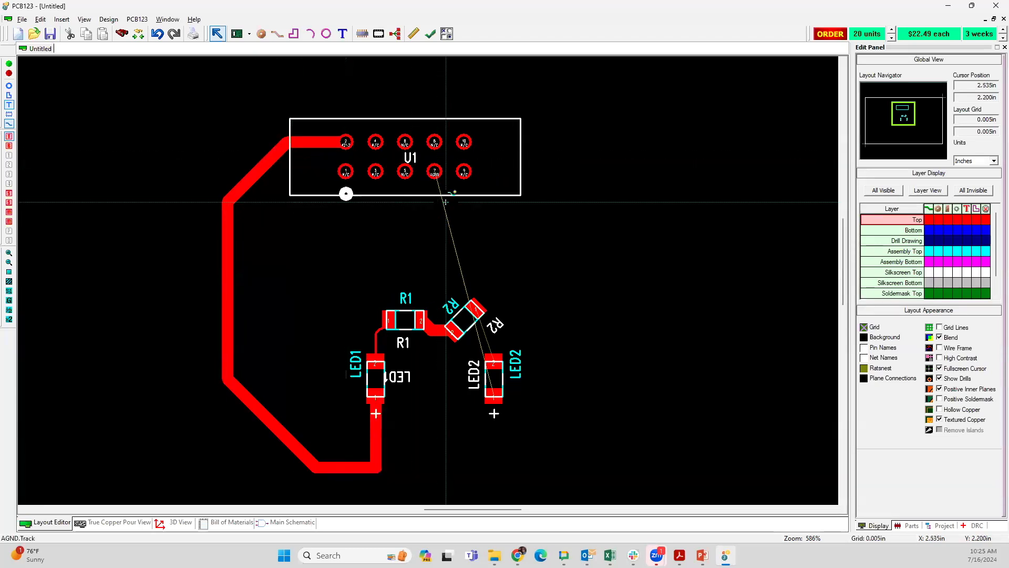
pyautogui.moveTo(445, 202)
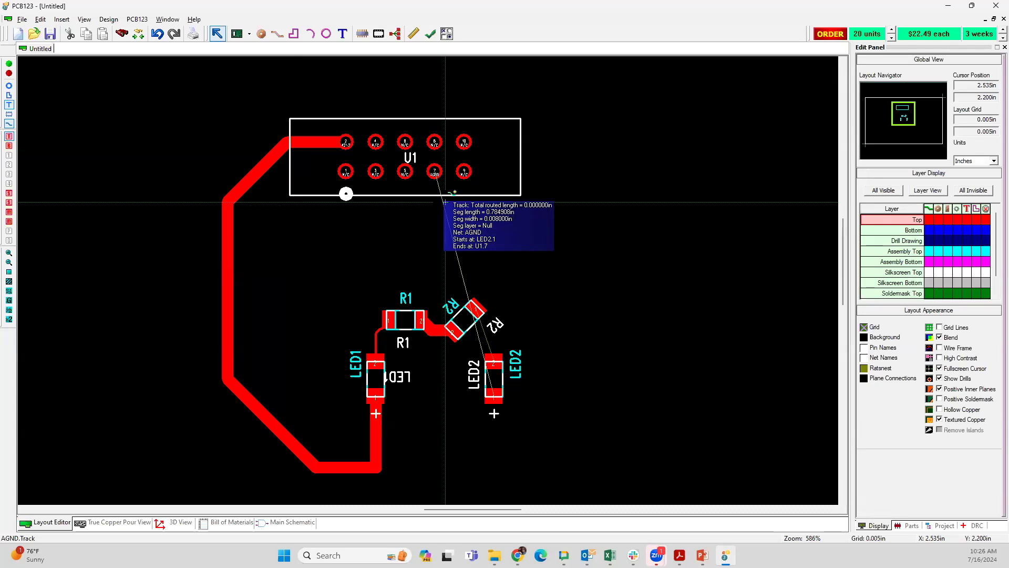
pyautogui.rightClick(437, 179)
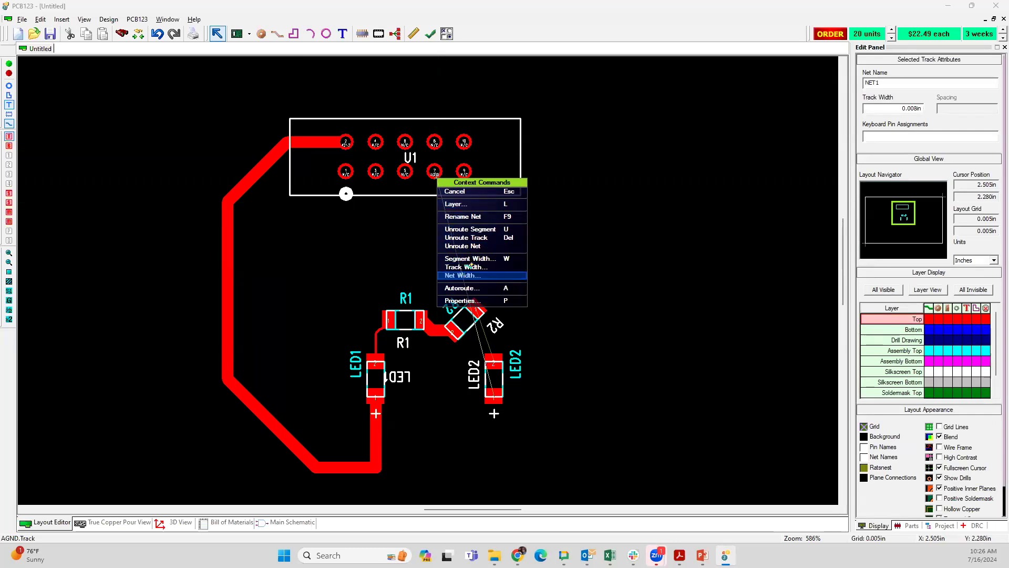
pyautogui.click(462, 274)
pyautogui.click(454, 300)
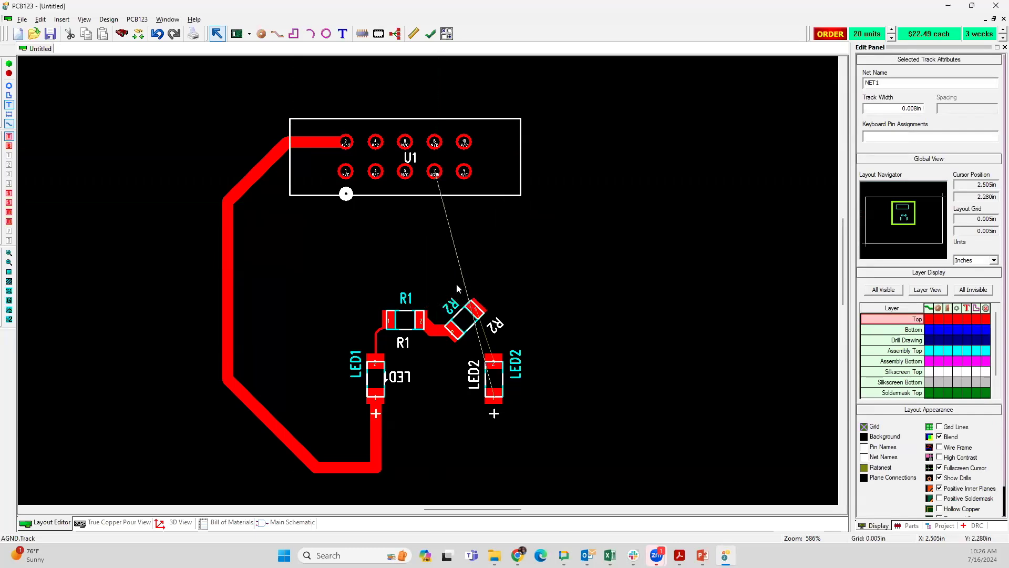
# Step: Start routing the AGND track from U1 pin 7, following the inside of the U1–LED1 track around to just below LED1
pyautogui.click(444, 191)
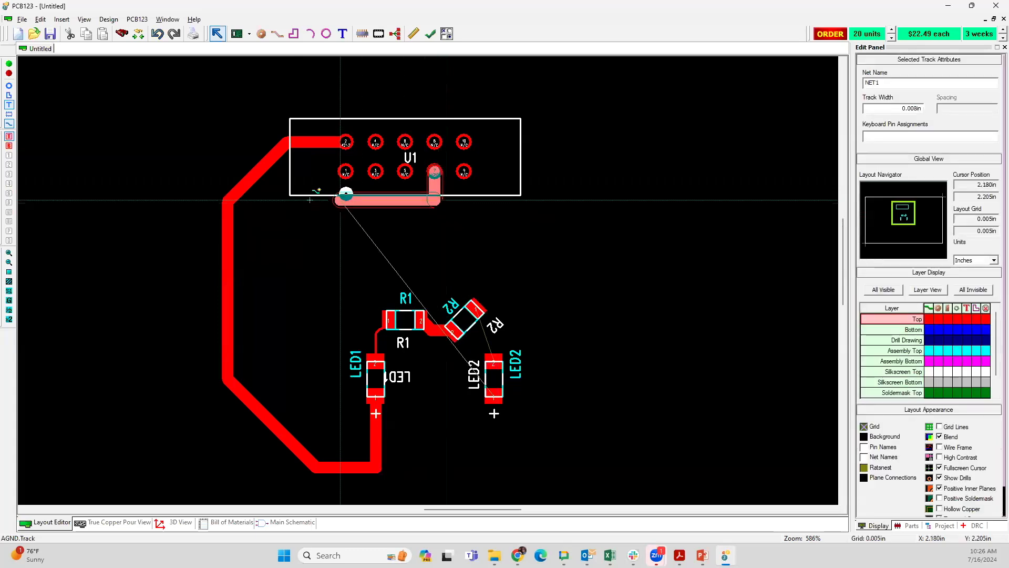
pyautogui.click(272, 200)
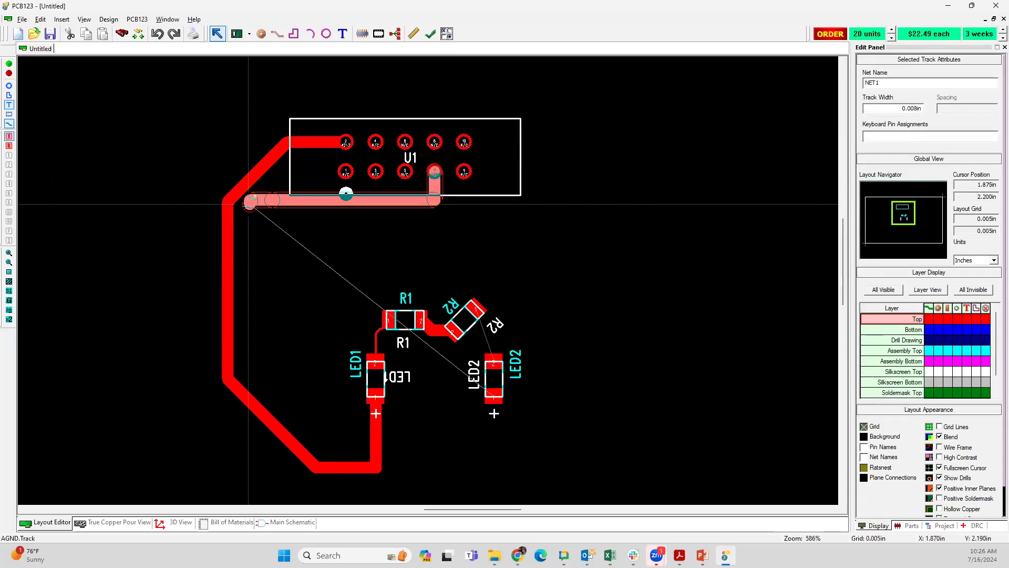
pyautogui.click(246, 208)
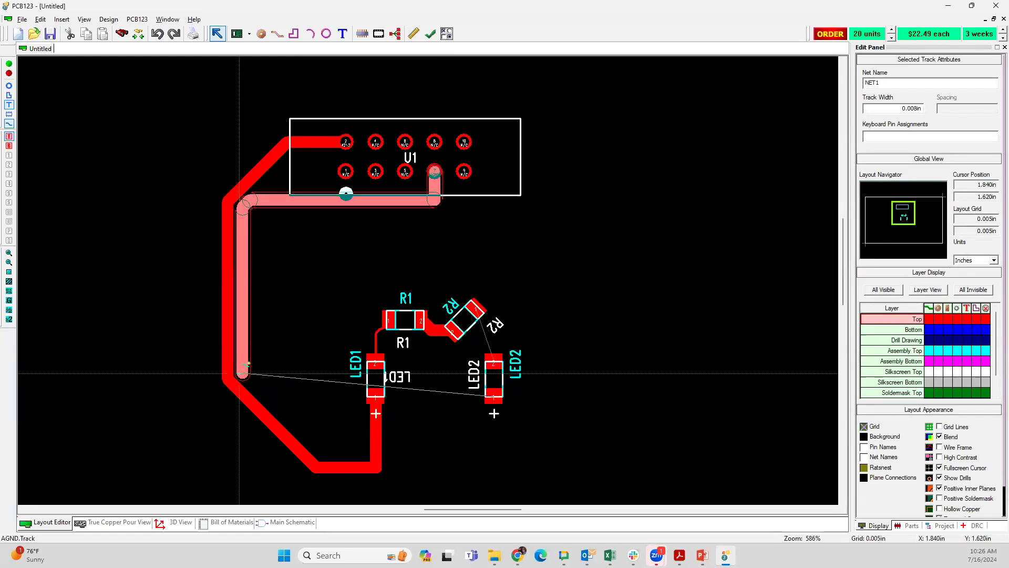
pyautogui.click(243, 371)
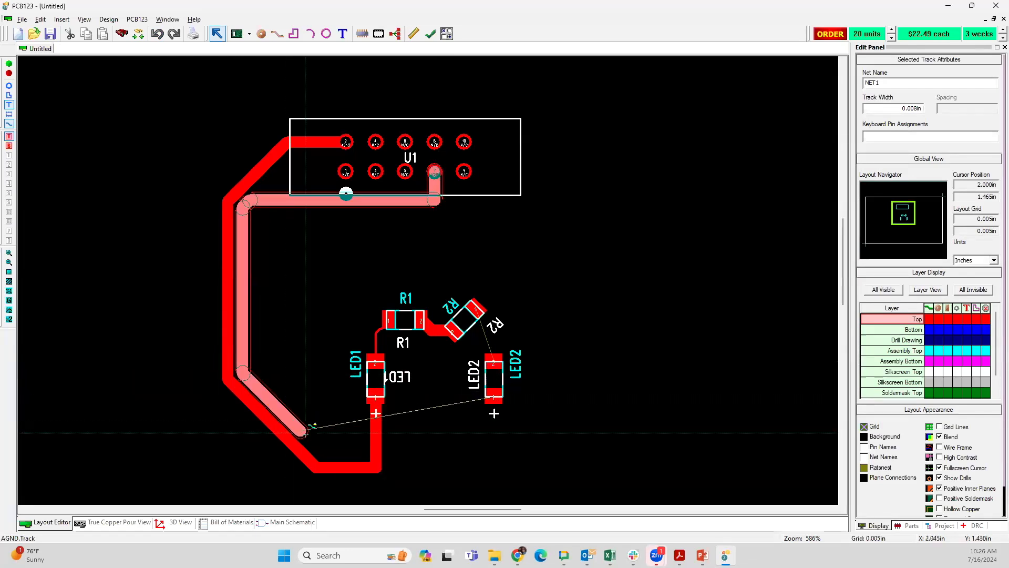
pyautogui.click(321, 452)
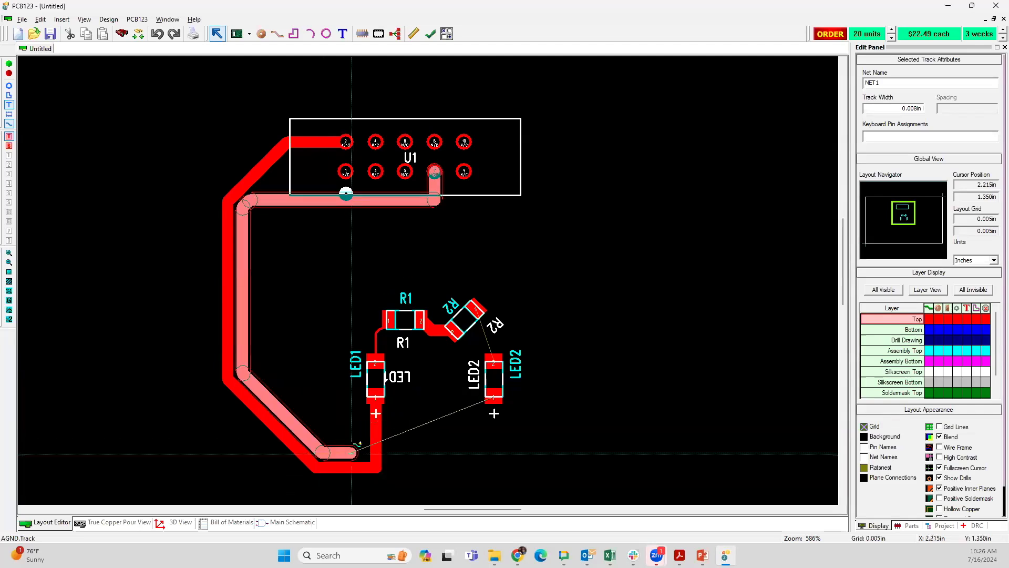
pyautogui.click(360, 452)
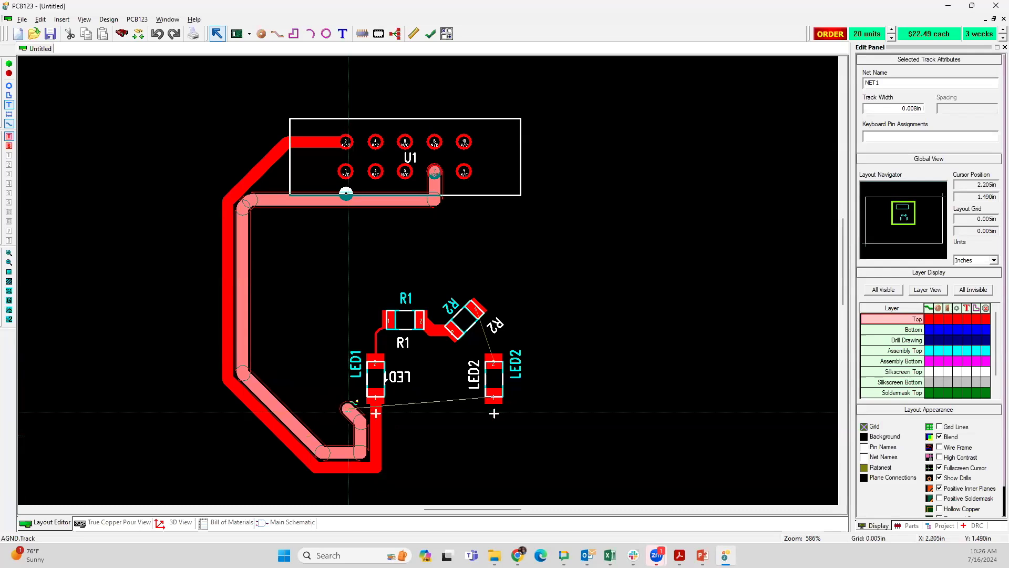
# Step: Continue the AGND track up between LED1 and its parallel run, over R1 and R2, and around LED2 to end at its pin 1
pyautogui.click(348, 410)
pyautogui.click(347, 291)
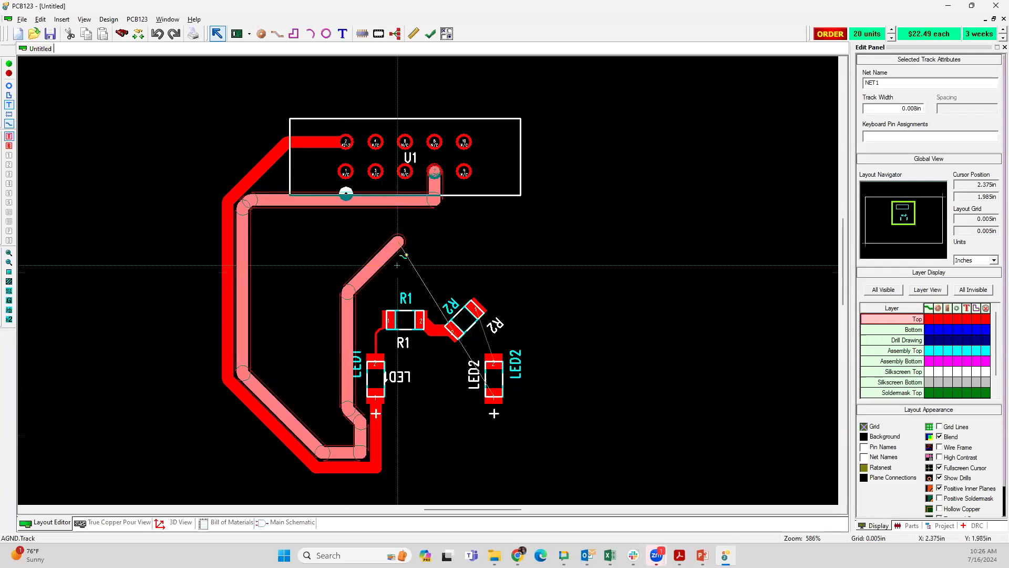
pyautogui.click(398, 241)
pyautogui.click(503, 242)
pyautogui.click(568, 306)
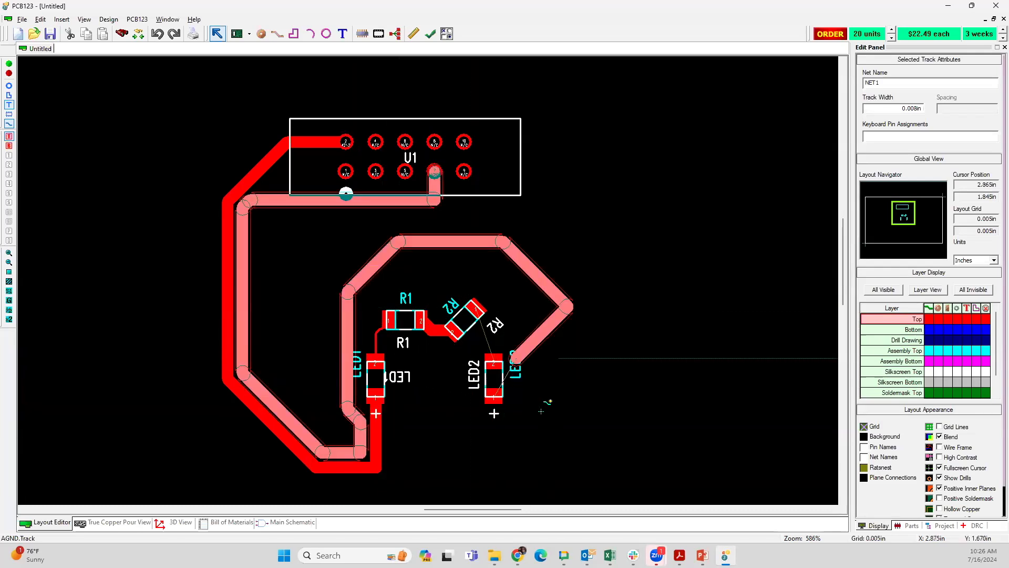
pyautogui.click(568, 430)
pyautogui.click(504, 431)
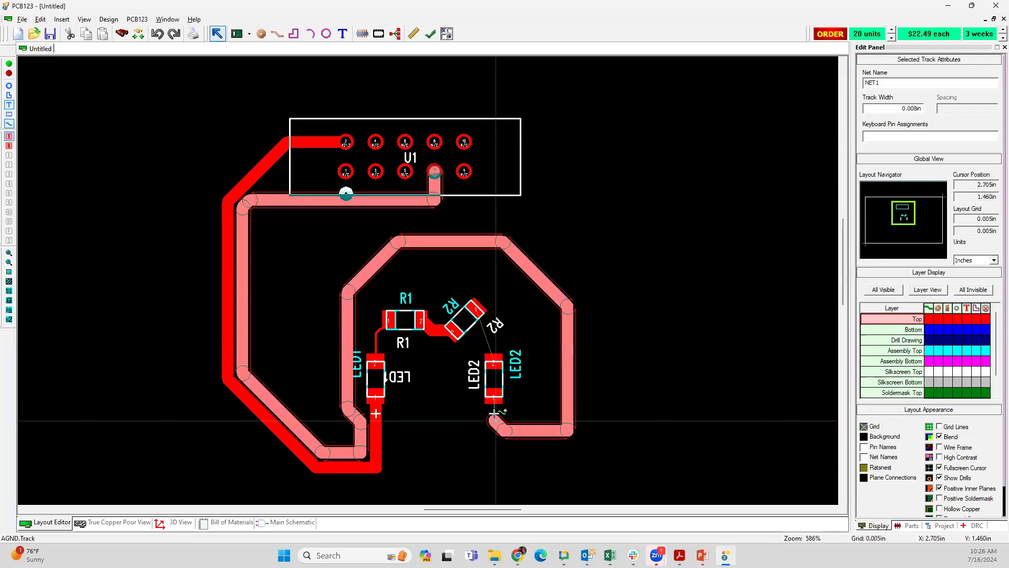
pyautogui.click(494, 414)
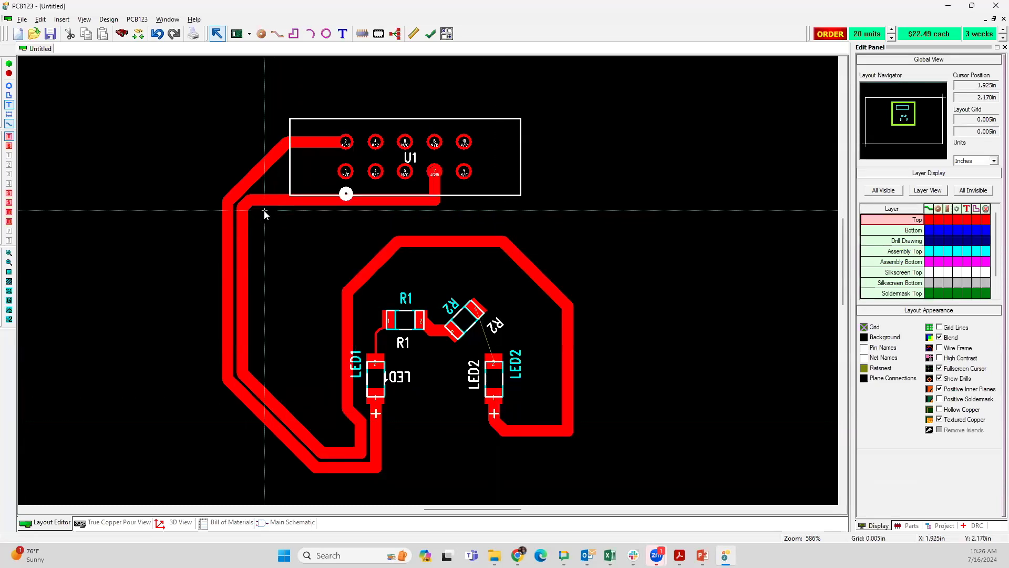
# Step: Examine the gap and clearance outline between the AGND track's vertical segment and the parallel U1–LED1 track
pyautogui.scroll(1, 248, 310)
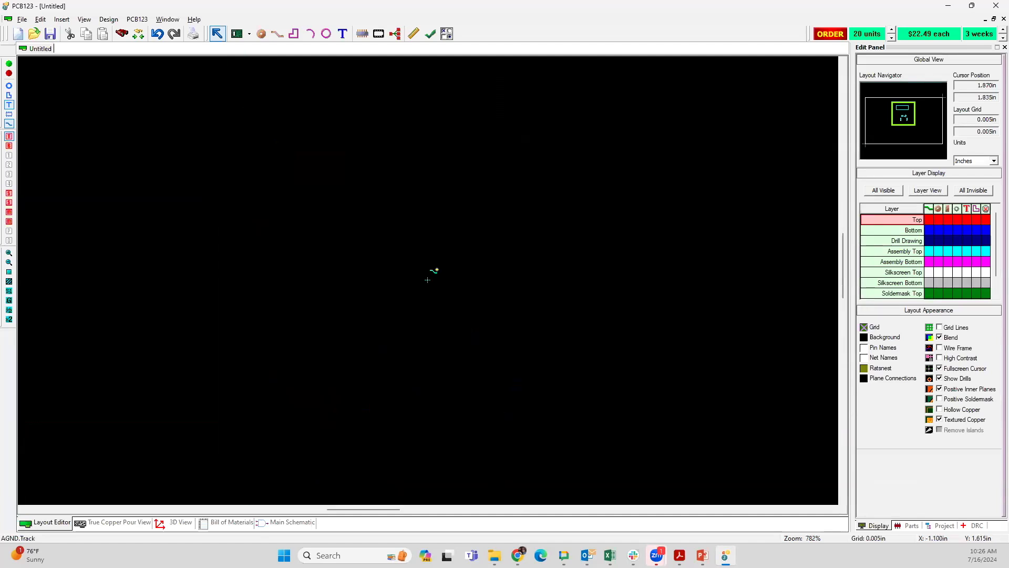
pyautogui.scroll(5, 434, 270)
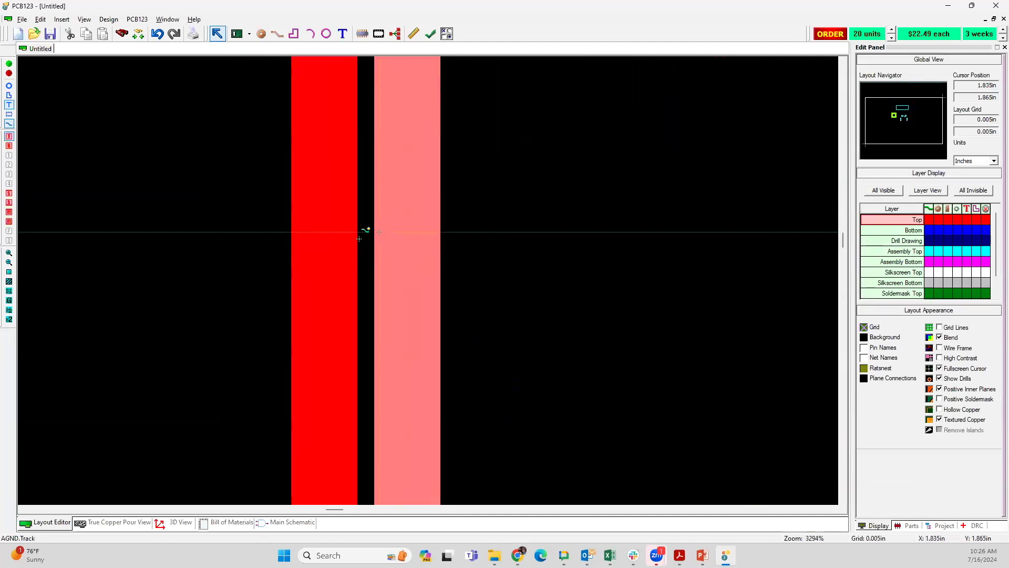
pyautogui.moveTo(388, 248); pyautogui.dragTo(412, 247)
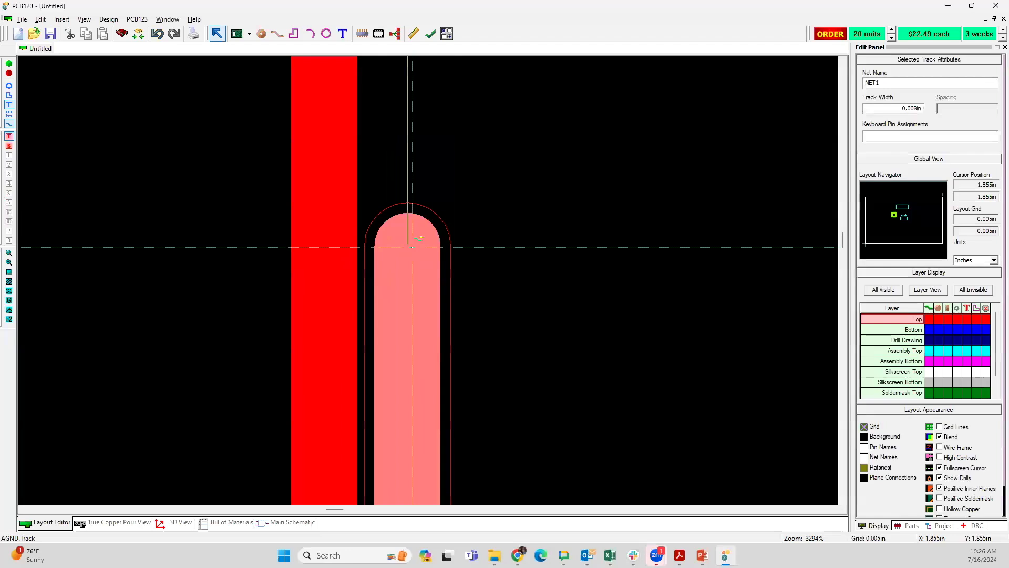
pyautogui.moveTo(412, 247); pyautogui.dragTo(412, 247)
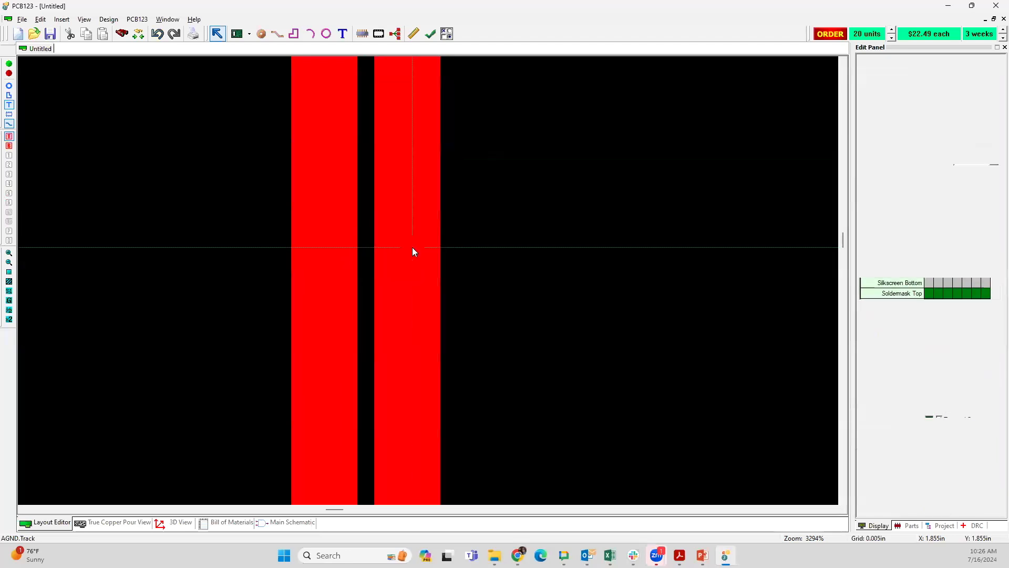
# Step: Review the AGND track's properties and its net's trace width, via sizes and copper spacing
pyautogui.scroll(-1, 426, 278)
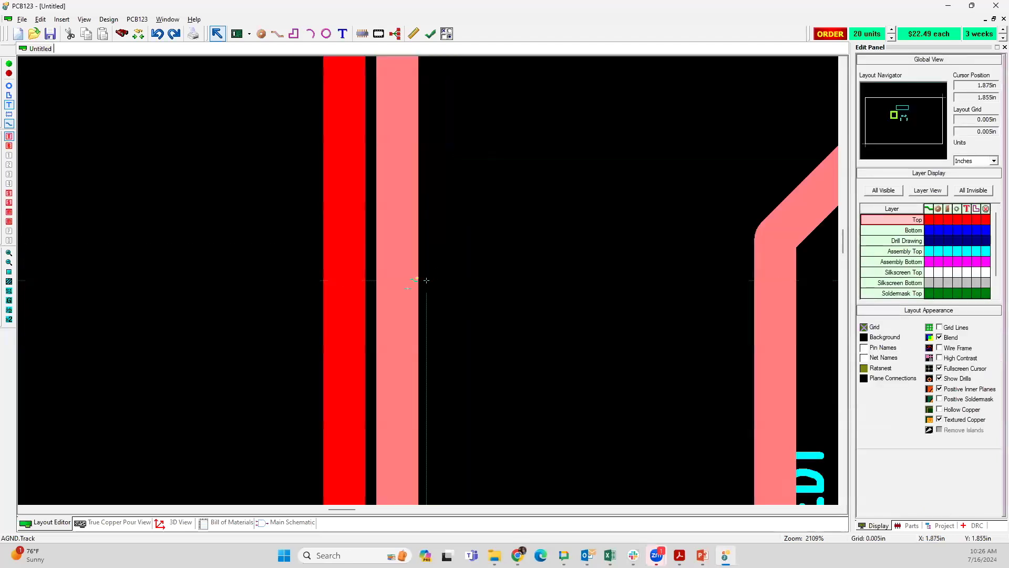
pyautogui.scroll(-1, 452, 287)
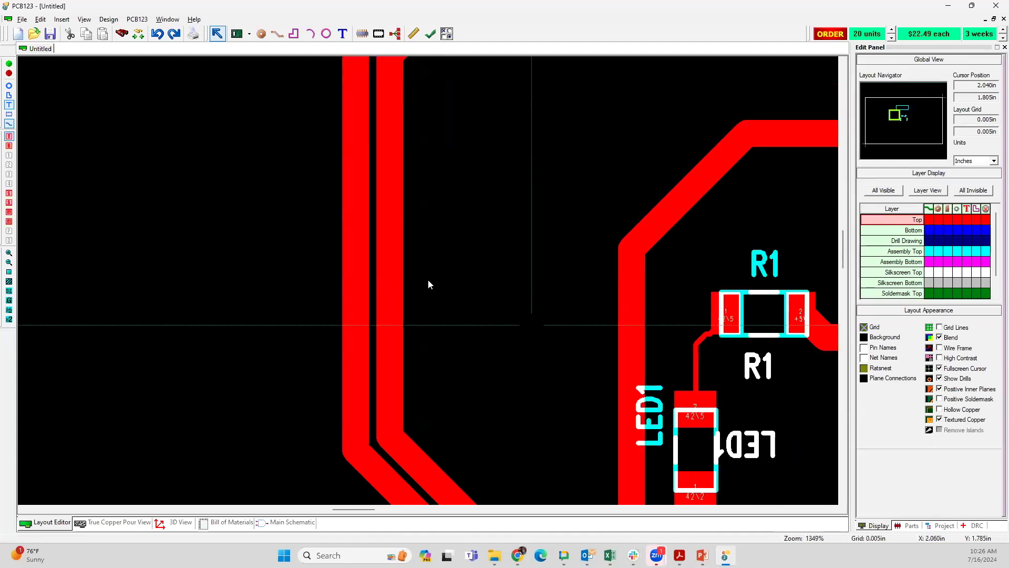
pyautogui.scroll(-1, 428, 281)
pyautogui.rightClick(337, 234)
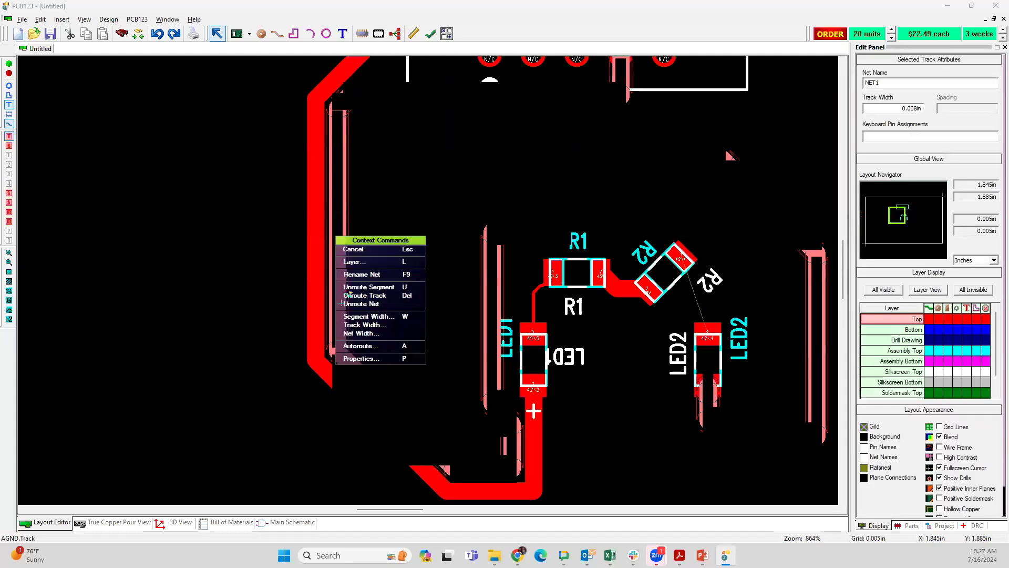
pyautogui.click(370, 360)
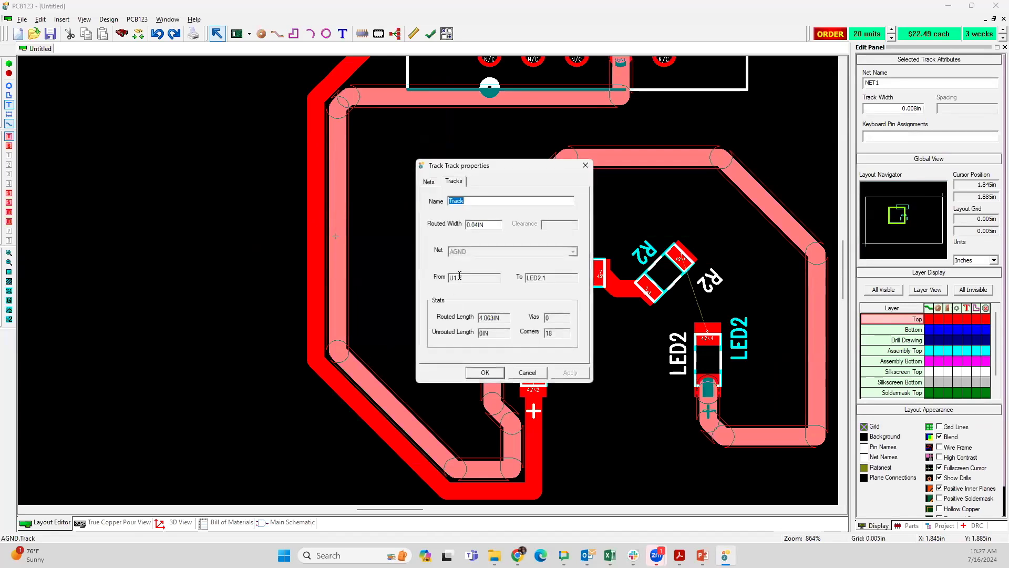
pyautogui.click(428, 181)
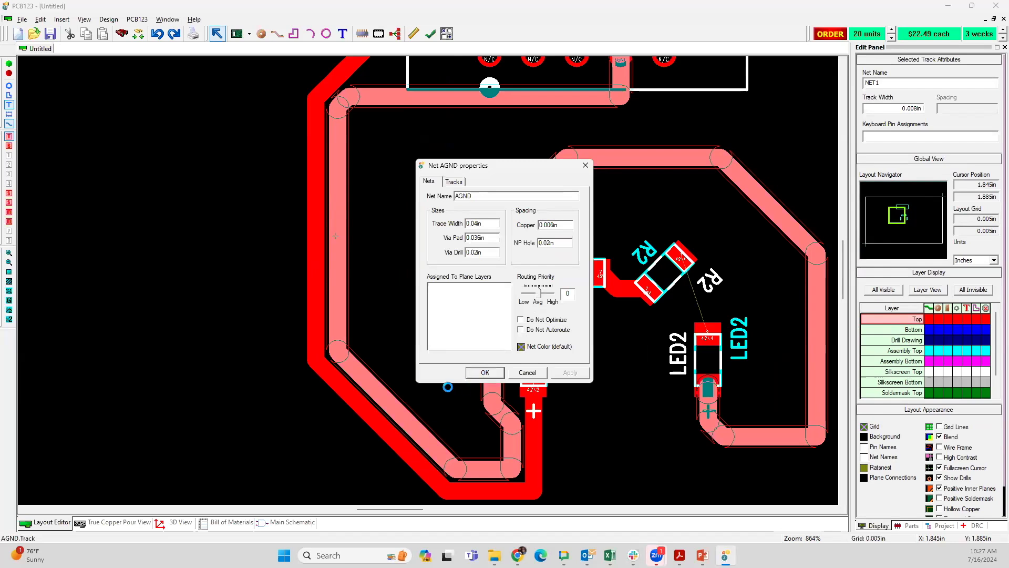
pyautogui.click(476, 373)
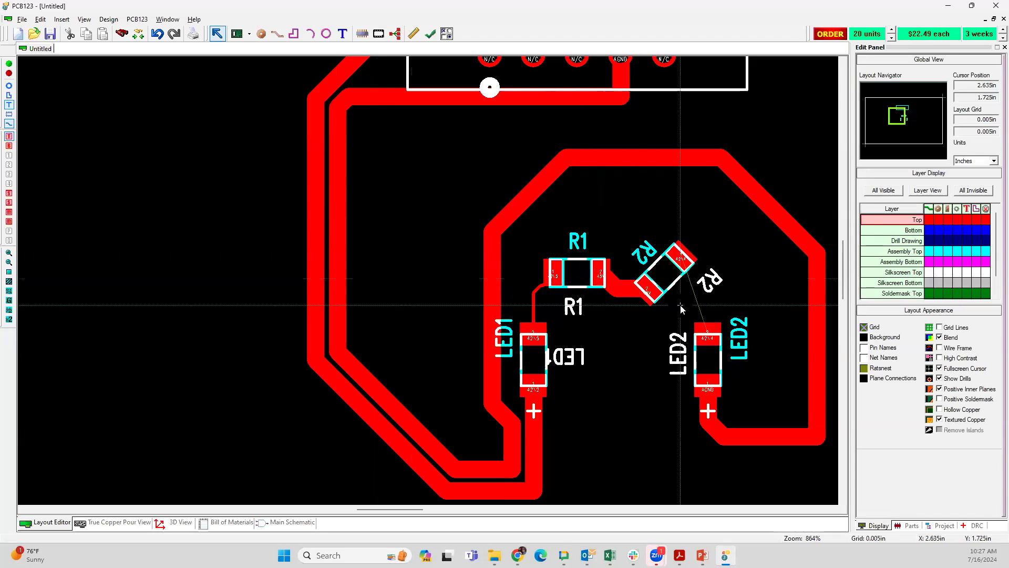
# Step: Restrict layout selection to parts, and examine U1's pads, outline and the tracks attached to it up close
pyautogui.scroll(-1, 441, 299)
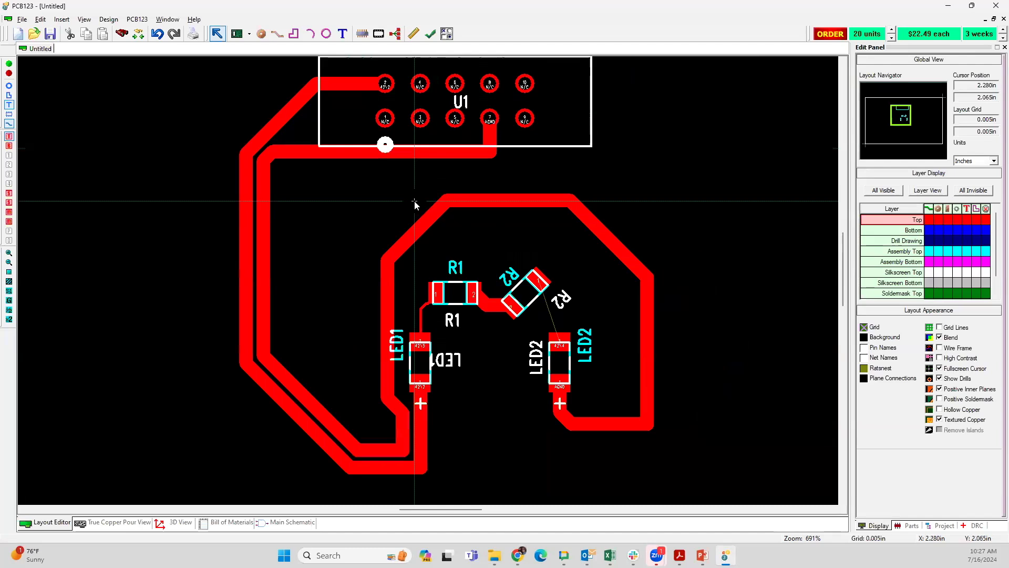
pyautogui.click(424, 221)
pyautogui.click(419, 181)
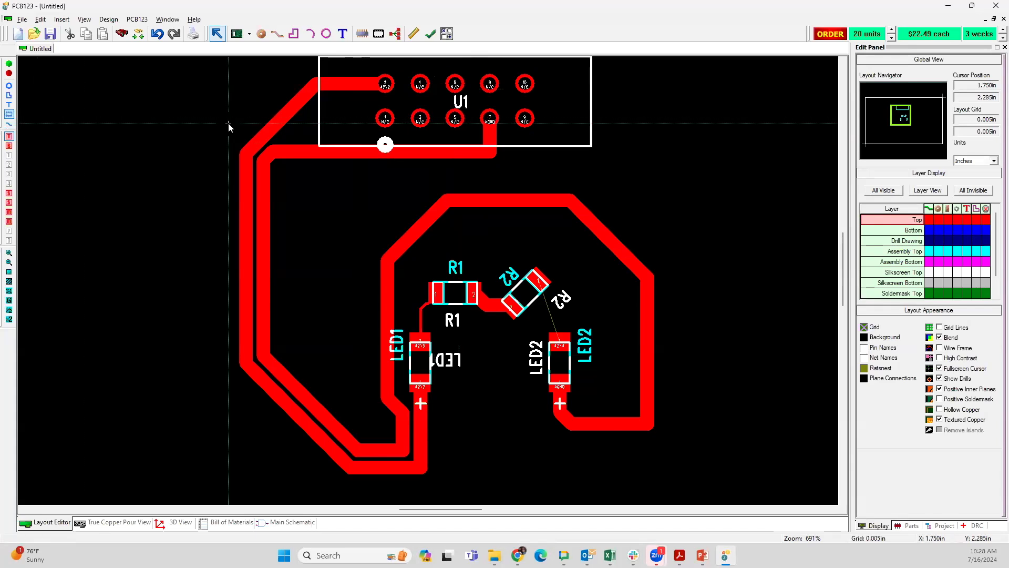
pyautogui.click(421, 126)
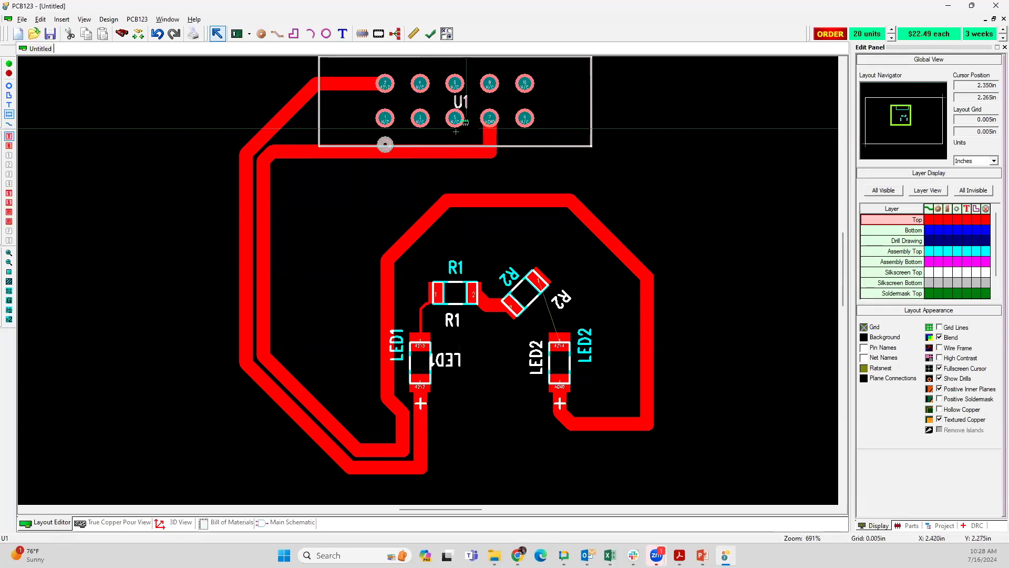
pyautogui.scroll(1, 461, 120)
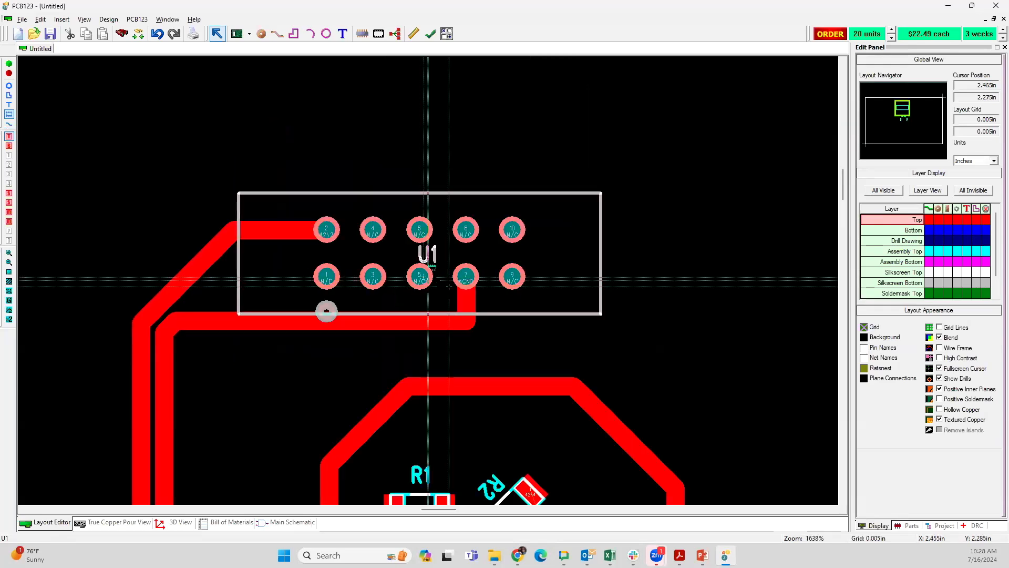
pyautogui.scroll(2, 428, 279)
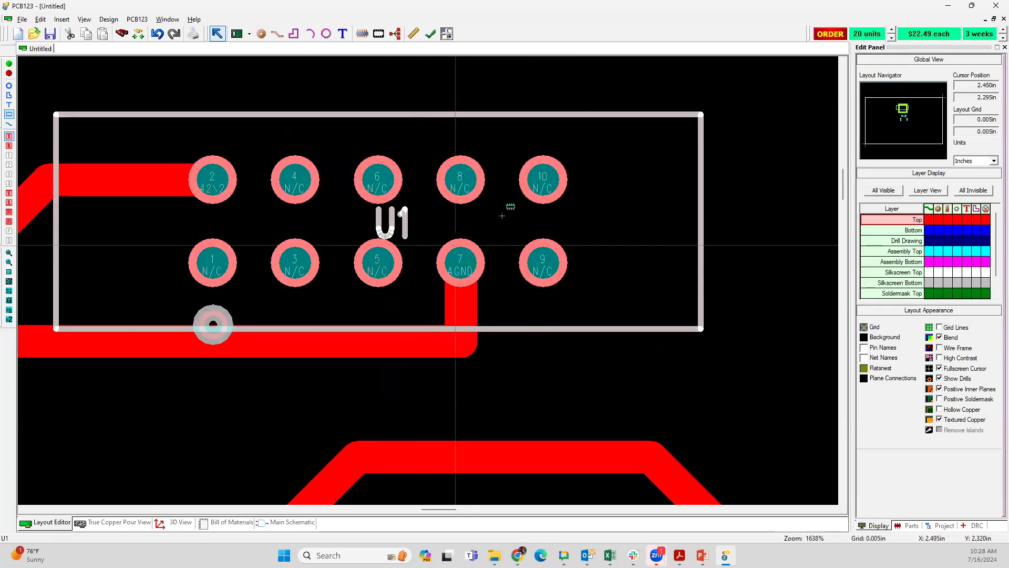
pyautogui.click(328, 344)
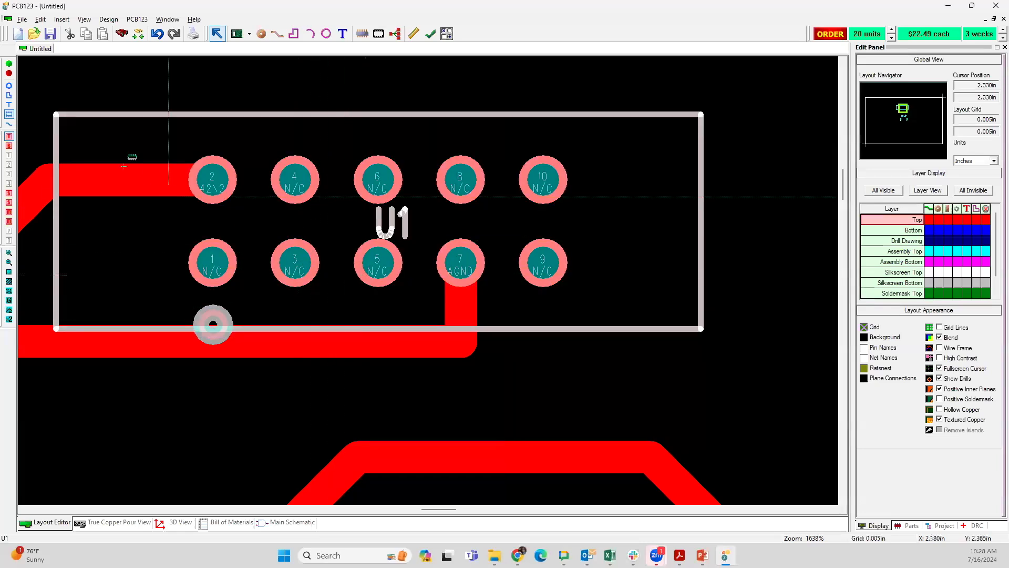
# Step: Open the footprint of connector U1 for editing and enlarge it in the view
pyautogui.click(9, 114)
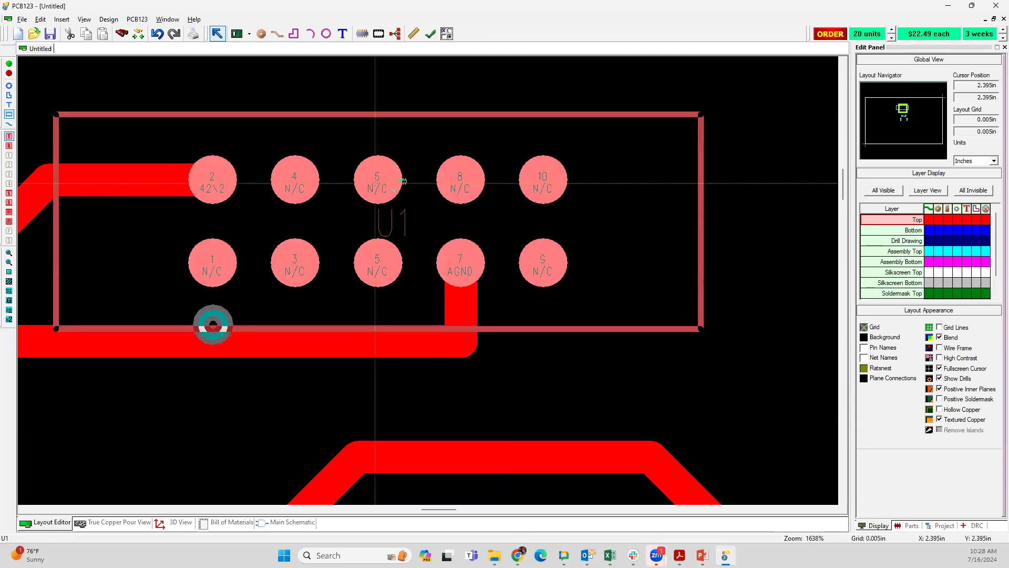
pyautogui.rightClick(488, 240)
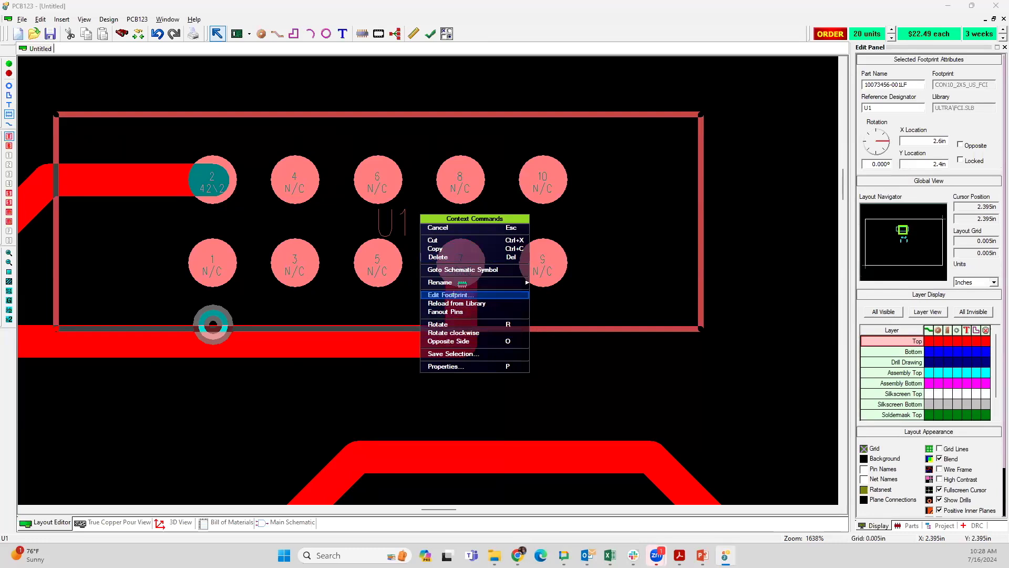
pyautogui.click(453, 295)
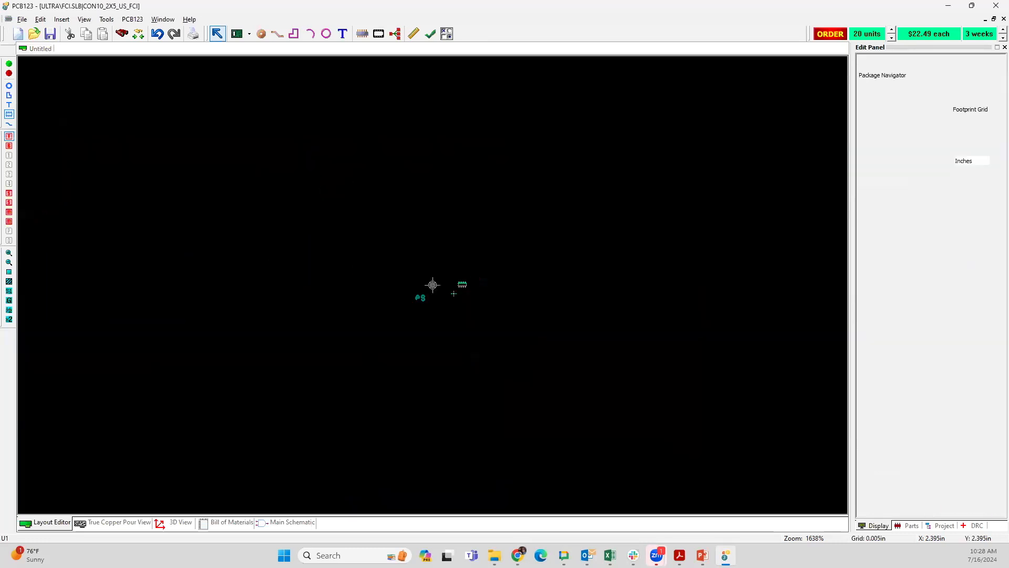
pyautogui.scroll(5, 387, 305)
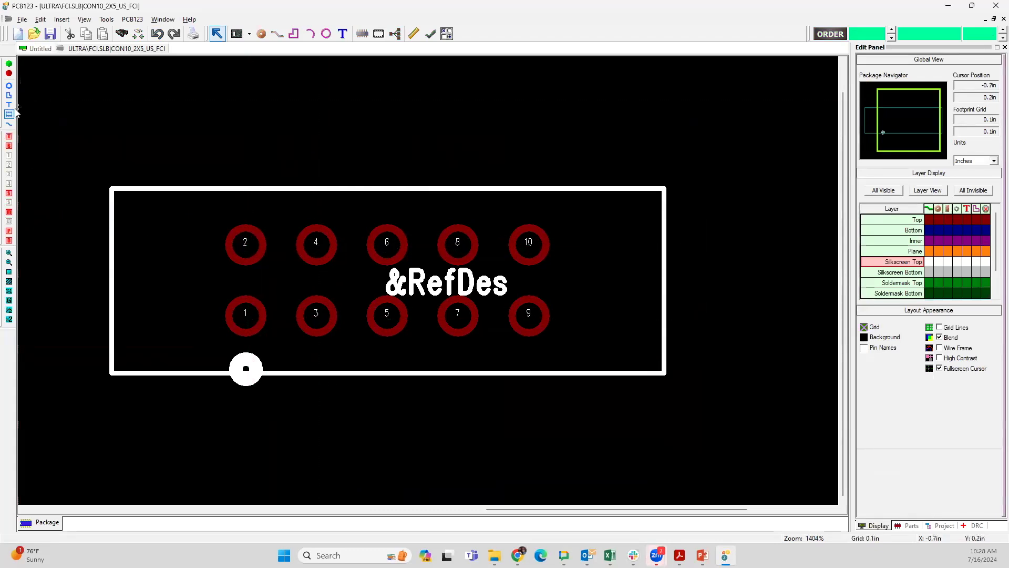
# Step: Restrict footprint selection to pins and review pin 4's pad, hole and location properties
pyautogui.click(9, 85)
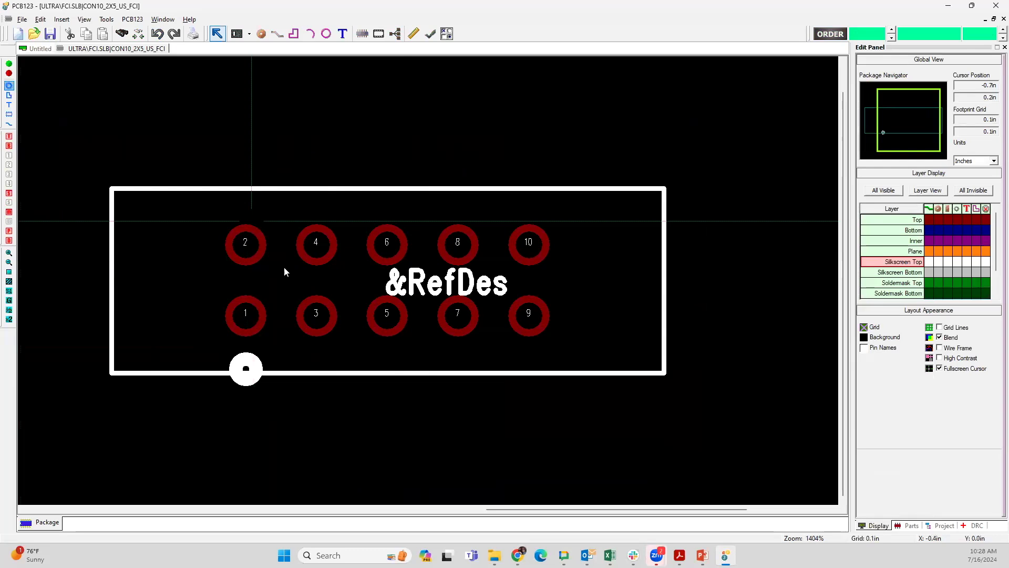
pyautogui.click(318, 251)
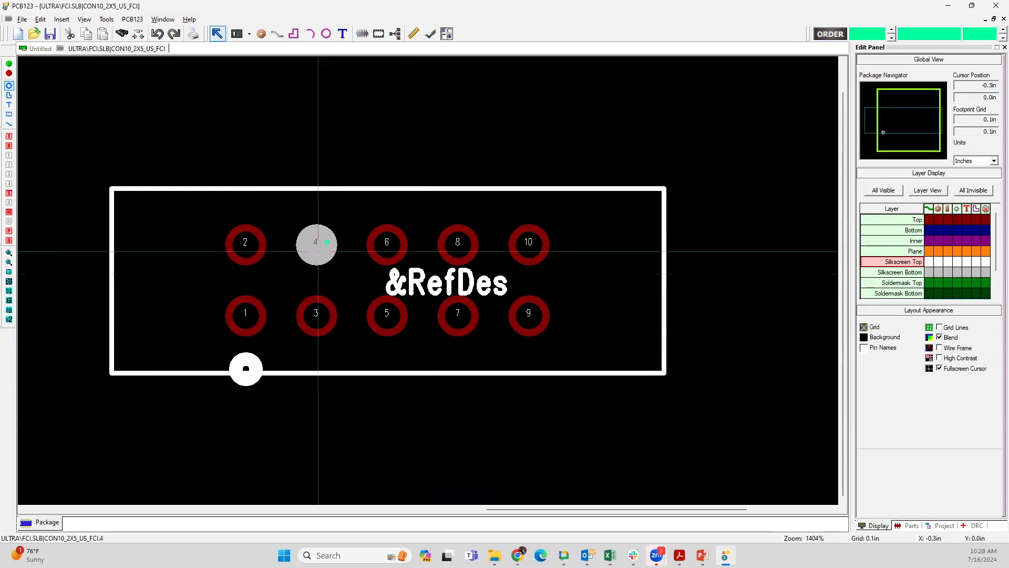
pyautogui.rightClick(318, 251)
pyautogui.click(342, 336)
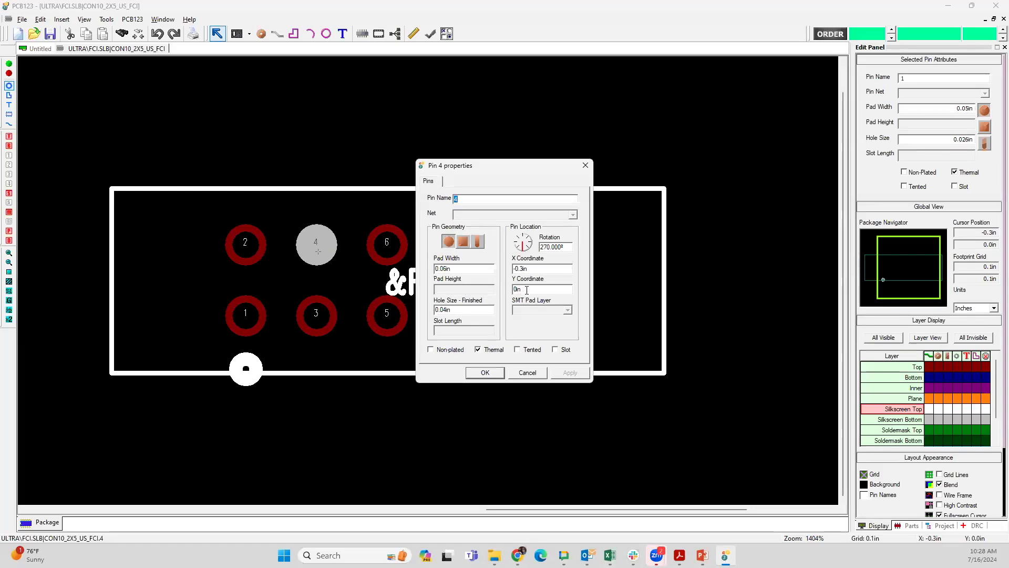
pyautogui.click(527, 372)
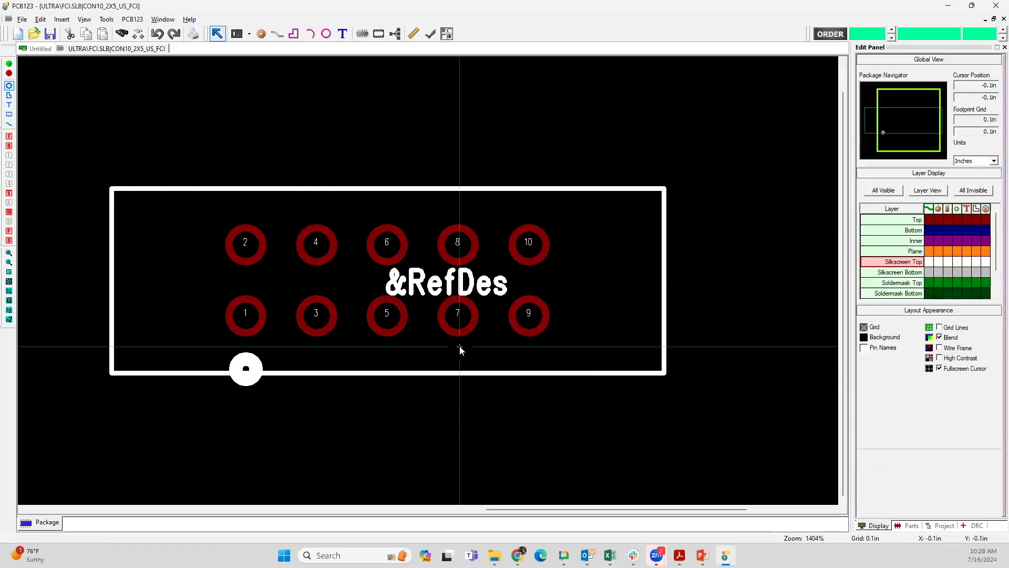
# Step: Make pin 1 the origin of the footprint
pyautogui.rightClick(246, 319)
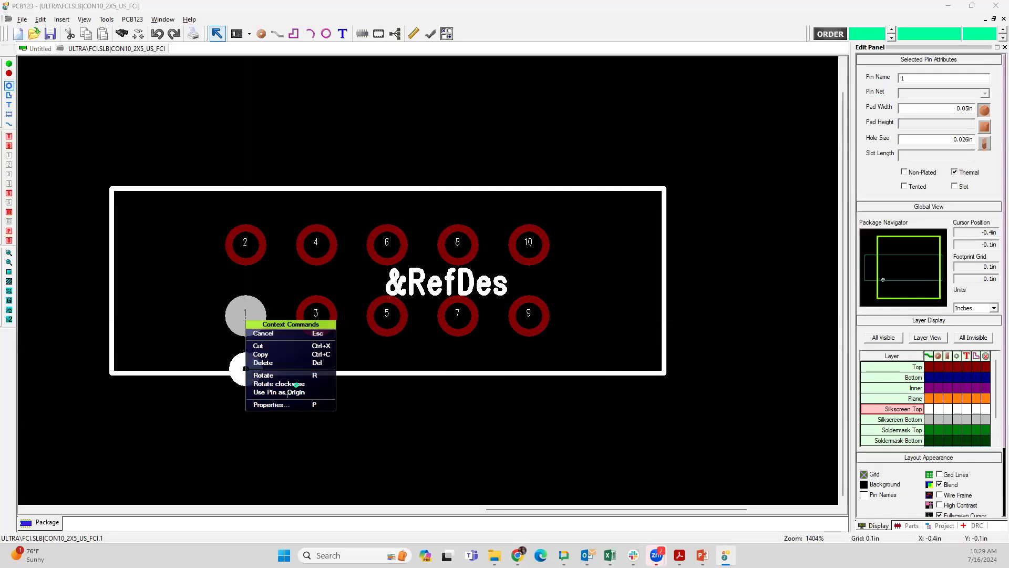
pyautogui.click(286, 392)
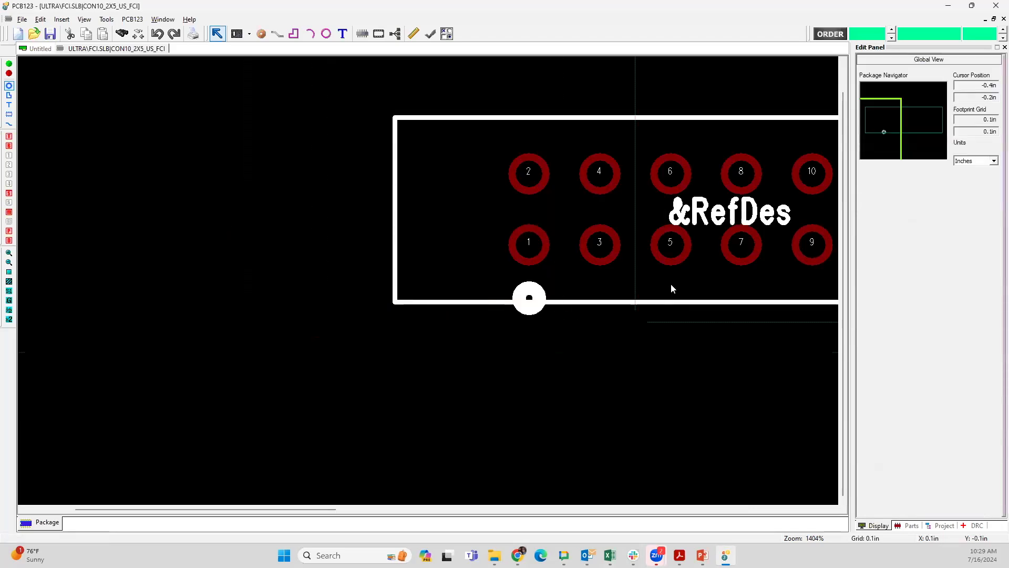
pyautogui.scroll(-2, 695, 232)
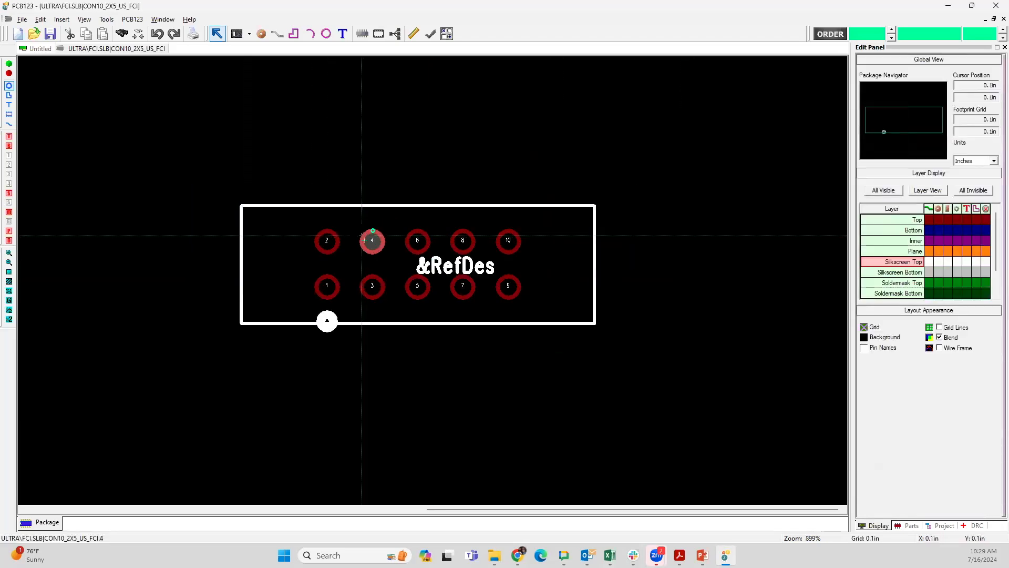
# Step: Check pin 4's X and Y coordinates relative to the pin 1 origin
pyautogui.rightClick(372, 241)
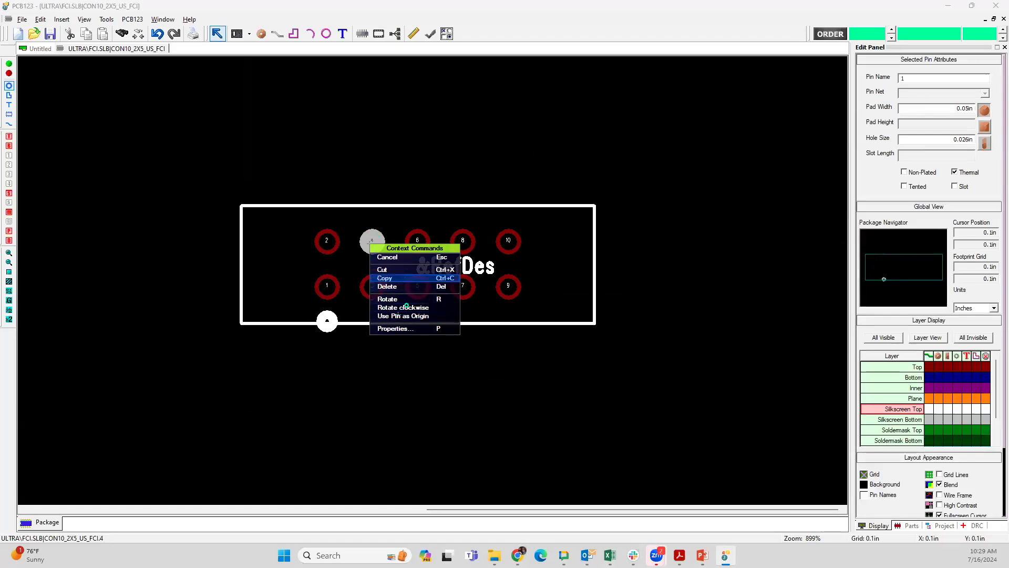
pyautogui.click(395, 328)
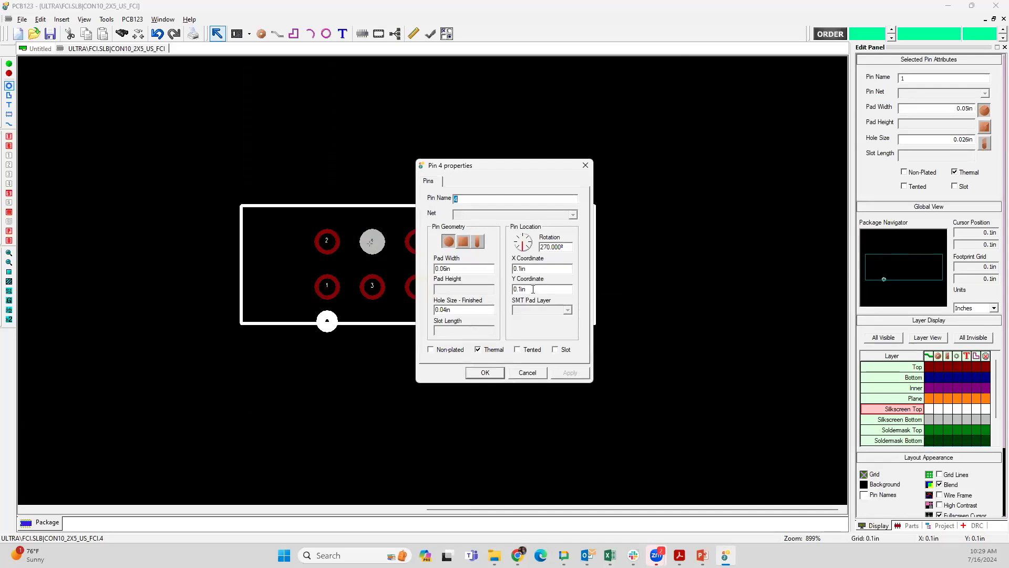
pyautogui.click(528, 373)
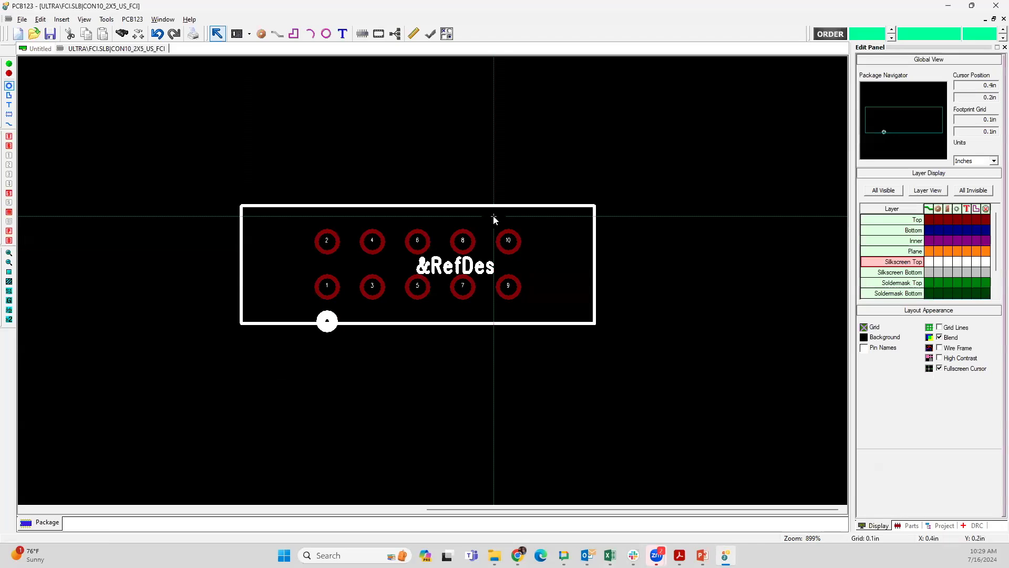
# Step: Select pins 9 and 10 together and delete them from the footprint
pyautogui.moveTo(494, 217); pyautogui.dragTo(531, 309)
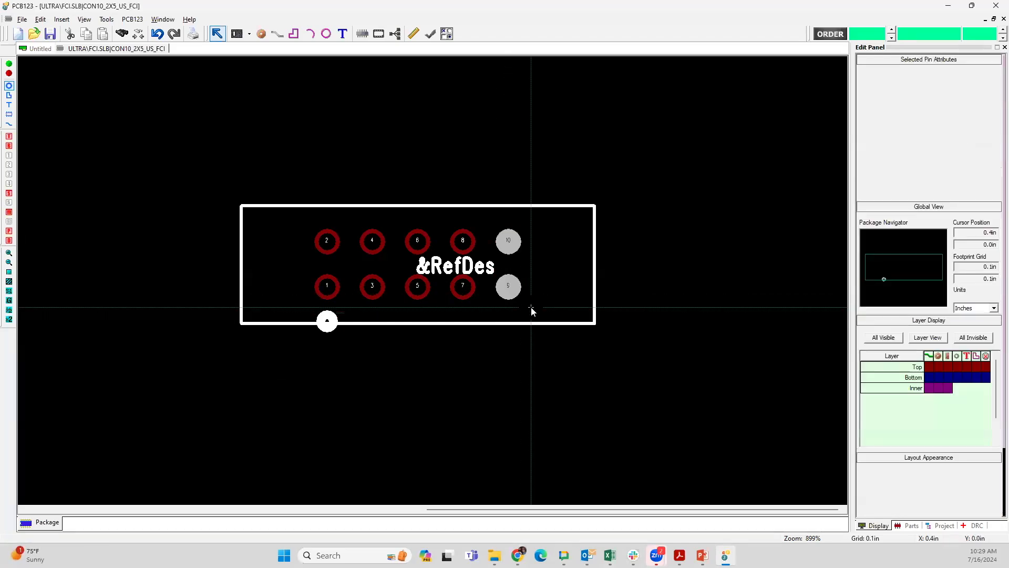
pyautogui.press('Delete')
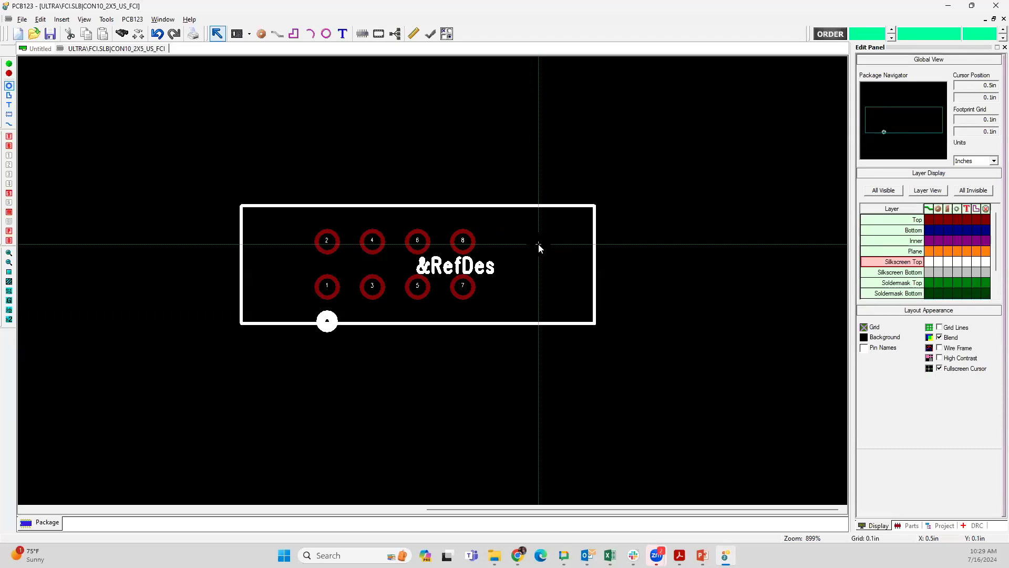
# Step: Keep the footprint grid at 0.1 in and change the grid colour to olive green
pyautogui.press('g')
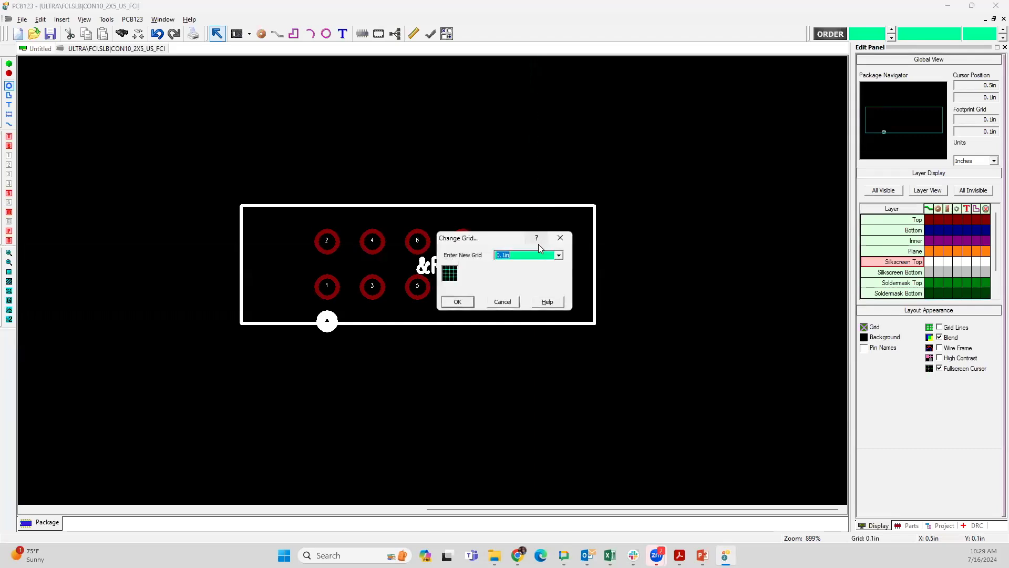
pyautogui.press('Return')
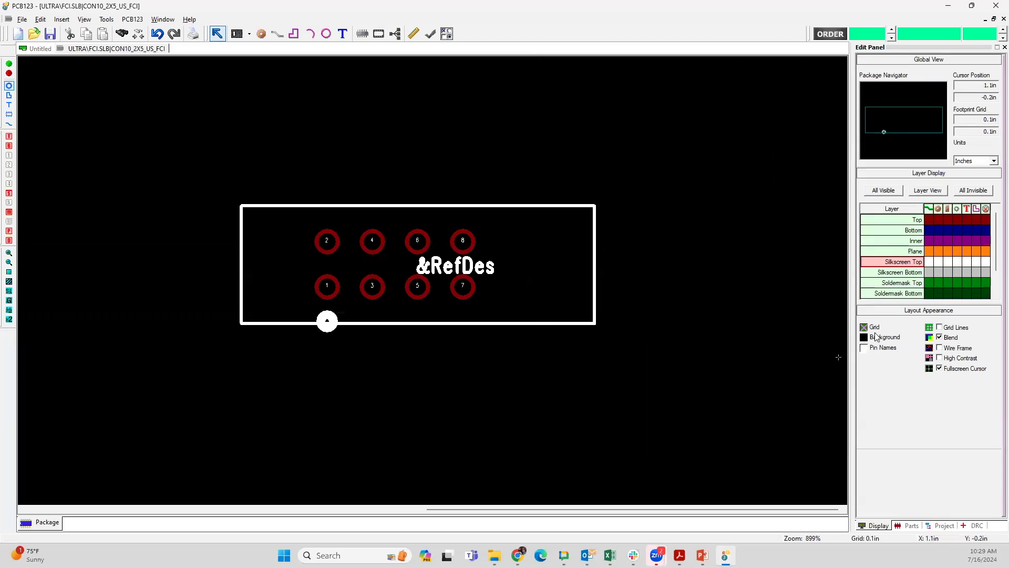
pyautogui.click(865, 327)
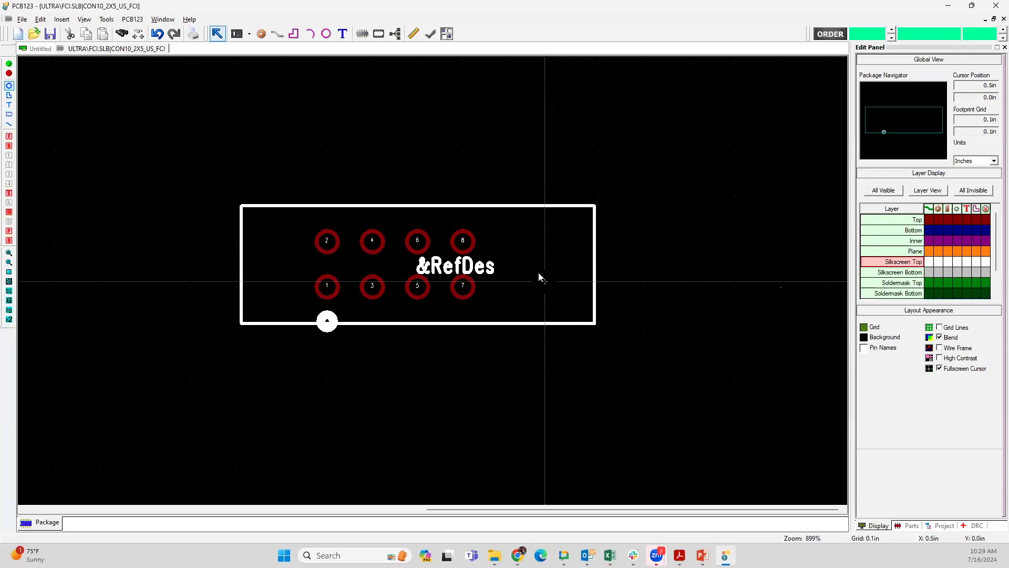
# Step: Undo the deletion of pins 9 and 10, and move pin 10 one 0.1 in grid step outward along its row
pyautogui.hotkey('ctrl', 'z')
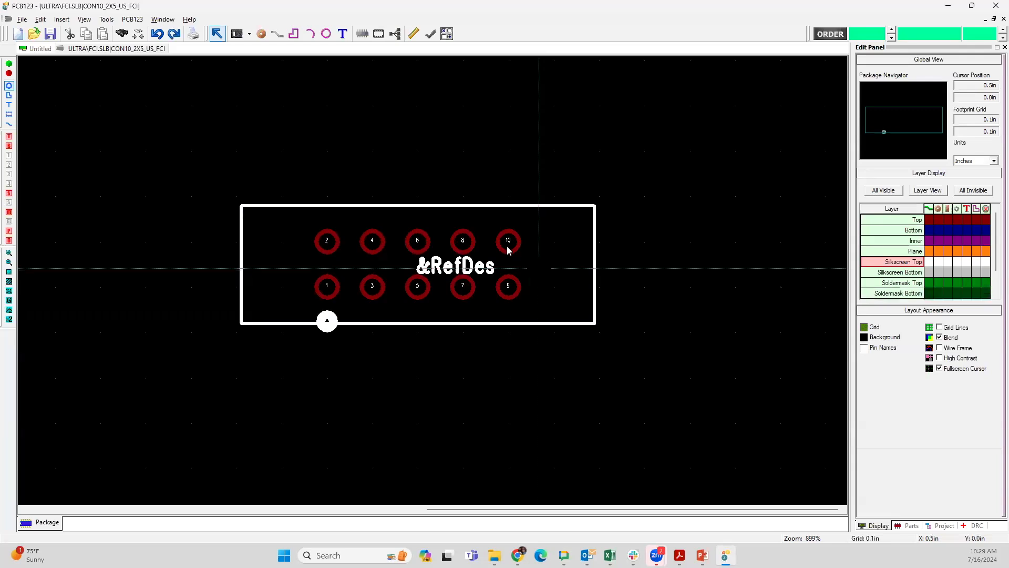
pyautogui.moveTo(515, 240); pyautogui.dragTo(560, 241)
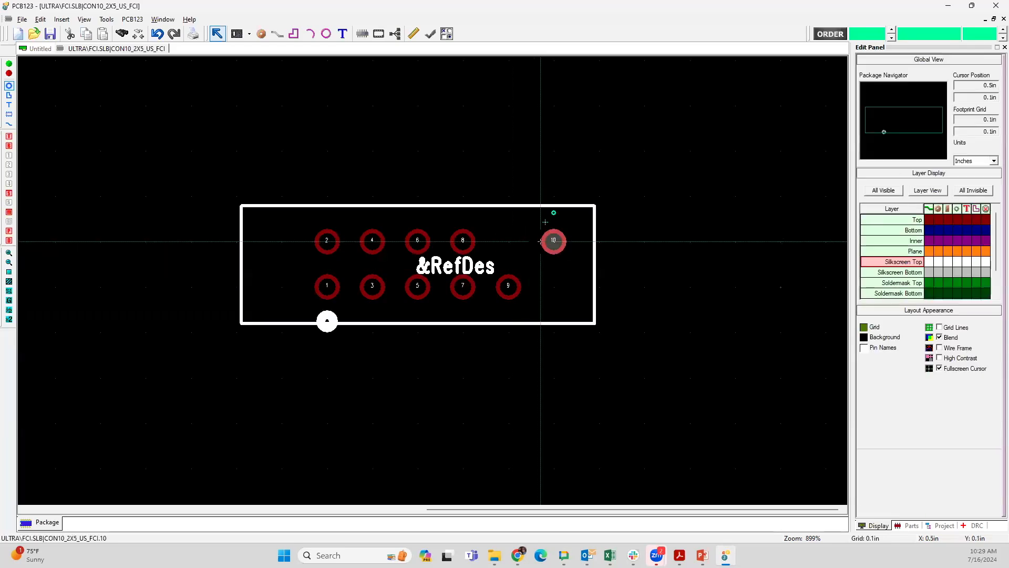
# Step: Enable polygon selection and review the properties of the vertical silkscreen outline line beside pin 10
pyautogui.click(9, 94)
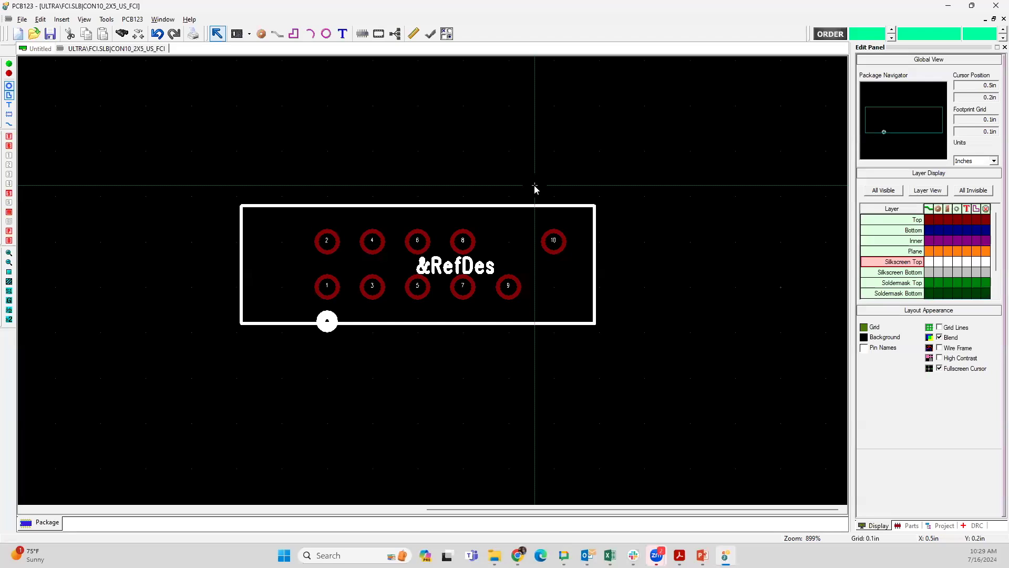
pyautogui.scroll(5, 573, 231)
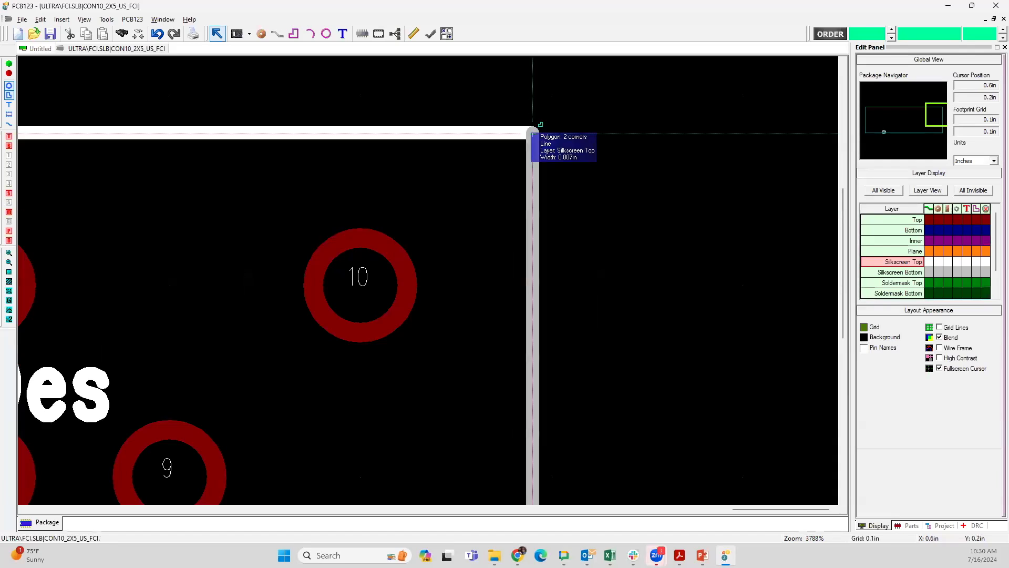
pyautogui.click(533, 134)
pyautogui.rightClick(533, 134)
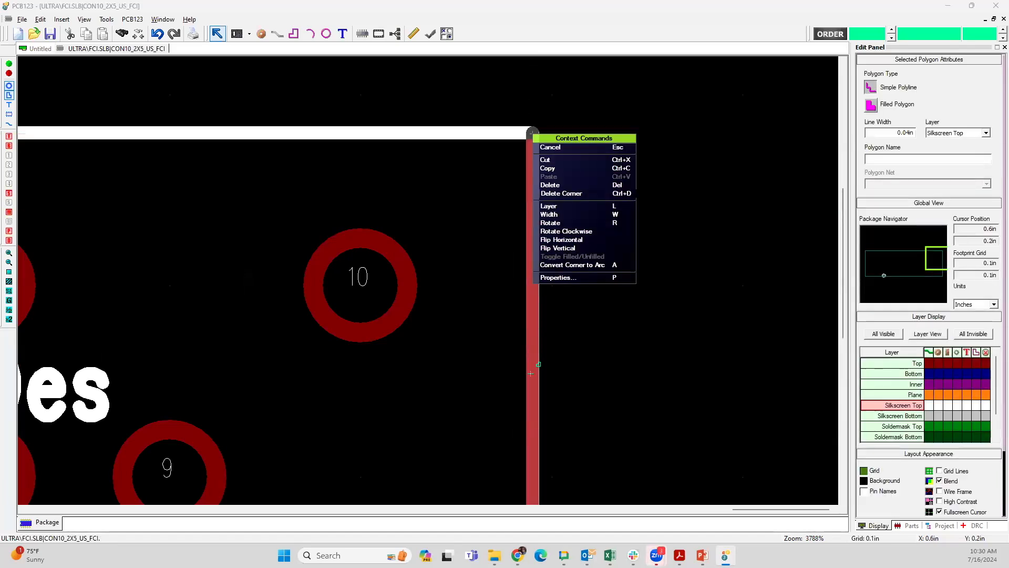
pyautogui.click(558, 277)
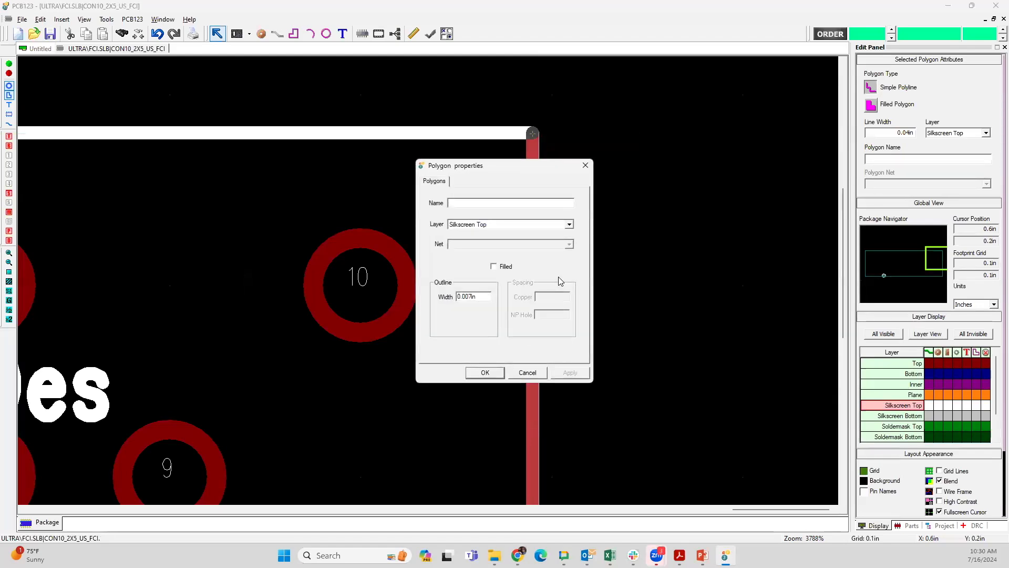
pyautogui.click(527, 373)
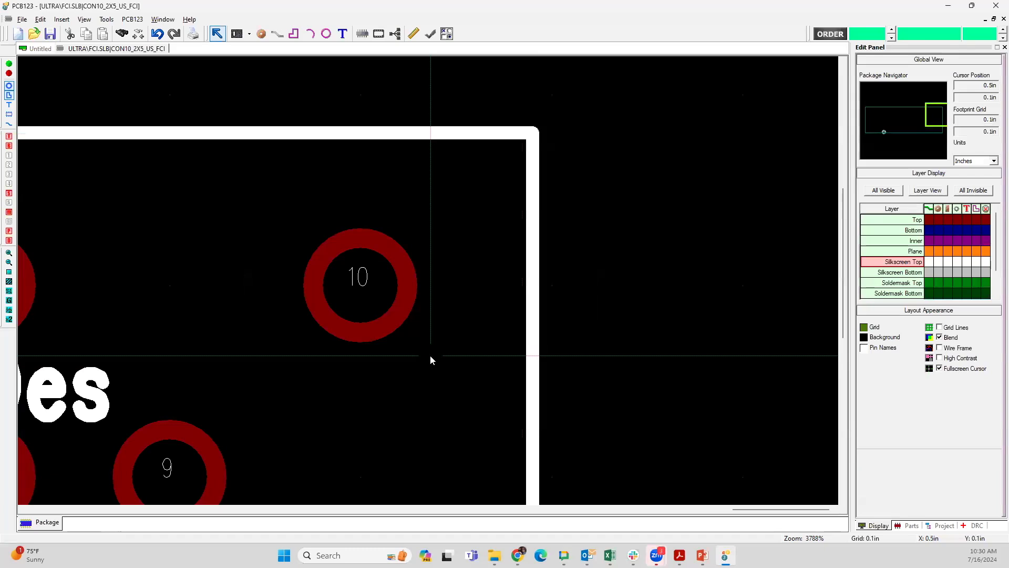
# Step: Set the footprint grid to 0.005 in and slant the outline line beside pin 10 by moving its upper end above that pin
pyautogui.press('g')
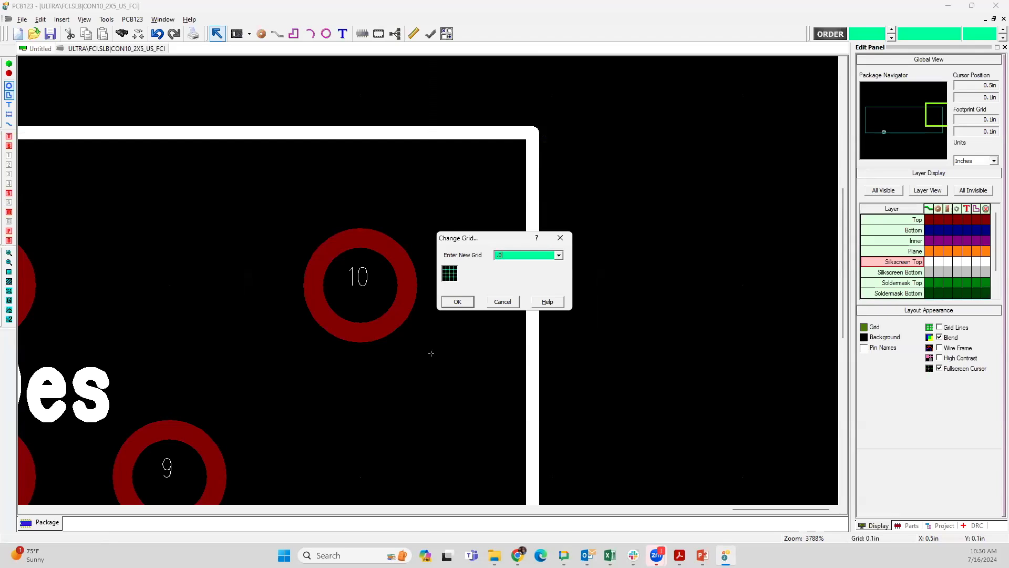
pyautogui.press('Return')
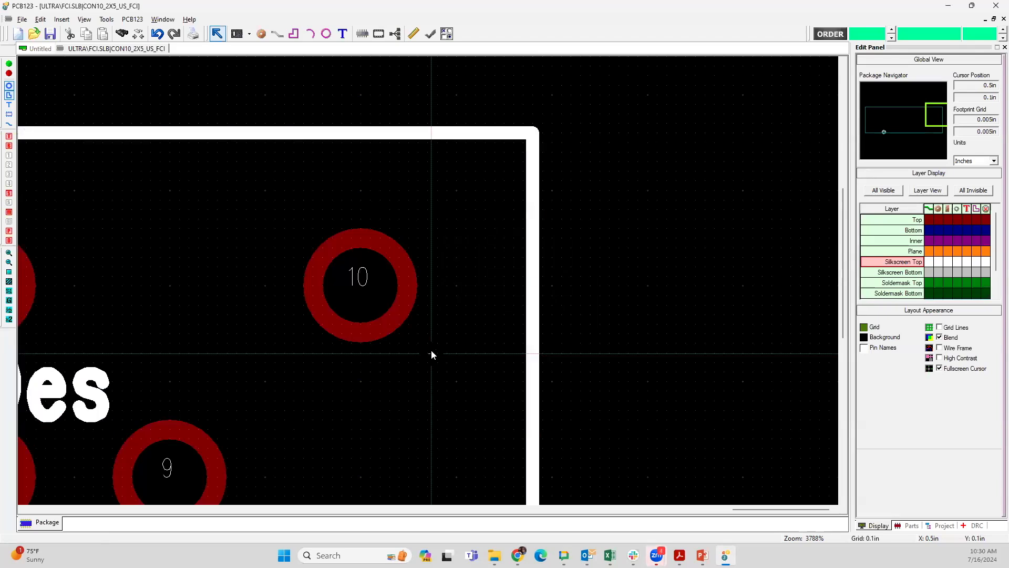
pyautogui.click(532, 133)
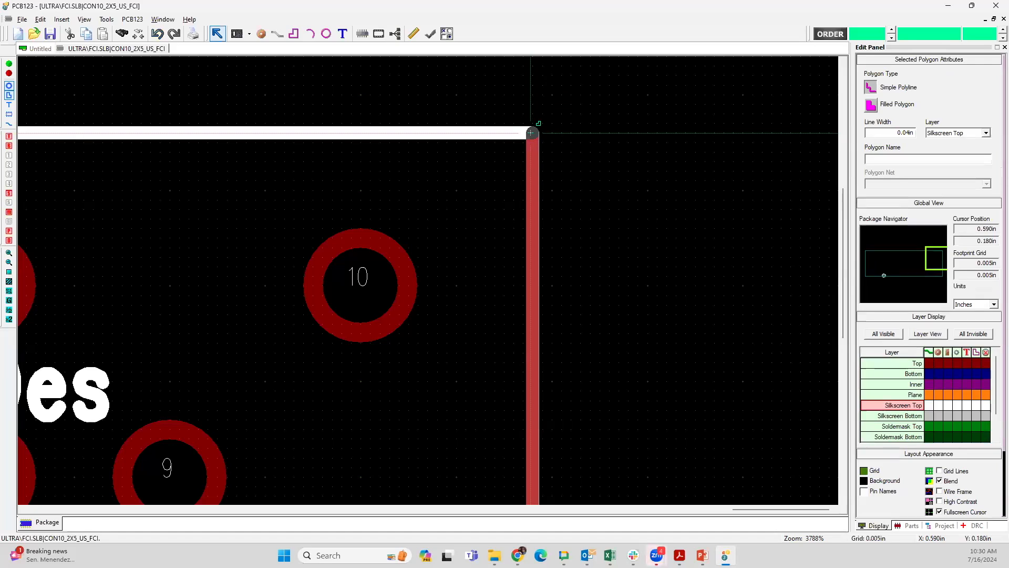
pyautogui.moveTo(532, 133); pyautogui.dragTo(363, 134)
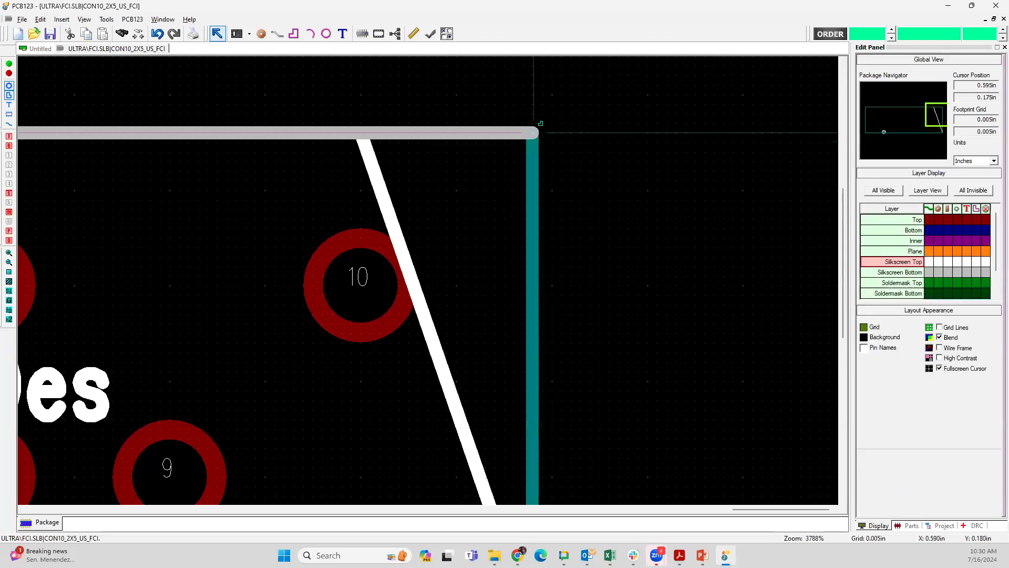
# Step: Shorten the upper silkscreen outline line so it ends at the slanted line's upper end, above pin 10
pyautogui.click(369, 132)
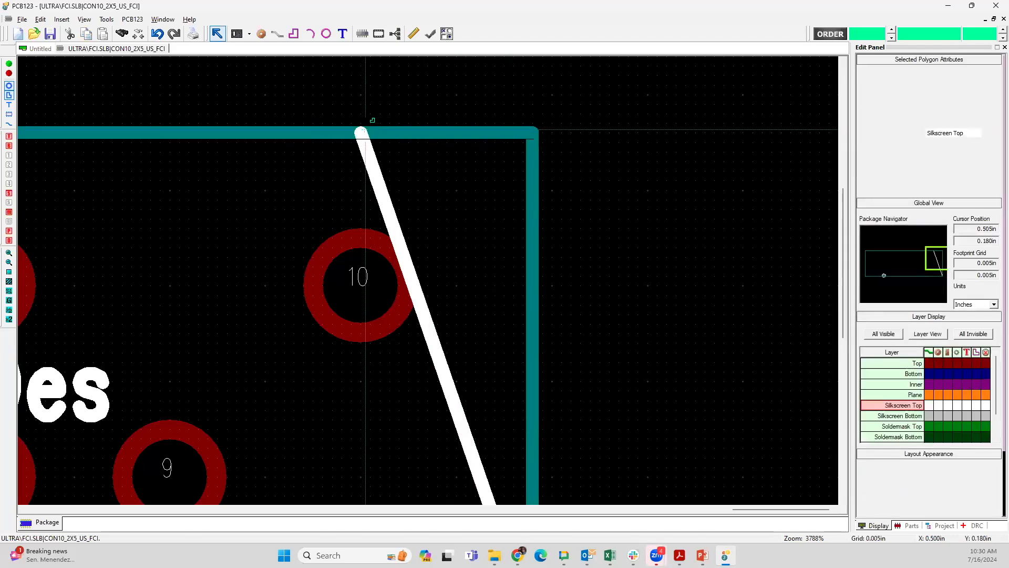
pyautogui.click(365, 130)
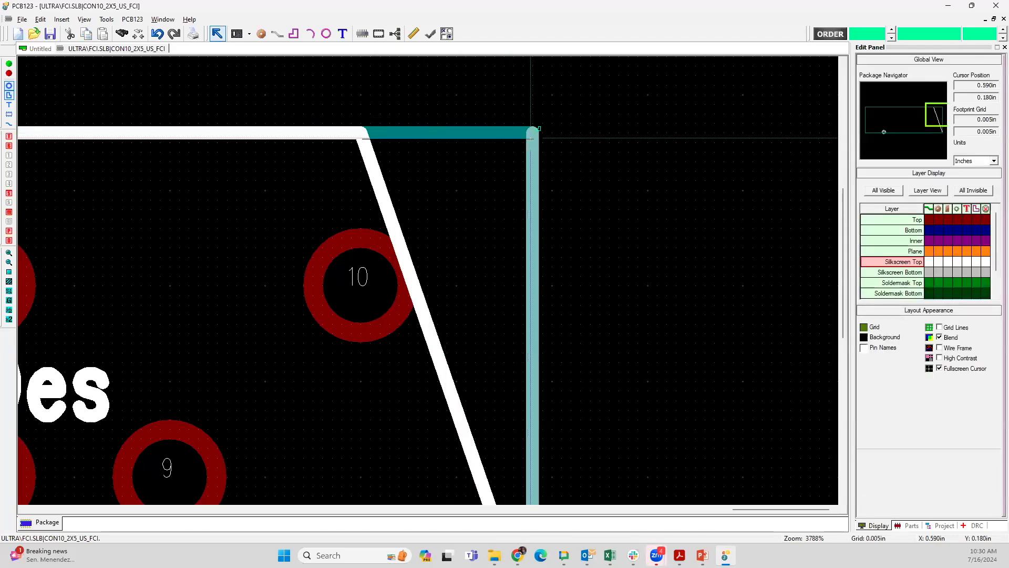
pyautogui.click(369, 130)
pyautogui.click(365, 132)
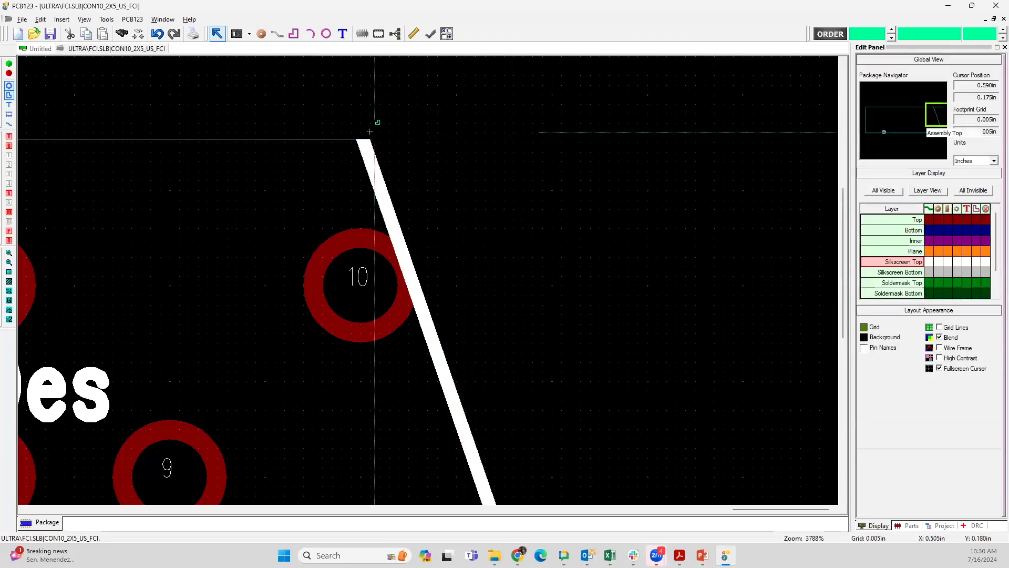
pyautogui.click(364, 133)
pyautogui.click(364, 133)
# Step: Straighten the slanted silkscreen outline line by moving its lower end to sit vertically below its upper end
pyautogui.moveTo(446, 396); pyautogui.dragTo(440, 96, button='middle')
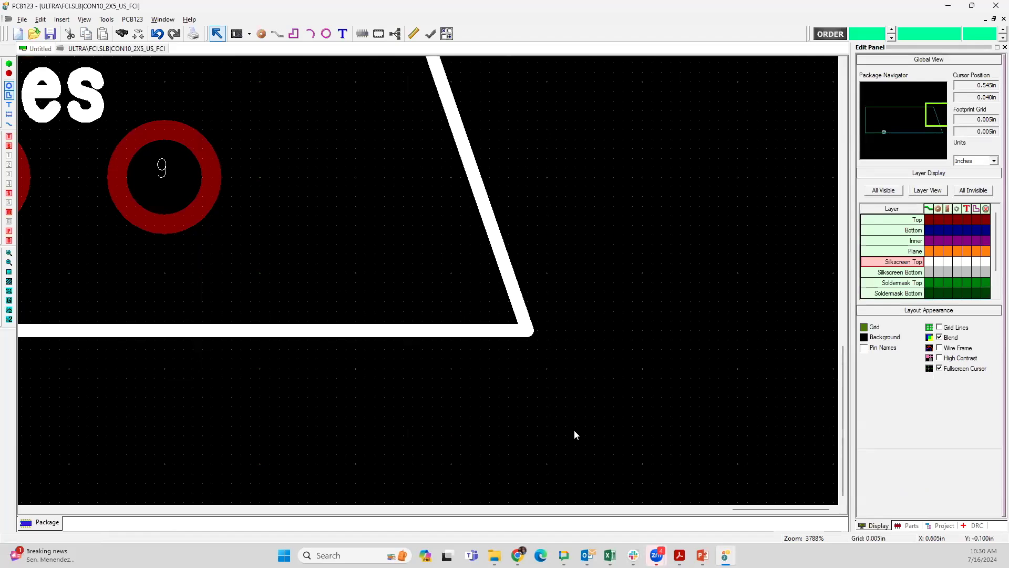
pyautogui.click(528, 330)
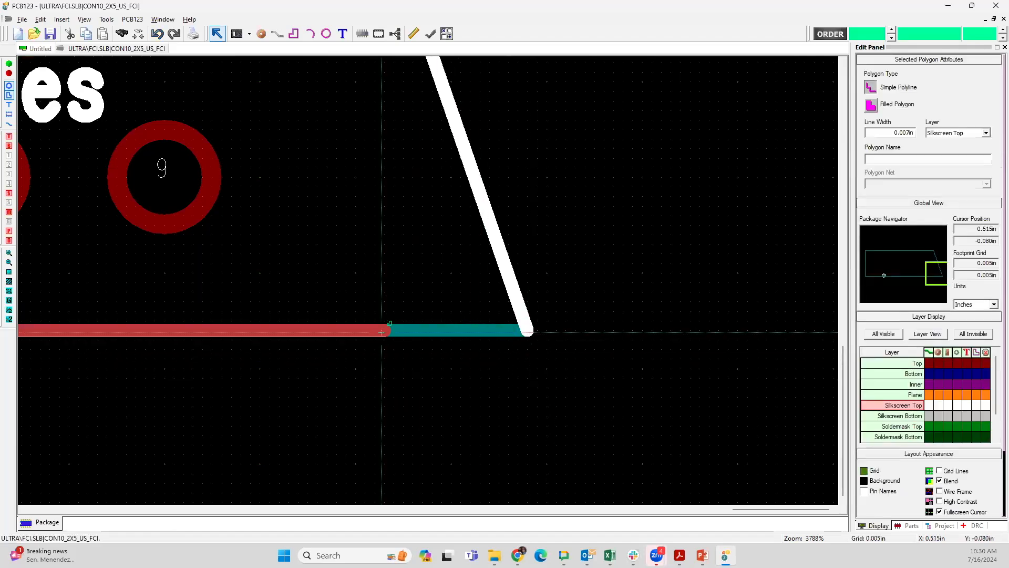
pyautogui.press('Escape')
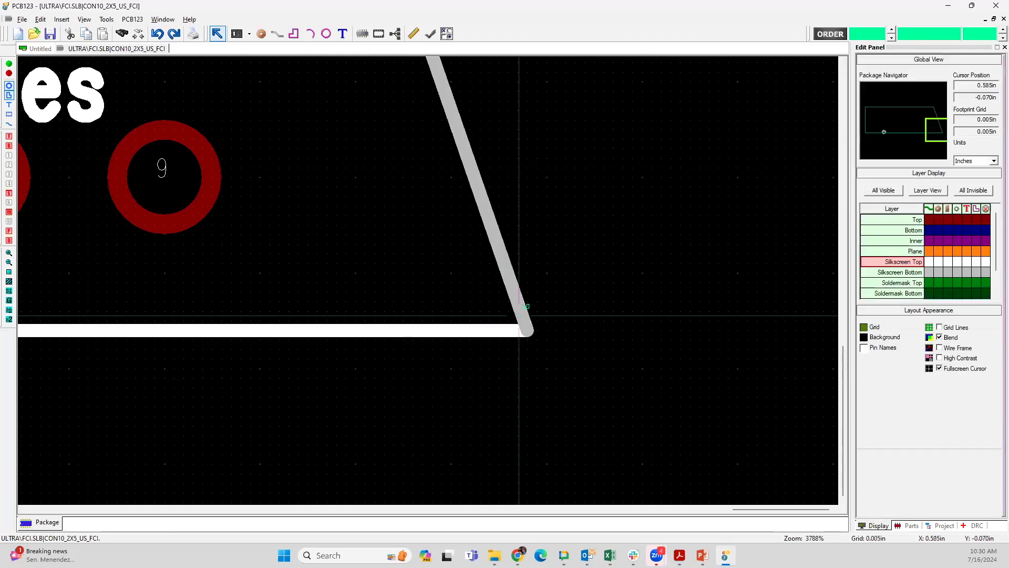
pyautogui.moveTo(519, 315); pyautogui.dragTo(352, 332)
pyautogui.press('Escape')
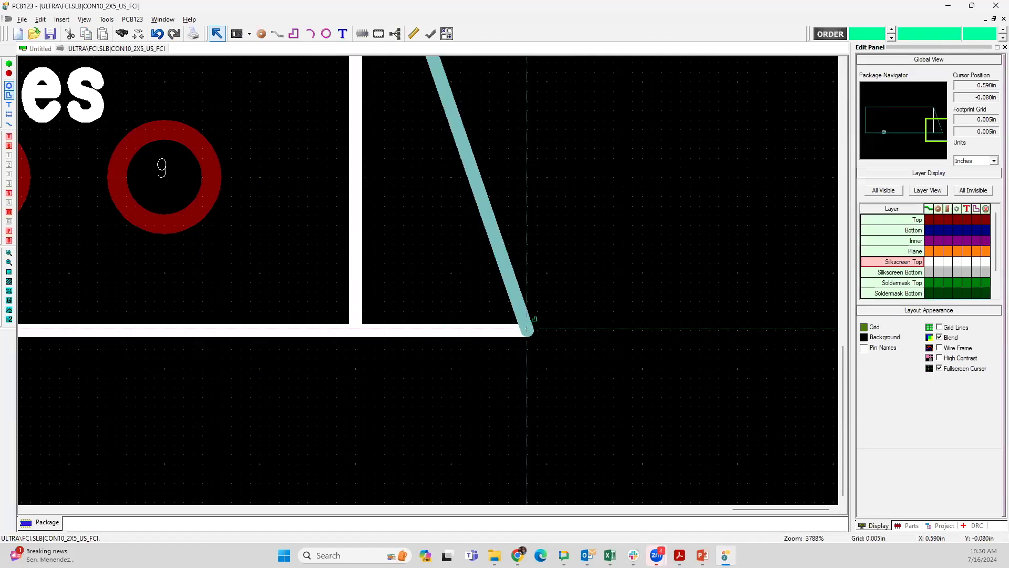
pyautogui.moveTo(527, 328); pyautogui.dragTo(356, 331)
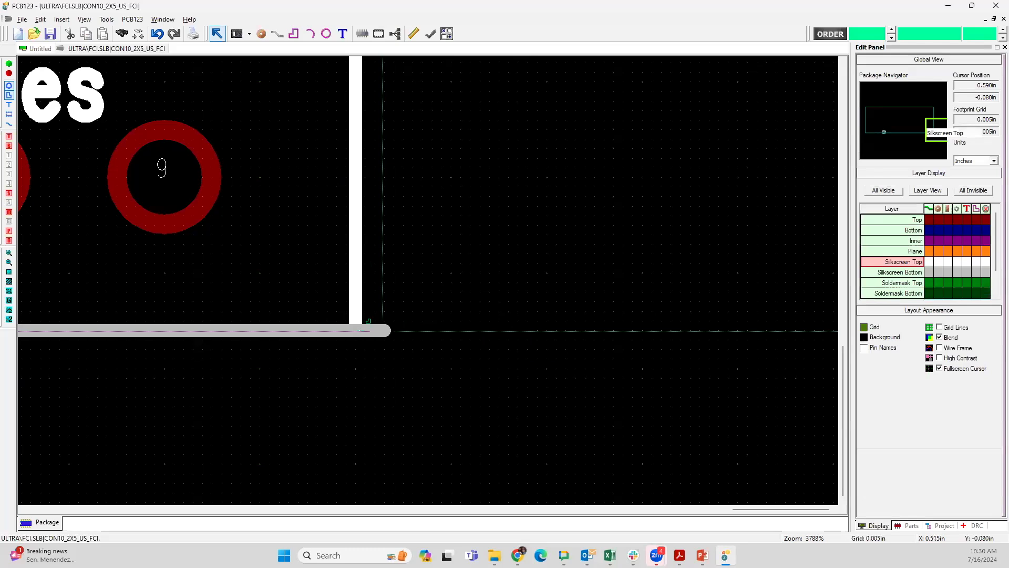
# Step: Shorten the lower silkscreen outline line so it ends at the vertical line's lower end, closing the rectangular outline's corner
pyautogui.click(355, 331)
pyautogui.moveTo(353, 330); pyautogui.dragTo(355, 330)
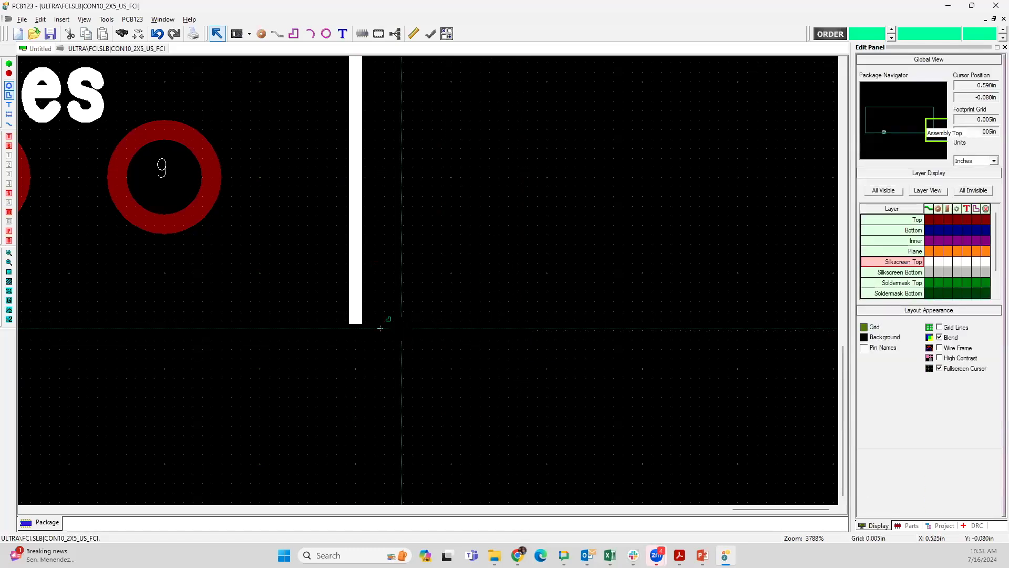
pyautogui.click(364, 330)
pyautogui.click(357, 326)
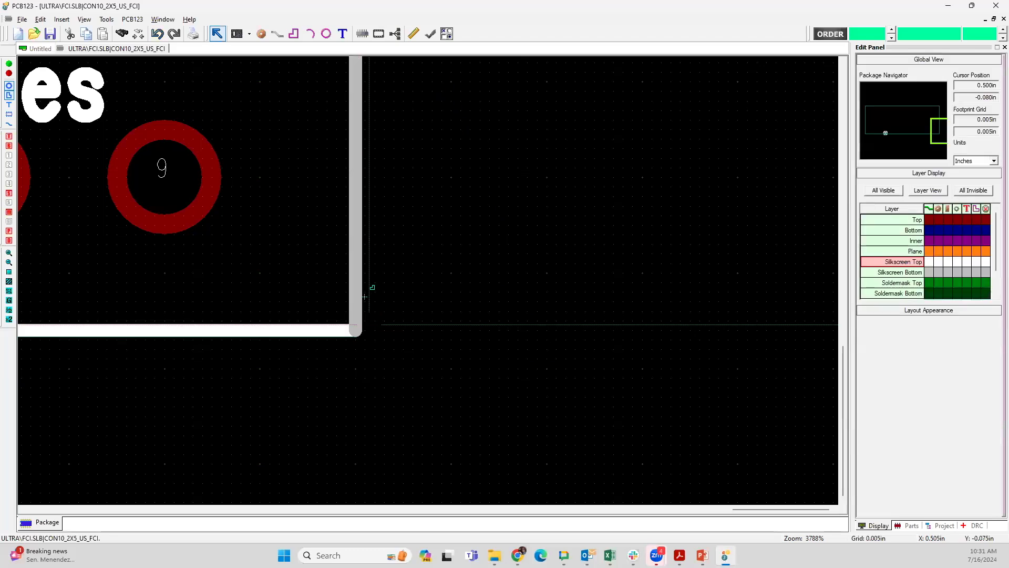
# Step: Delete pins 9 and 10 from the footprint, leaving only pins 1 to 8
pyautogui.scroll(-1, 310, 229)
pyautogui.scroll(-1, 425, 282)
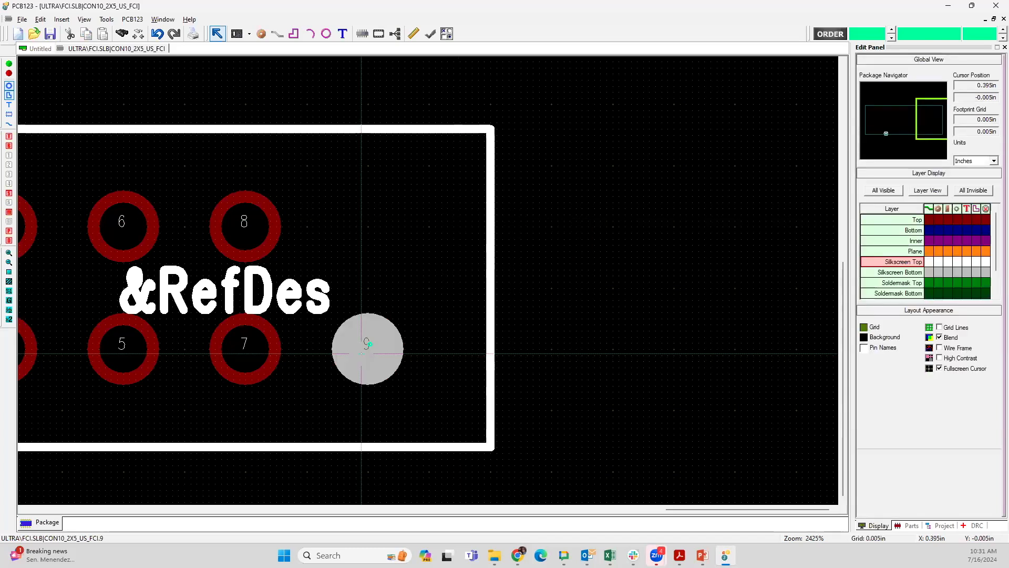
pyautogui.press('Delete')
pyautogui.scroll(-4, 338, 337)
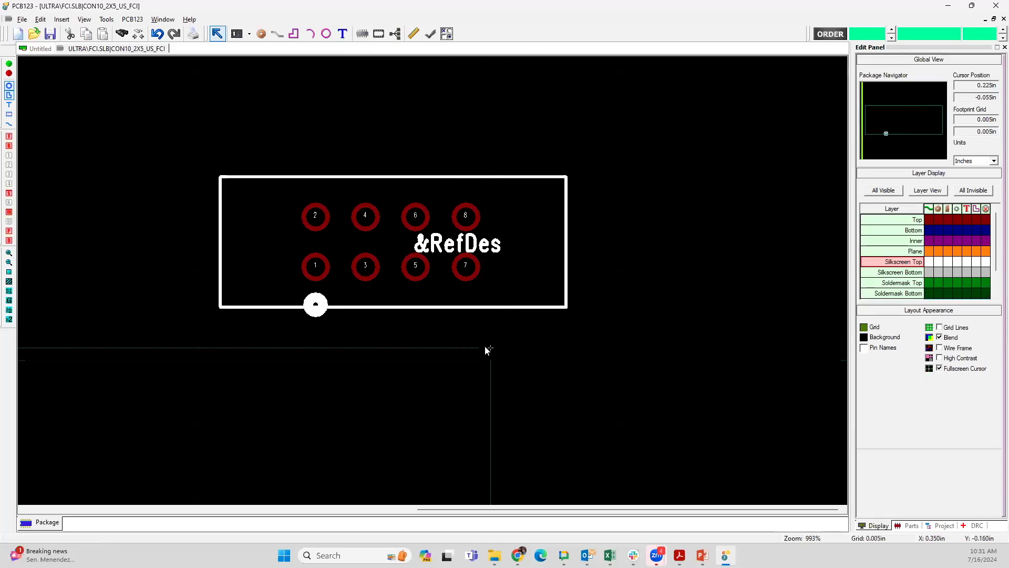
# Step: Start saving the footprint CON10_2X5_US_FCI and select CUSTOM\ORIONSAMPLEDESIGN.SLB as its library
pyautogui.moveTo(458, 274)
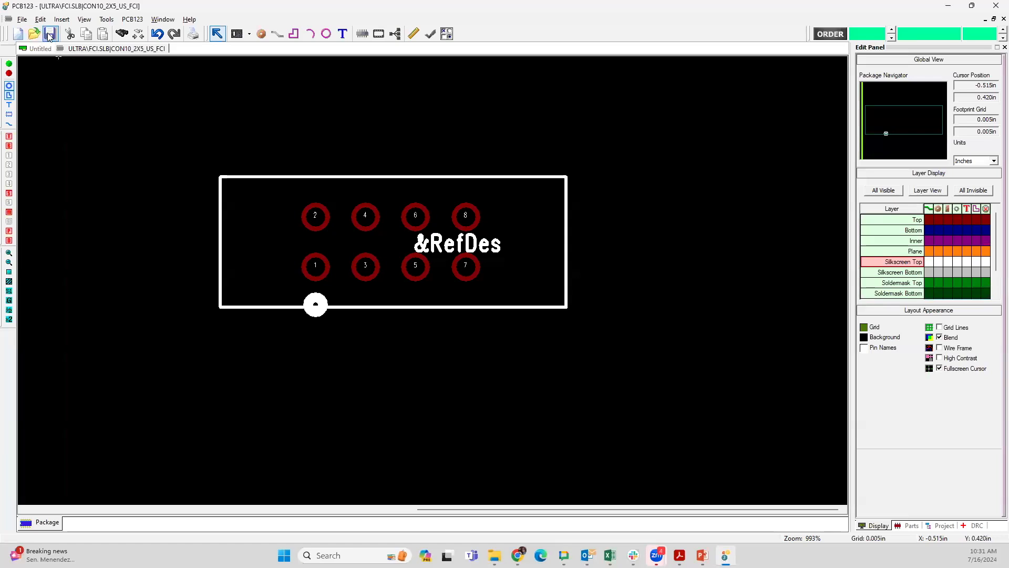
pyautogui.click(22, 19)
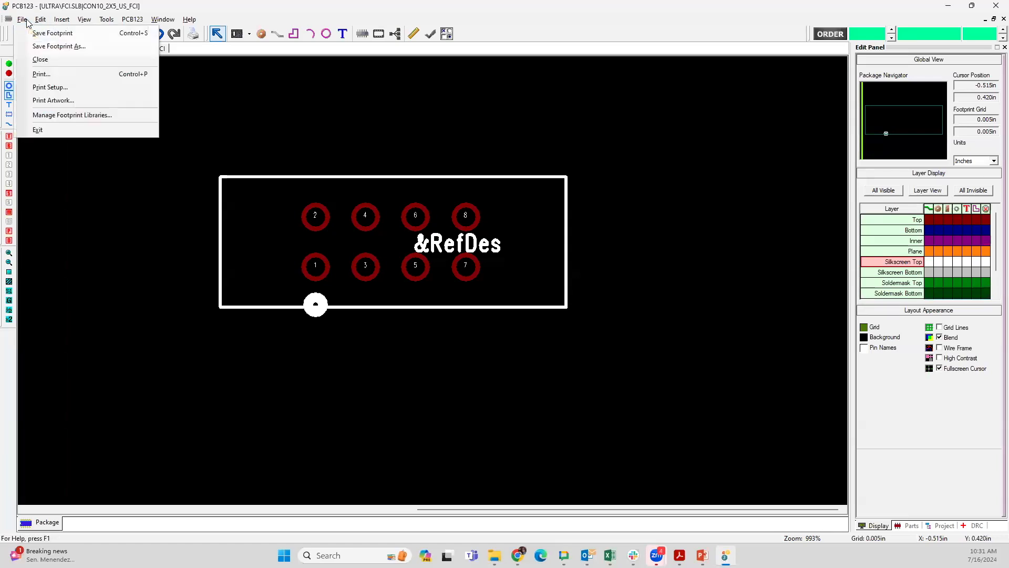
pyautogui.click(196, 110)
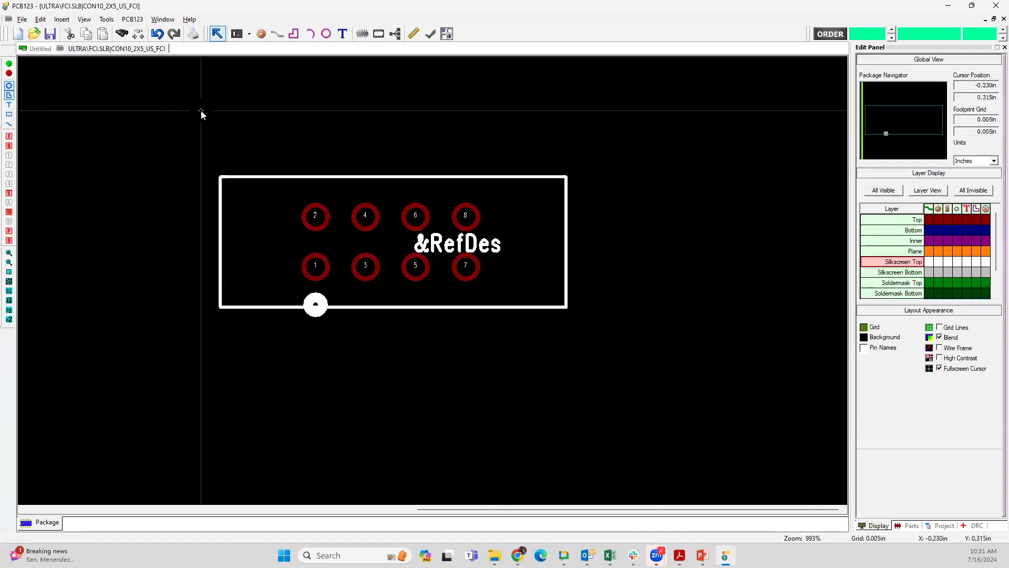
pyautogui.click(50, 35)
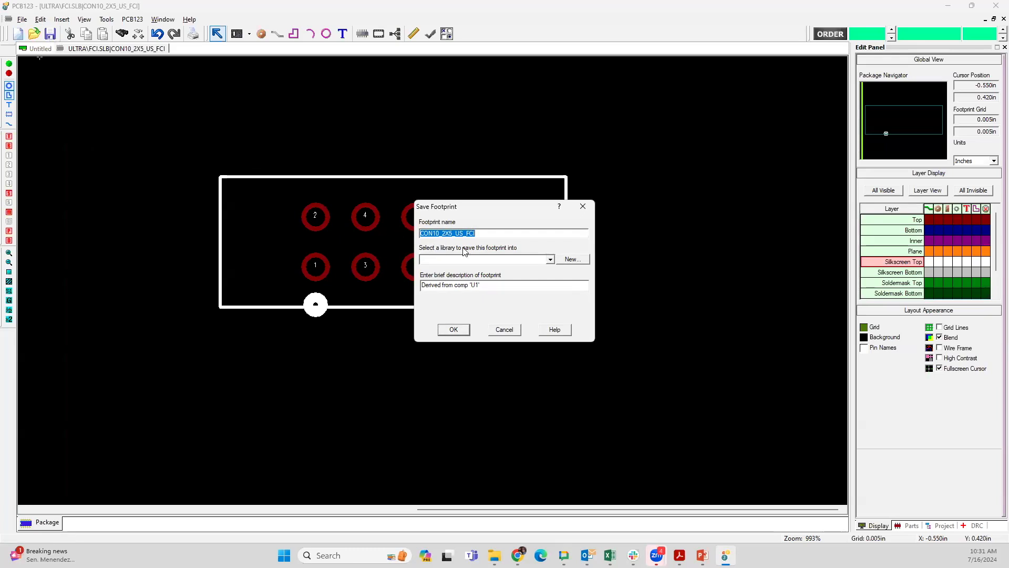
pyautogui.click(453, 260)
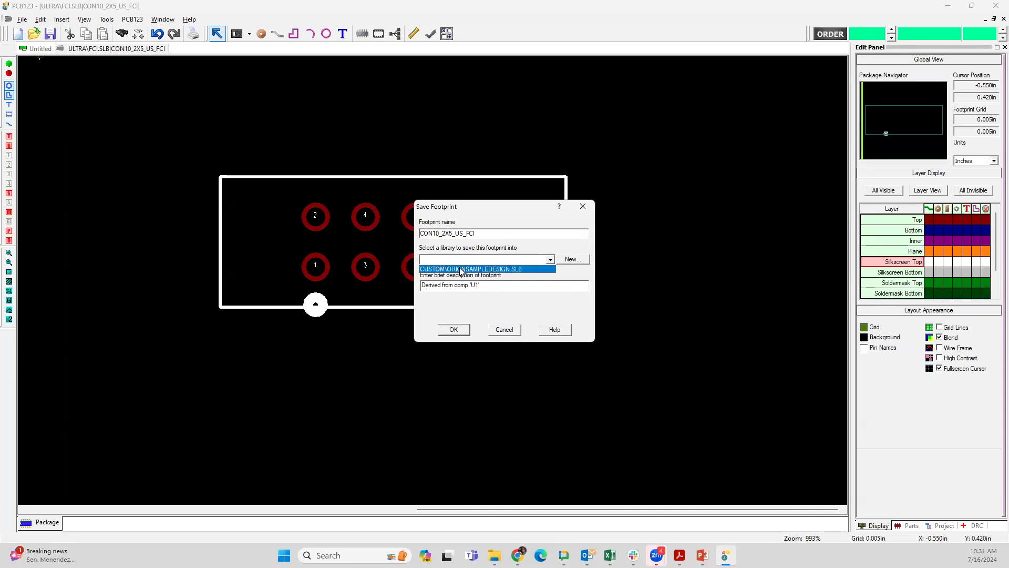
pyautogui.click(461, 270)
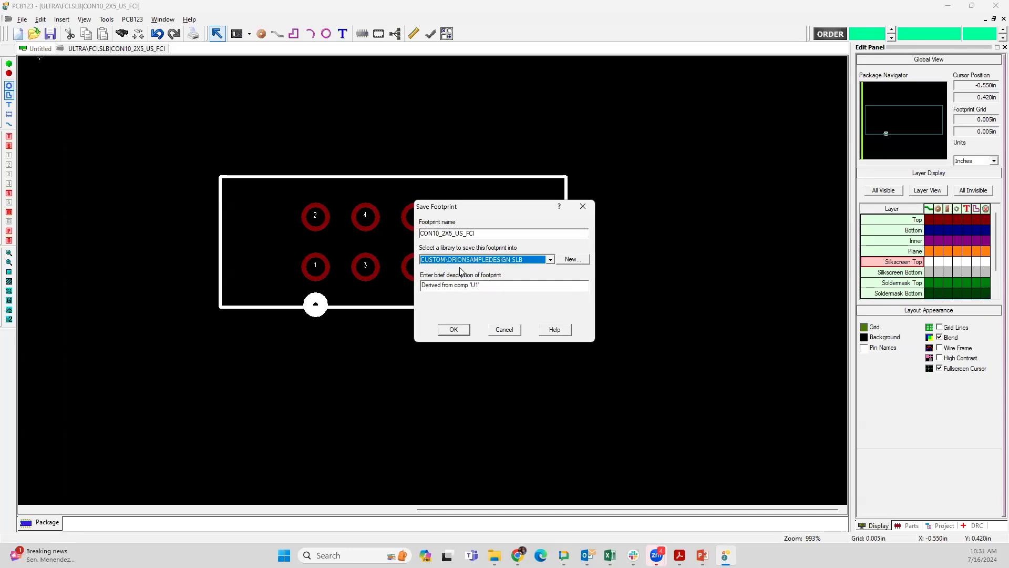
pyautogui.click(487, 285)
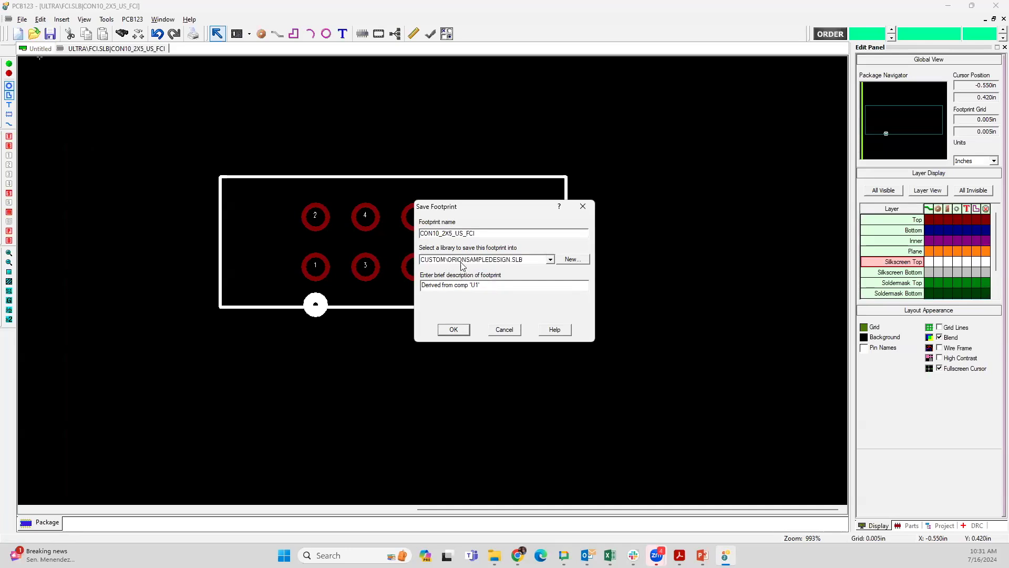
# Step: Create a footprint library named "connectors" with the description "modified part" and save the footprint into it
pyautogui.click(569, 261)
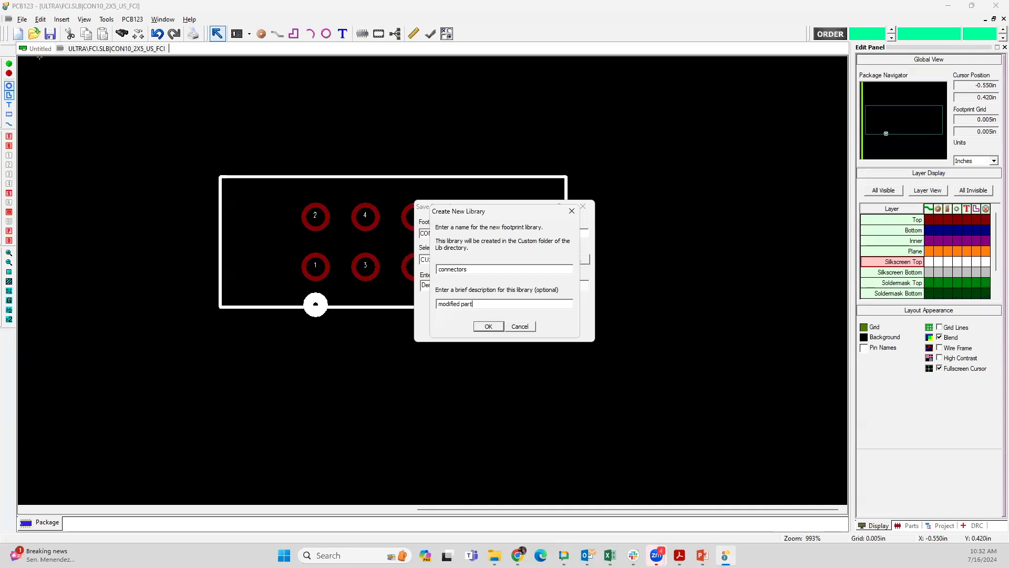
pyautogui.click(489, 326)
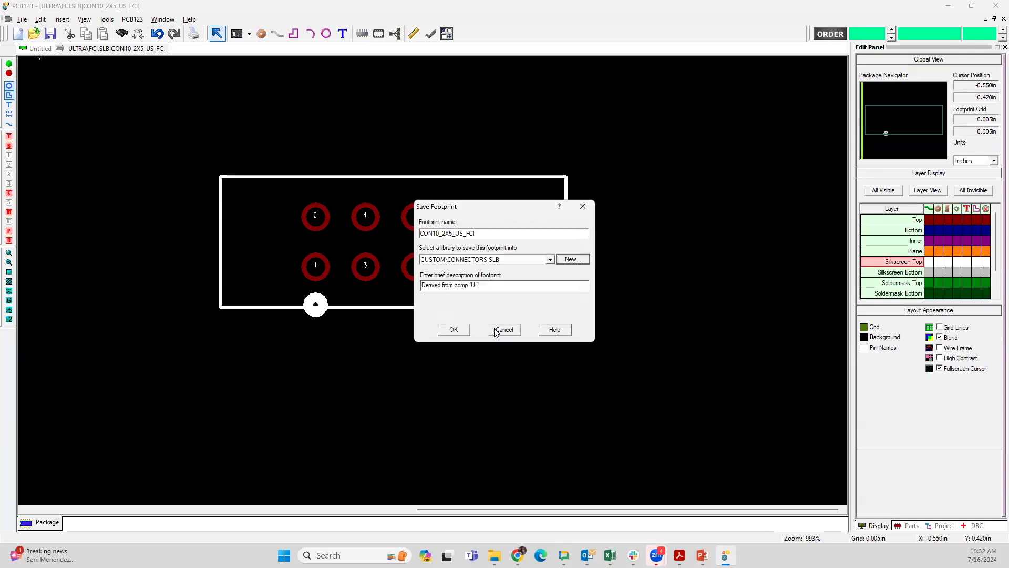
pyautogui.click(454, 330)
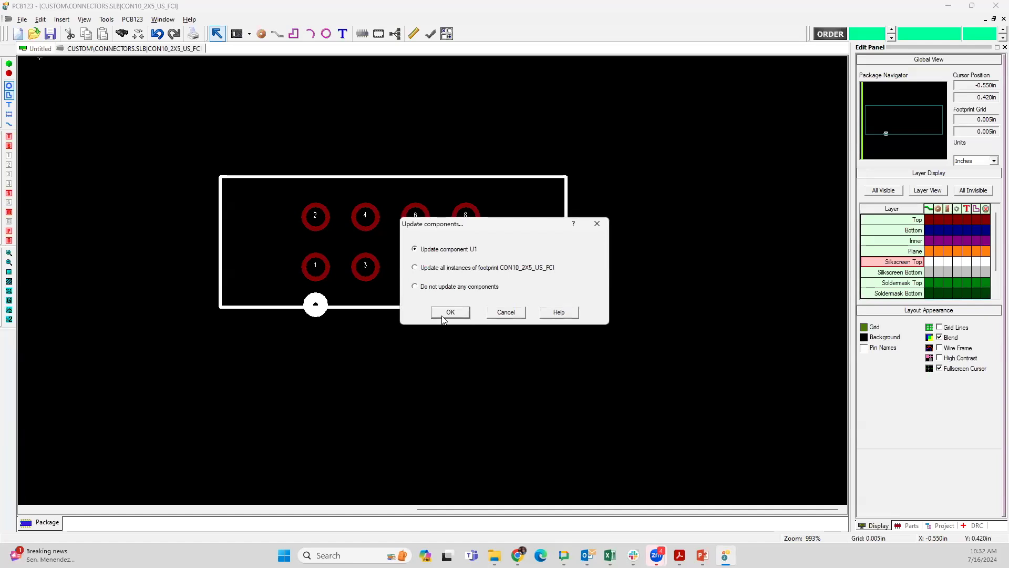
# Step: Update only component U1 with the modified footprint and accept the replacement of its schematic symbol
pyautogui.click(450, 312)
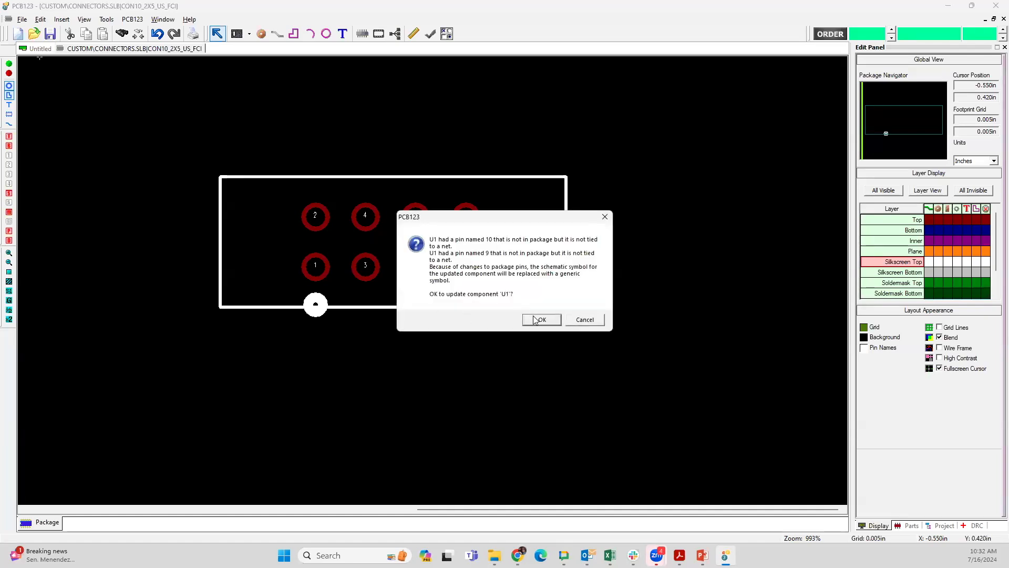
pyautogui.click(535, 320)
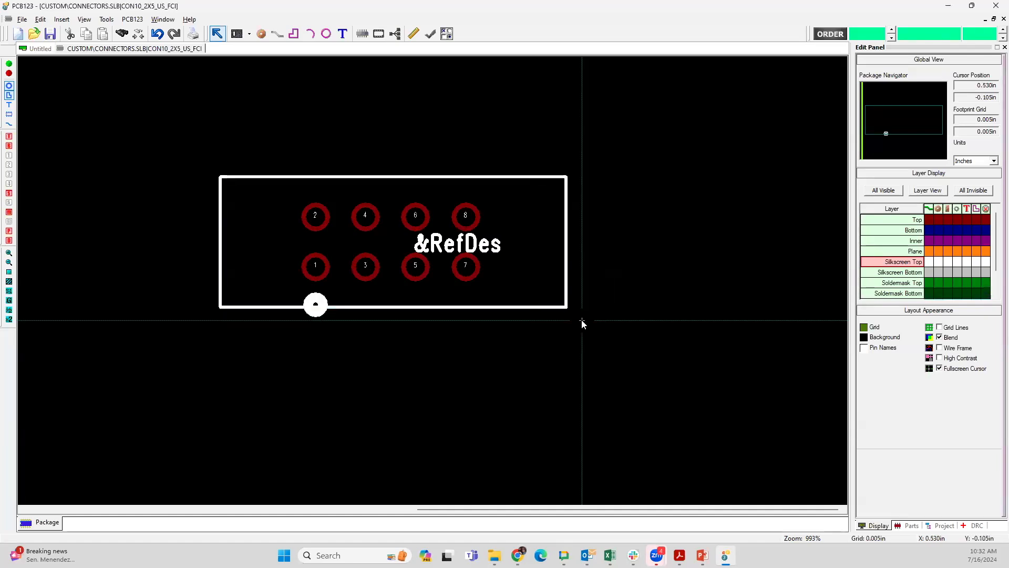
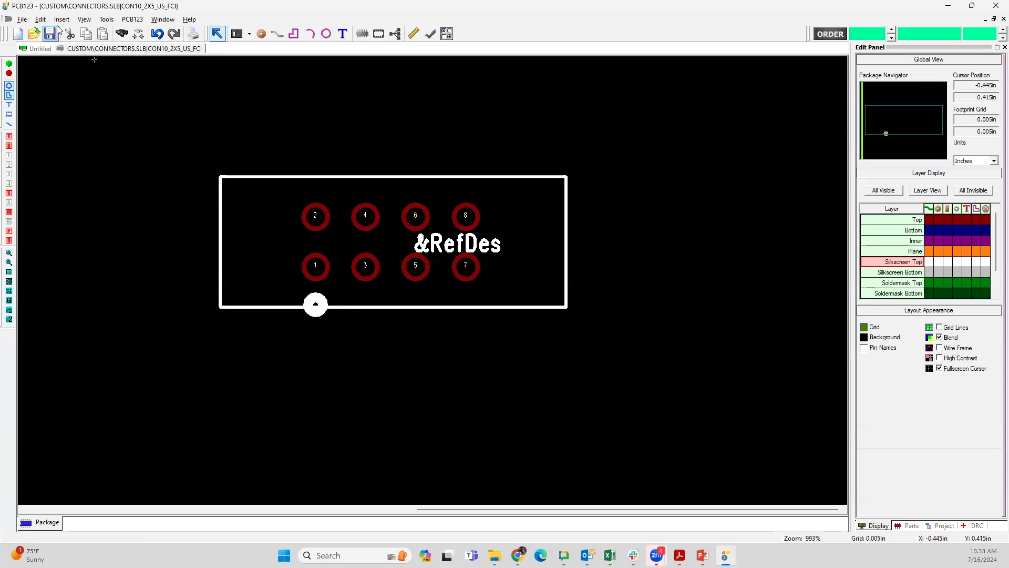
# Step: Return to the untitled board layout and examine U1's updated eight-pin footprint and its package details
pyautogui.click(103, 21)
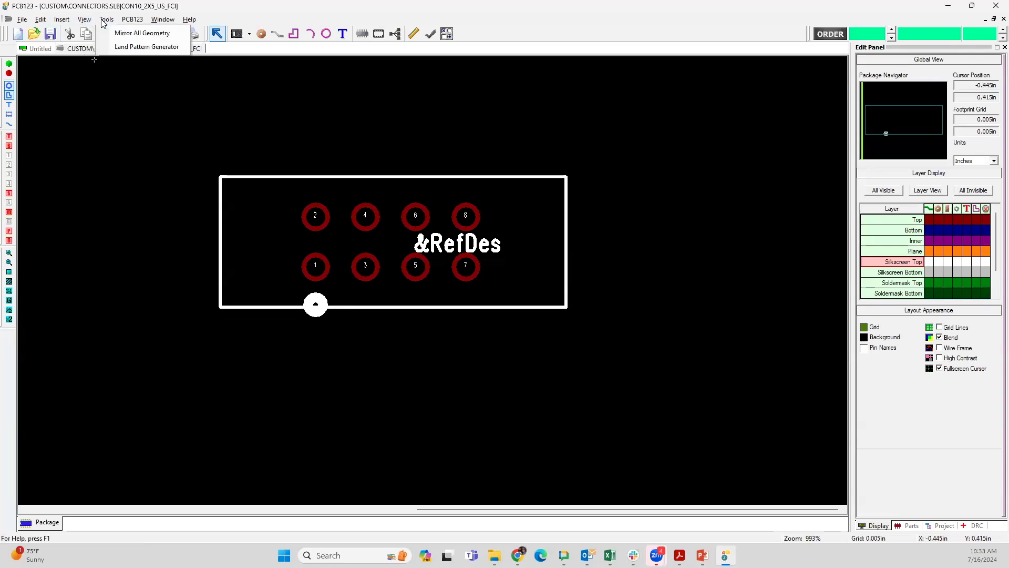
pyautogui.click(112, 21)
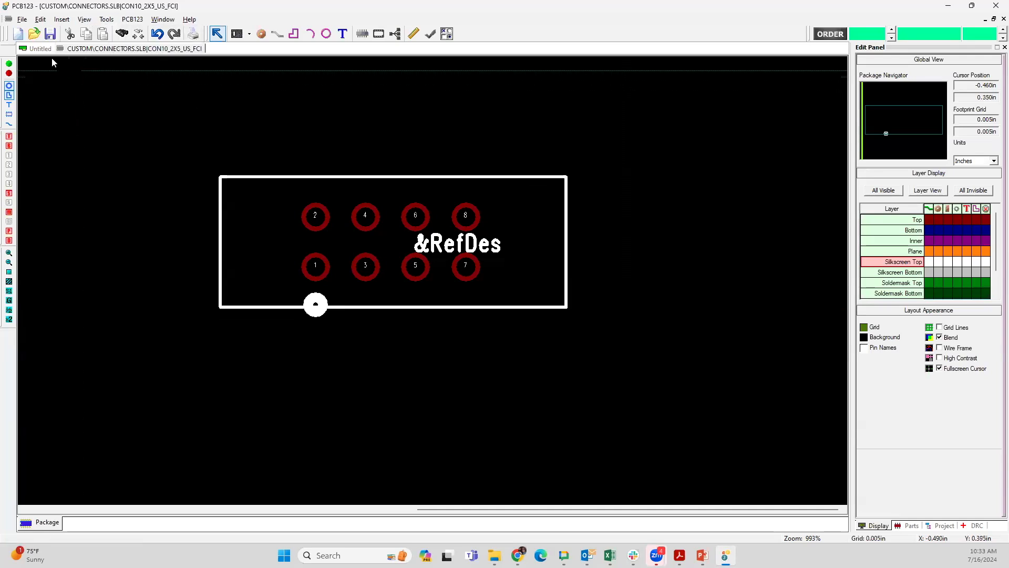
pyautogui.click(40, 48)
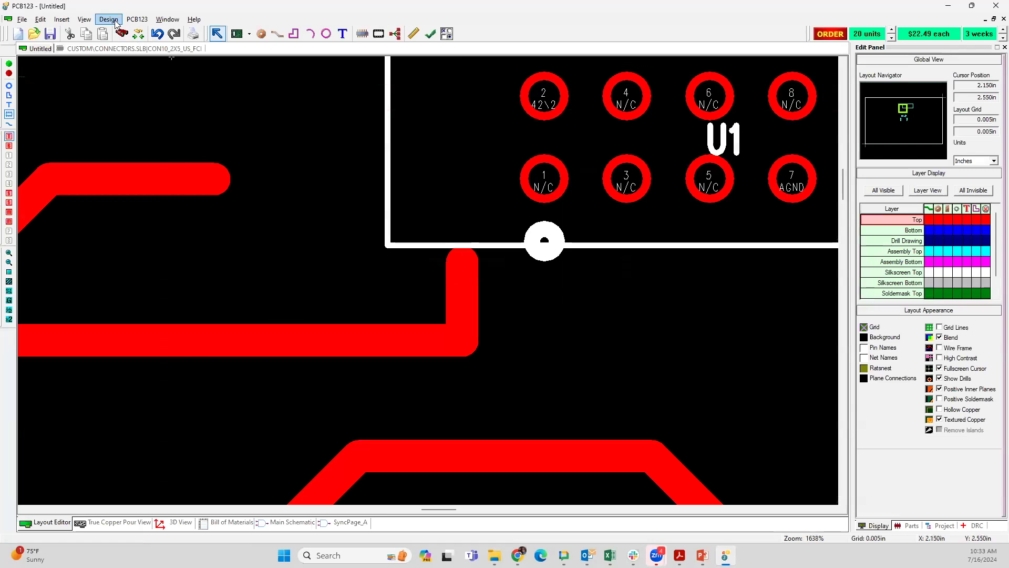
pyautogui.click(138, 20)
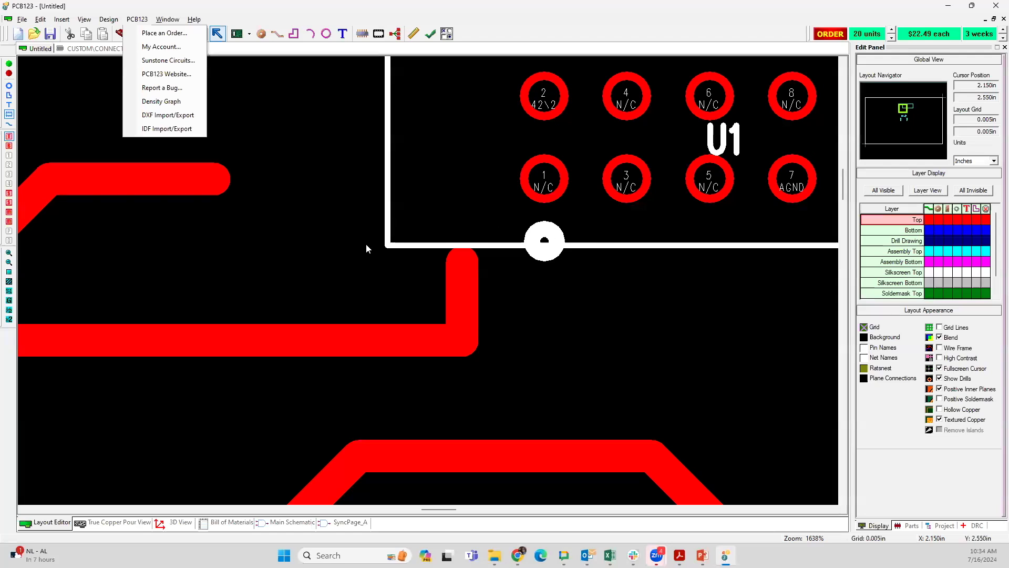
pyautogui.moveTo(357, 215); pyautogui.dragTo(117, 338, button='middle')
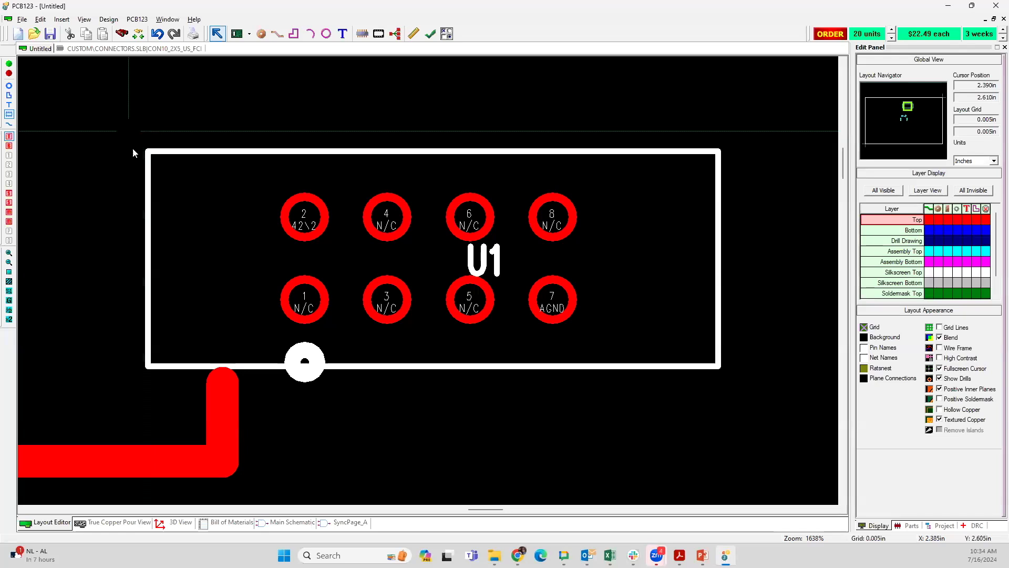
pyautogui.click(187, 178)
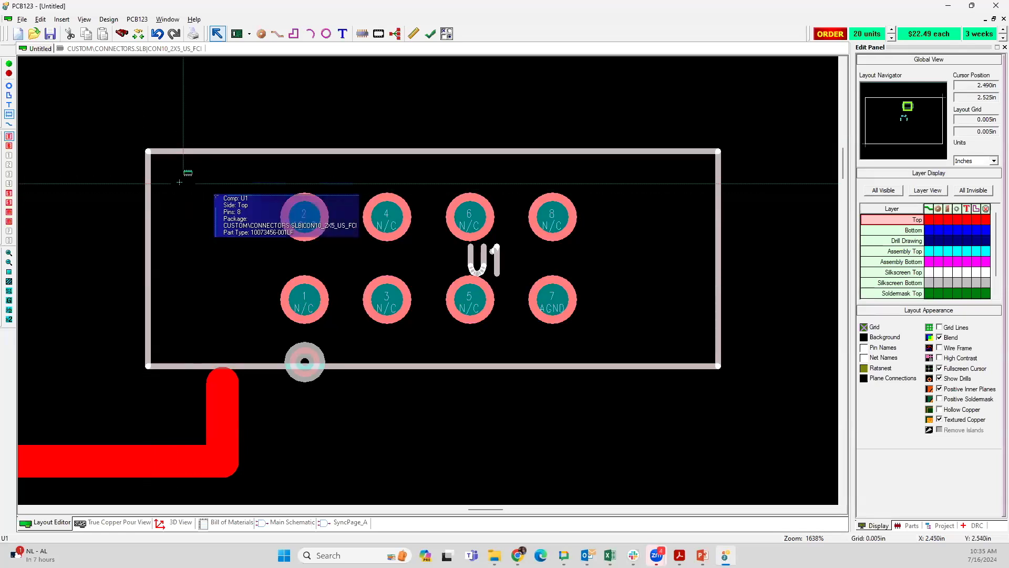
pyautogui.moveTo(179, 182)
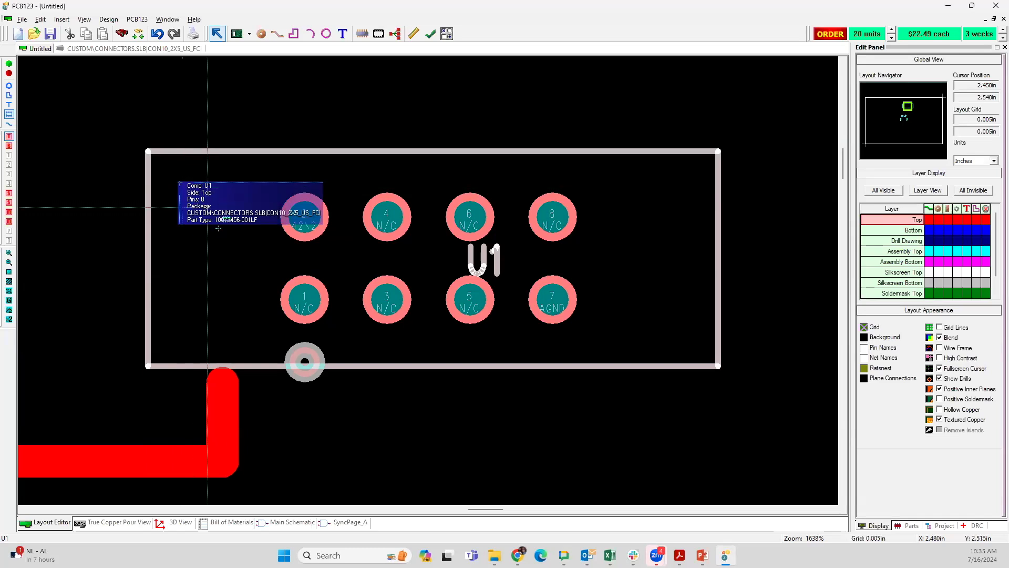
# Step: Set the layout grid to 2.5 by 3 in and narrow the board outline to 2.5 in by moving its two right corners
pyautogui.scroll(-6, 420, 286)
pyautogui.scroll(-3, 436, 320)
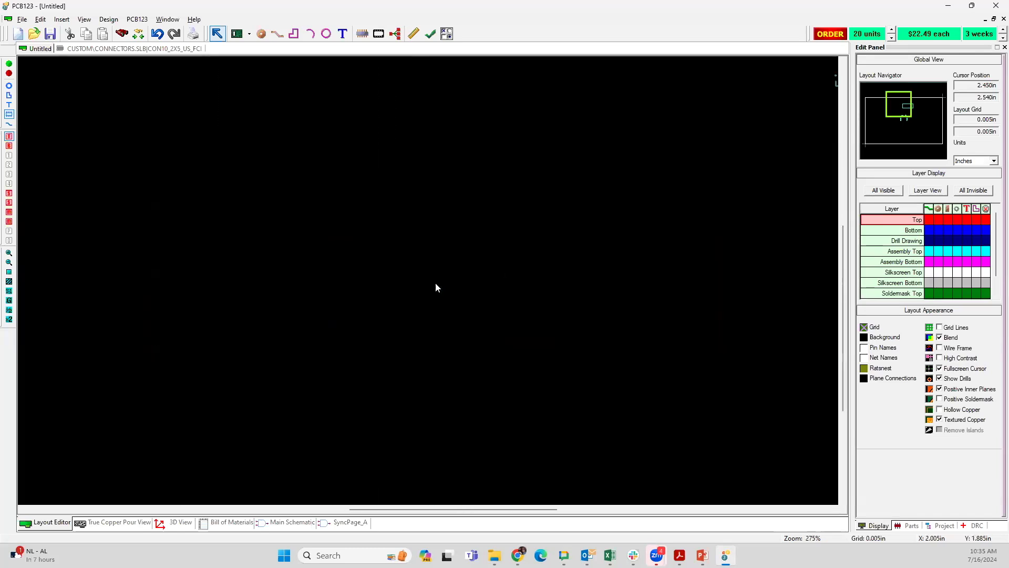
pyautogui.moveTo(471, 310); pyautogui.dragTo(457, 290, button='middle')
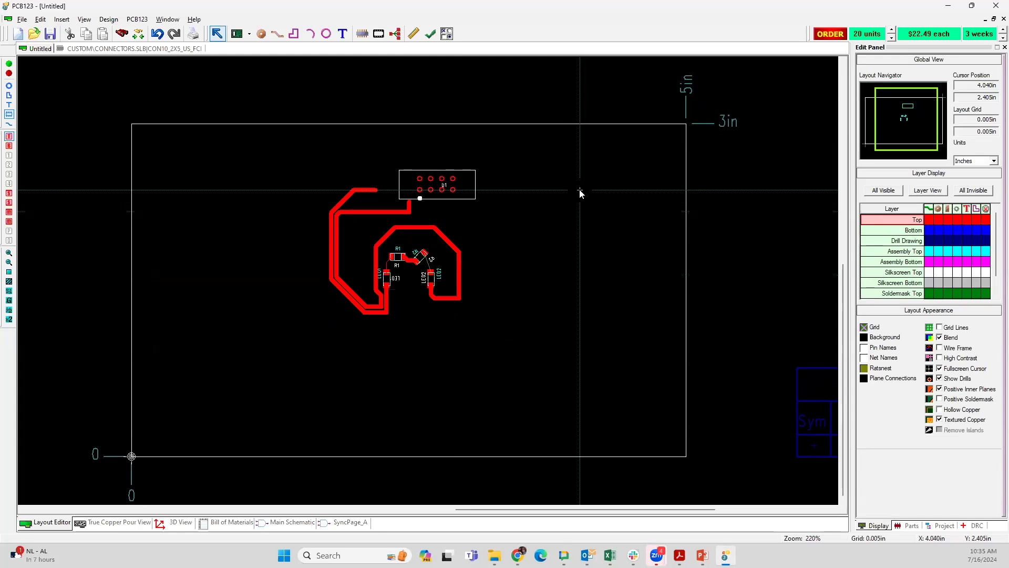
pyautogui.press('g')
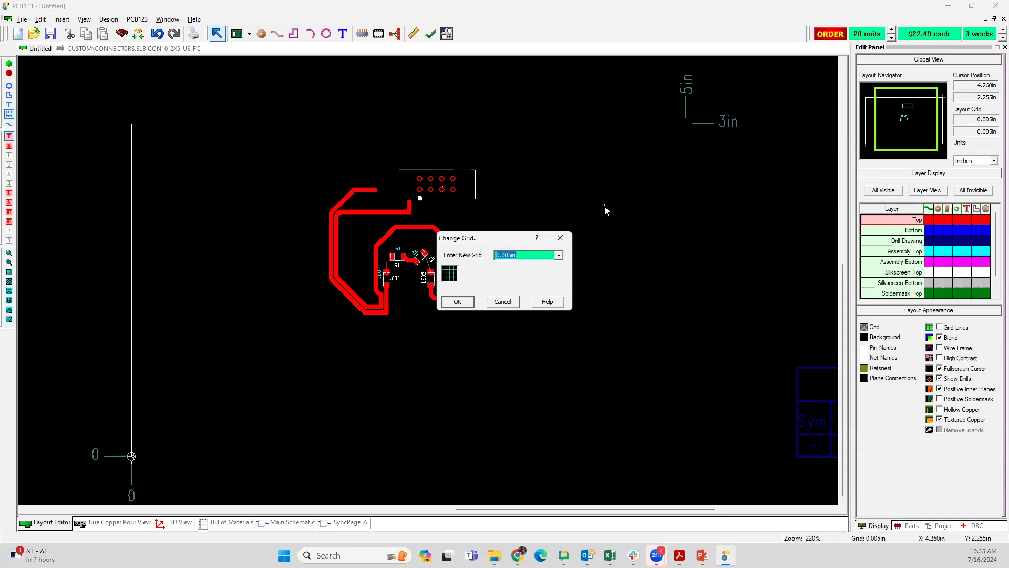
pyautogui.write('2.5,3')
pyautogui.click(457, 303)
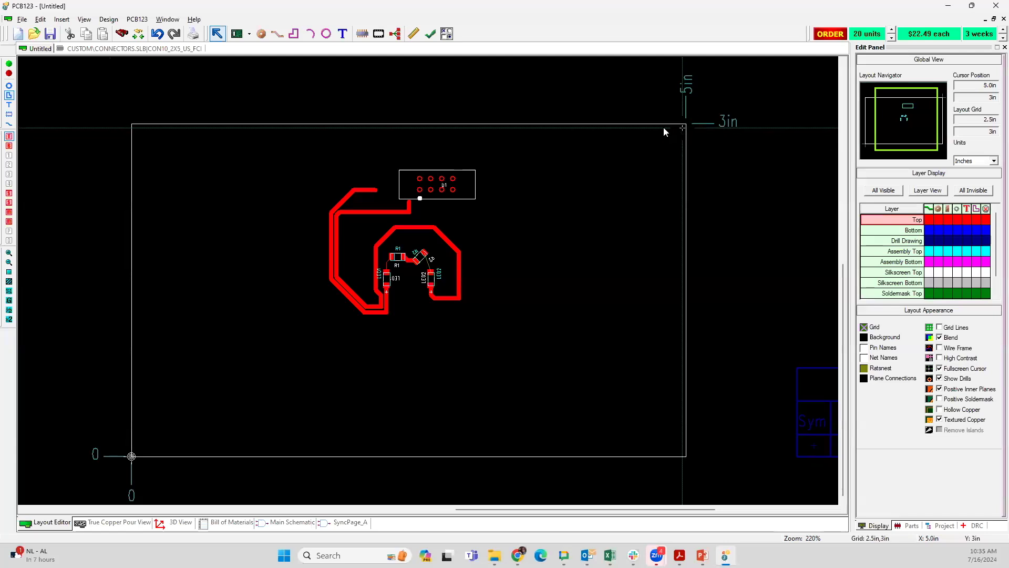
pyautogui.moveTo(686, 124)
pyautogui.mouseDown()
pyautogui.moveTo(561, 142)
pyautogui.moveTo(434, 134)
pyautogui.mouseUp()
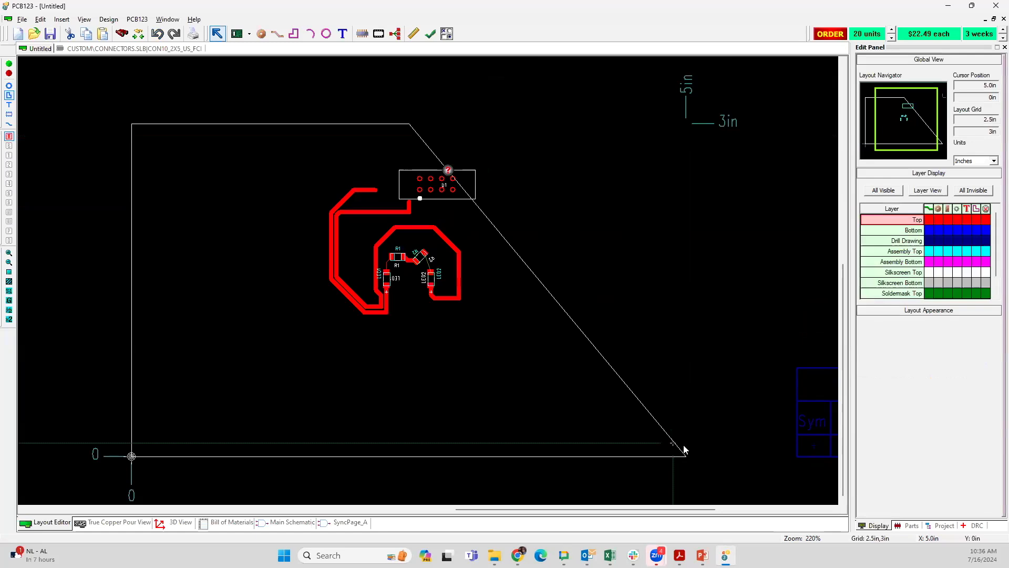
pyautogui.moveTo(683, 447); pyautogui.dragTo(448, 440)
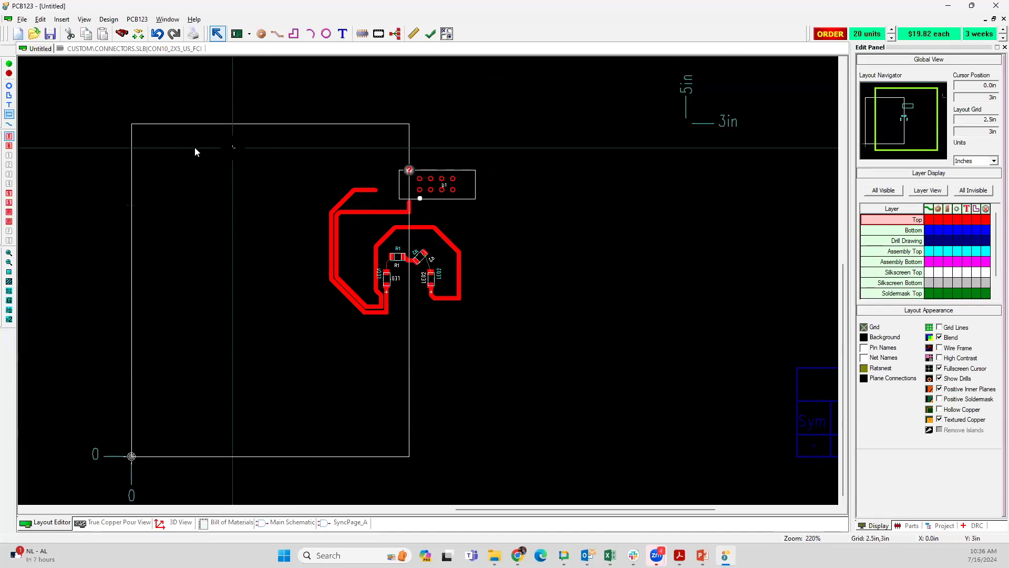
pyautogui.moveTo(221, 147); pyautogui.dragTo(531, 340)
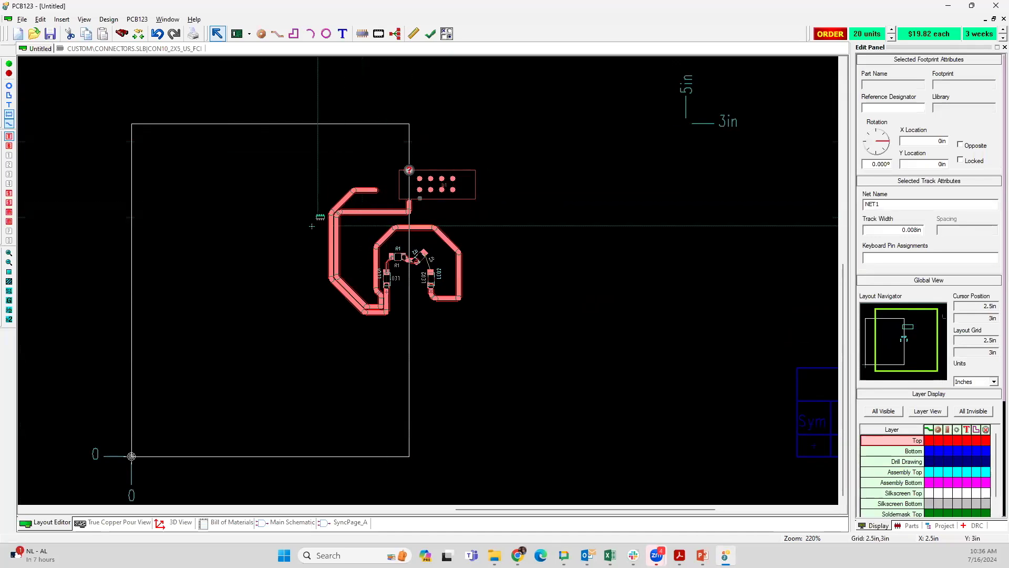
pyautogui.click(283, 236)
pyautogui.moveTo(313, 151); pyautogui.dragTo(518, 360)
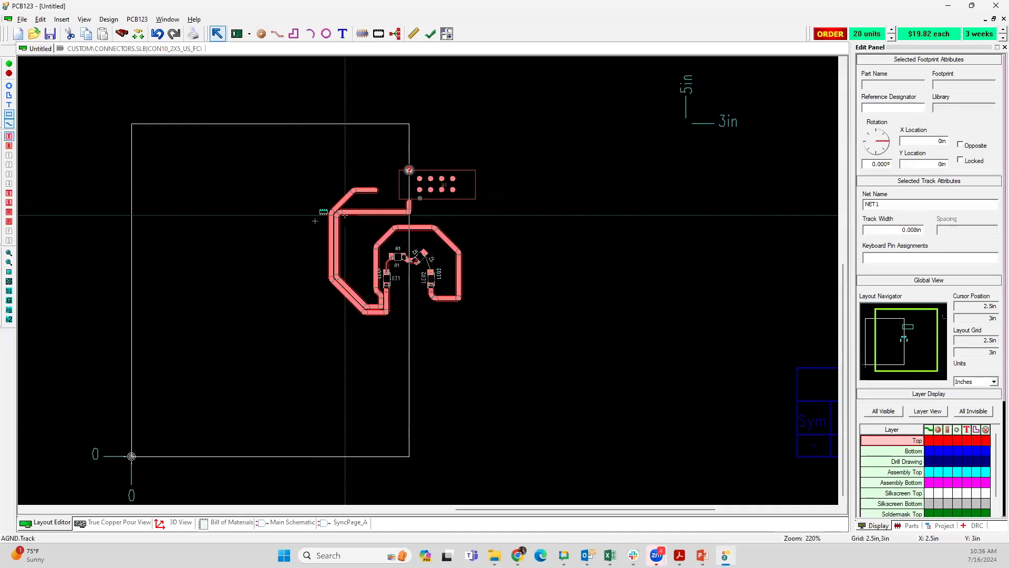
pyautogui.press('Left')
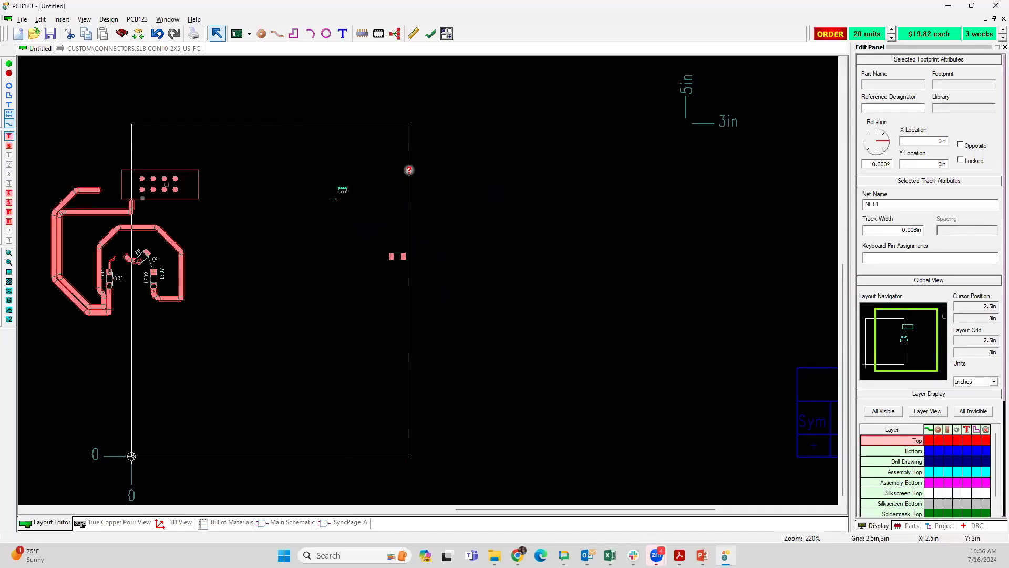
pyautogui.press('Right')
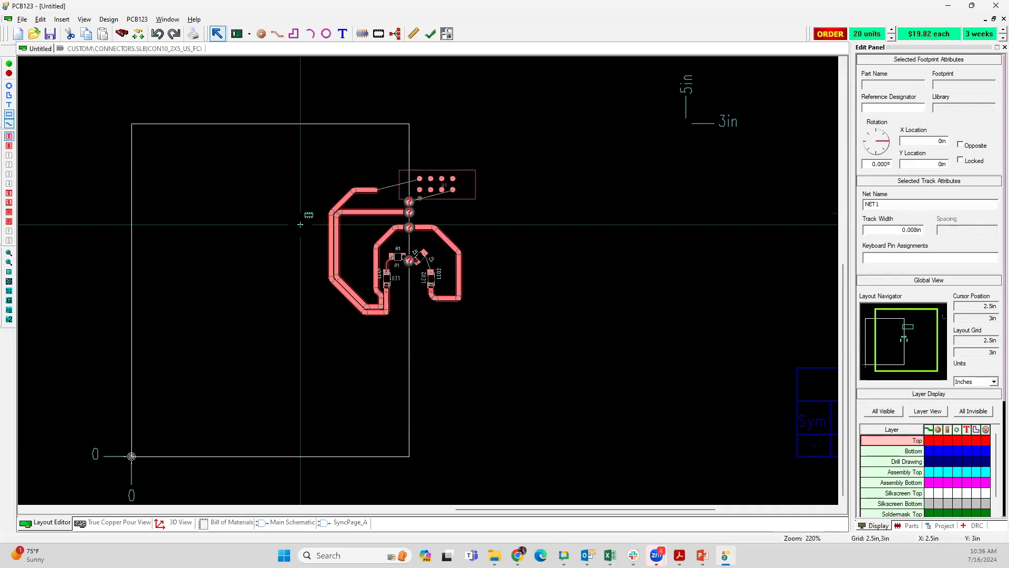
pyautogui.click(300, 224)
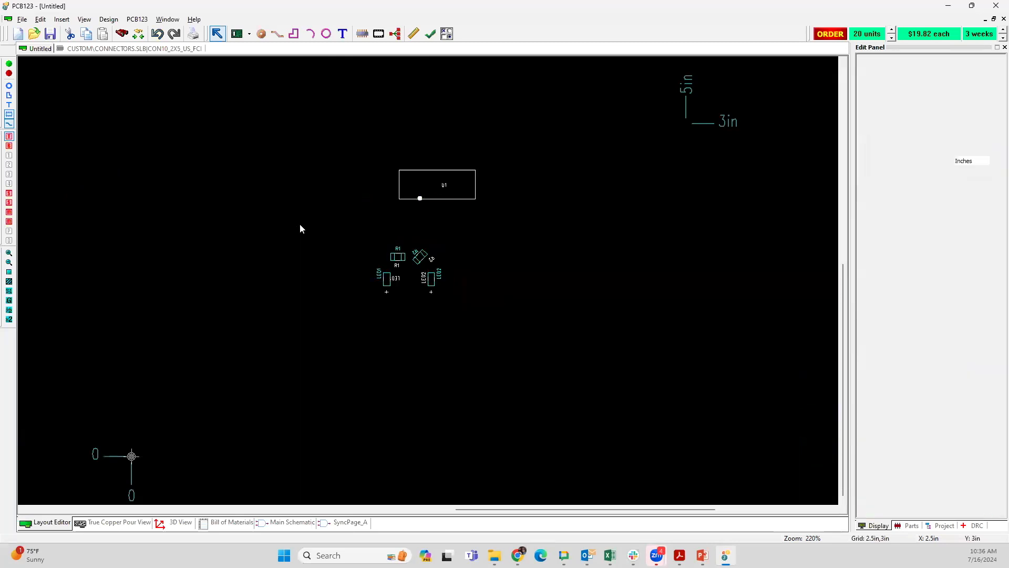
# Step: Set the layout grid to 0.1 in and move all components and tracks left and slightly down inside the board outline
pyautogui.press('g')
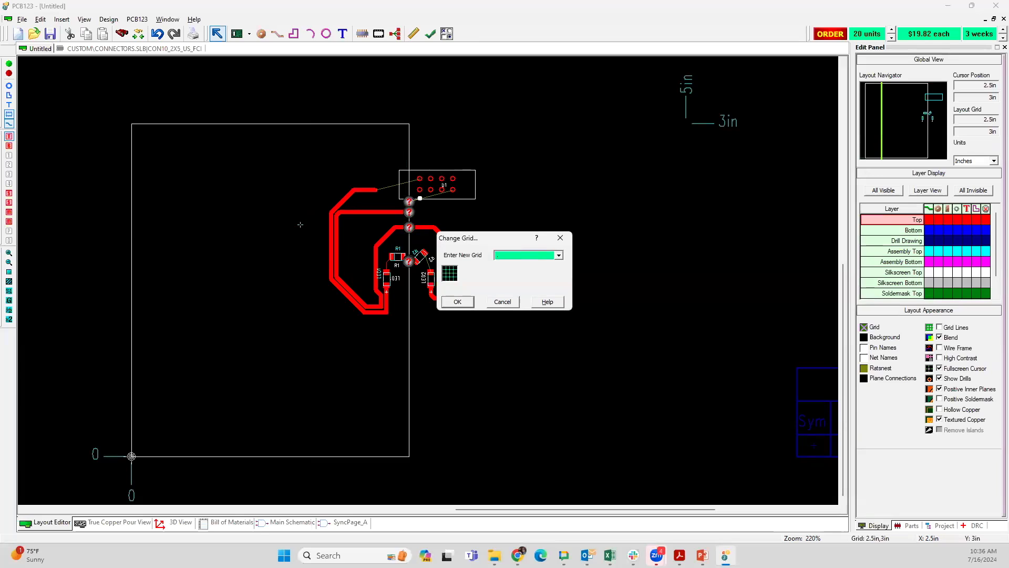
pyautogui.press('Return')
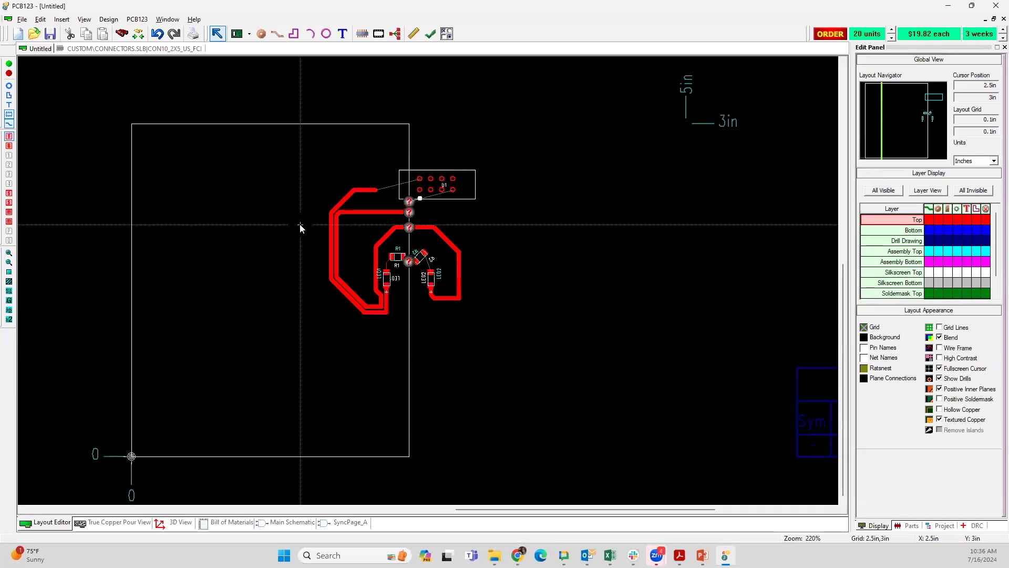
pyautogui.moveTo(313, 170); pyautogui.dragTo(539, 333)
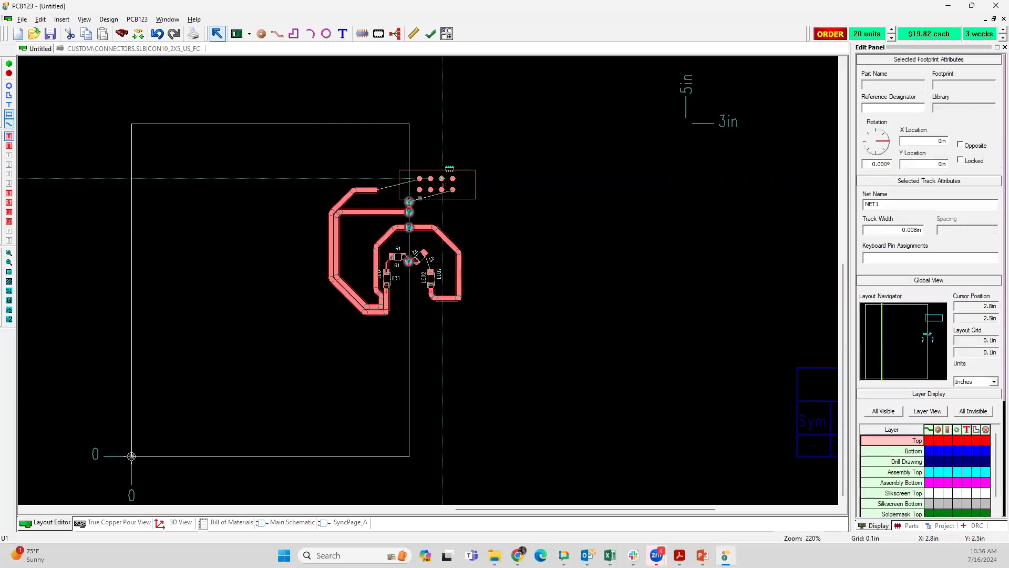
pyautogui.moveTo(450, 182); pyautogui.dragTo(307, 213)
pyautogui.click(408, 202)
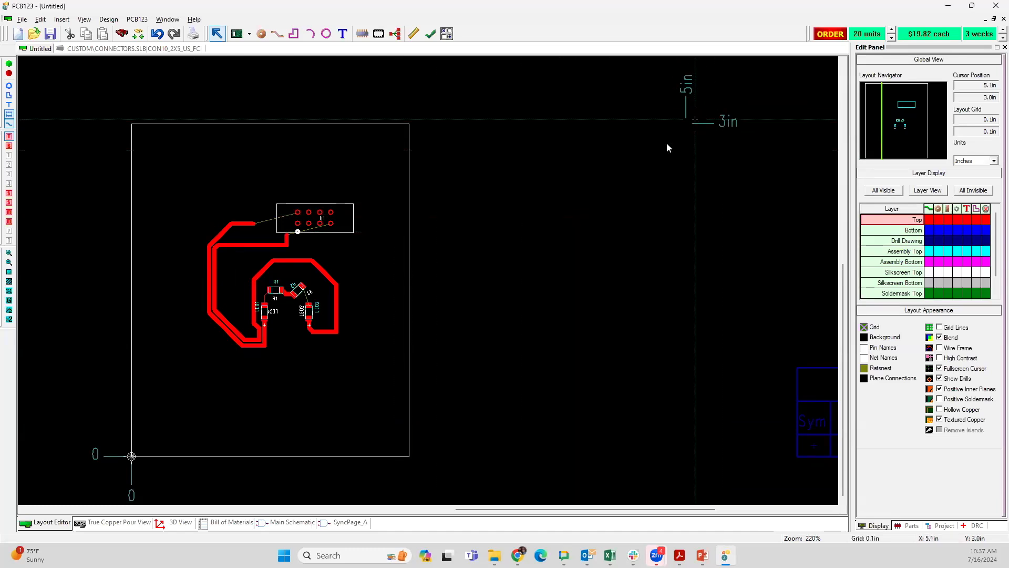
# Step: Generate the mechanical drawing for the resized board and inspect its drill chart
pyautogui.rightClick(540, 204)
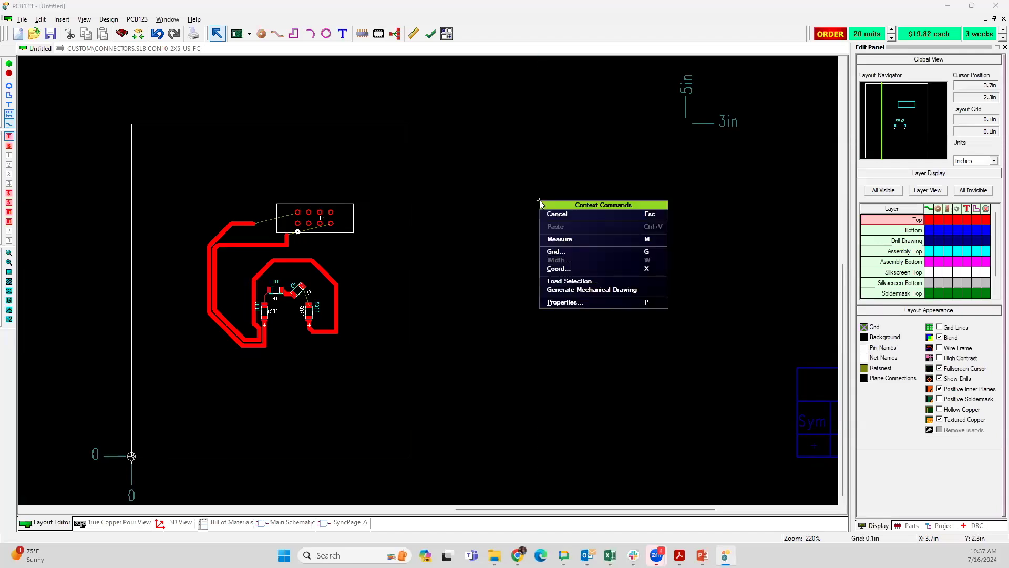
pyautogui.click(565, 290)
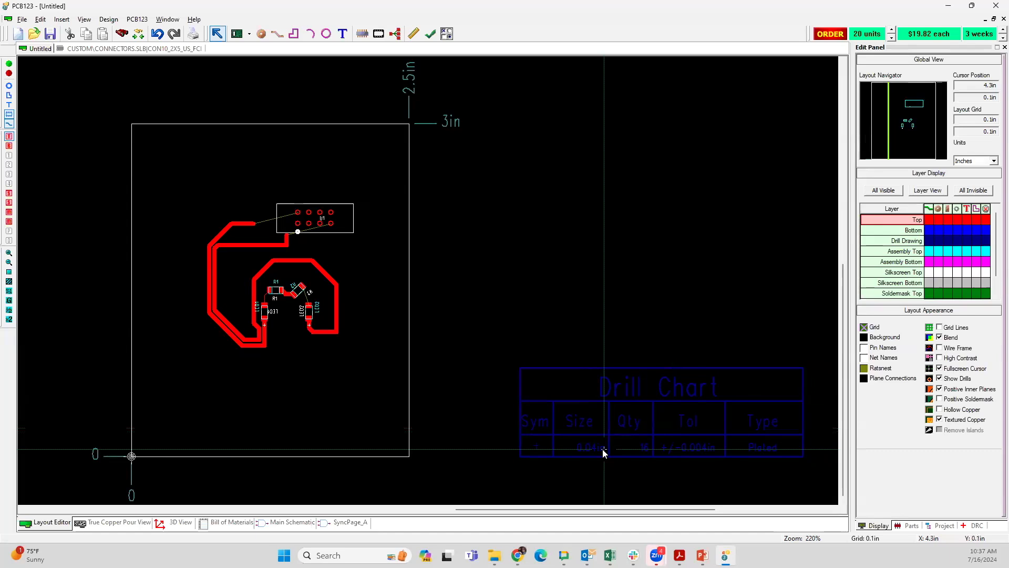
pyautogui.scroll(2, 627, 457)
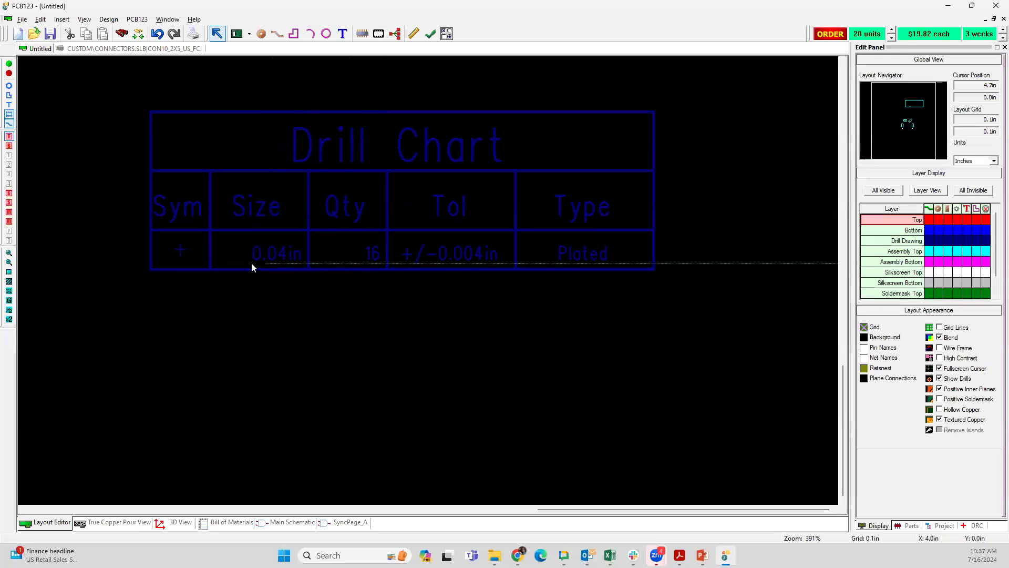
pyautogui.scroll(-2, 252, 266)
pyautogui.scroll(-1, 427, 279)
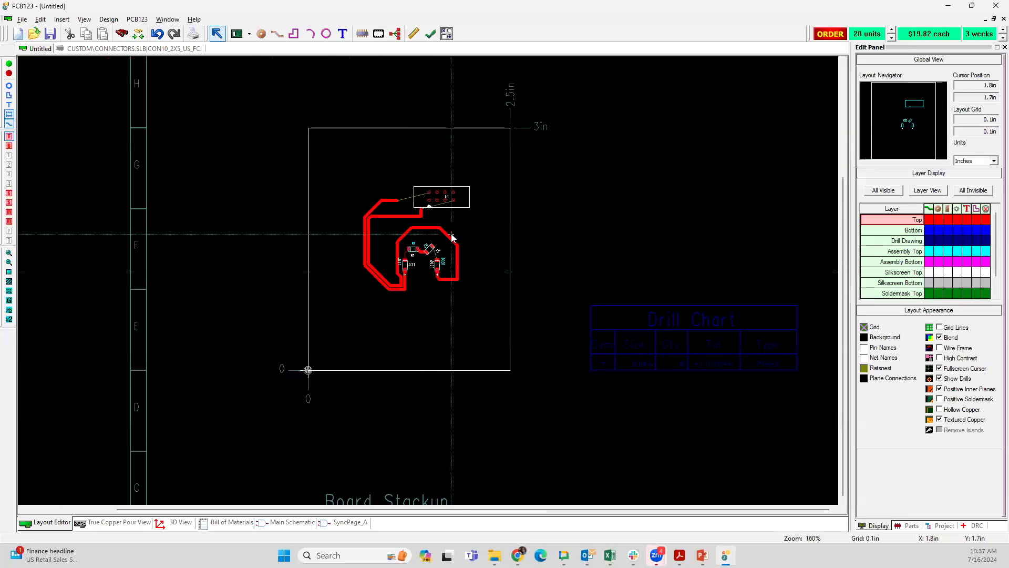
# Step: Compare U1's pins in the layout and the main schematic with the hole quantity in the drill chart
pyautogui.scroll(2, 428, 279)
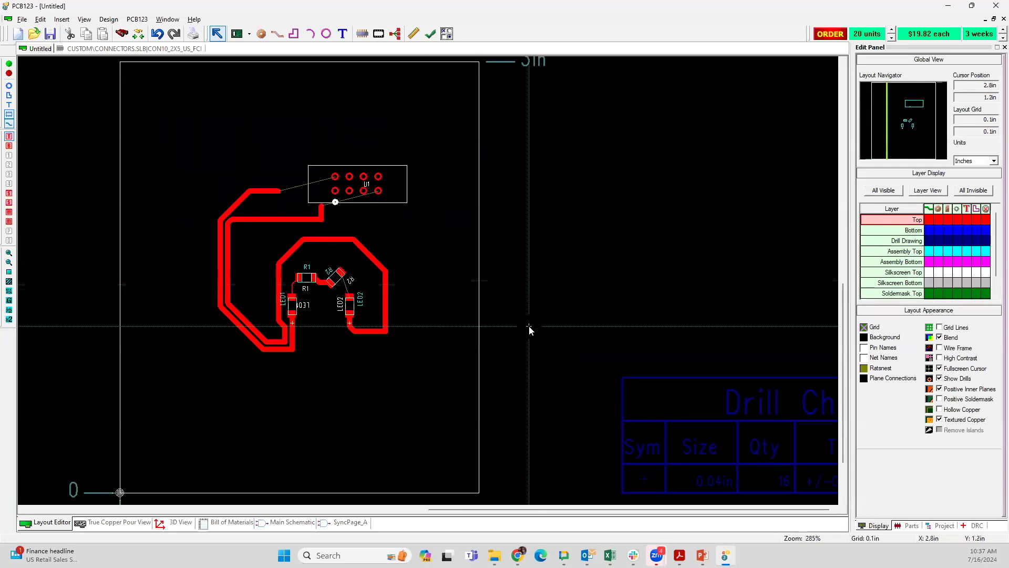
pyautogui.moveTo(528, 326); pyautogui.dragTo(450, 320, button='middle')
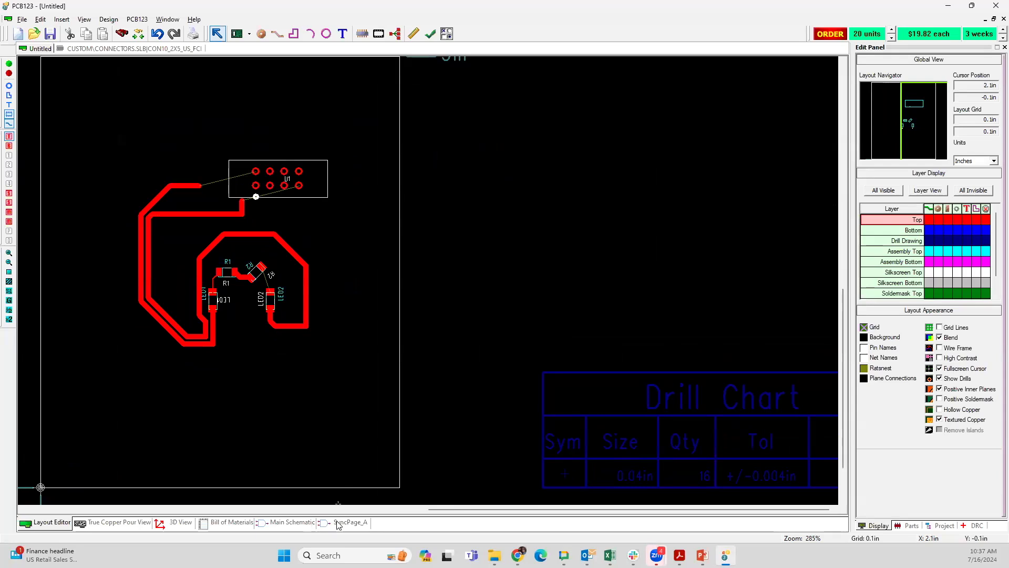
pyautogui.click(293, 523)
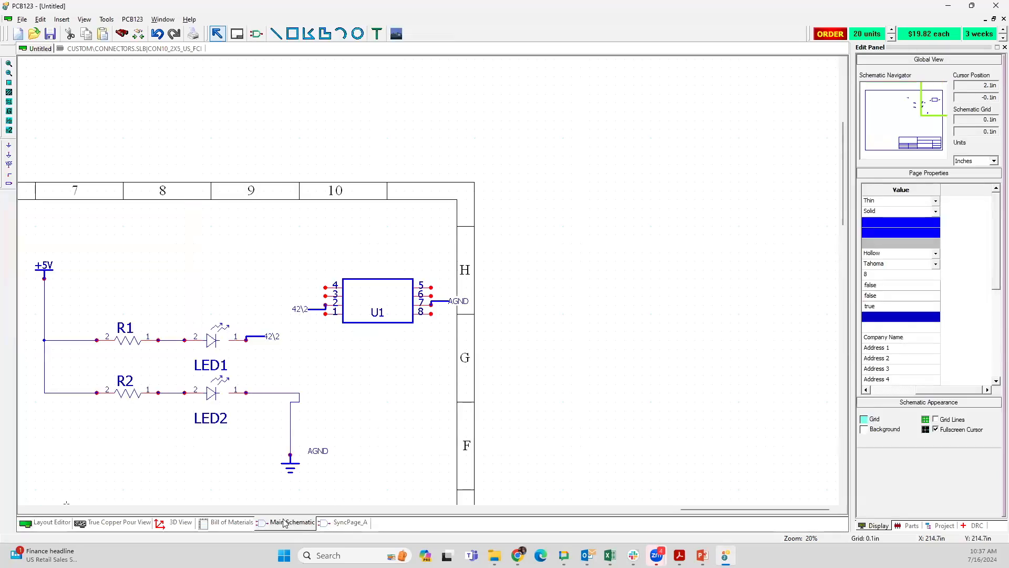
pyautogui.click(51, 522)
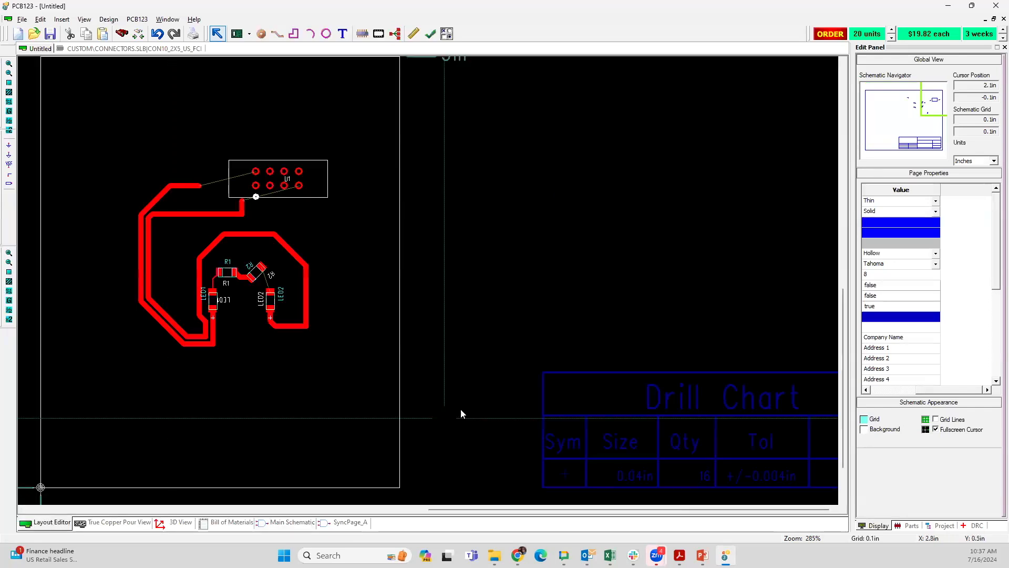
pyautogui.scroll(-2, 428, 279)
pyautogui.scroll(3, 428, 279)
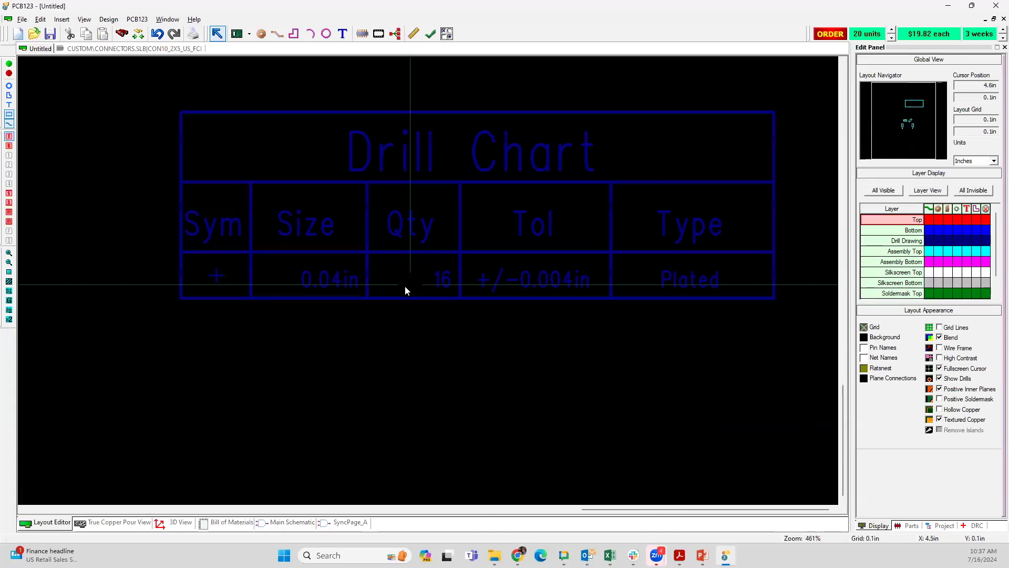
pyautogui.scroll(-3, 385, 243)
pyautogui.scroll(-1, 440, 304)
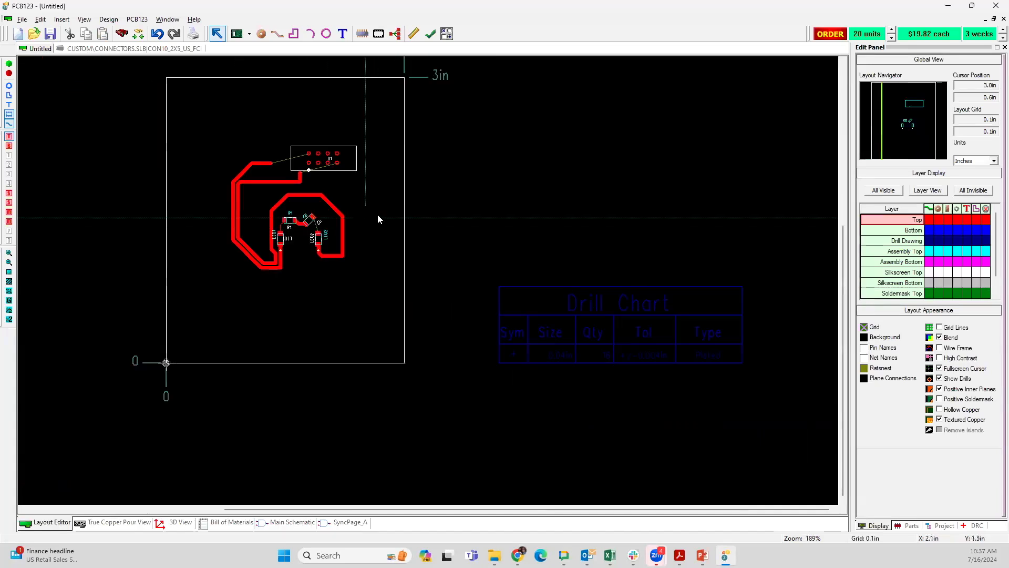
# Step: Regenerate the mechanical drawing and recheck the drill chart's hole quantity
pyautogui.rightClick(356, 183)
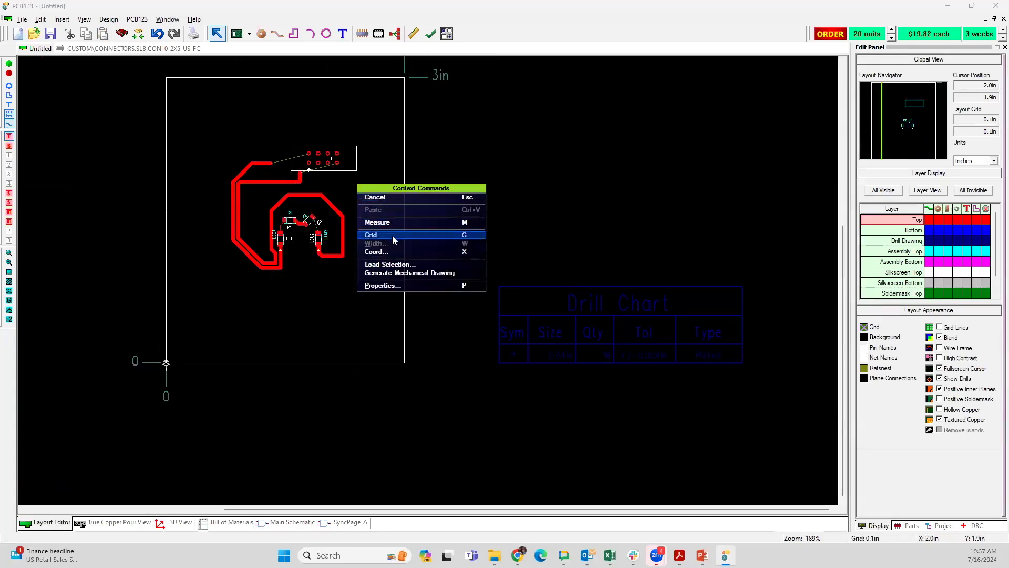
pyautogui.click(401, 277)
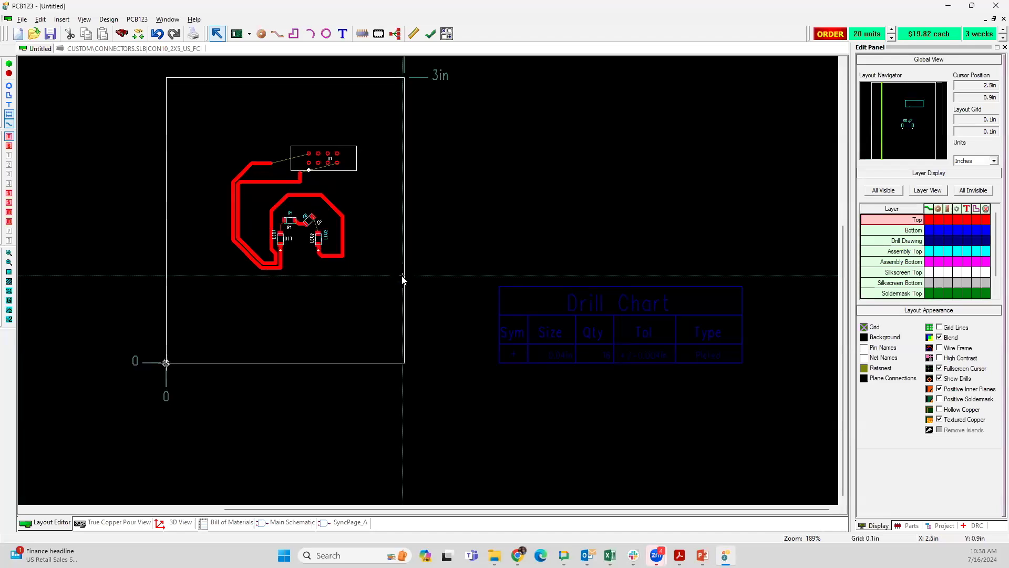
pyautogui.scroll(1, 608, 368)
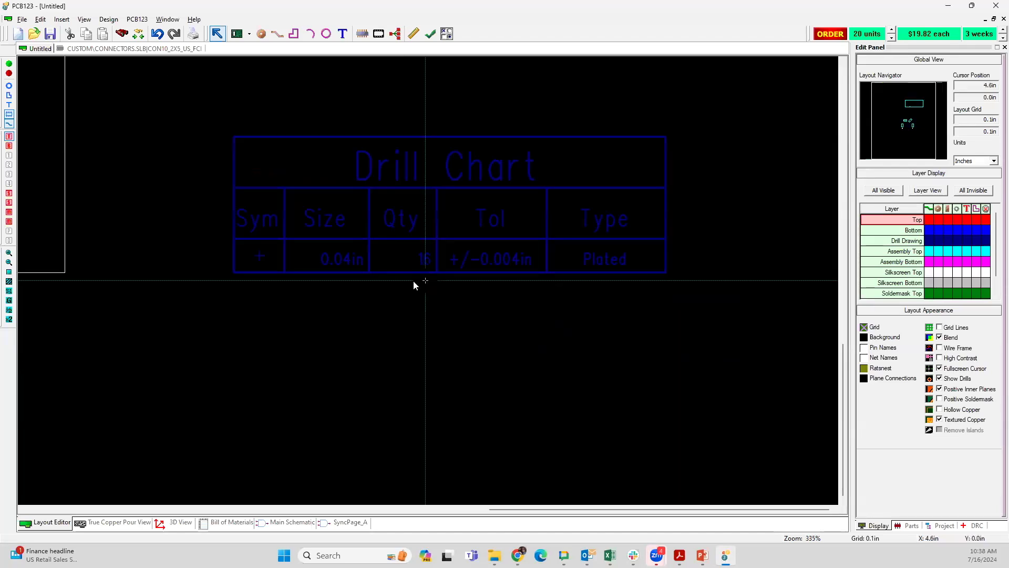
# Step: Run the design rule check on the layout, keeping unconnected net errors and dangling trace warnings included in the summary
pyautogui.scroll(-1, 162, 141)
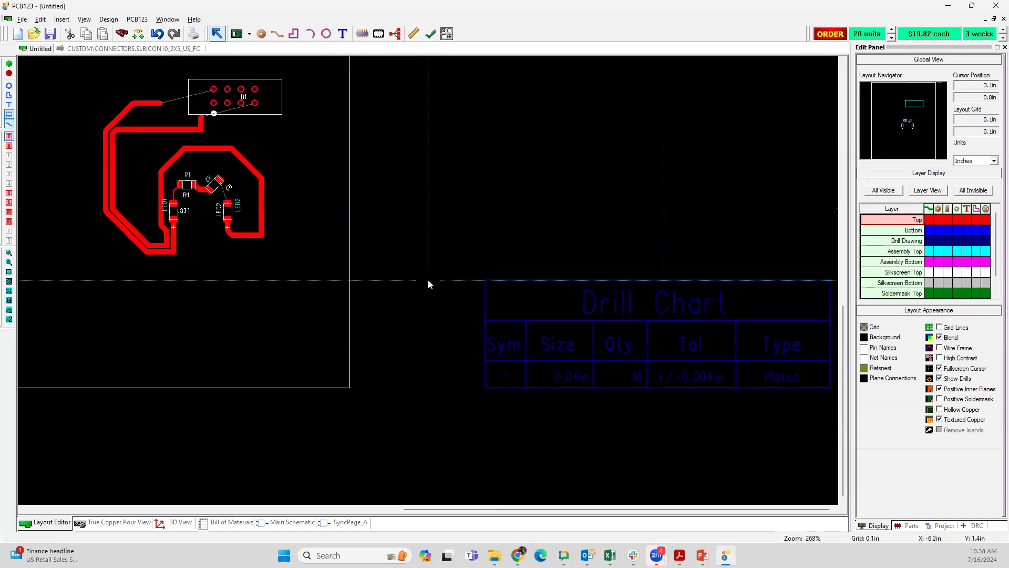
pyautogui.scroll(1, 229, 142)
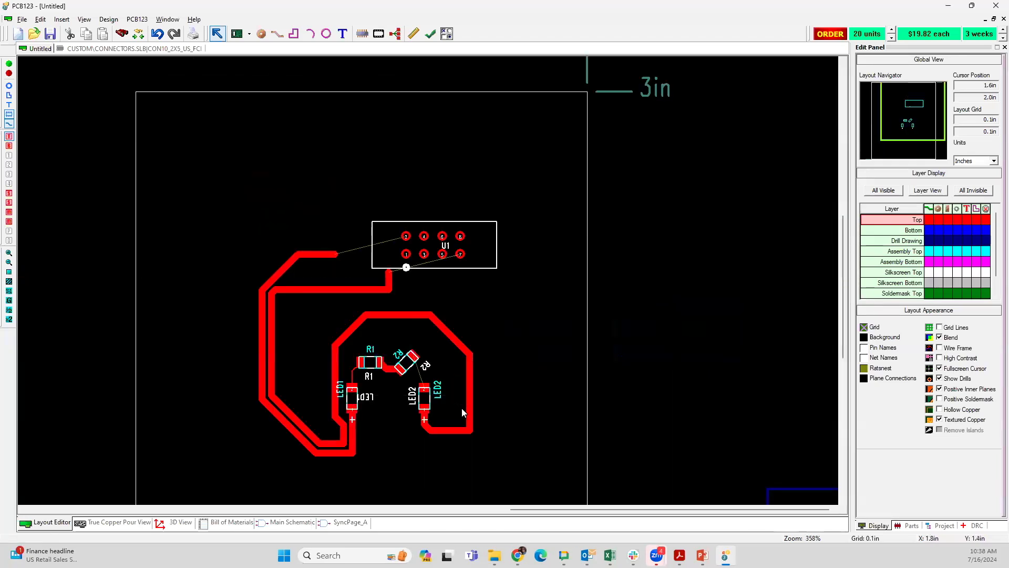
pyautogui.scroll(1, 462, 408)
pyautogui.scroll(1, 389, 164)
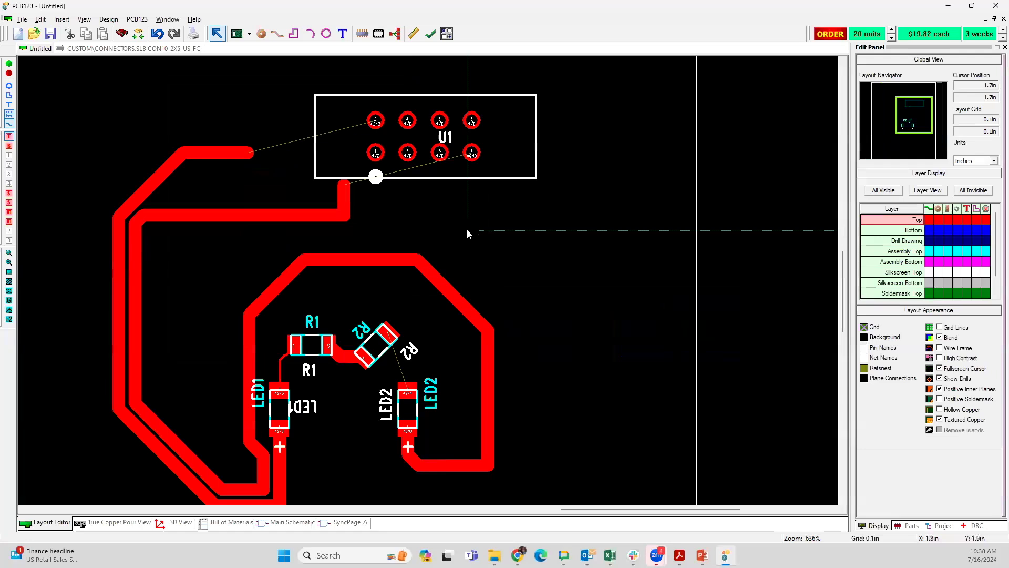
pyautogui.scroll(3, 467, 229)
pyautogui.moveTo(447, 231); pyautogui.dragTo(496, 347, button='middle')
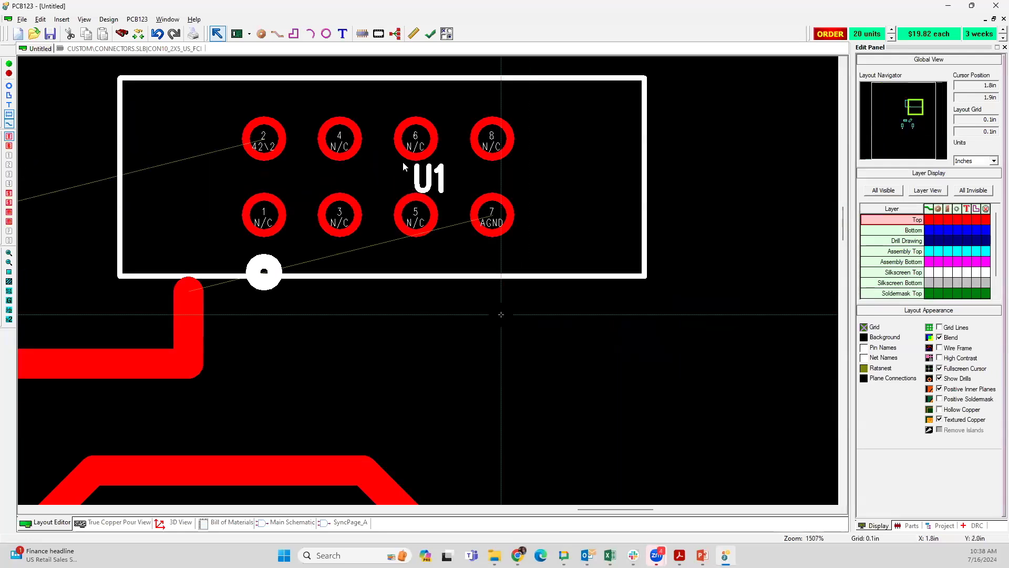
pyautogui.click(430, 34)
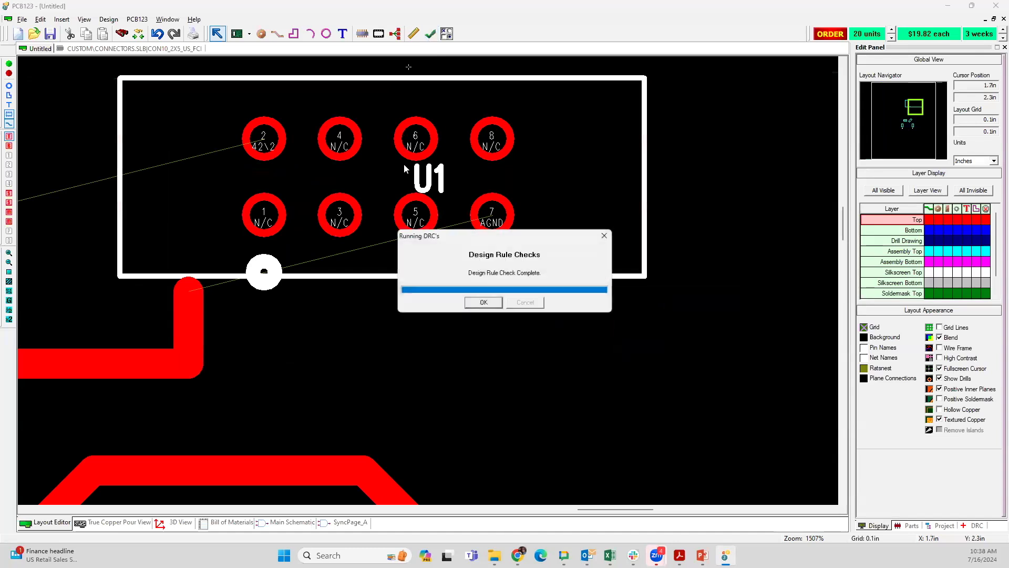
pyautogui.click(476, 304)
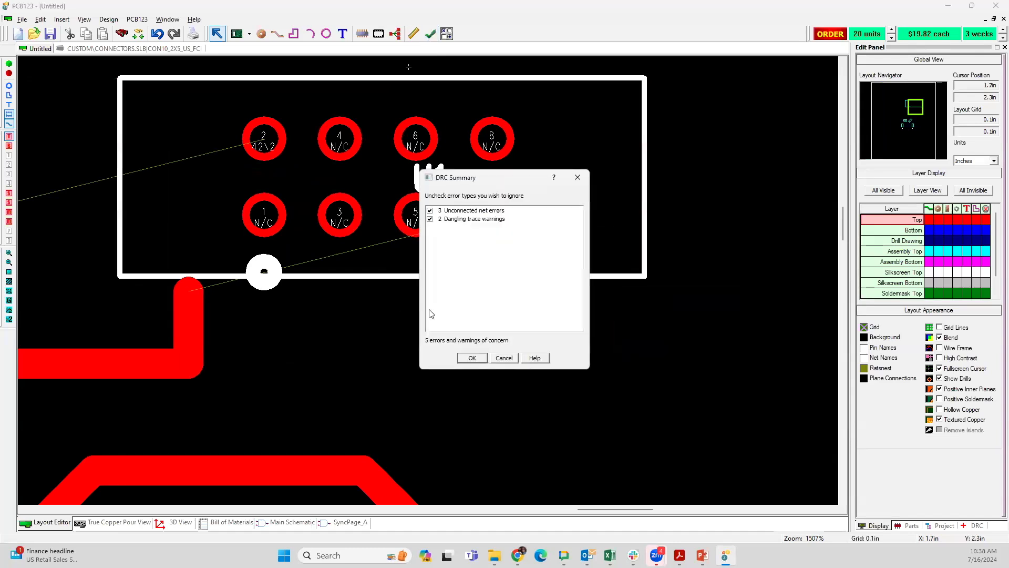
pyautogui.click(472, 357)
# Step: Examine the design rule violation markers around U1, the open trace ends and the R2 to LED2 connection
pyautogui.scroll(-1, 383, 348)
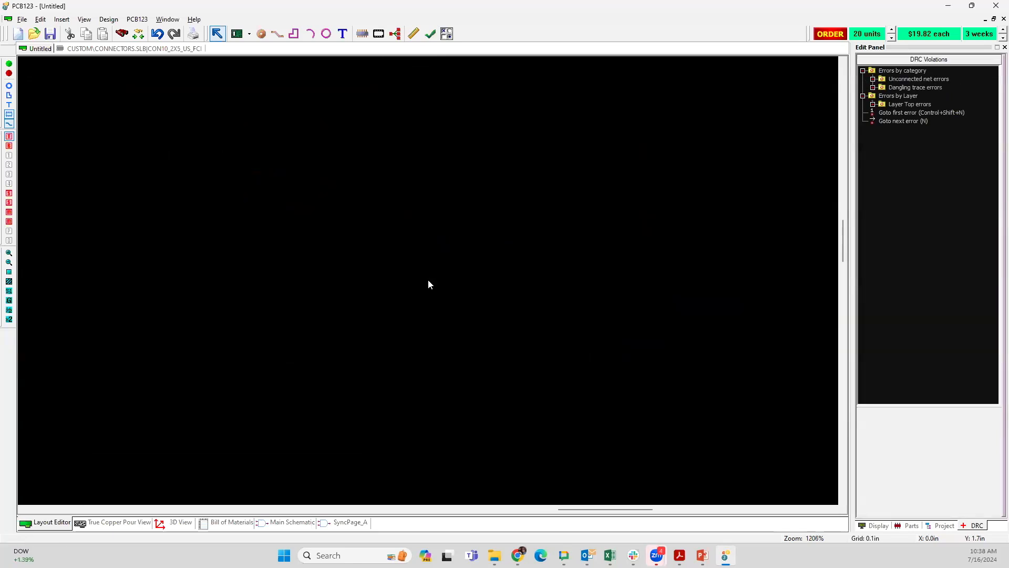
pyautogui.scroll(-2, 409, 285)
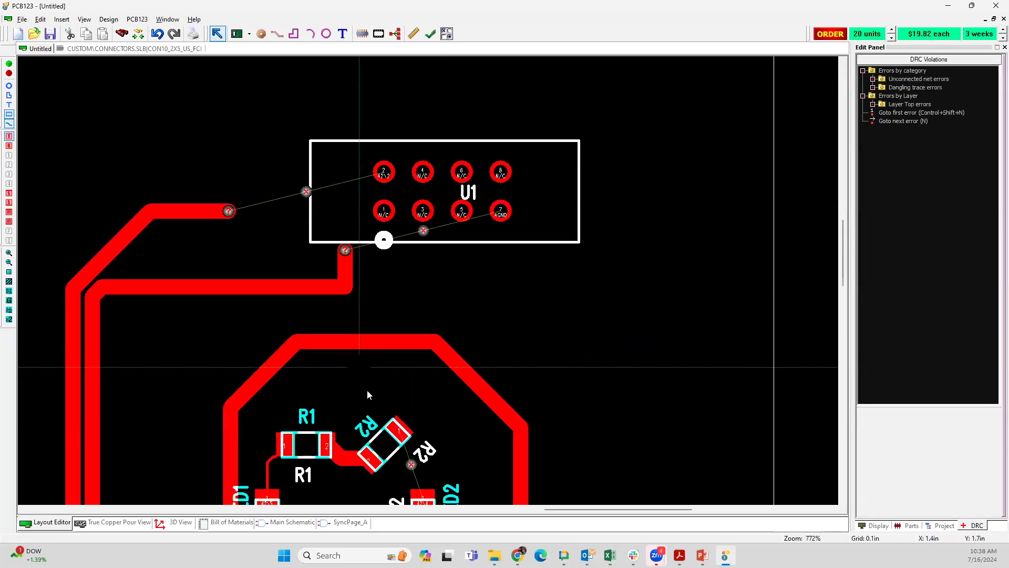
pyautogui.scroll(-2, 378, 290)
pyautogui.scroll(-2, 377, 249)
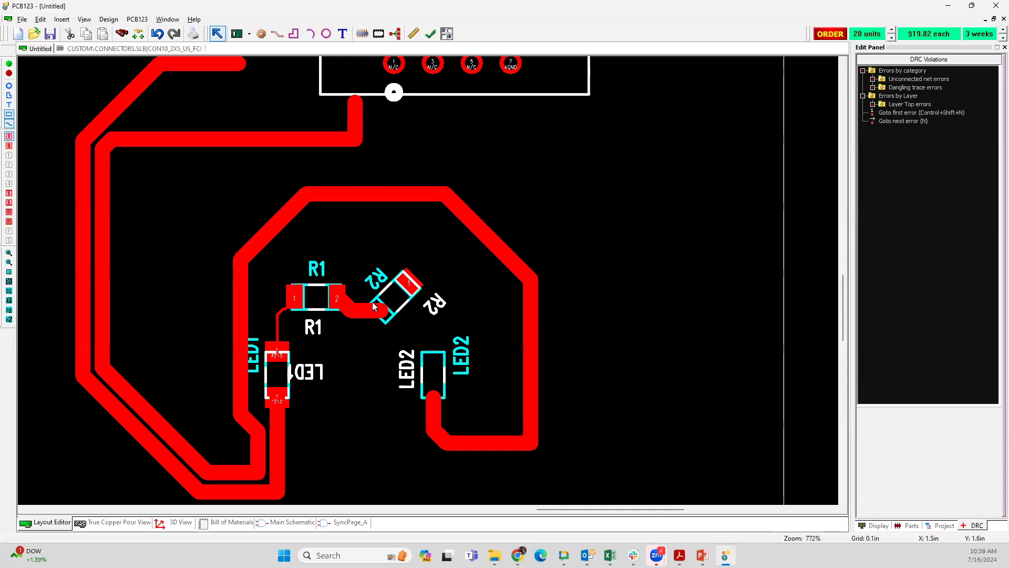
pyautogui.scroll(-3, 426, 275)
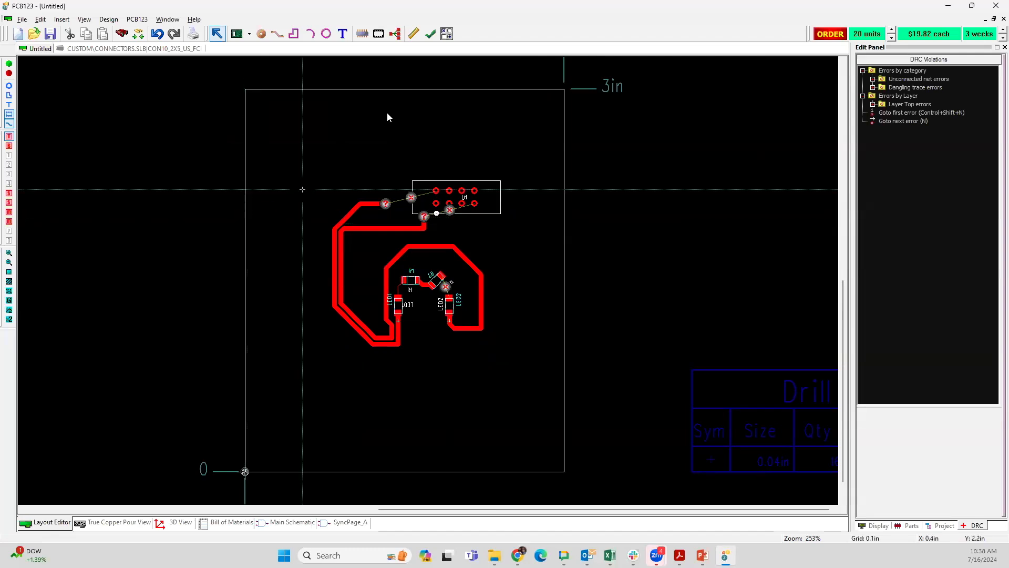
pyautogui.moveTo(500, 127); pyautogui.dragTo(332, 132, button='middle')
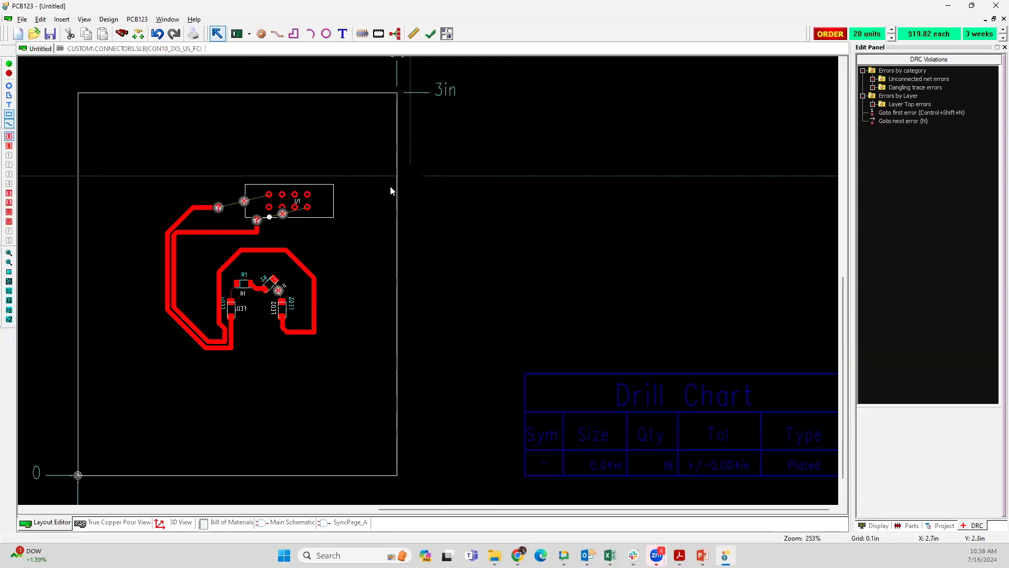
pyautogui.moveTo(445, 171); pyautogui.dragTo(392, 150, button='middle')
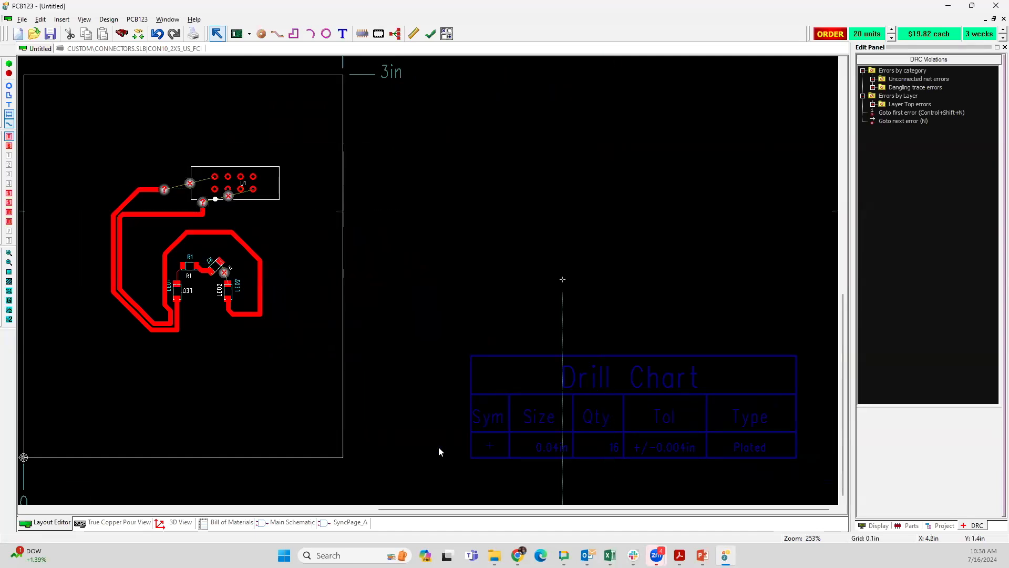
# Step: Open the main schematic and view the whole circuit within its sheet frame
pyautogui.click(292, 522)
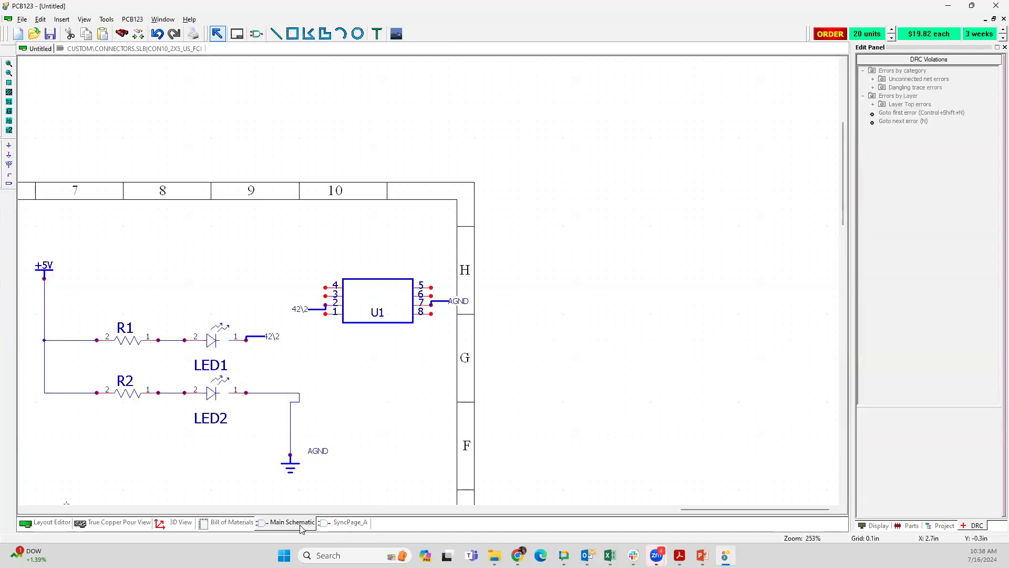
pyautogui.moveTo(333, 310); pyautogui.dragTo(653, 185, button='middle')
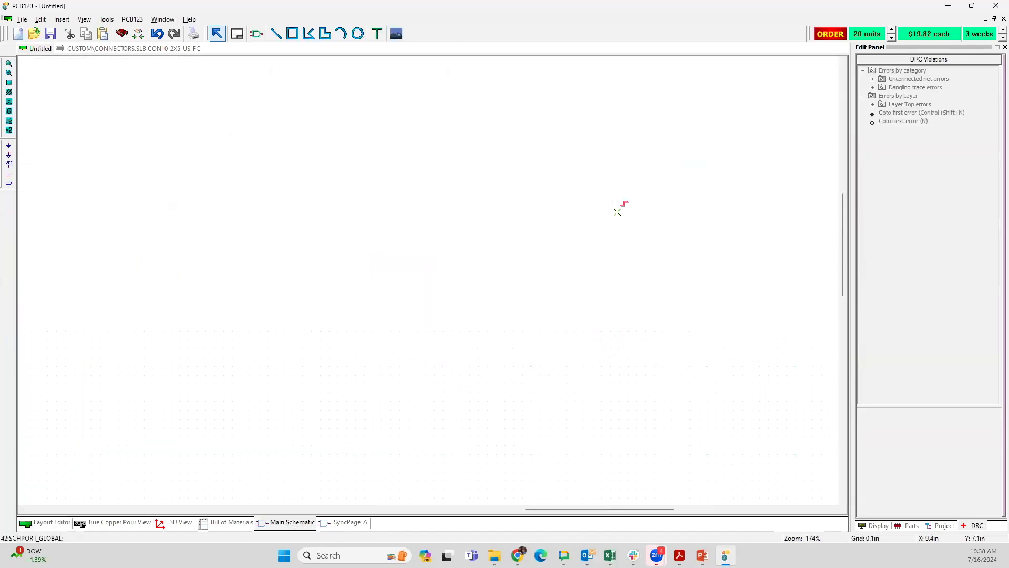
pyautogui.scroll(-1, 399, 239)
pyautogui.moveTo(401, 318); pyautogui.dragTo(421, 267, button='middle')
pyautogui.scroll(-1, 415, 305)
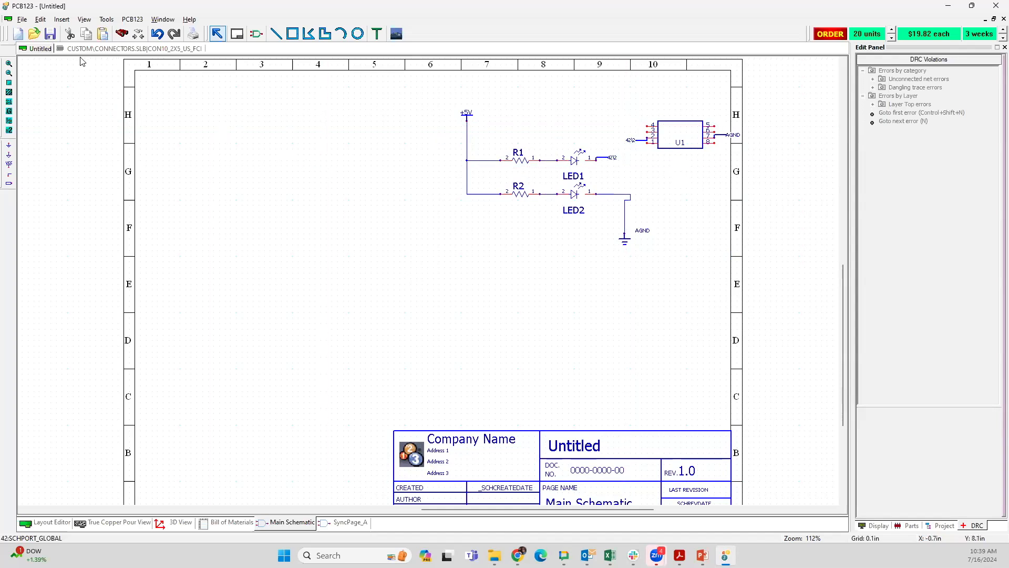
pyautogui.click(27, 19)
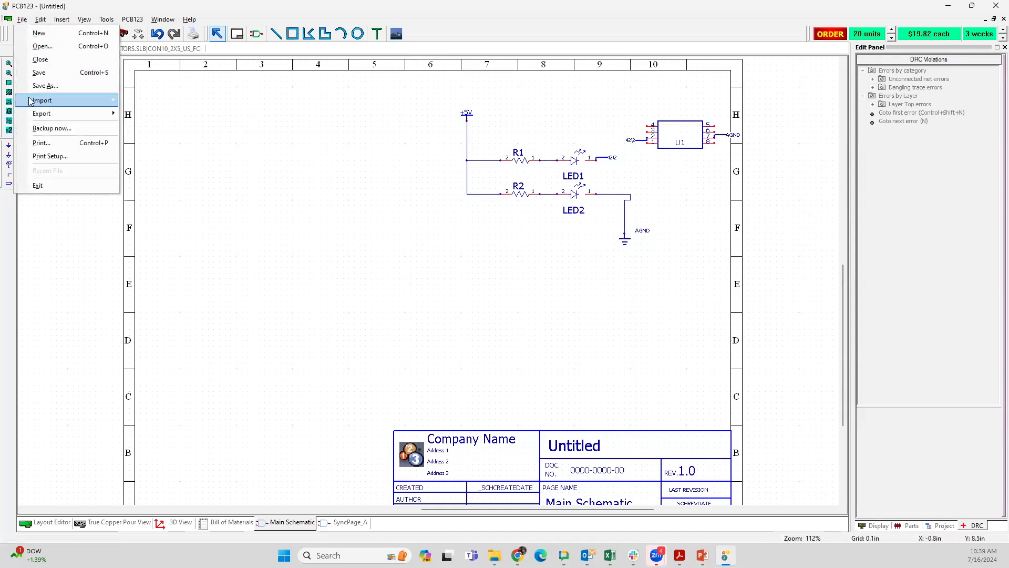
pyautogui.moveTo(108, 101)
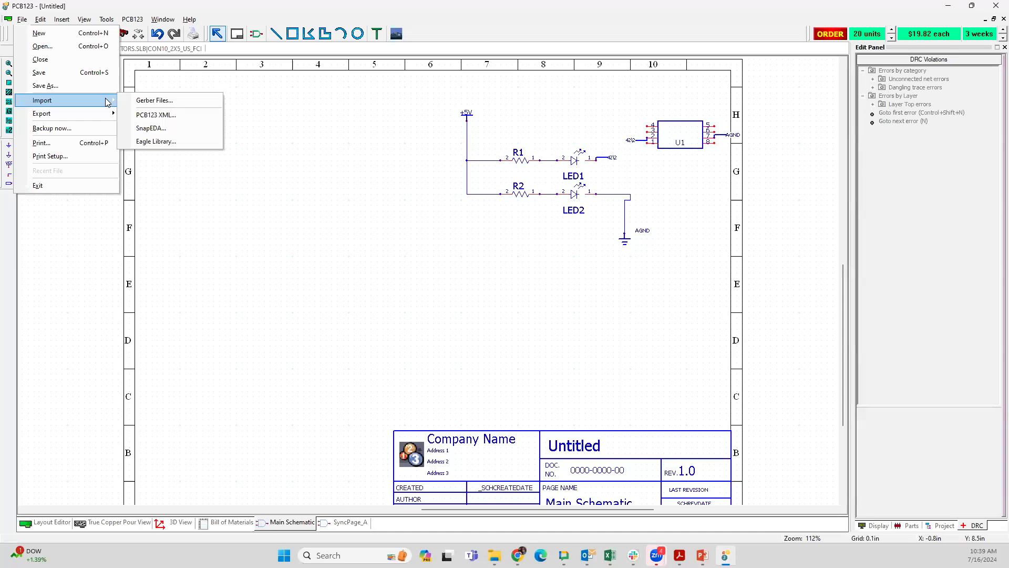
pyautogui.moveTo(131, 16)
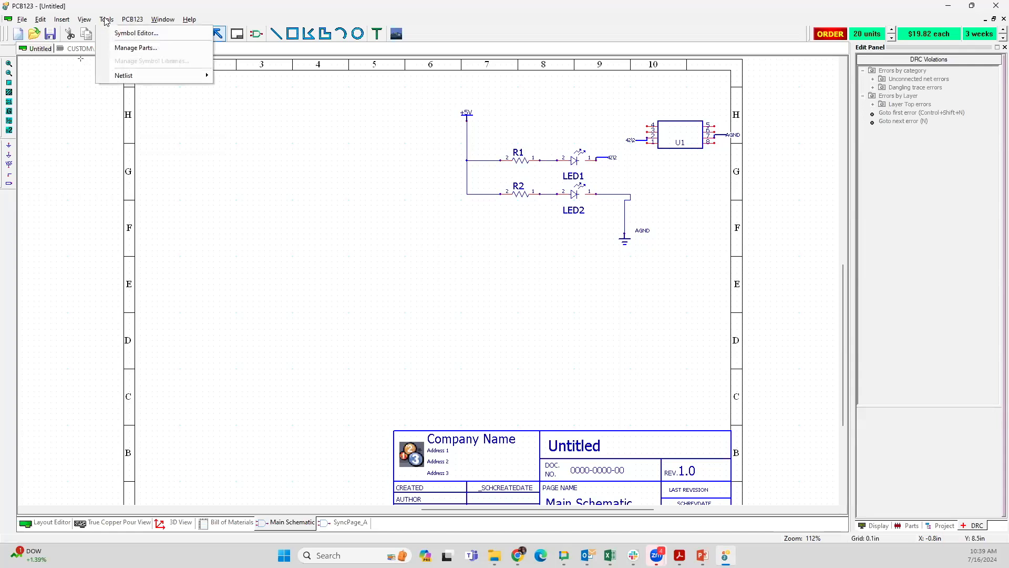
pyautogui.click(87, 20)
pyautogui.click(98, 20)
pyautogui.moveTo(129, 75)
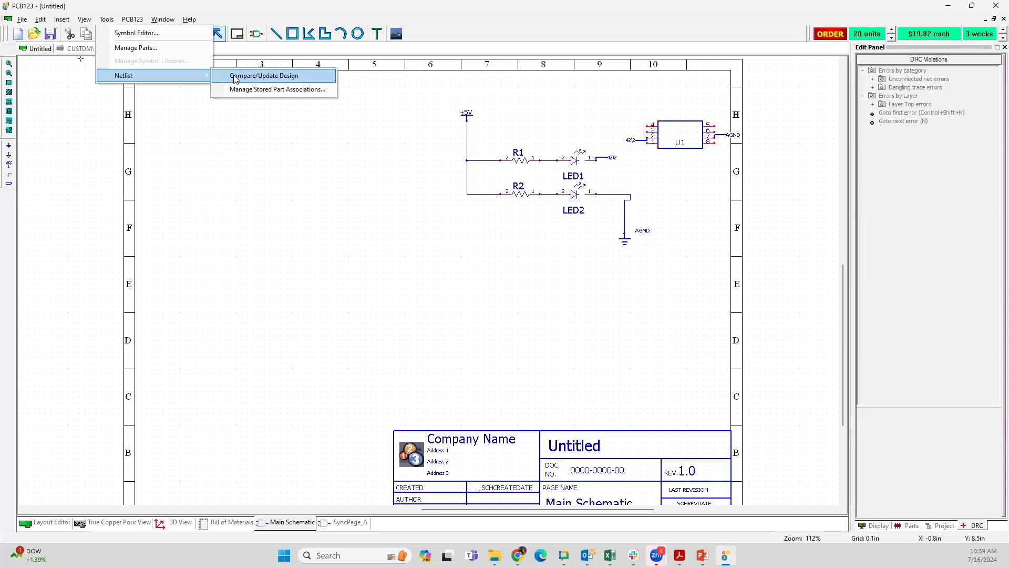
pyautogui.click(208, 117)
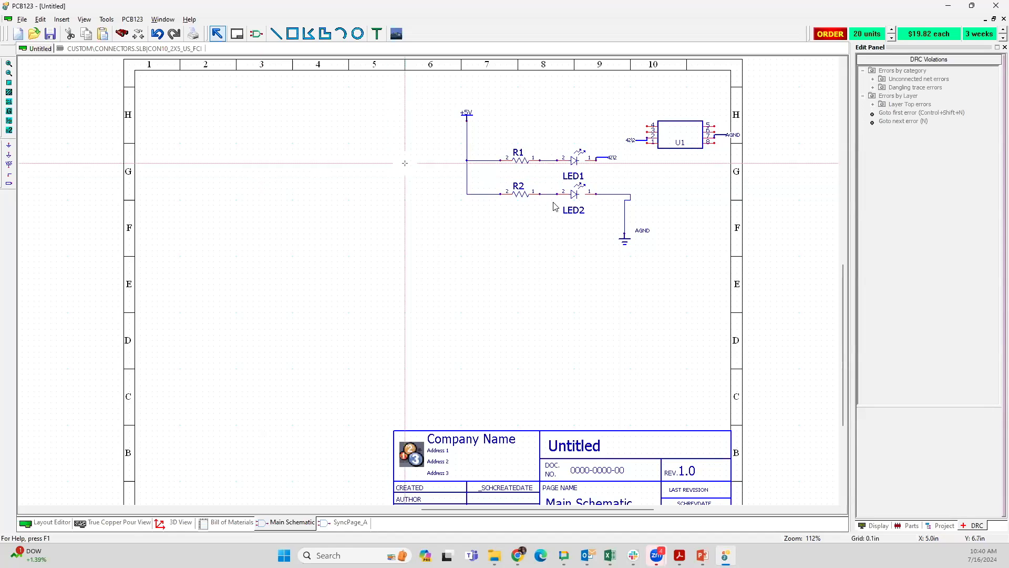
# Step: Examine the 42\2 net ports on LED1 and U1, and U1's AGND port, in the schematic
pyautogui.scroll(5, 427, 281)
pyautogui.moveTo(318, 381); pyautogui.dragTo(574, 131, button='middle')
pyautogui.moveTo(225, 318); pyautogui.dragTo(289, 253, button='middle')
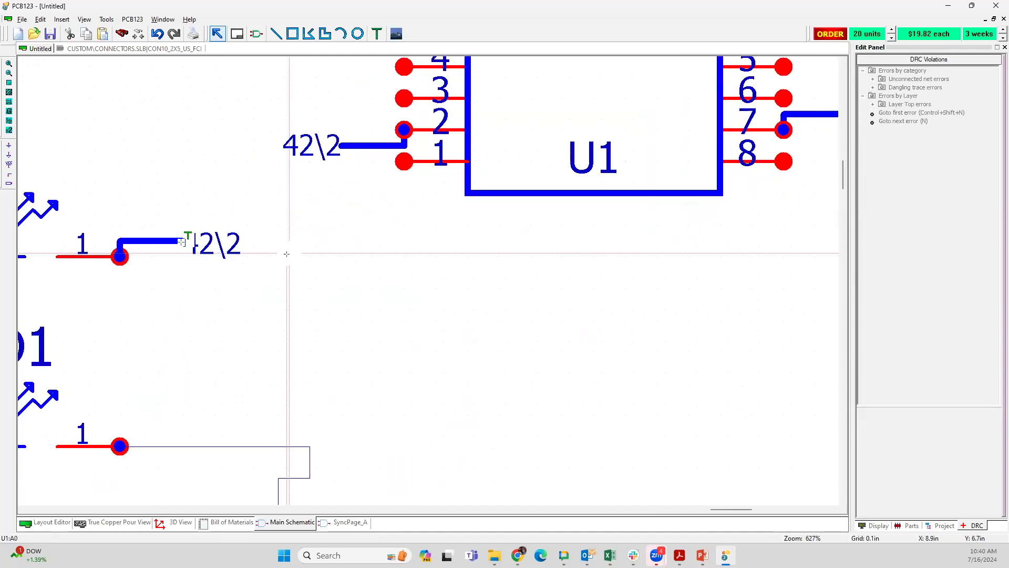
pyautogui.moveTo(132, 272); pyautogui.dragTo(469, 321, button='middle')
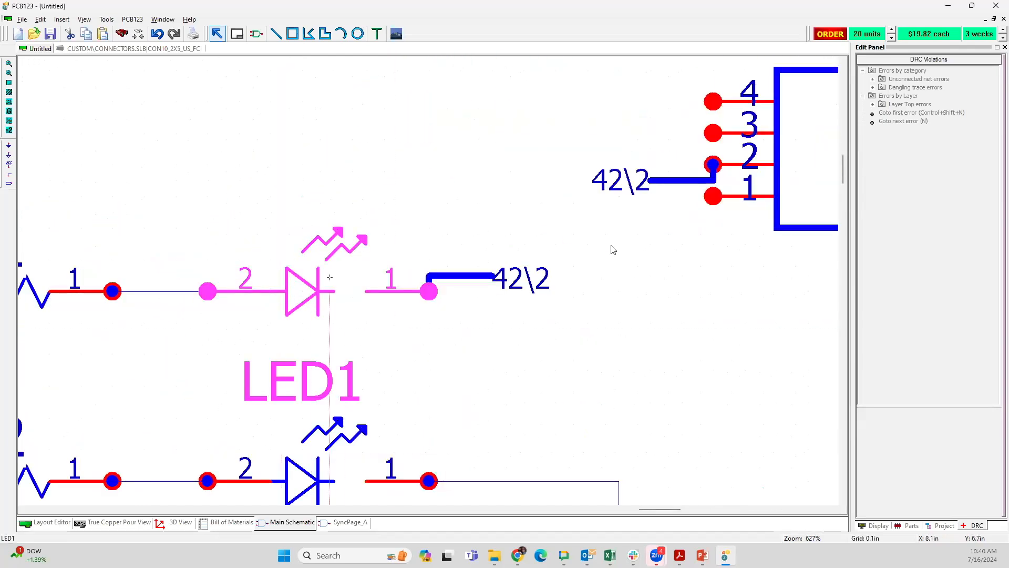
pyautogui.moveTo(613, 250); pyautogui.dragTo(320, 297, button='middle')
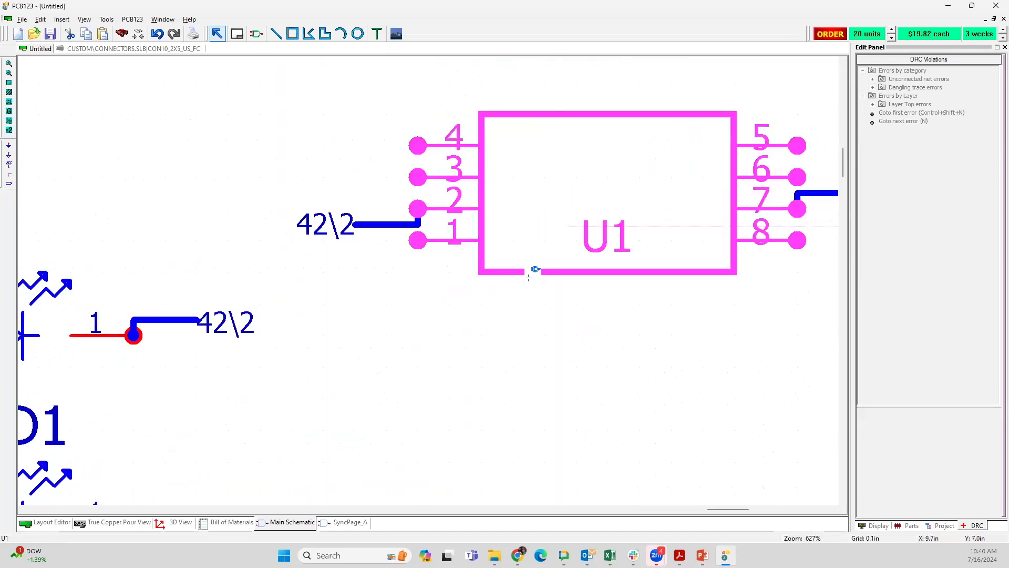
pyautogui.scroll(-2, 529, 299)
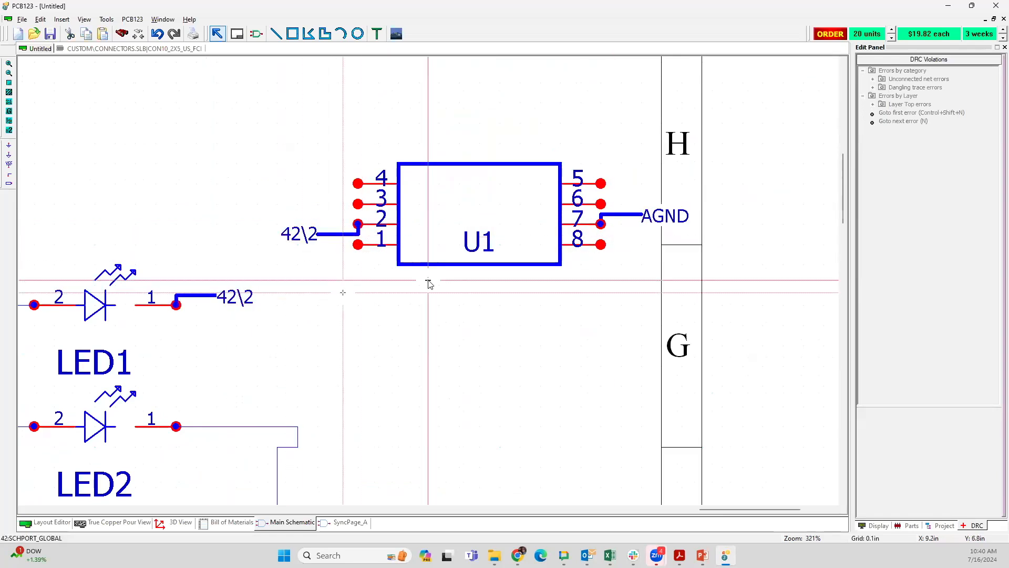
pyautogui.scroll(-2, 428, 282)
pyautogui.moveTo(323, 337); pyautogui.dragTo(394, 243, button='middle')
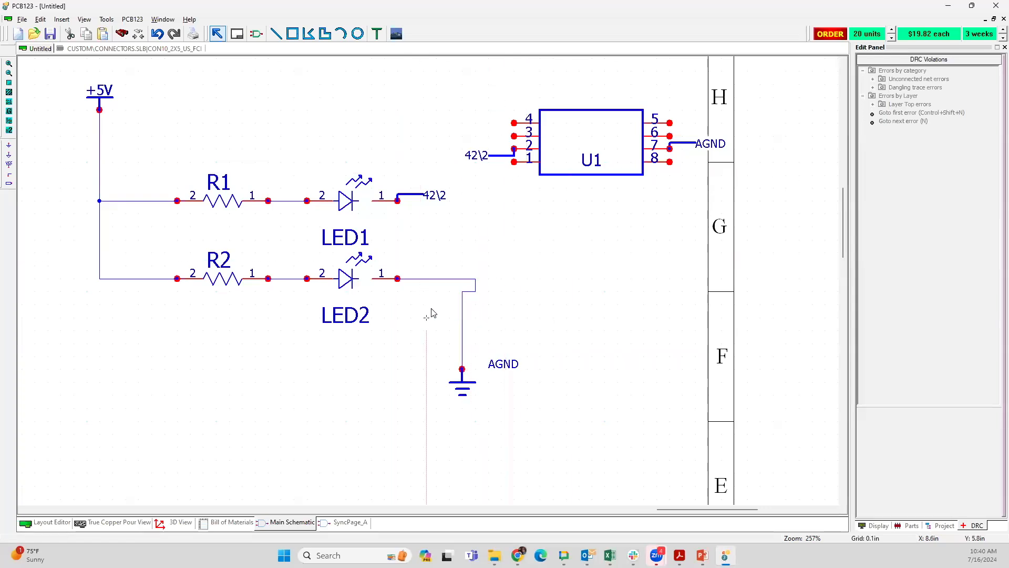
# Step: Straighten the kinked wire from LED2 to the AGND ground symbol so it has a single corner
pyautogui.moveTo(428, 270); pyautogui.dragTo(542, 271, button='middle')
pyautogui.scroll(-1, 540, 270)
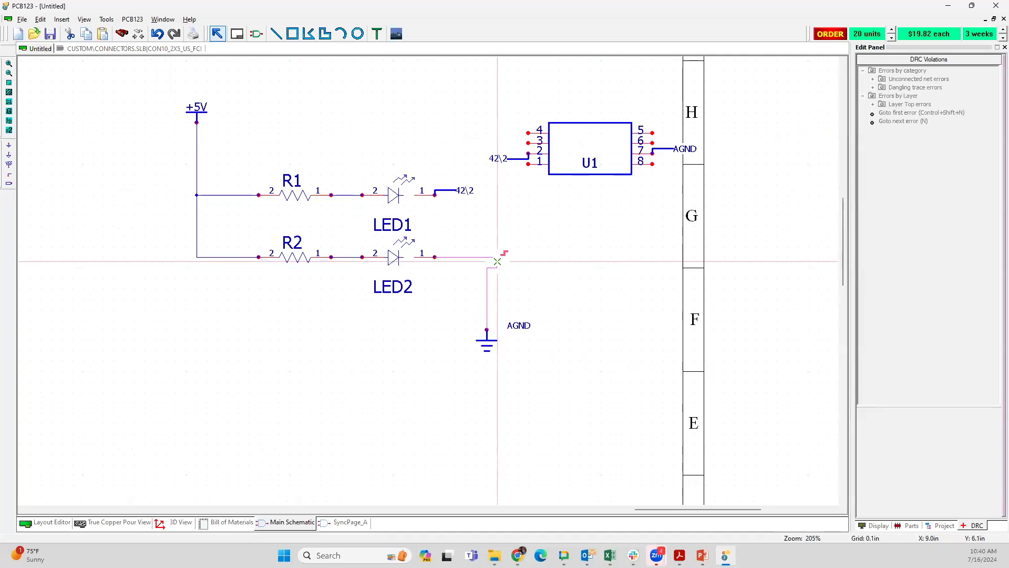
pyautogui.moveTo(498, 262); pyautogui.dragTo(491, 260)
pyautogui.scroll(-2, 449, 281)
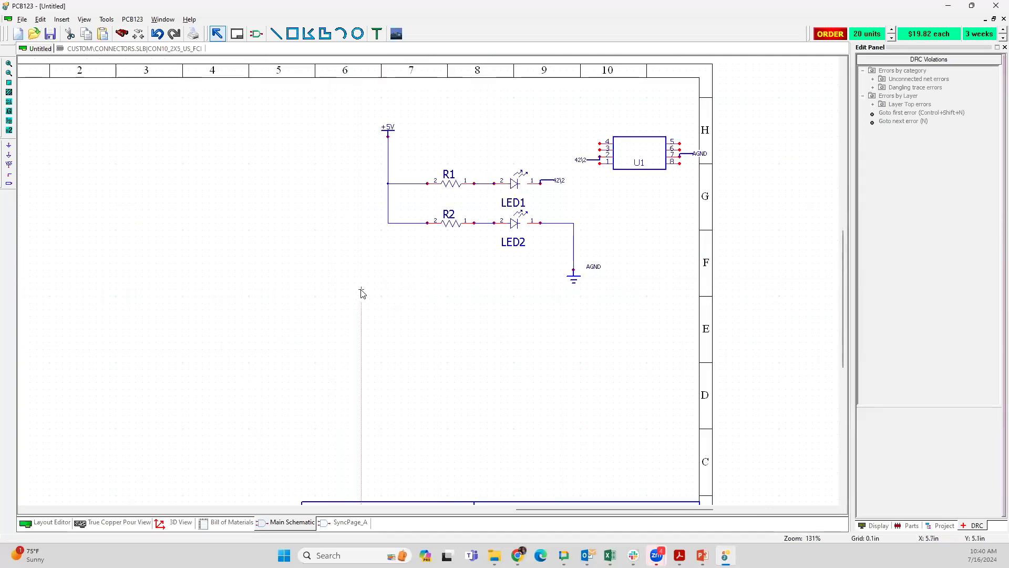
# Step: Move U1 with its 42\2 and AGND ports slightly left and up, clear of the schematic sheet border
pyautogui.moveTo(362, 293); pyautogui.dragTo(241, 322, button='middle')
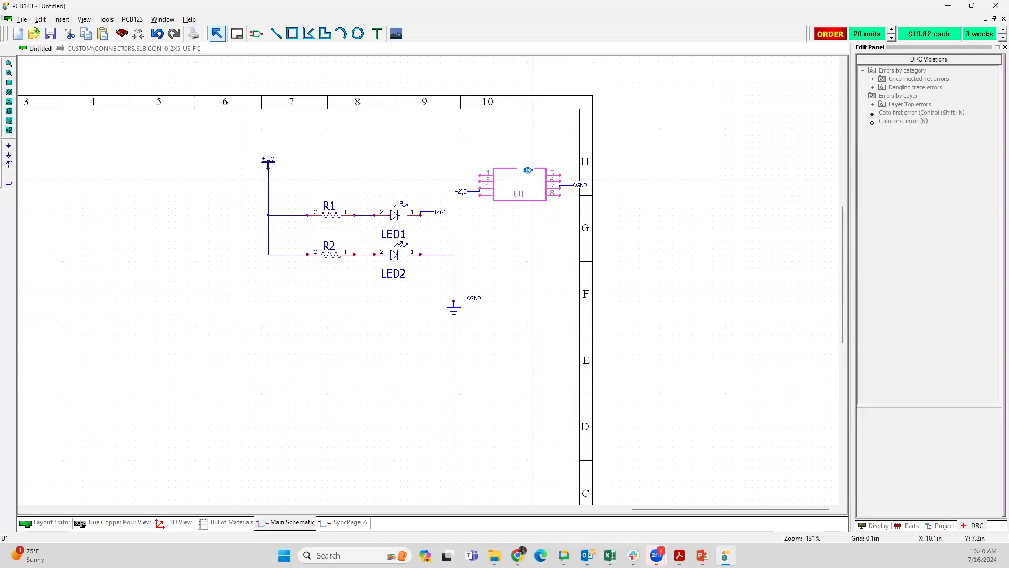
pyautogui.moveTo(460, 154); pyautogui.dragTo(575, 221)
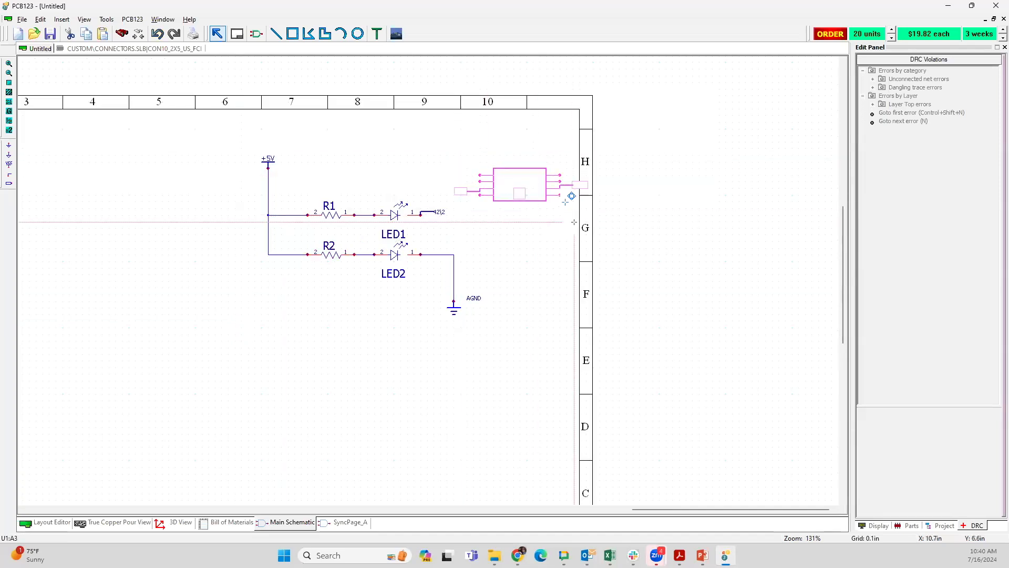
pyautogui.moveTo(551, 185); pyautogui.dragTo(524, 160)
pyautogui.click(498, 197)
pyautogui.click(440, 170)
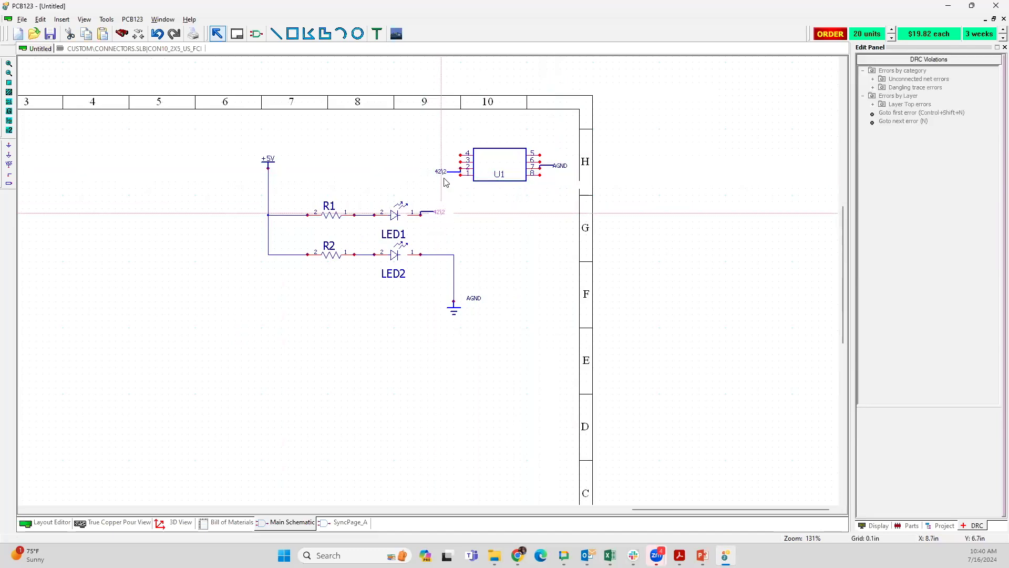
pyautogui.click(550, 174)
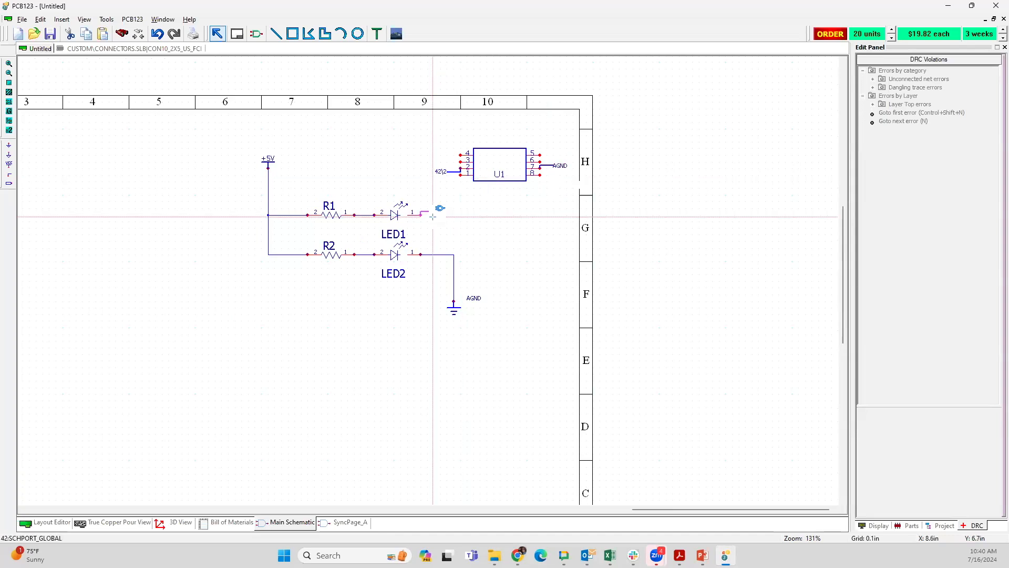
pyautogui.click(432, 216)
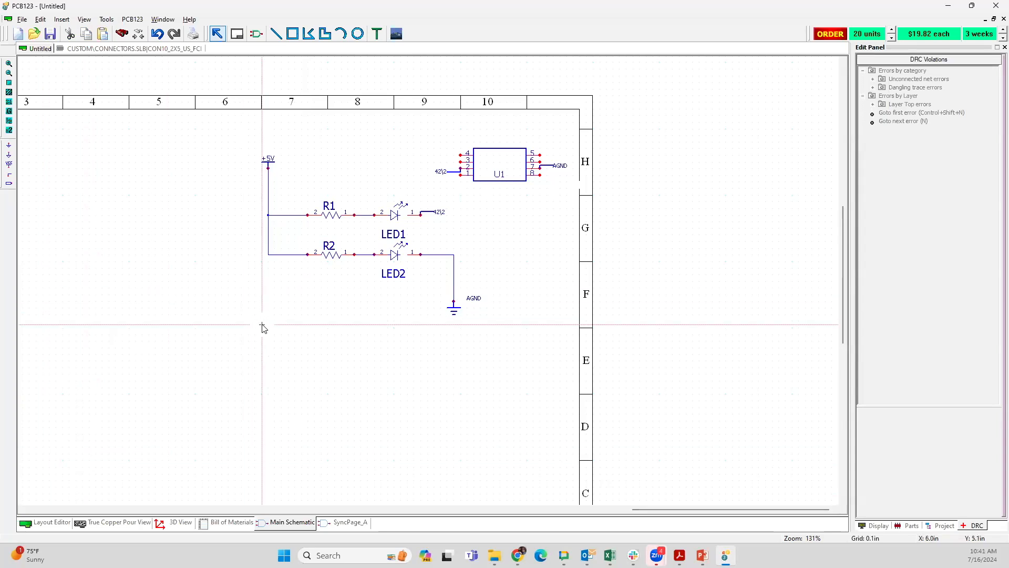
# Step: Select the entire schematic circuit, including U1 and the ports, and move it left and down towards the sheet's middle
pyautogui.scroll(-1, 429, 282)
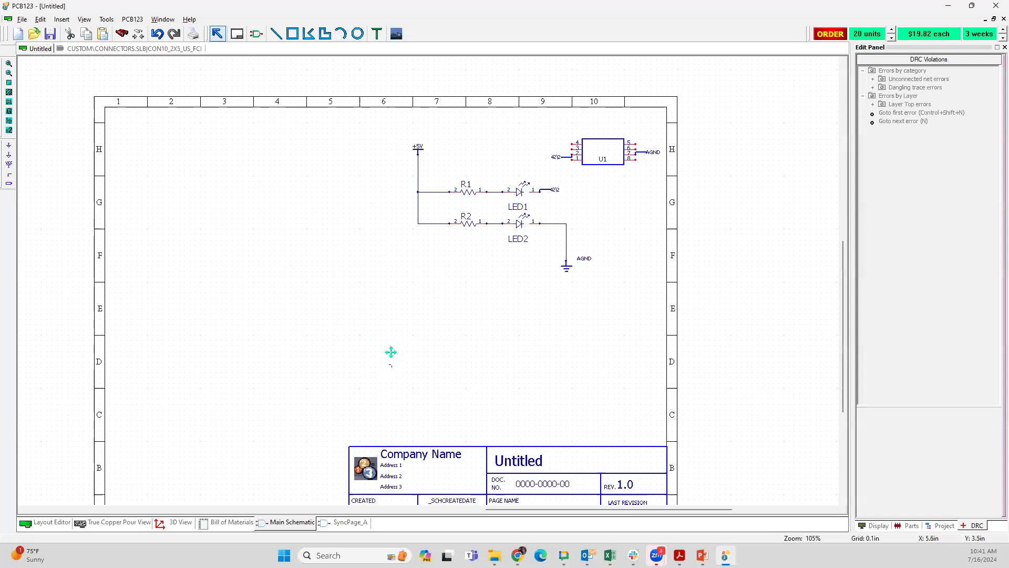
pyautogui.scroll(-1, 389, 353)
pyautogui.scroll(-1, 392, 328)
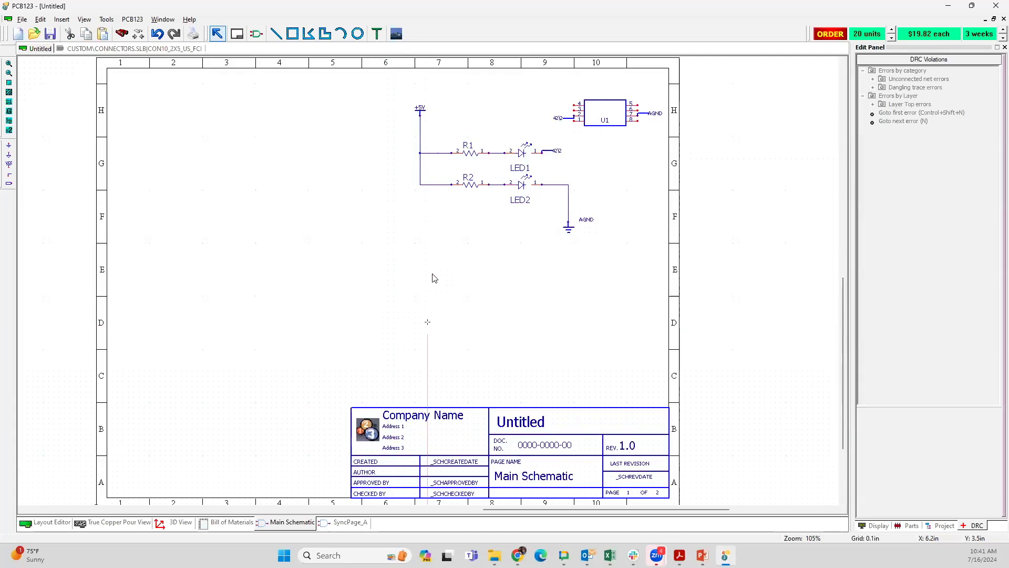
pyautogui.moveTo(403, 89); pyautogui.dragTo(662, 273)
pyautogui.moveTo(611, 108); pyautogui.dragTo(437, 167)
pyautogui.click(470, 261)
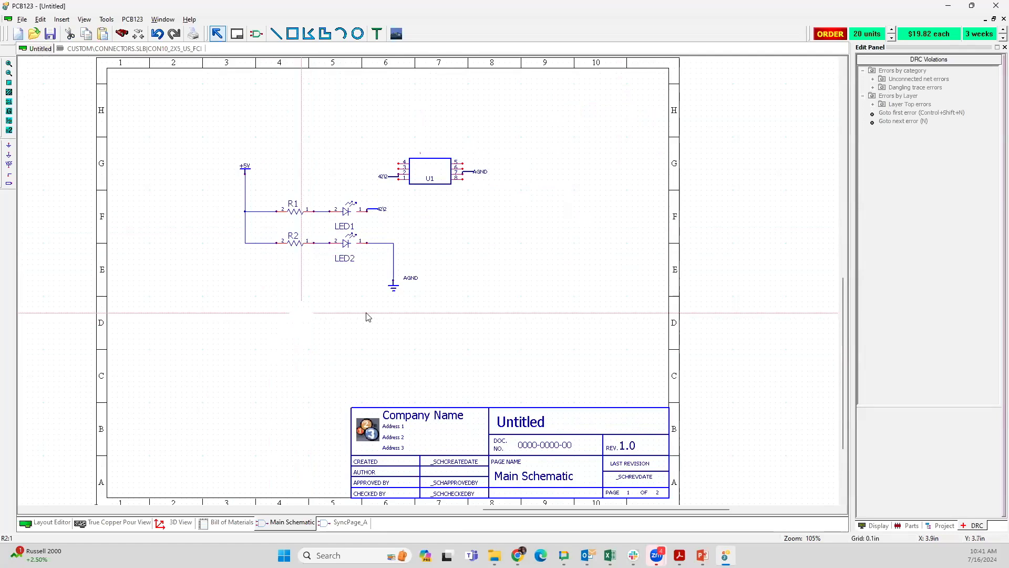
# Step: Set the schematic page size to D Size 34in. x 22in
pyautogui.rightClick(580, 219)
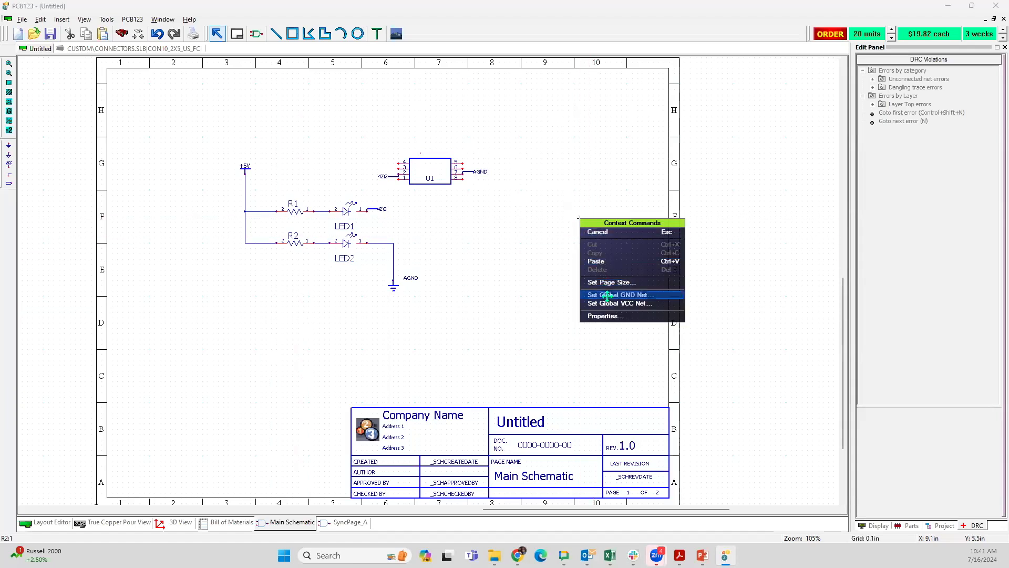
pyautogui.click(609, 282)
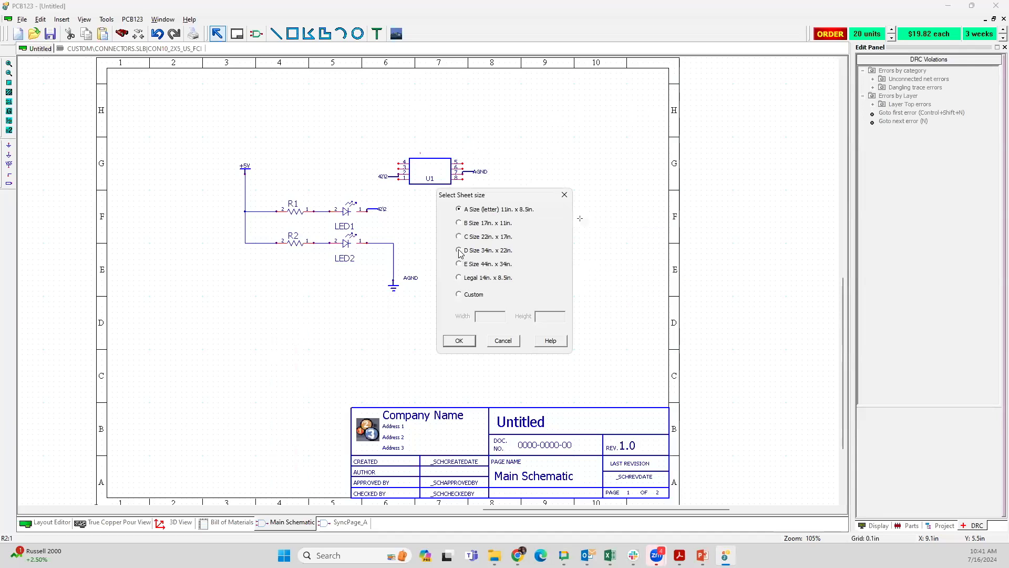
pyautogui.click(459, 341)
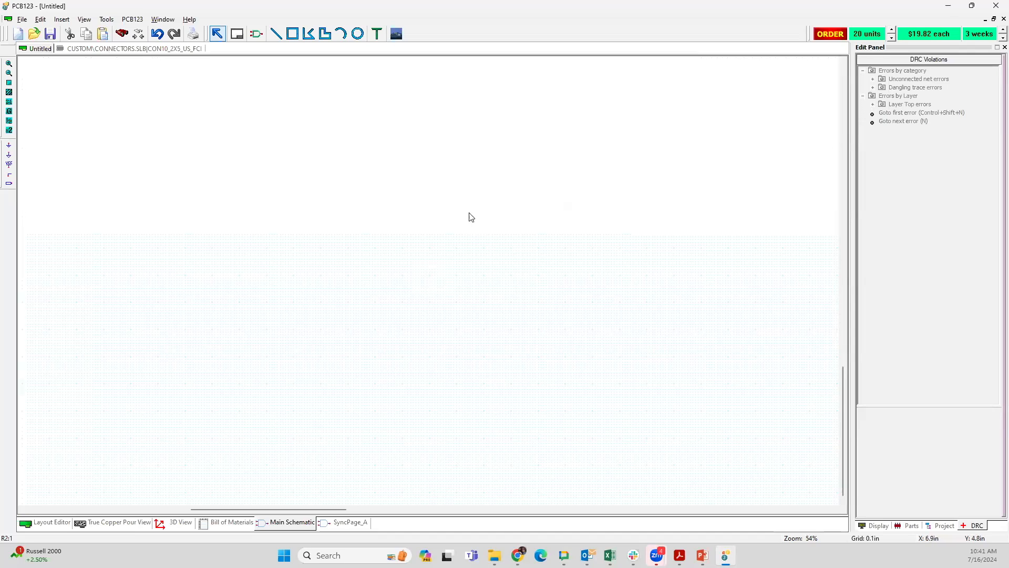
pyautogui.scroll(-4, 436, 279)
pyautogui.scroll(2, 425, 283)
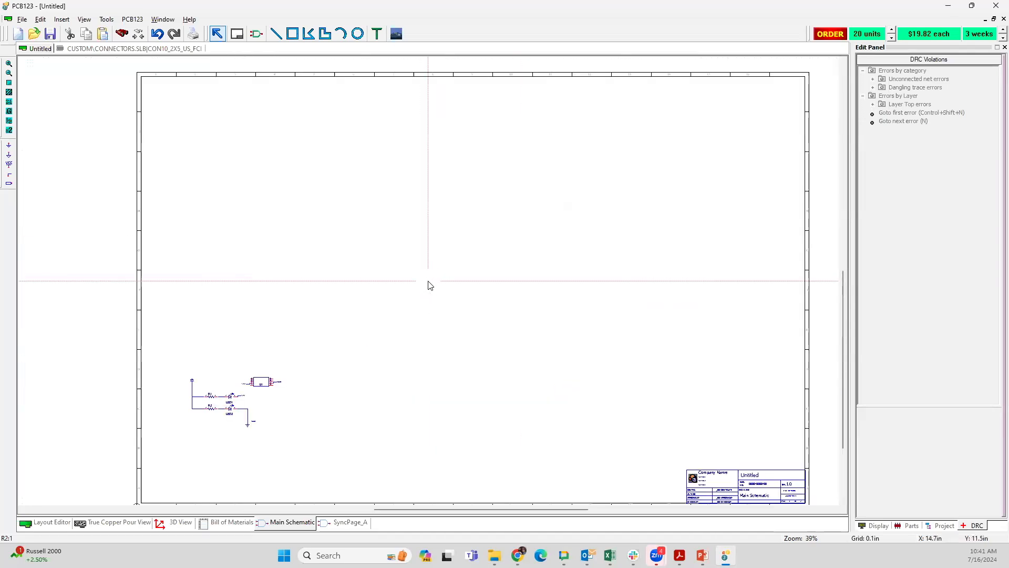
pyautogui.scroll(-1, 428, 284)
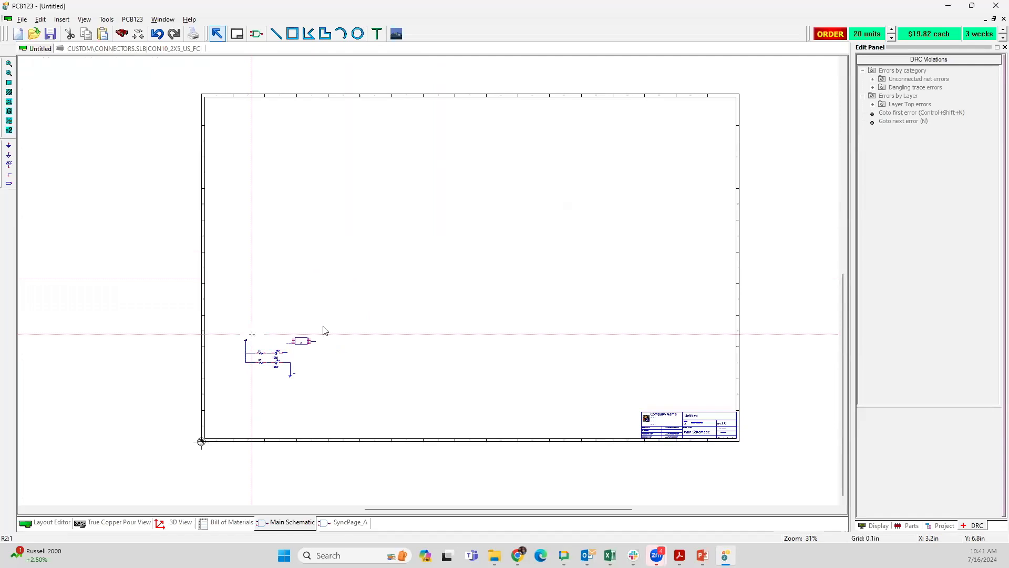
# Step: Undo the schematic page size change and bring the whole circuit back into view
pyautogui.scroll(-3, 323, 337)
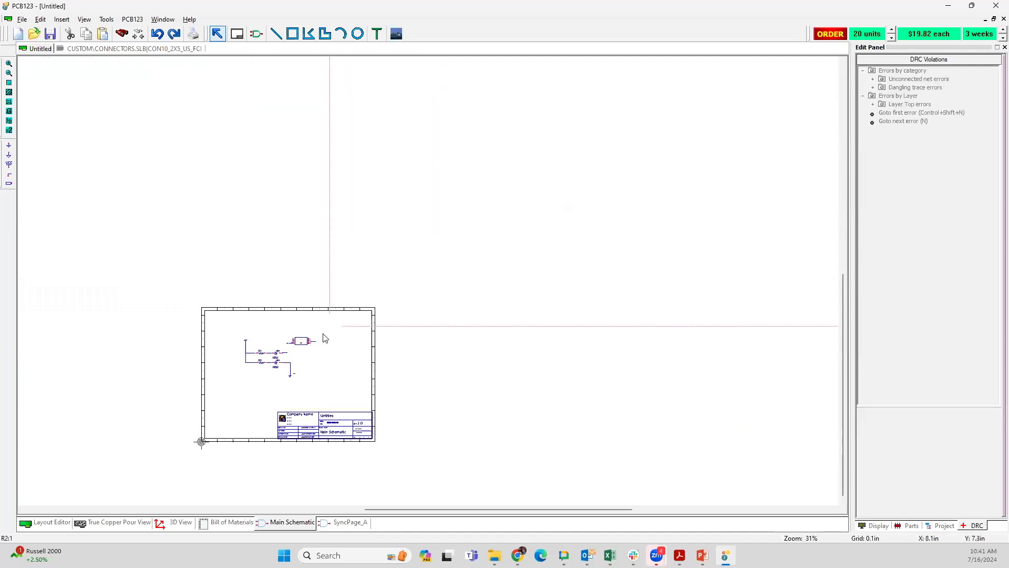
pyautogui.scroll(5, 426, 265)
pyautogui.scroll(1, 428, 279)
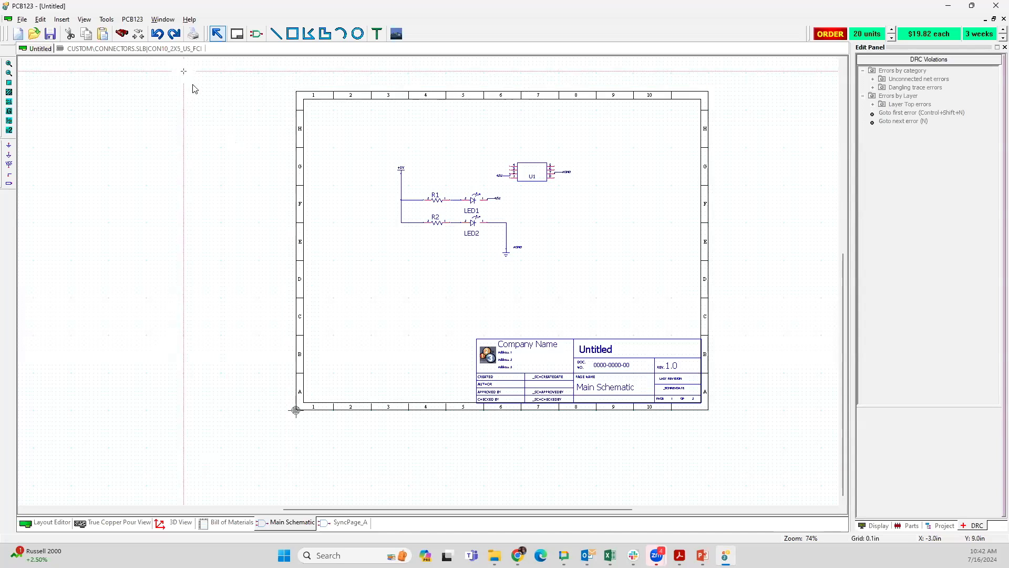
pyautogui.scroll(3, 429, 281)
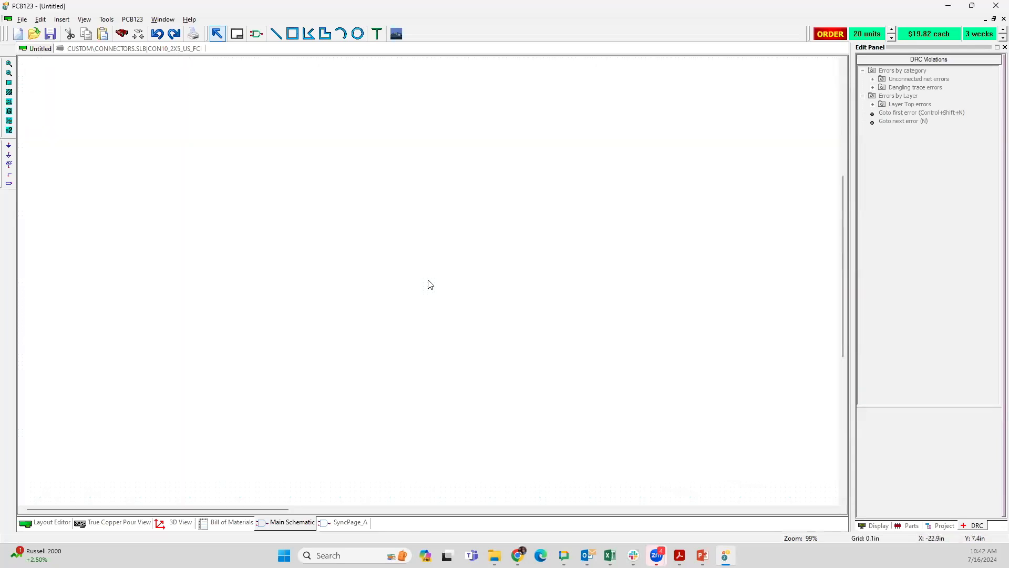
pyautogui.scroll(-2, 494, 257)
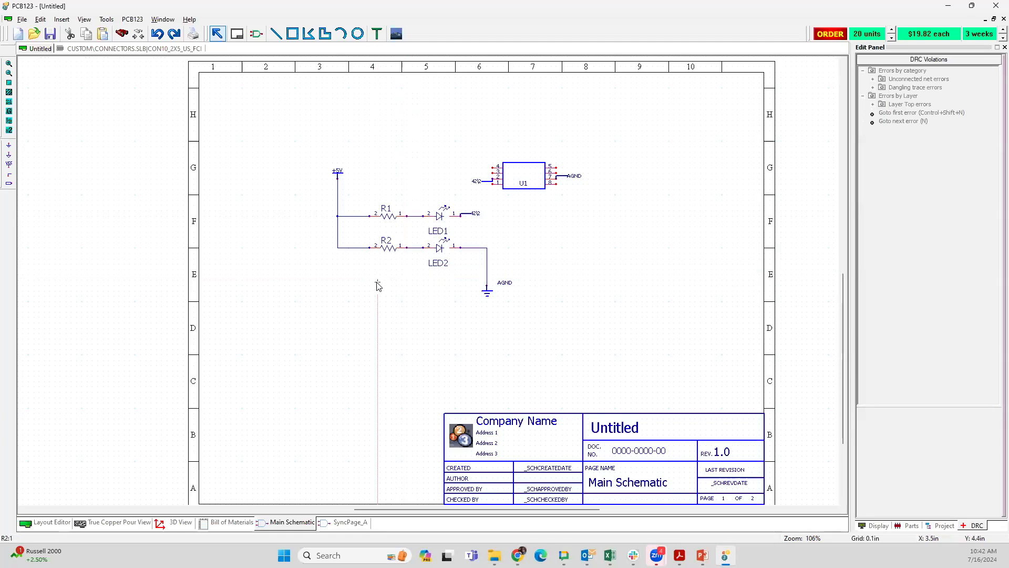
# Step: Open the board layout and move U1 left so its outline's left edge meets the upper trace's open end
pyautogui.click(51, 522)
pyautogui.scroll(2, 232, 349)
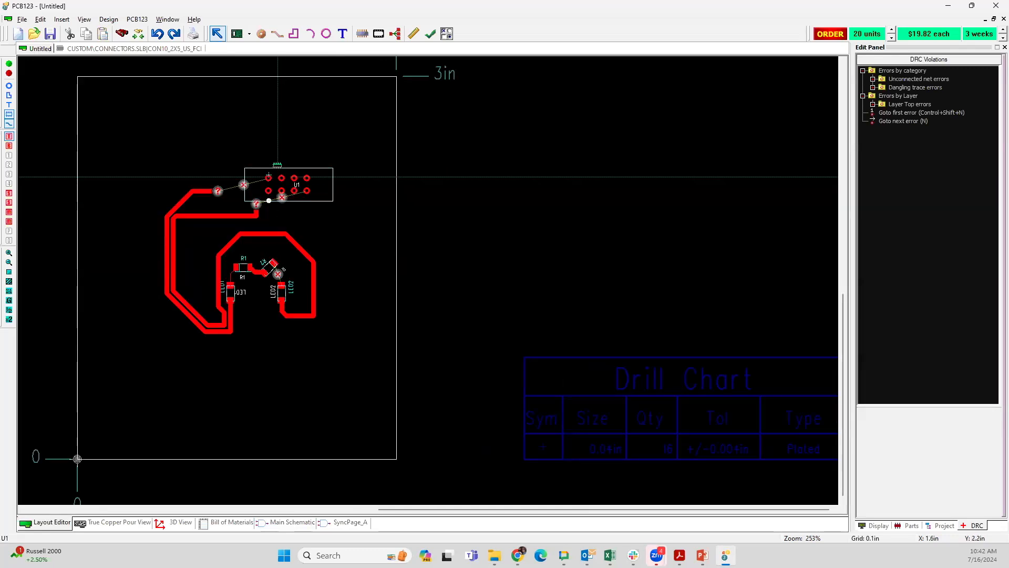
pyautogui.moveTo(279, 176); pyautogui.dragTo(222, 174)
pyautogui.scroll(4, 228, 195)
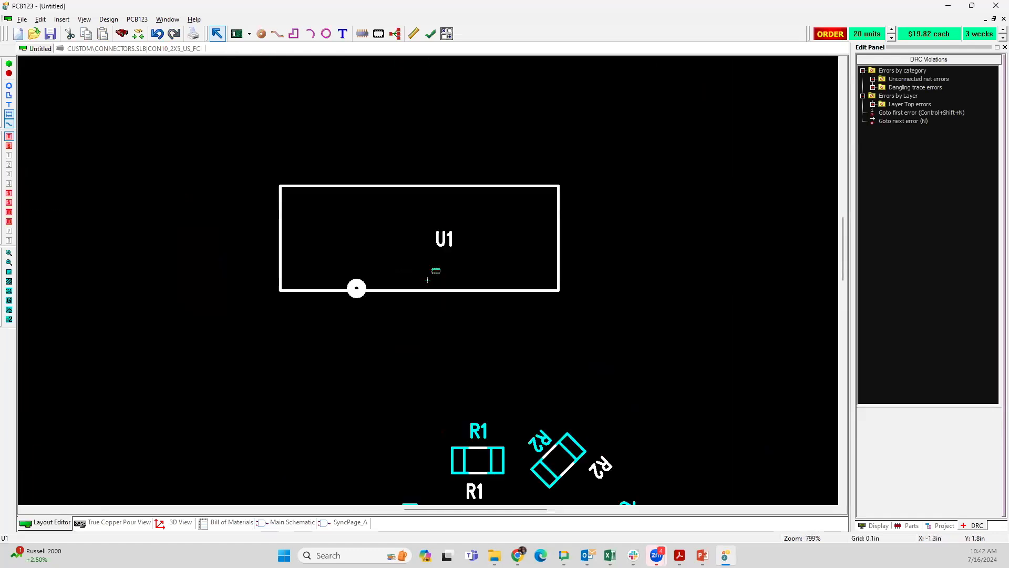
pyautogui.scroll(-2, 428, 272)
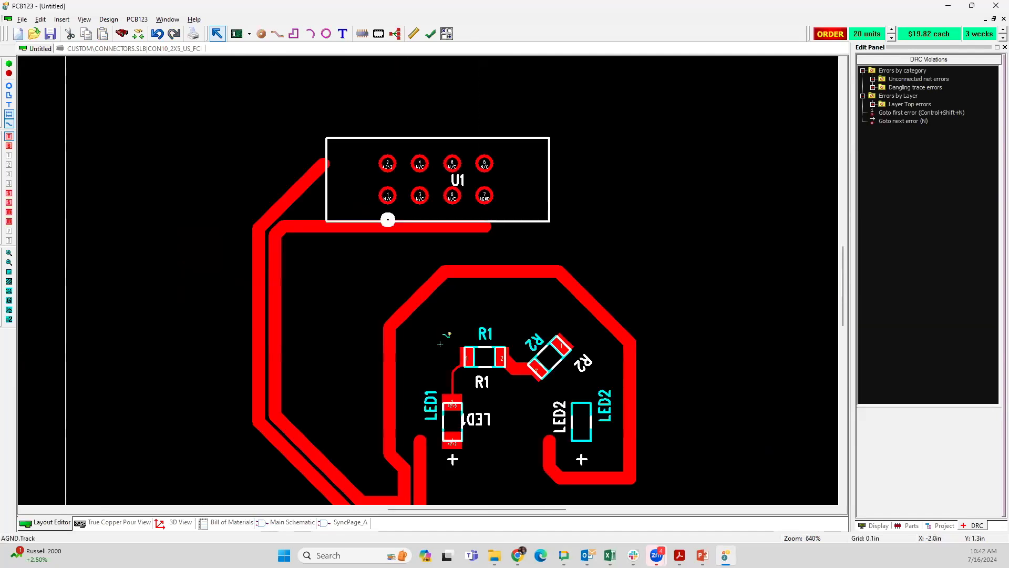
pyautogui.scroll(-1, 427, 274)
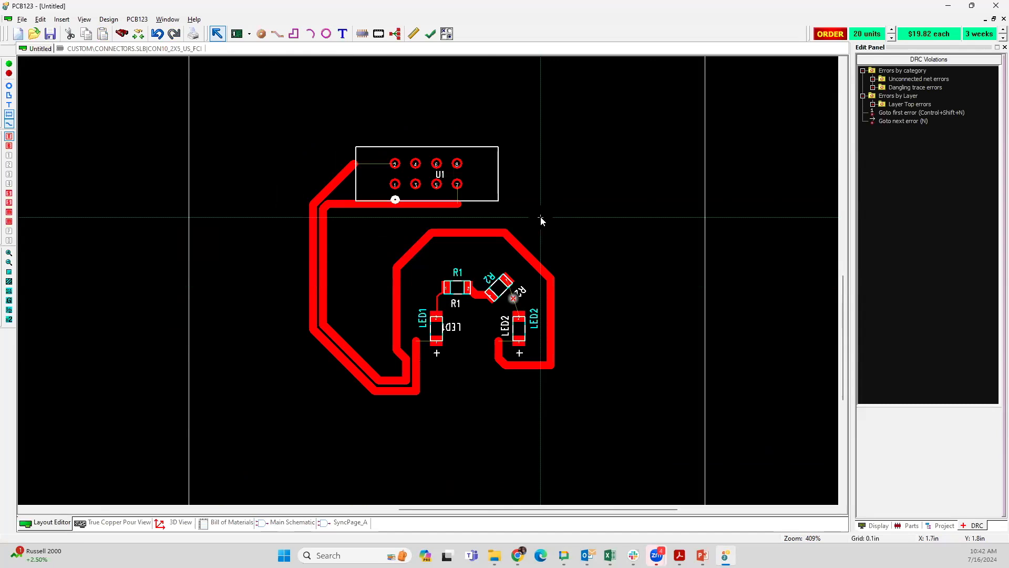
# Step: Set the board configuration's silk screen to Top only
pyautogui.rightClick(620, 199)
pyautogui.click(645, 299)
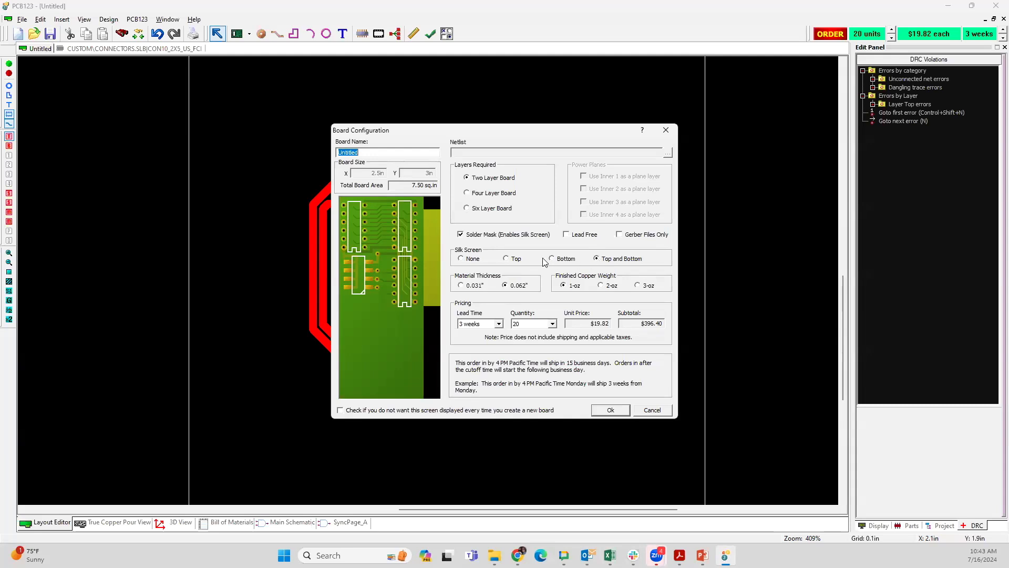
pyautogui.click(507, 258)
pyautogui.click(612, 410)
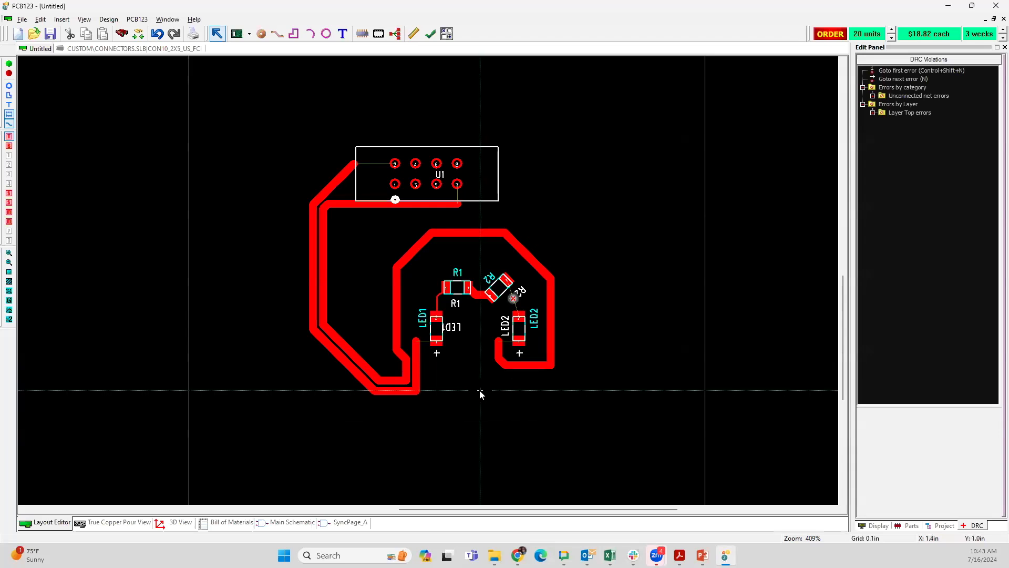
pyautogui.doubleClick(388, 178)
pyautogui.click(622, 443)
pyautogui.click(426, 162)
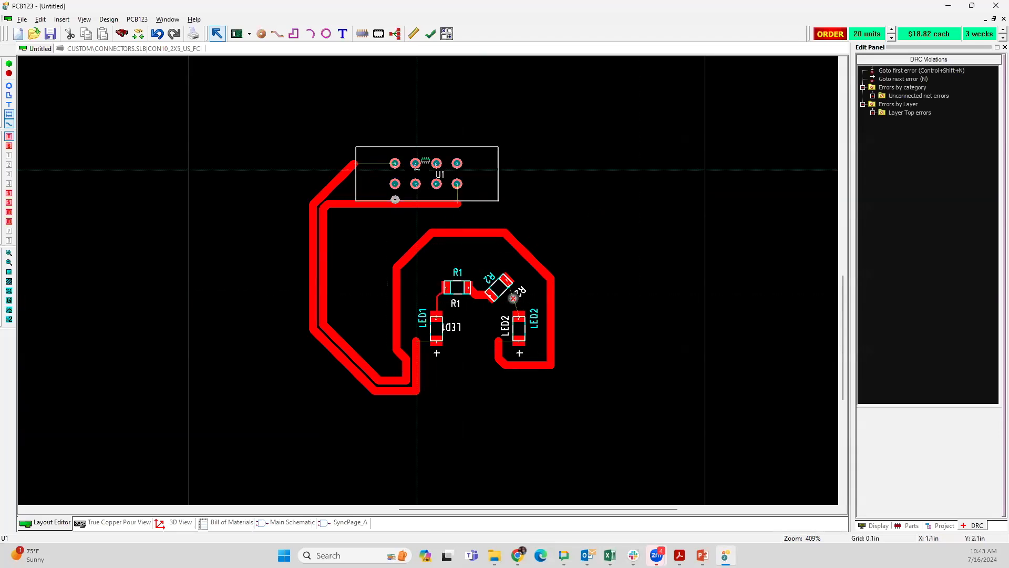
pyautogui.click(444, 231)
pyautogui.click(624, 78)
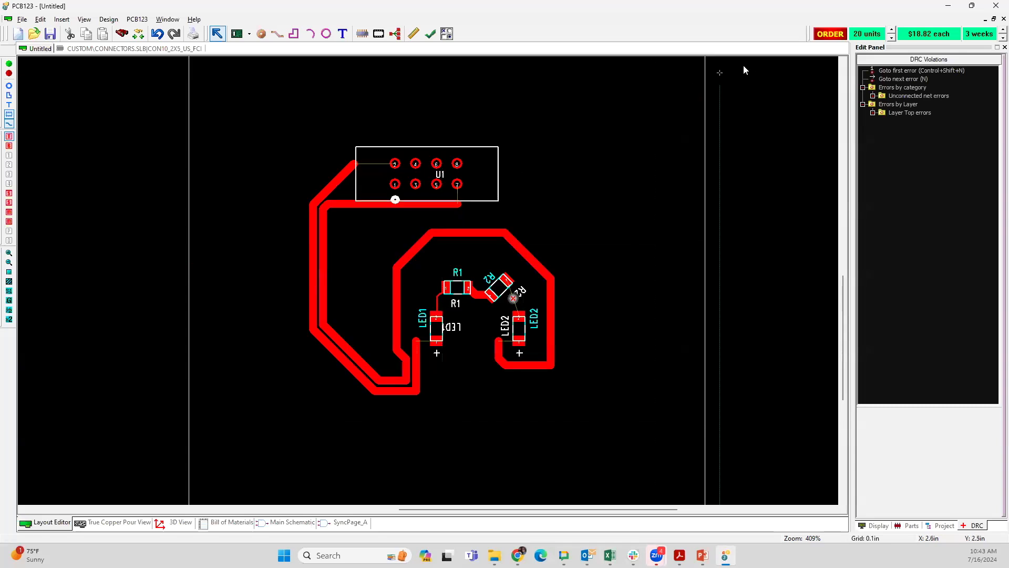
# Step: Dismiss the order's save prompt and save the project in the Documents folder as "test board"
pyautogui.click(829, 34)
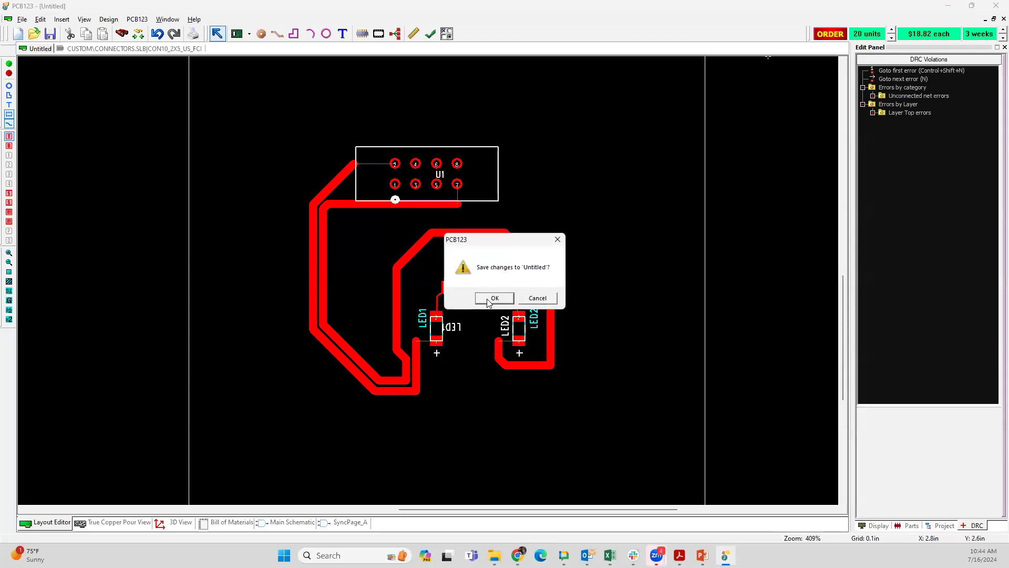
pyautogui.click(539, 297)
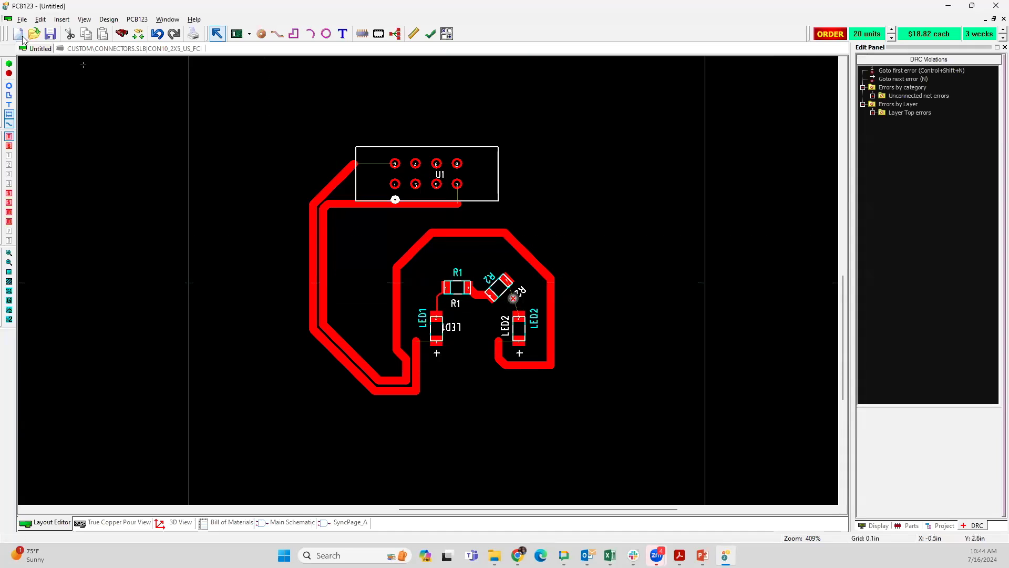
pyautogui.click(20, 20)
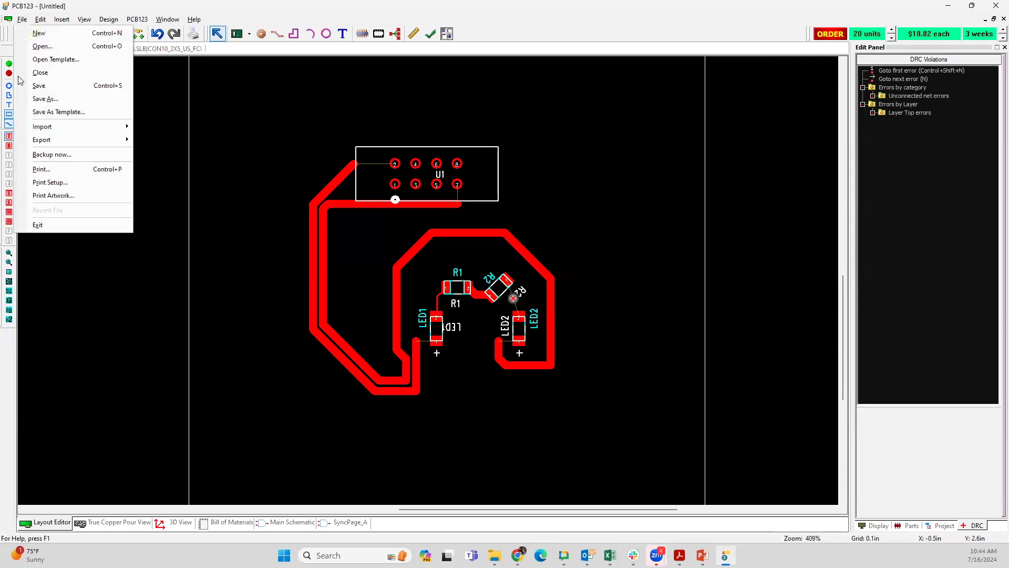
pyautogui.click(42, 99)
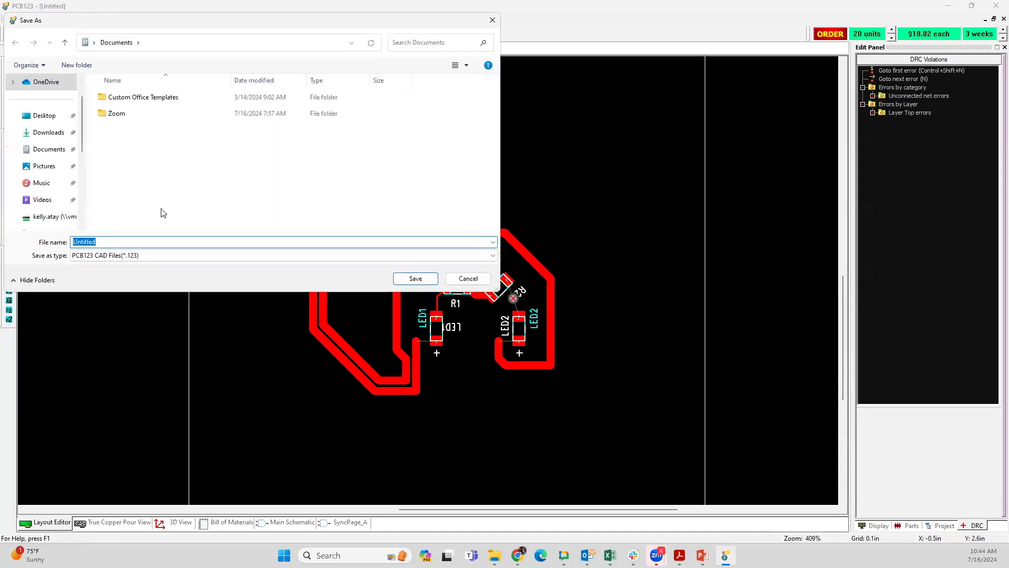
pyautogui.write('t')
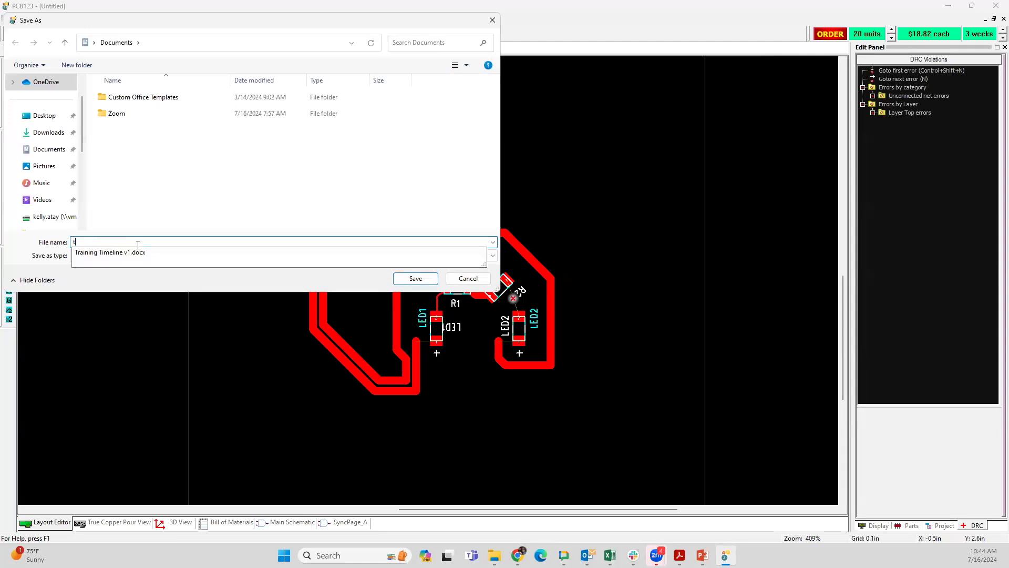
pyautogui.write('est board')
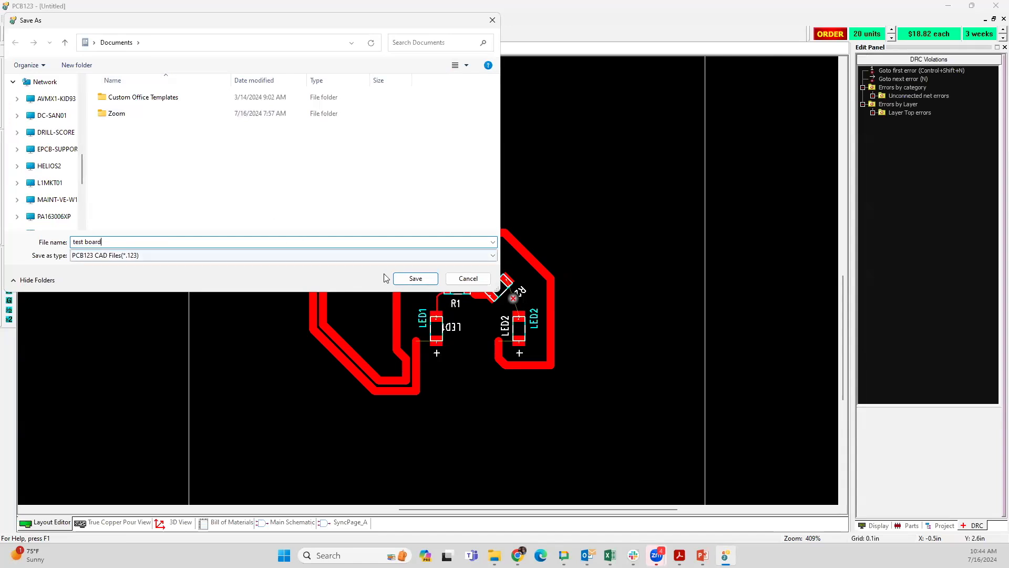
pyautogui.click(421, 281)
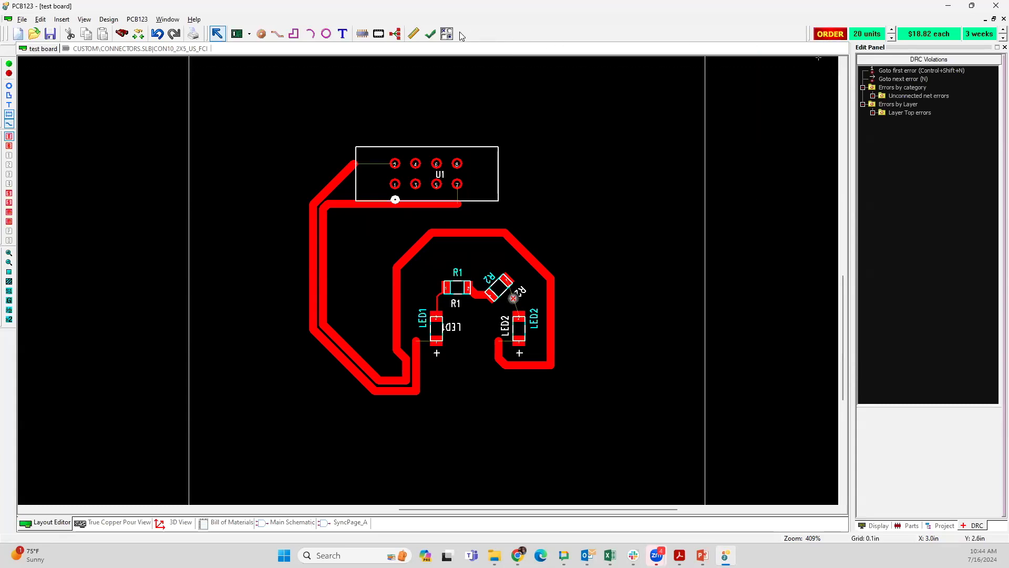
# Step: Run the design rule check on the board, keeping unconnected net errors and dangling trace warnings reported
pyautogui.click(431, 34)
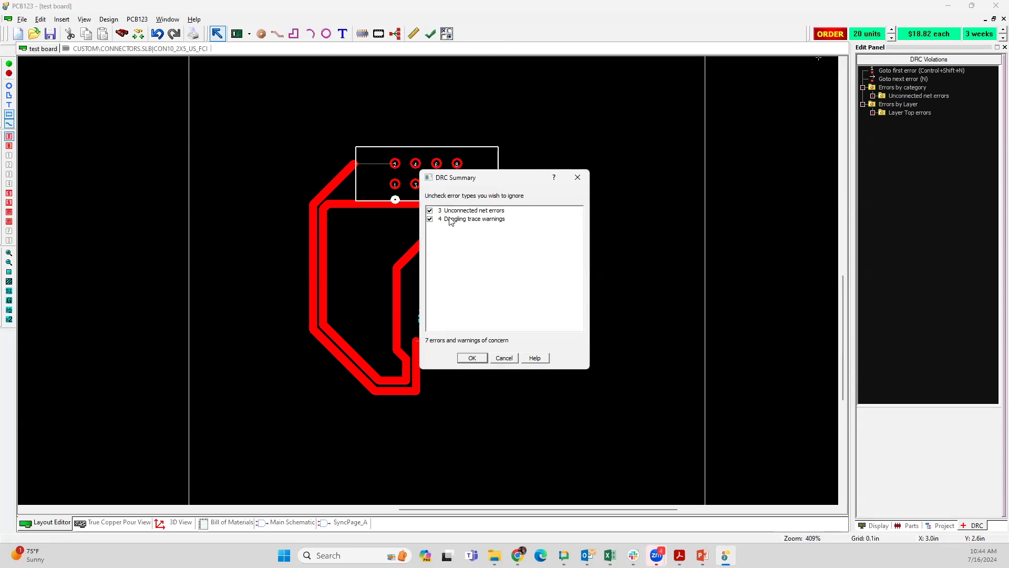
pyautogui.click(472, 357)
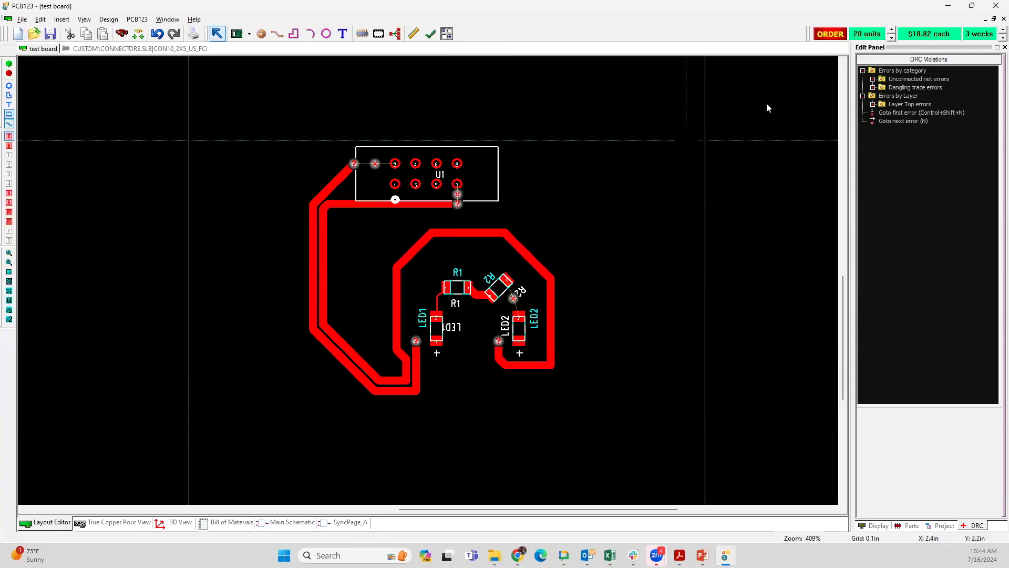
# Step: Start the board order, accept the reported design rule errors and warnings, and upload the project file to the web browser
pyautogui.click(830, 34)
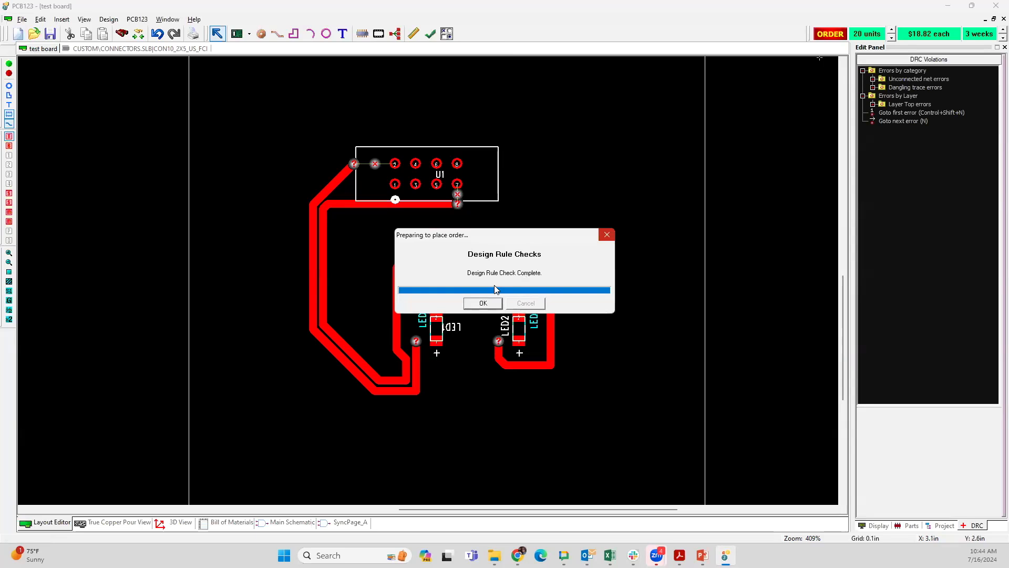
pyautogui.click(482, 302)
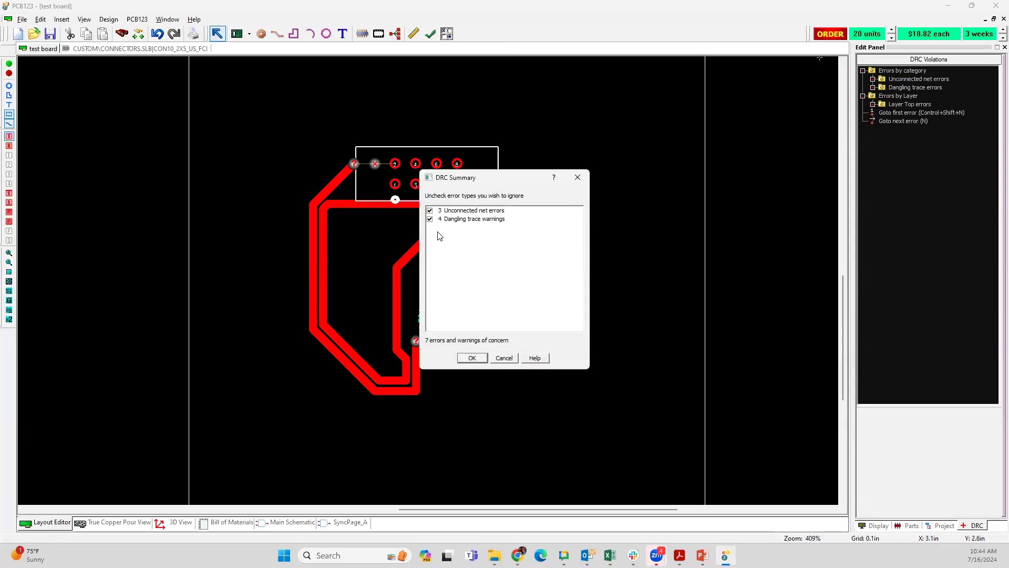
pyautogui.click(472, 358)
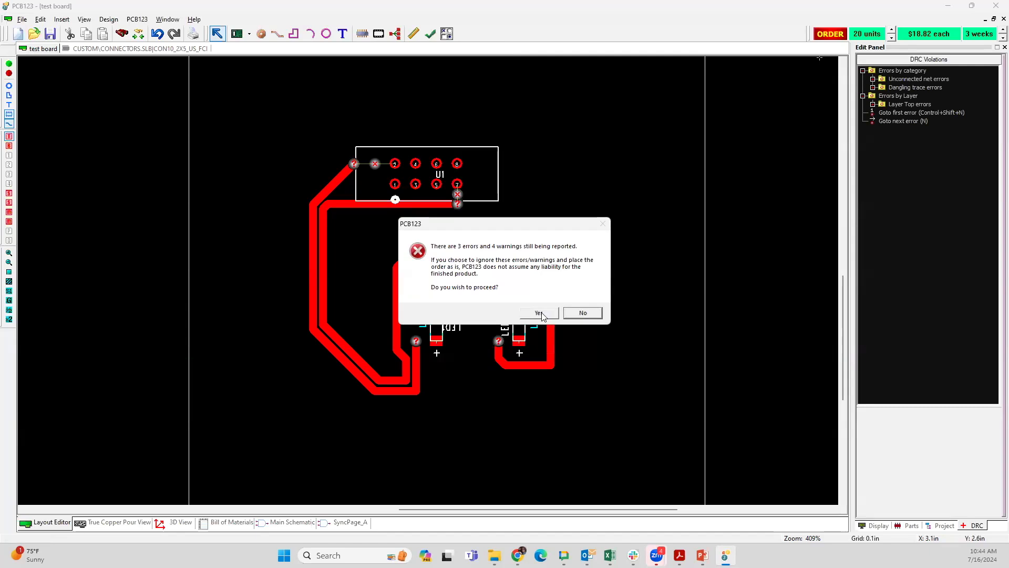
pyautogui.click(540, 313)
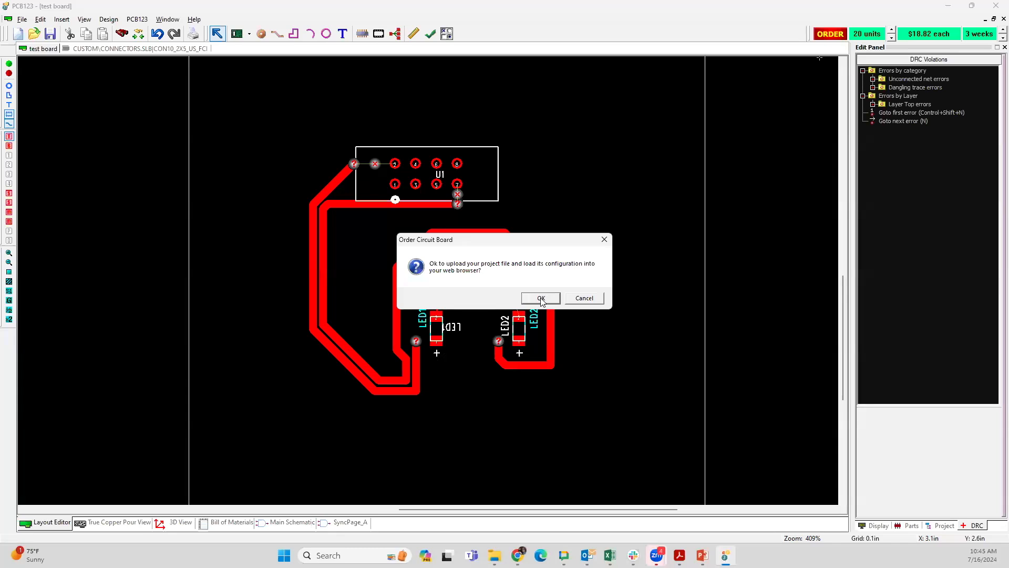
pyautogui.click(541, 298)
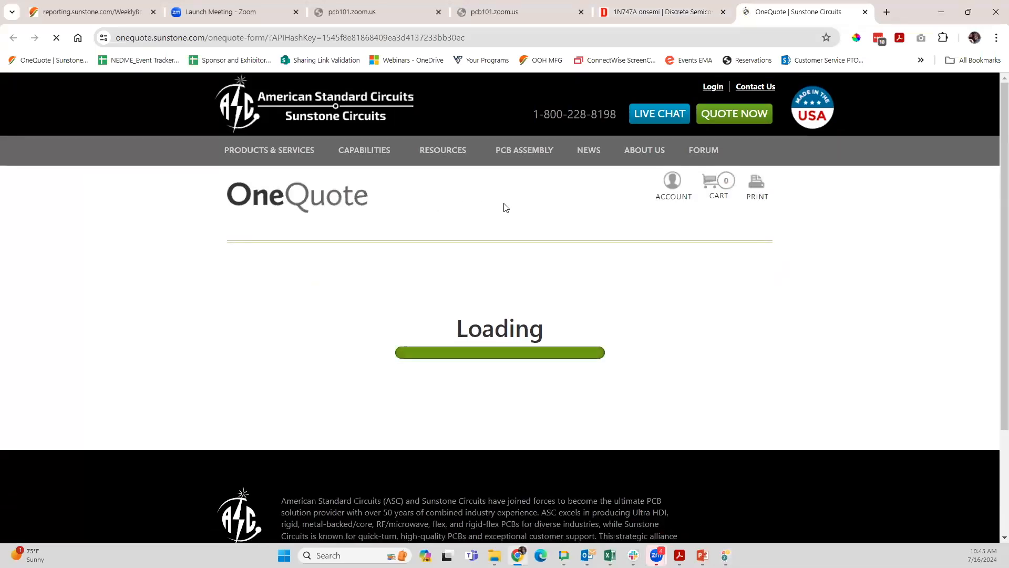
# Step: Set the board's finish to ENIG in the quote's basic information
pyautogui.scroll(-3, 592, 237)
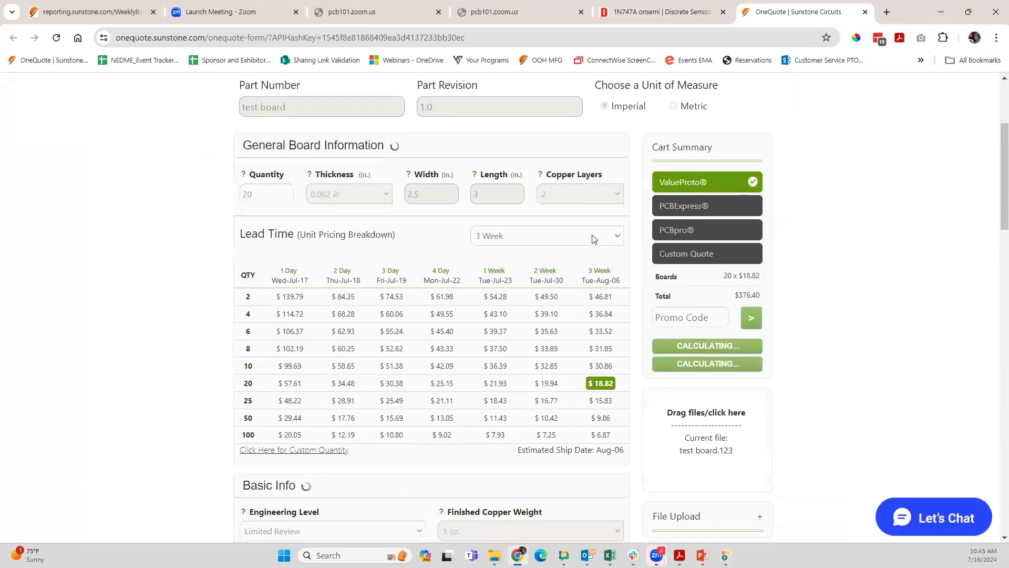
pyautogui.scroll(-2, 593, 237)
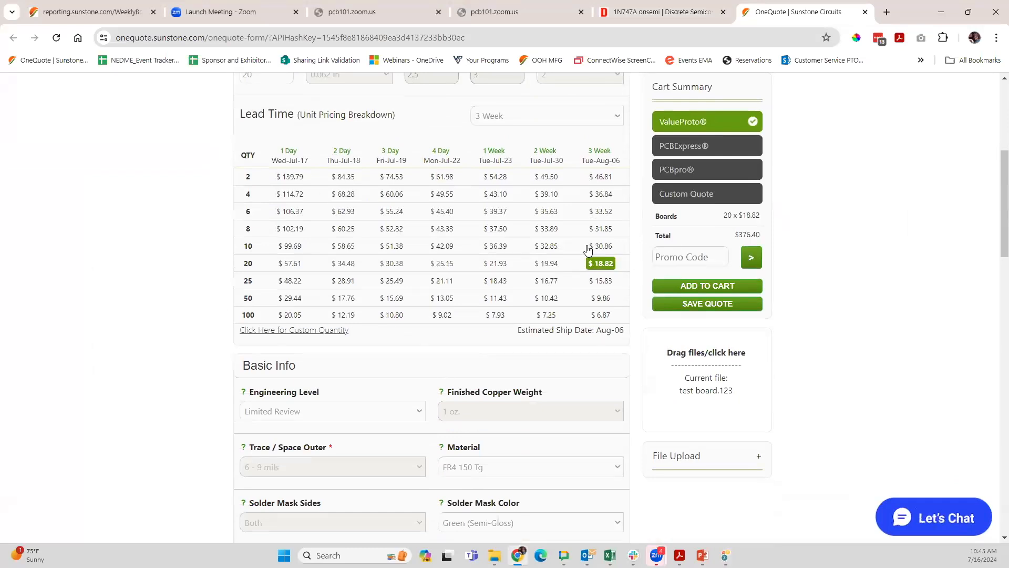
pyautogui.scroll(-1, 584, 249)
pyautogui.scroll(-2, 468, 232)
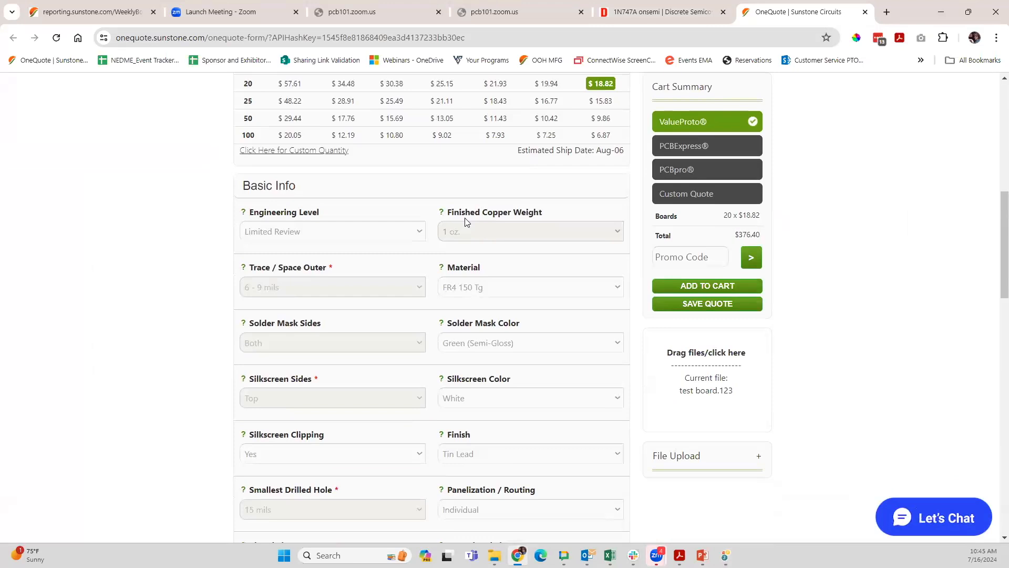
pyautogui.scroll(-3, 468, 273)
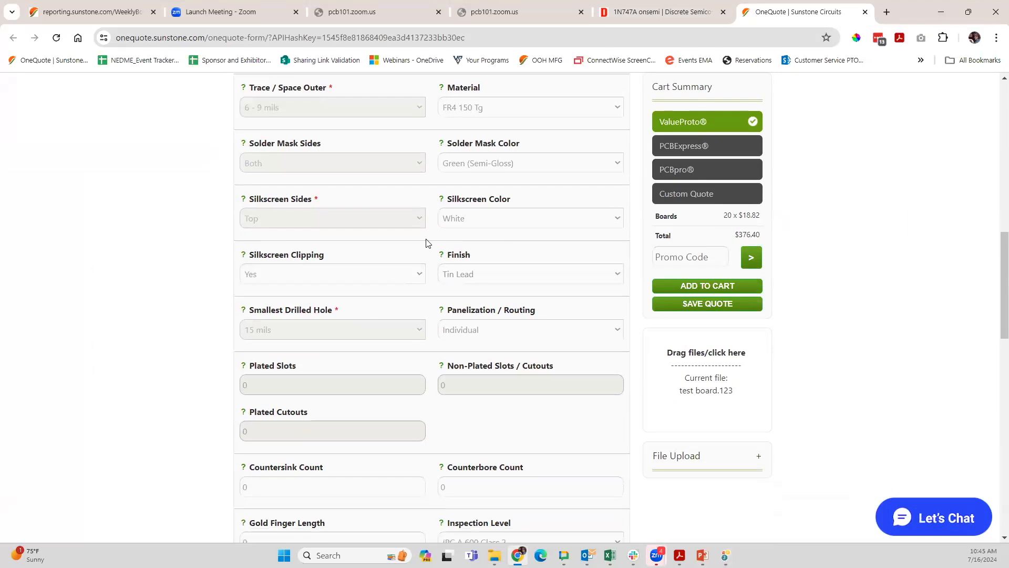
pyautogui.click(530, 275)
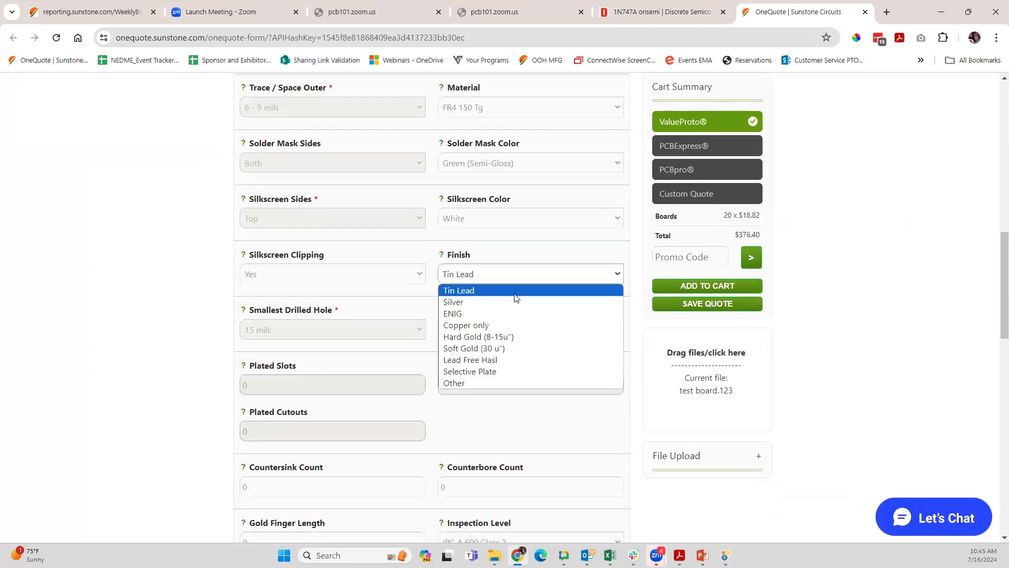
pyautogui.click(488, 314)
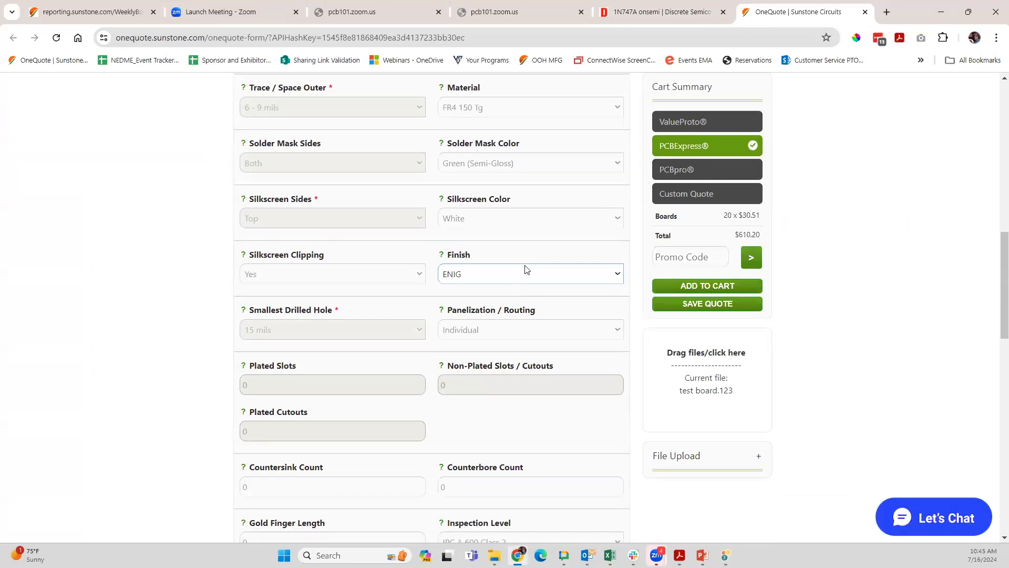
# Step: Set the panelization/routing to Tab and answer No to parts overhanging the board edge
pyautogui.click(532, 331)
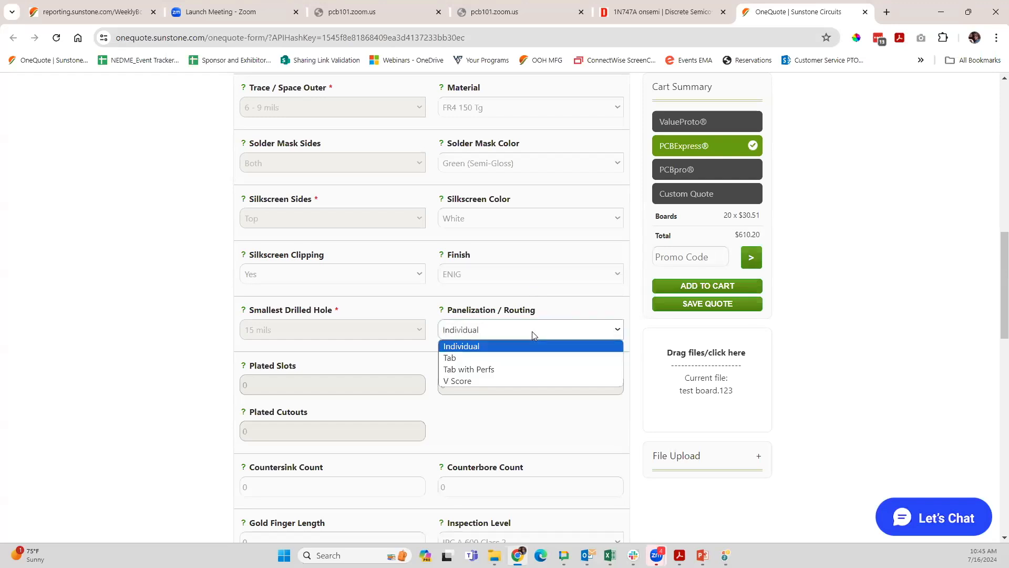
pyautogui.click(531, 359)
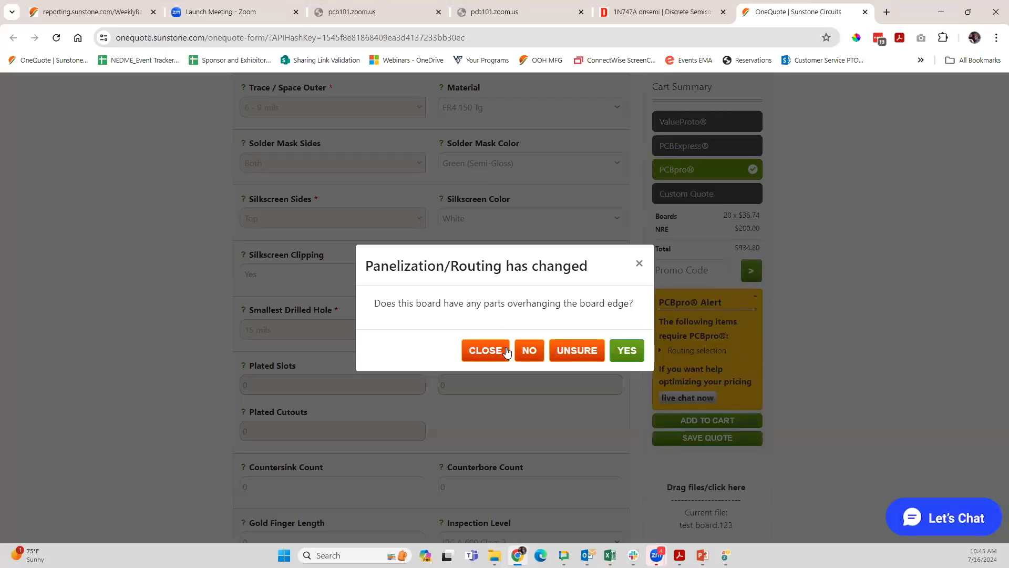
pyautogui.click(532, 351)
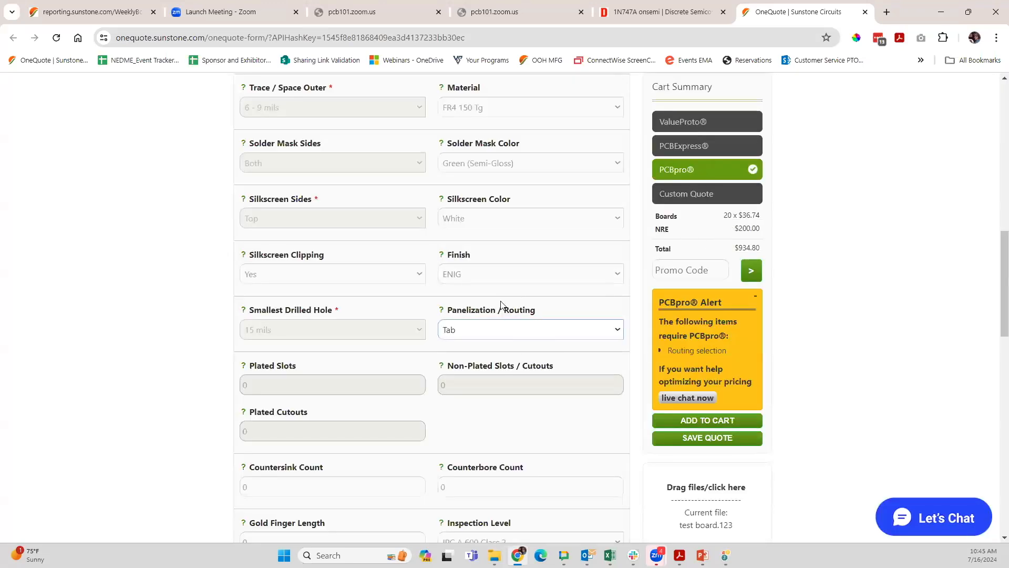
# Step: Examine the remaining board options, the assembly choices and the stencil types without changing any of them
pyautogui.scroll(6, 503, 310)
pyautogui.scroll(-10, 504, 311)
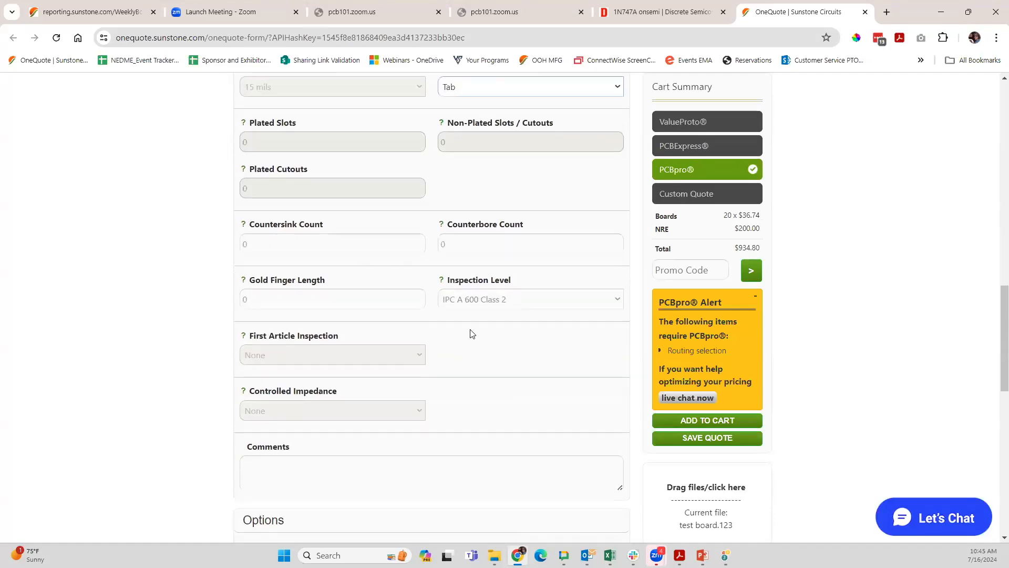
pyautogui.scroll(-9, 468, 334)
pyautogui.scroll(1, 371, 188)
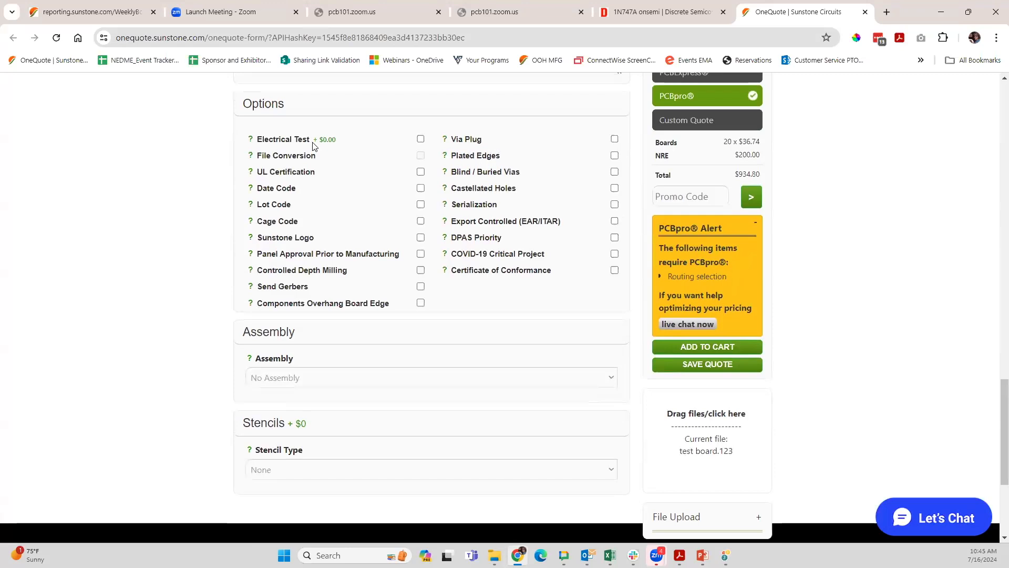
pyautogui.click(385, 382)
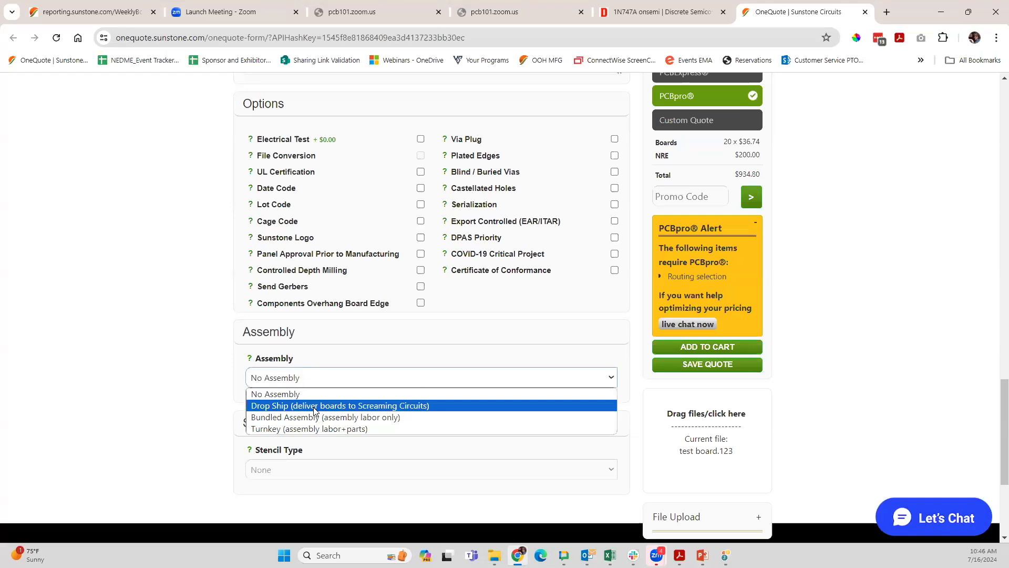
pyautogui.click(185, 404)
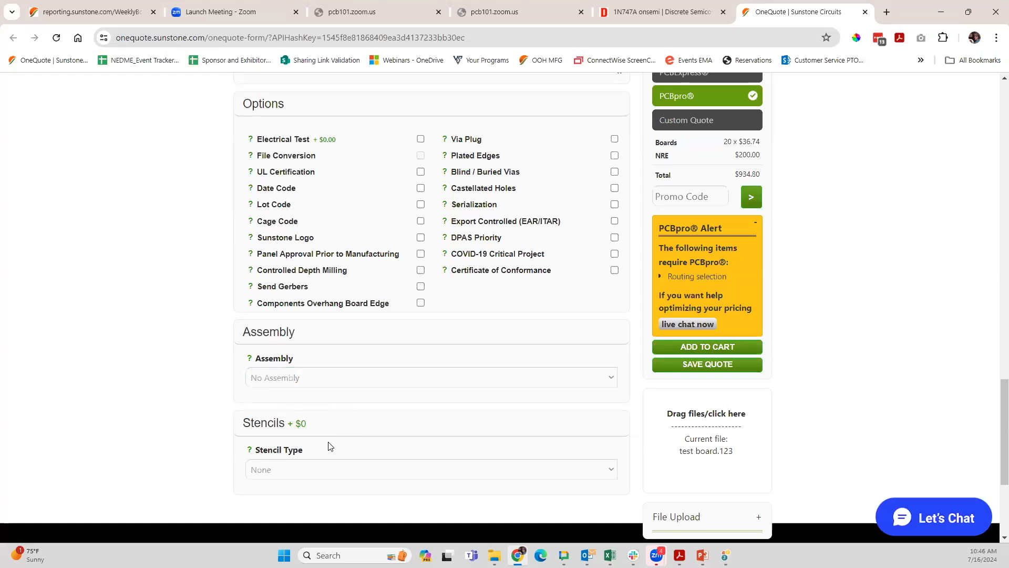
pyautogui.click(331, 469)
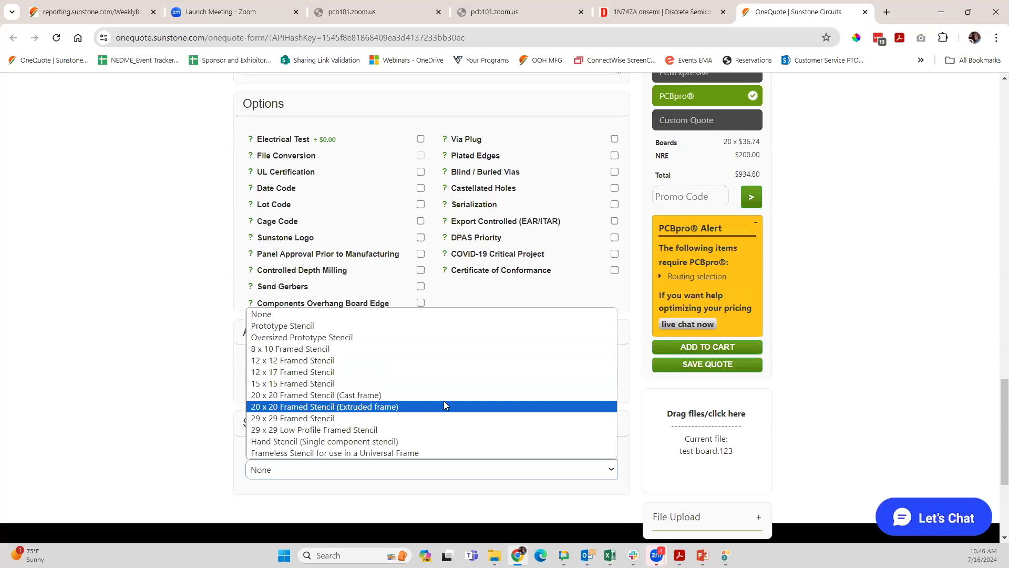
pyautogui.click(157, 284)
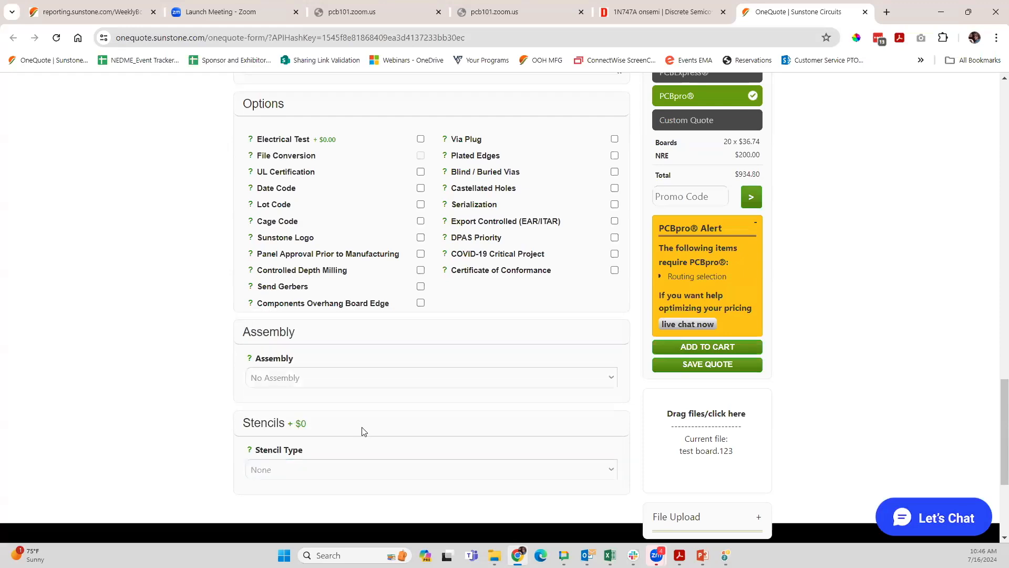
# Step: Add the configured board order to the cart and continue to checkout
pyautogui.scroll(6, 466, 398)
pyautogui.scroll(-3, 480, 390)
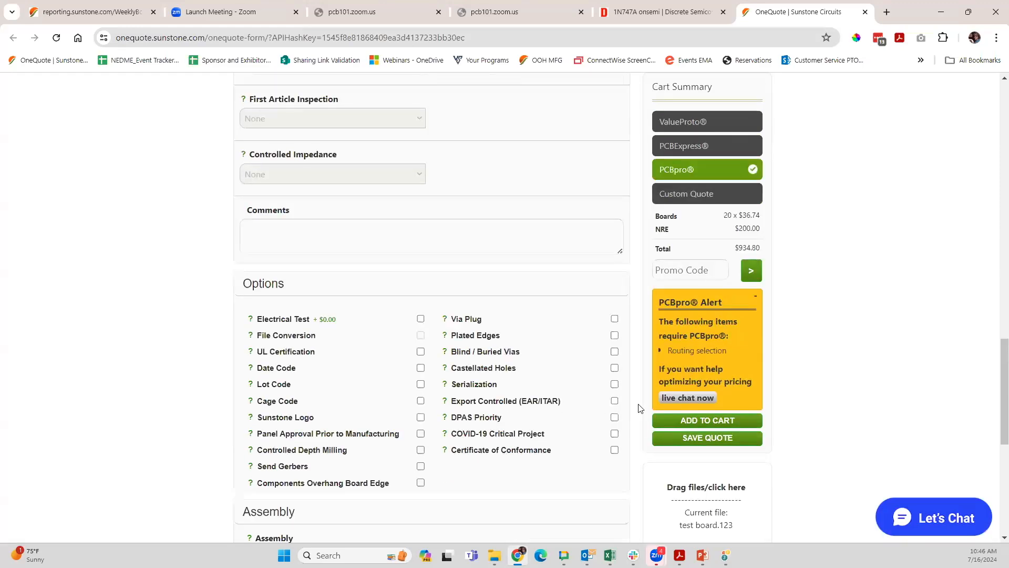
pyautogui.scroll(-2, 631, 415)
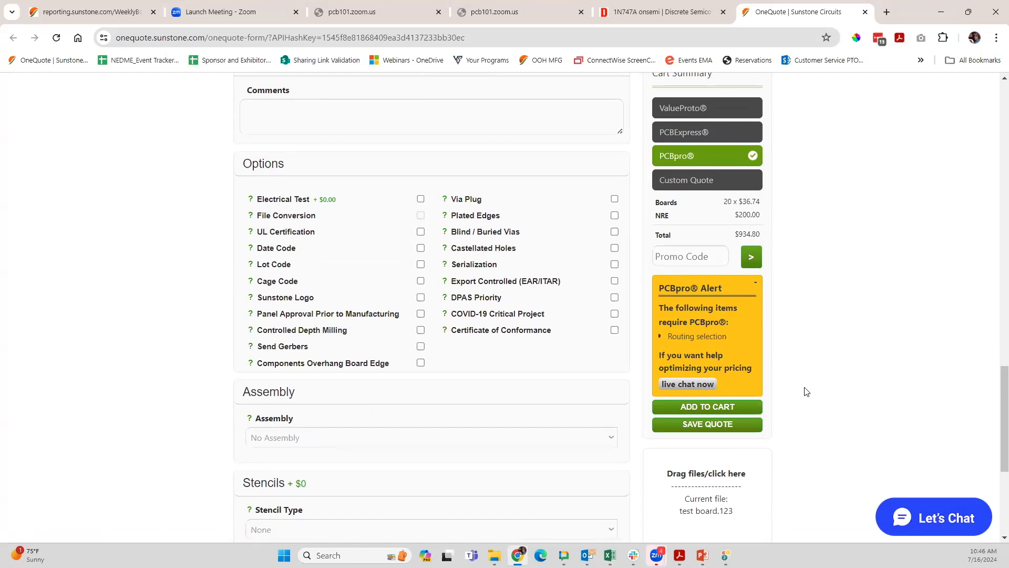
pyautogui.click(703, 408)
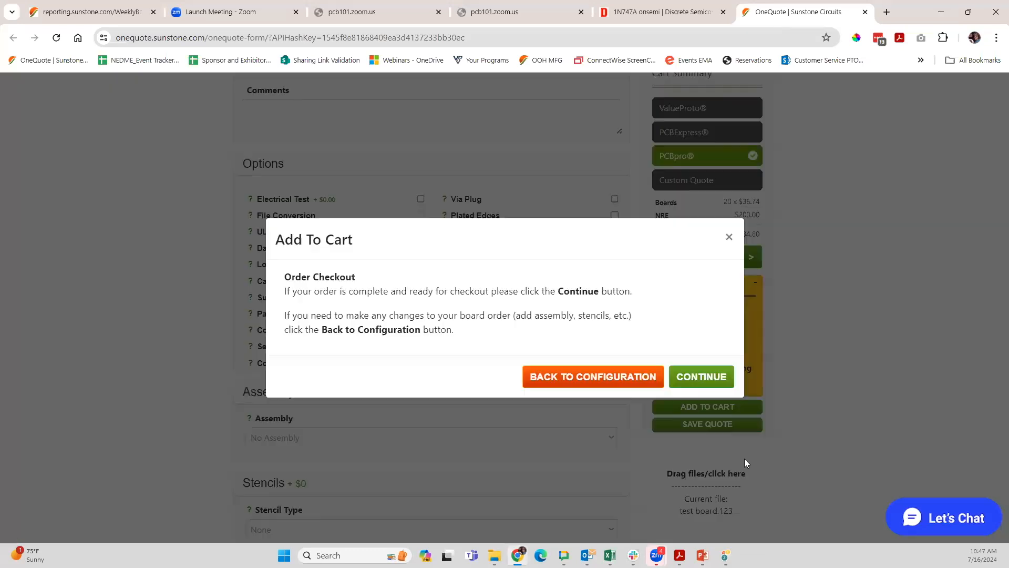
pyautogui.click(697, 385)
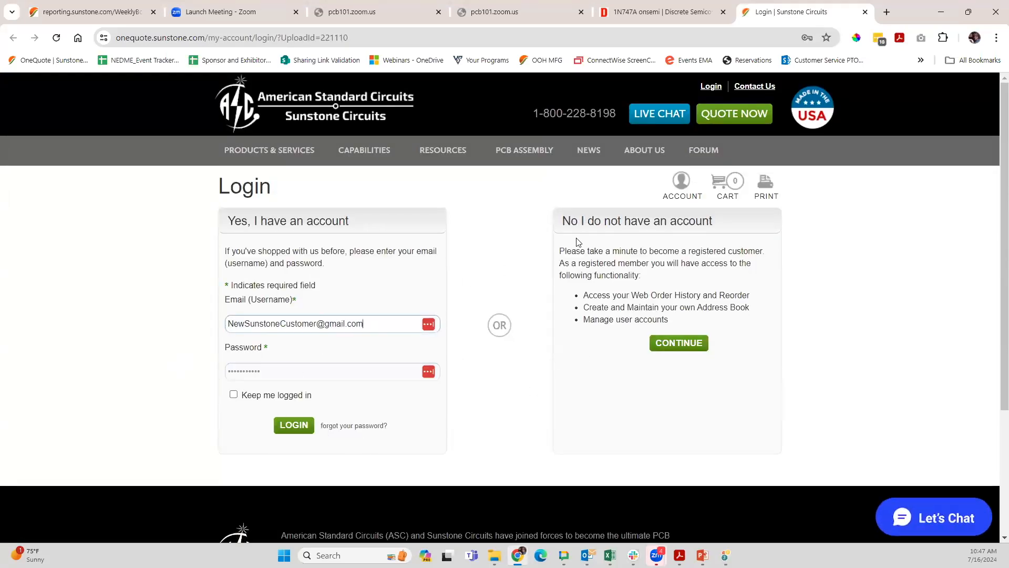
# Step: Close the quote site's login page, switch to PCB123 and display the project's main schematic
pyautogui.click(866, 12)
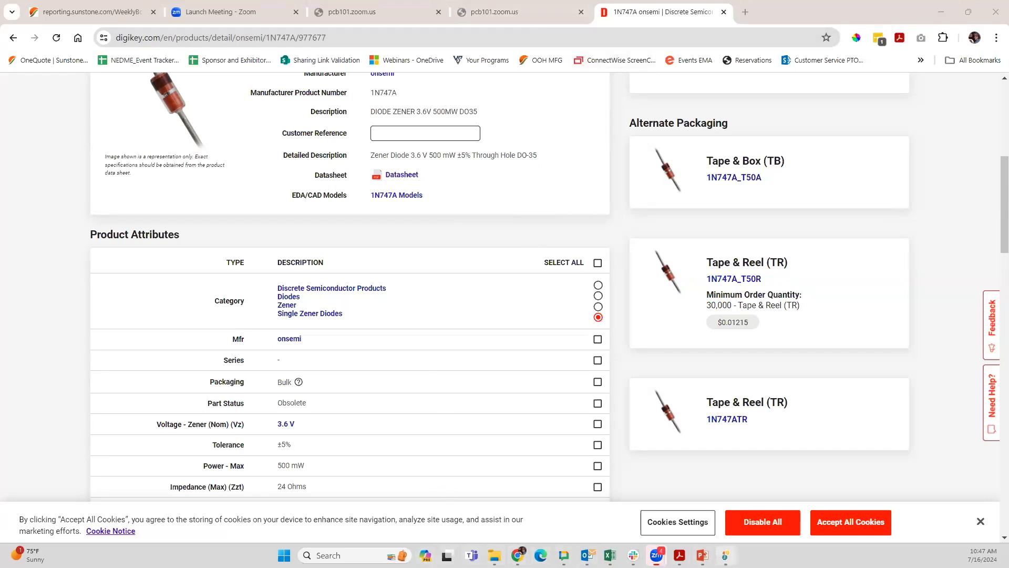
pyautogui.click(725, 555)
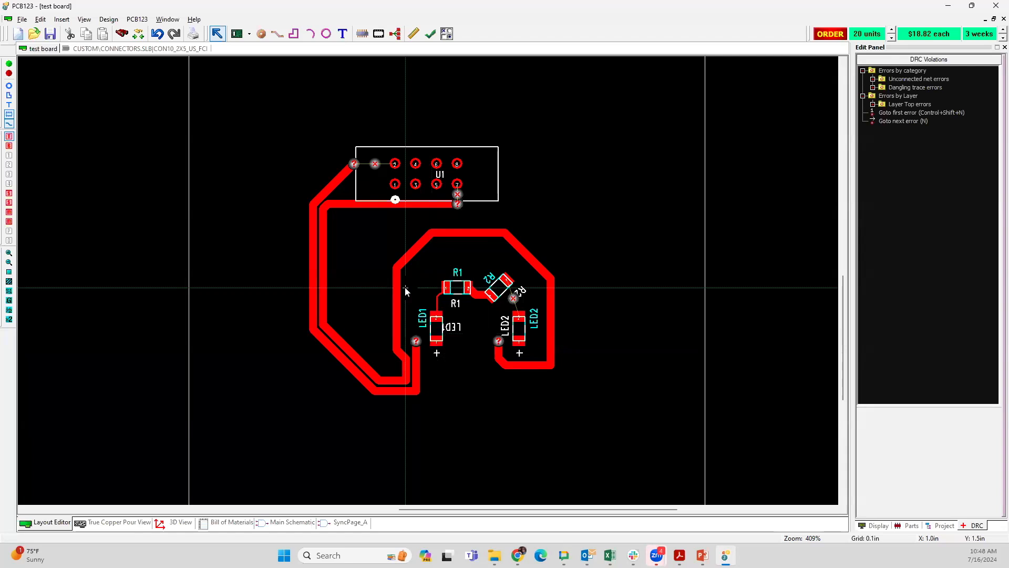
pyautogui.click(308, 521)
# Step: Open the properties of LED1 in the schematic and follow its DigiKey part number link
pyautogui.scroll(5, 428, 284)
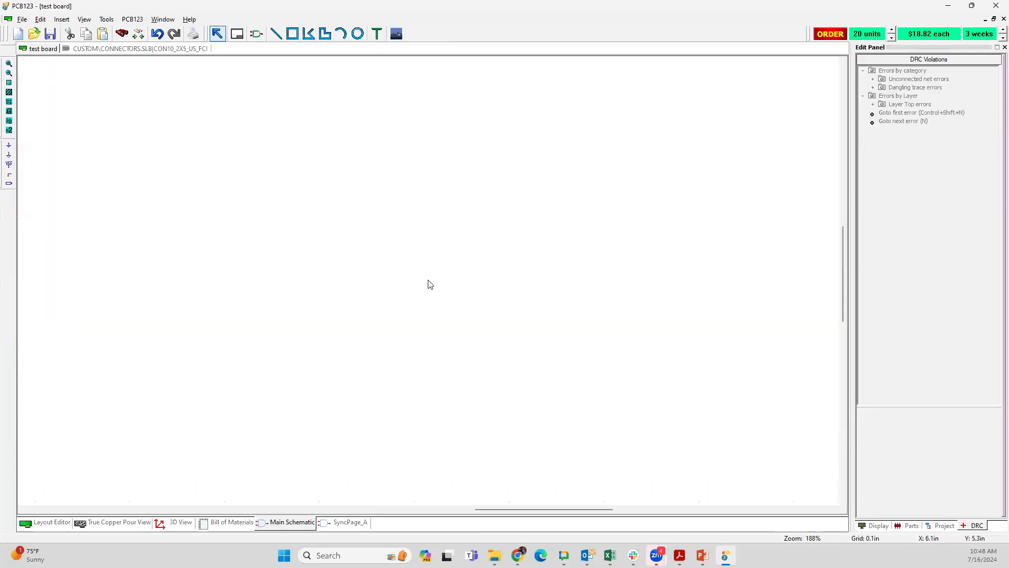
pyautogui.click(191, 242)
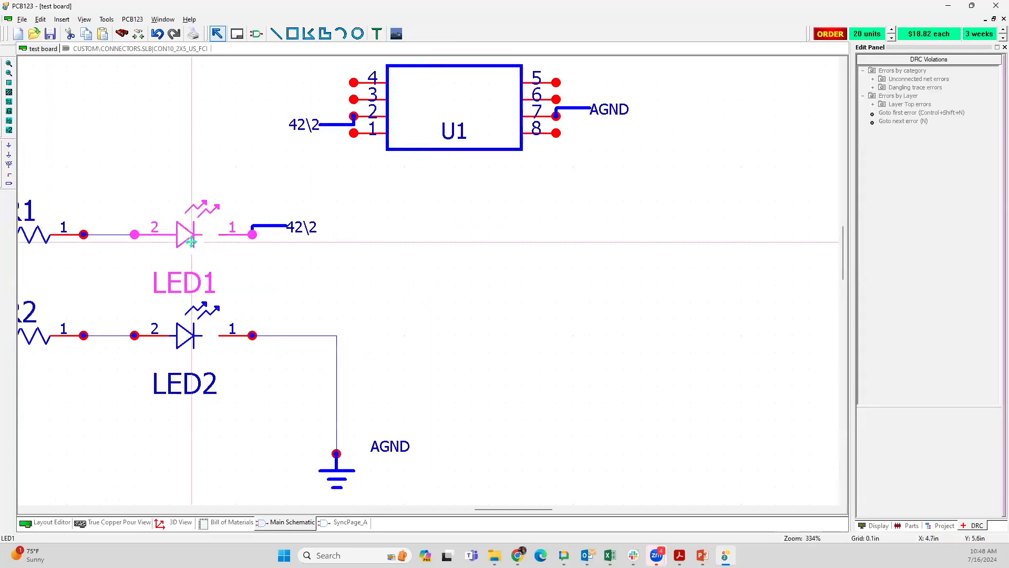
pyautogui.rightClick(191, 242)
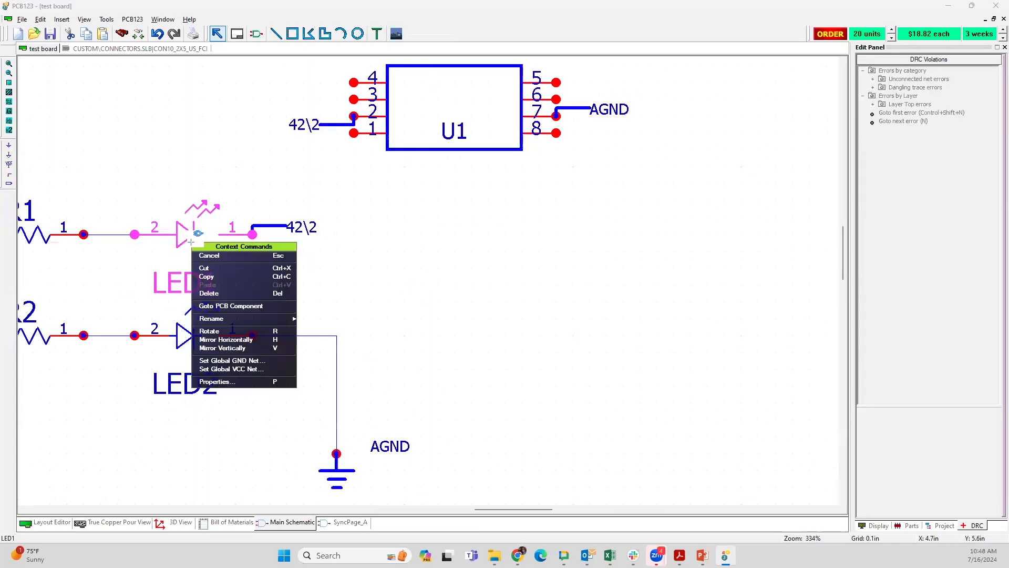
pyautogui.click(230, 381)
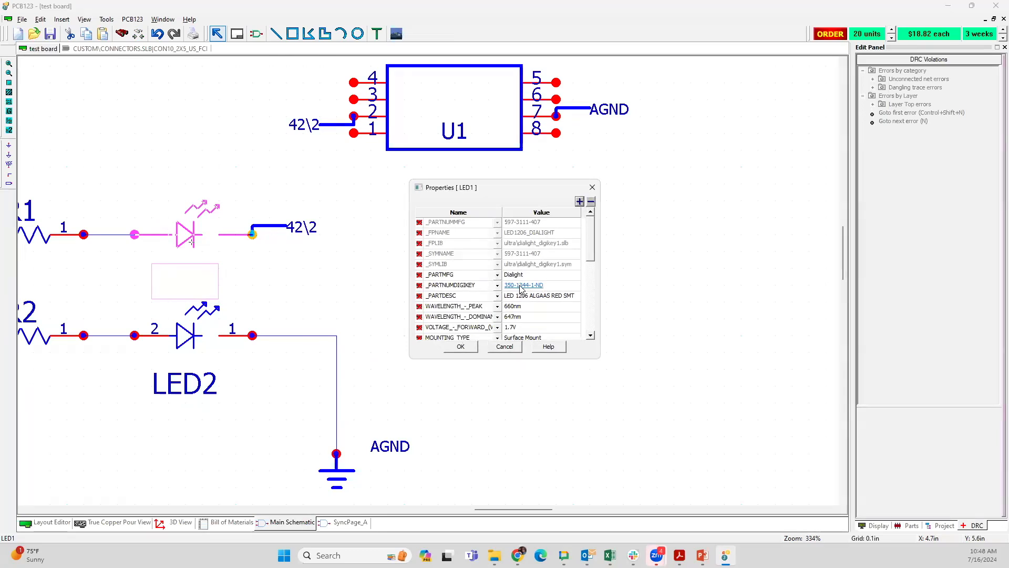
pyautogui.click(519, 287)
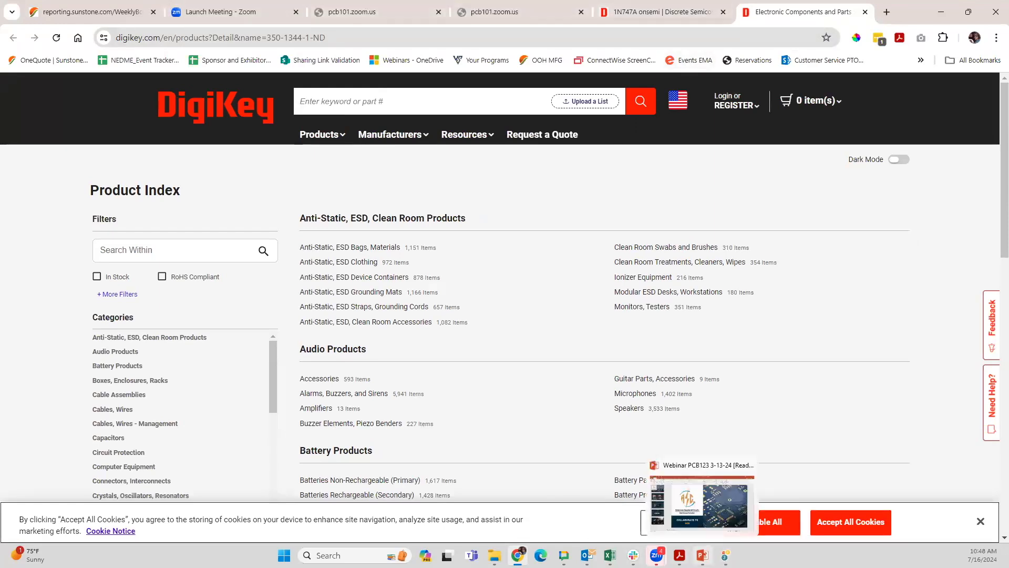
pyautogui.click(725, 555)
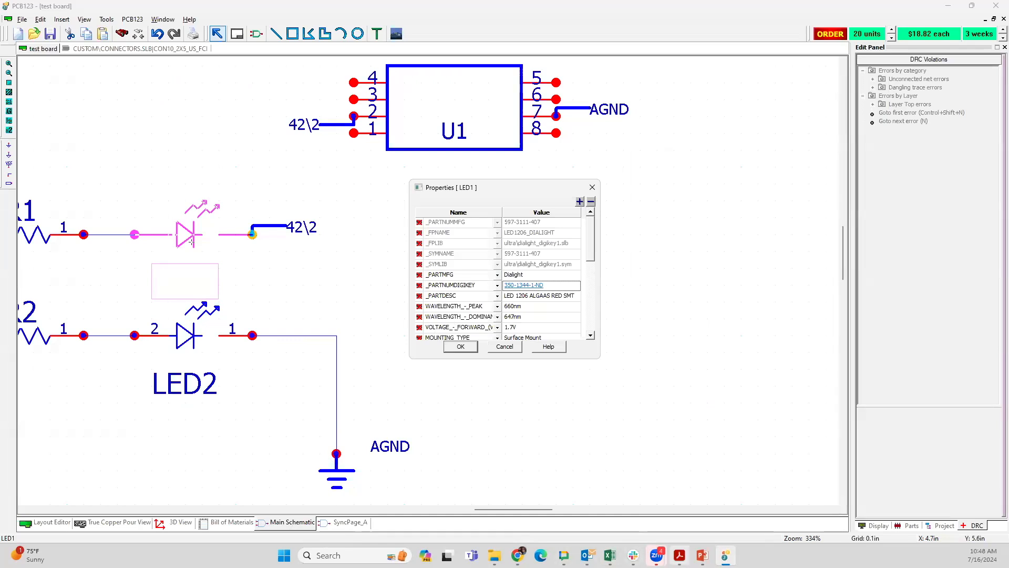
pyautogui.click(518, 556)
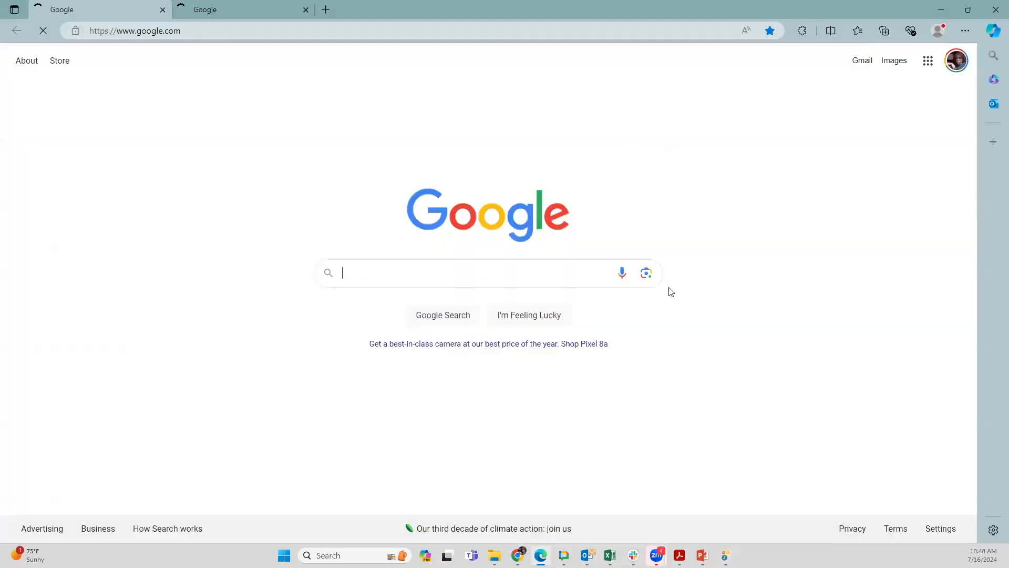
pyautogui.click(996, 10)
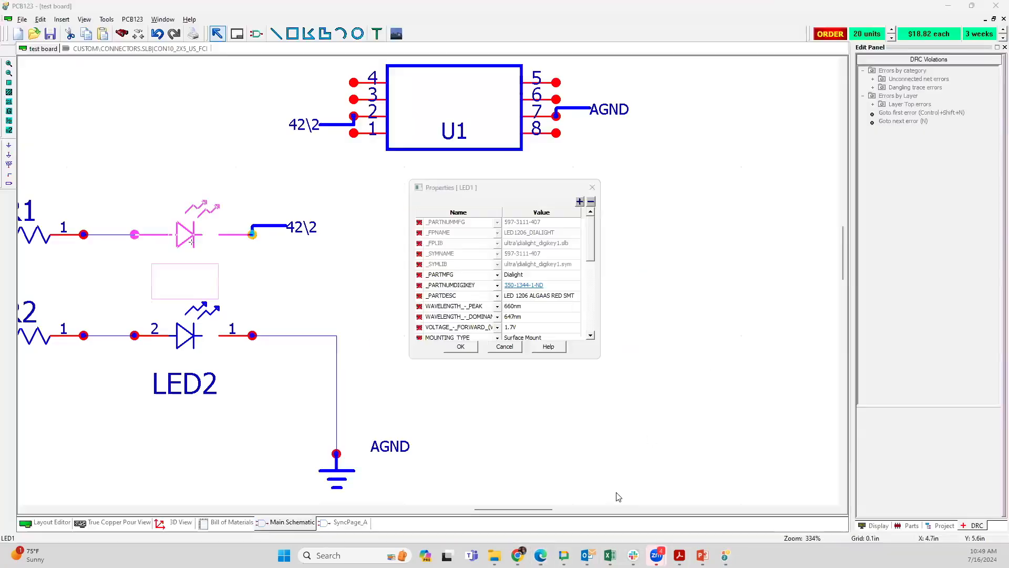
# Step: Switch to Chrome, close the DigiKey product index and 1N747A diode pages, and try to close the browser window
pyautogui.moveTo(633, 555)
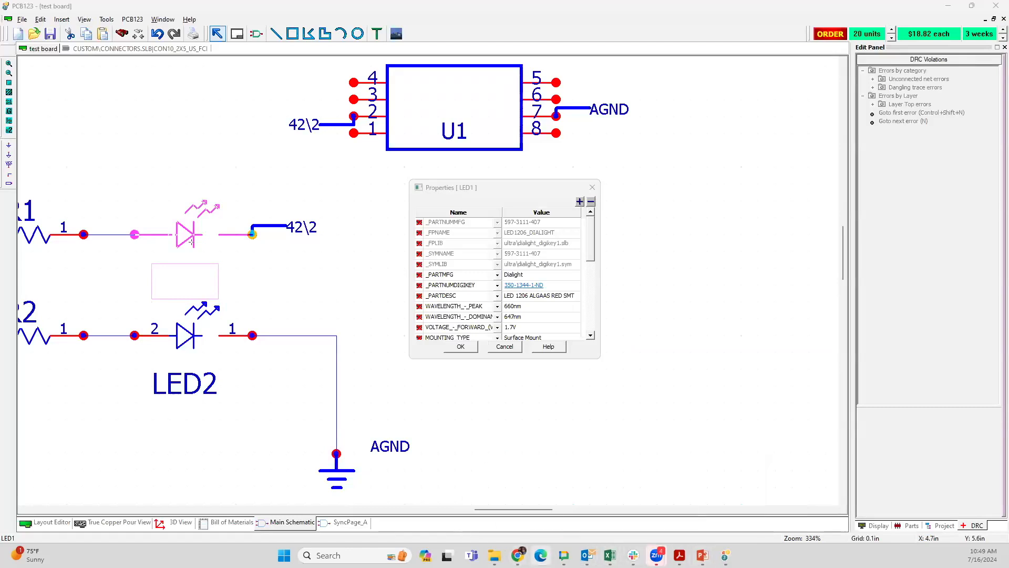
pyautogui.moveTo(518, 555)
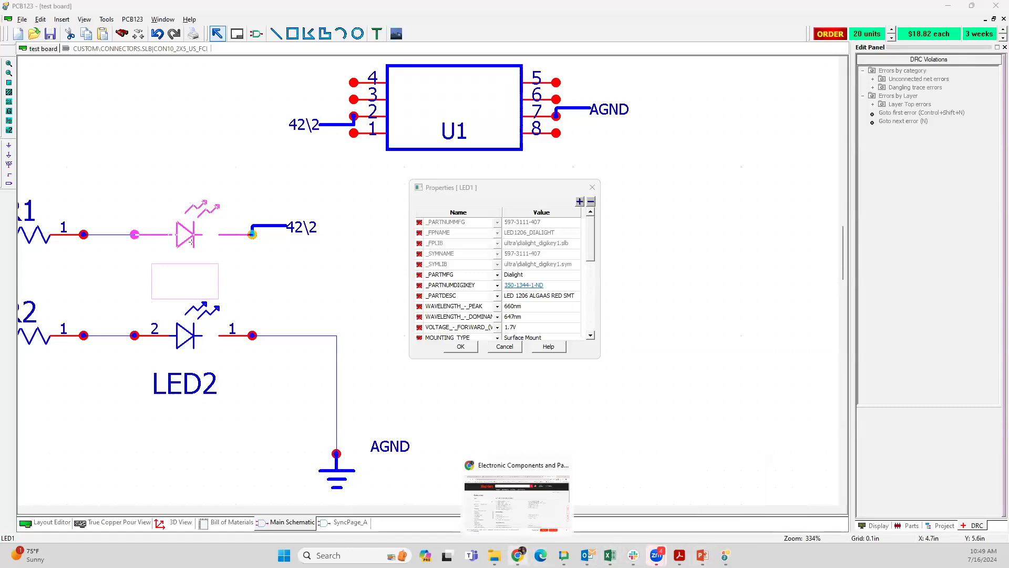
pyautogui.click(517, 499)
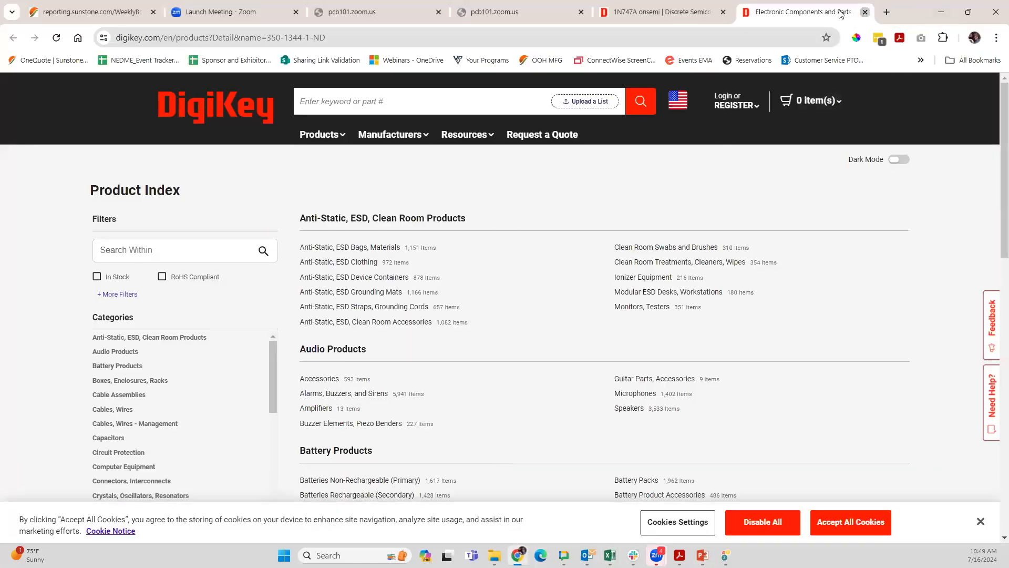
pyautogui.click(863, 12)
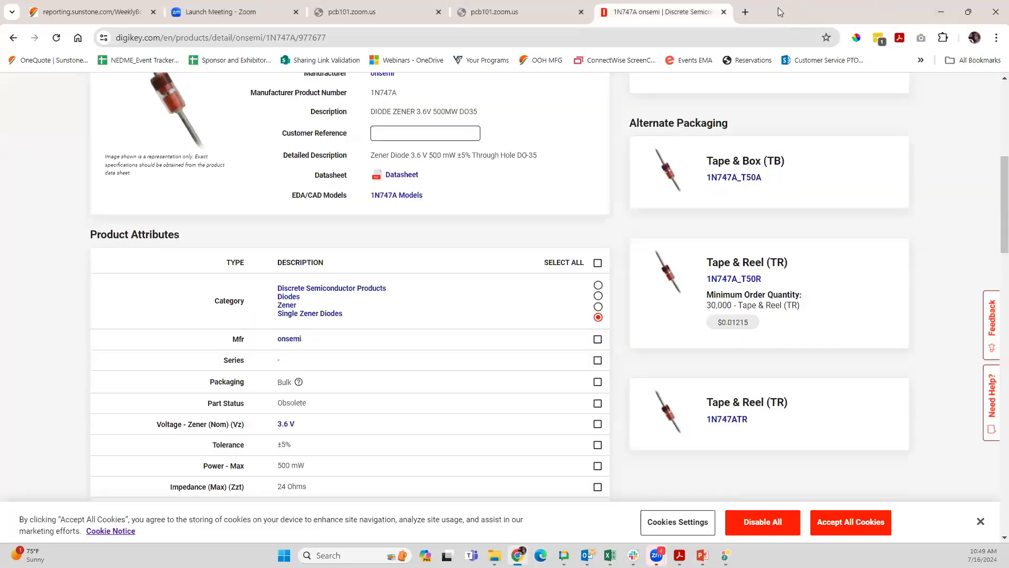
pyautogui.click(724, 12)
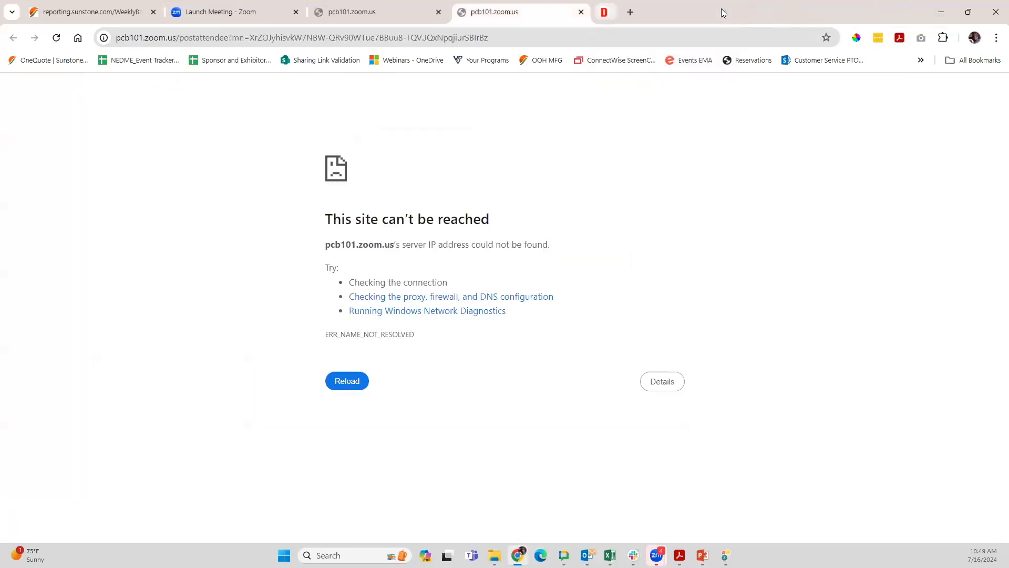
pyautogui.click(995, 13)
# Step: Return to PCB123 and close LED1's properties without changing them
pyautogui.click(940, 12)
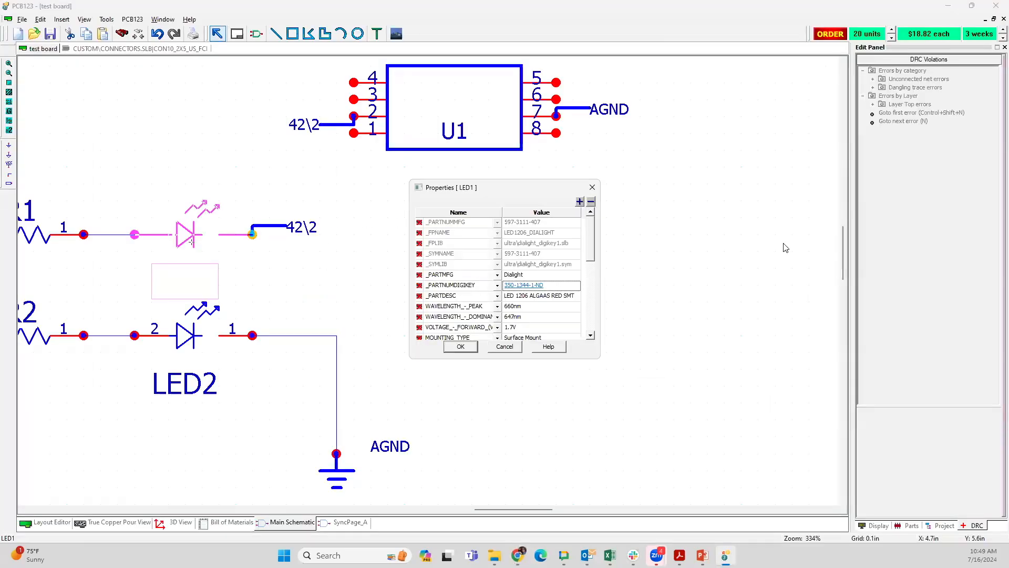
pyautogui.click(591, 188)
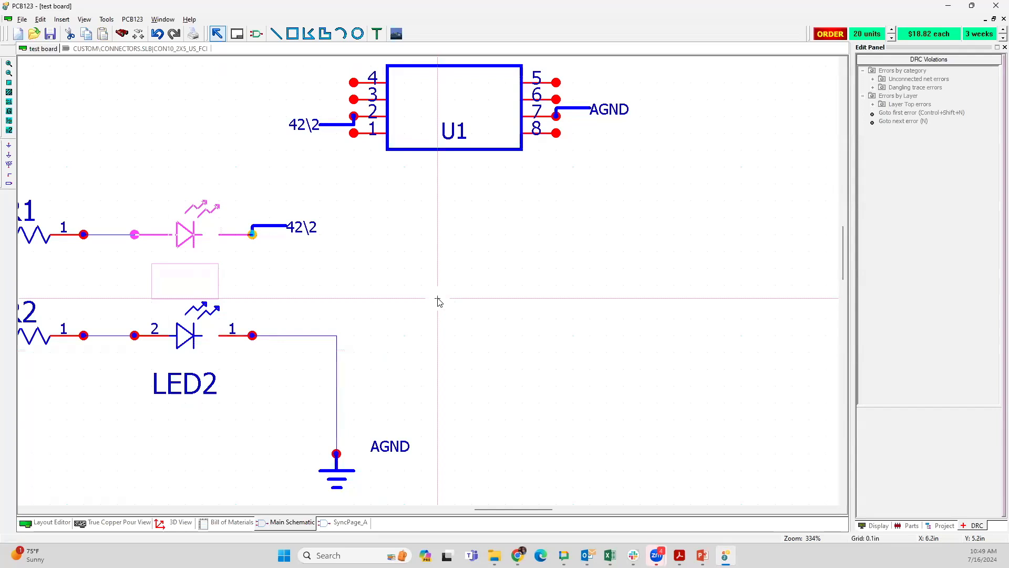
pyautogui.scroll(-1, 437, 298)
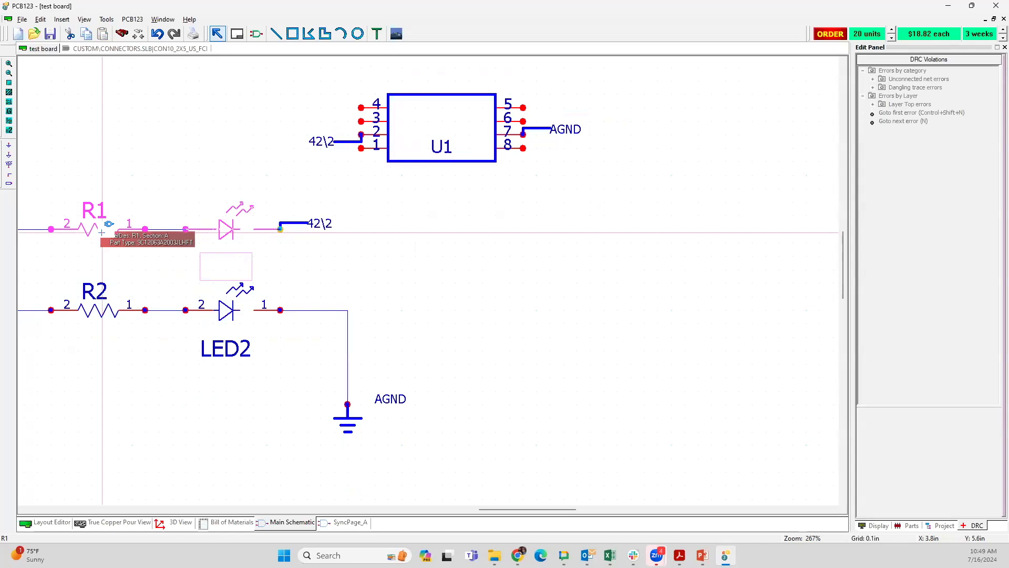
pyautogui.moveTo(423, 237); pyautogui.dragTo(492, 233, button='middle')
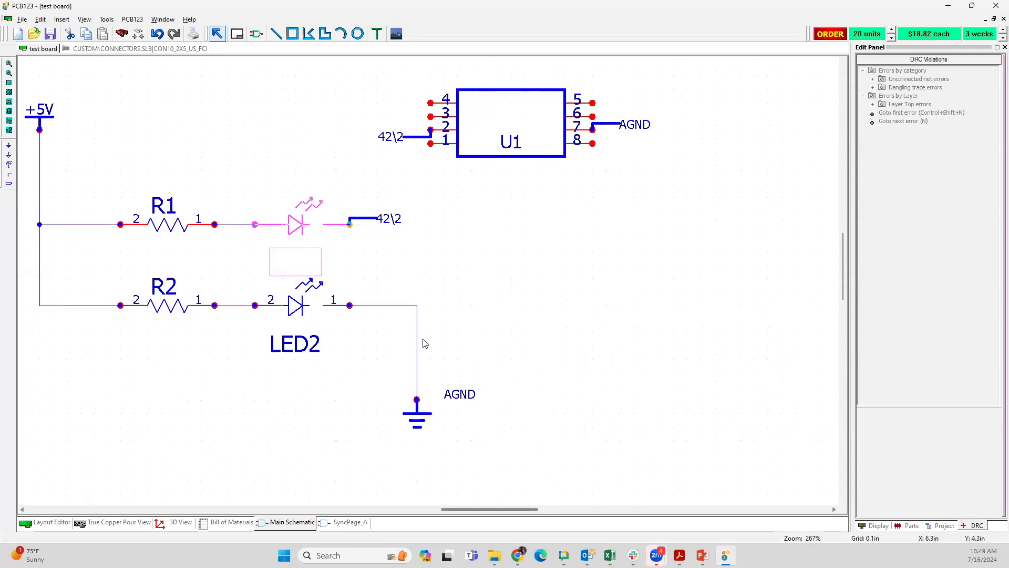
# Step: Open the properties of resistor R1 in the schematic and follow its DigiKey part number link
pyautogui.rightClick(296, 228)
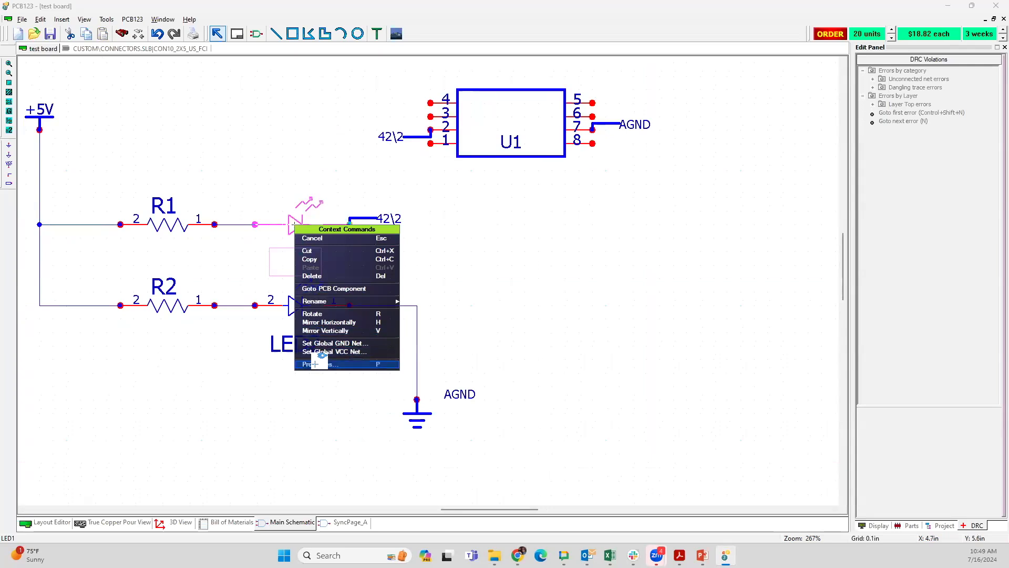
pyautogui.click(164, 229)
pyautogui.rightClick(164, 230)
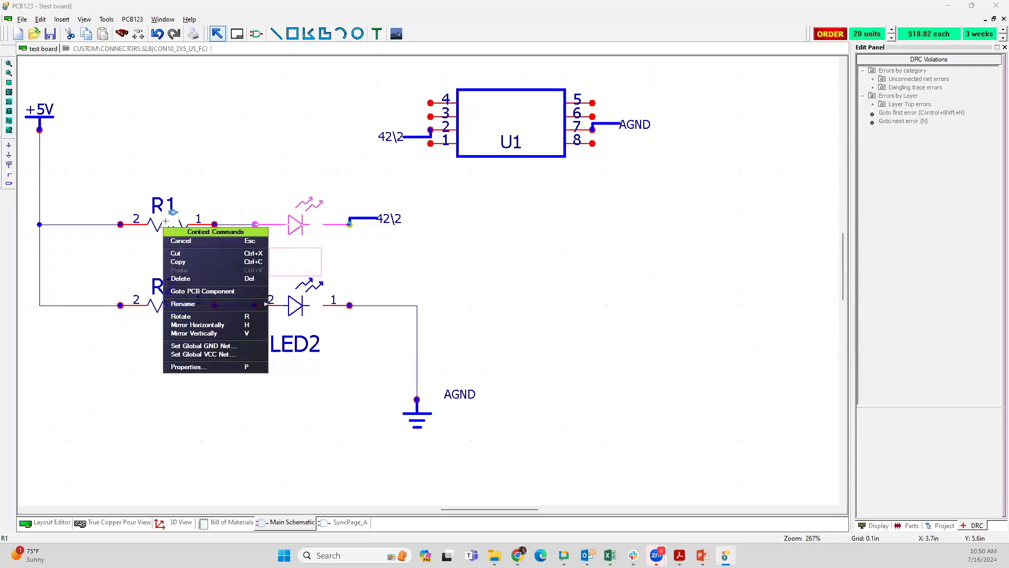
pyautogui.click(168, 218)
pyautogui.rightClick(165, 220)
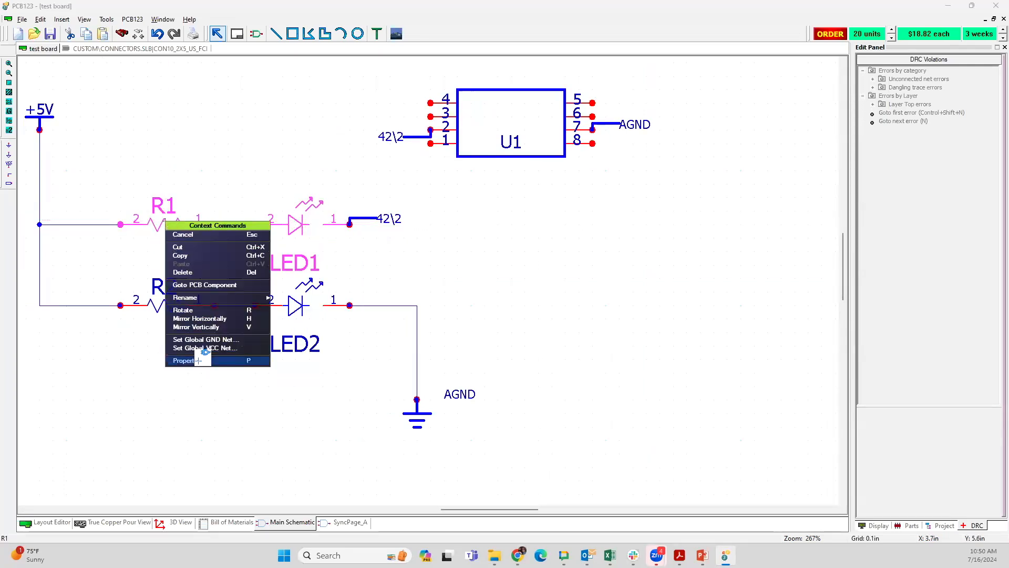
pyautogui.click(102, 335)
pyautogui.rightClick(179, 226)
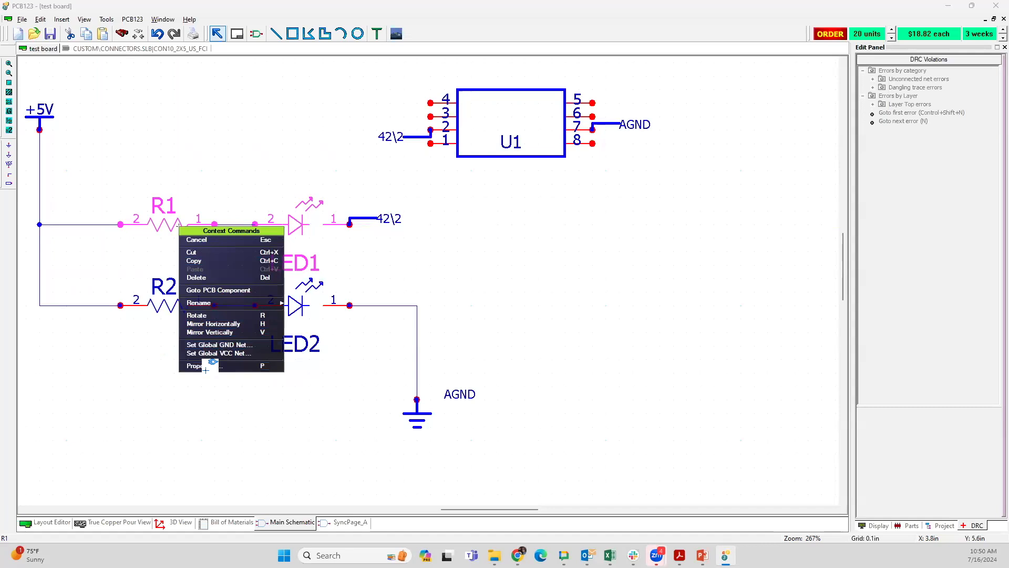
pyautogui.click(204, 373)
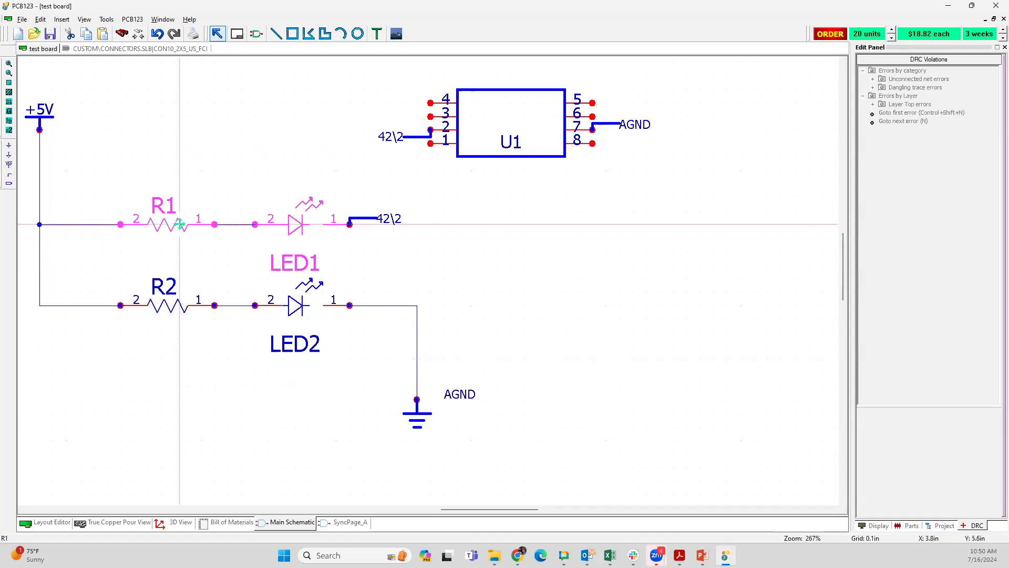
pyautogui.rightClick(180, 224)
pyautogui.click(207, 362)
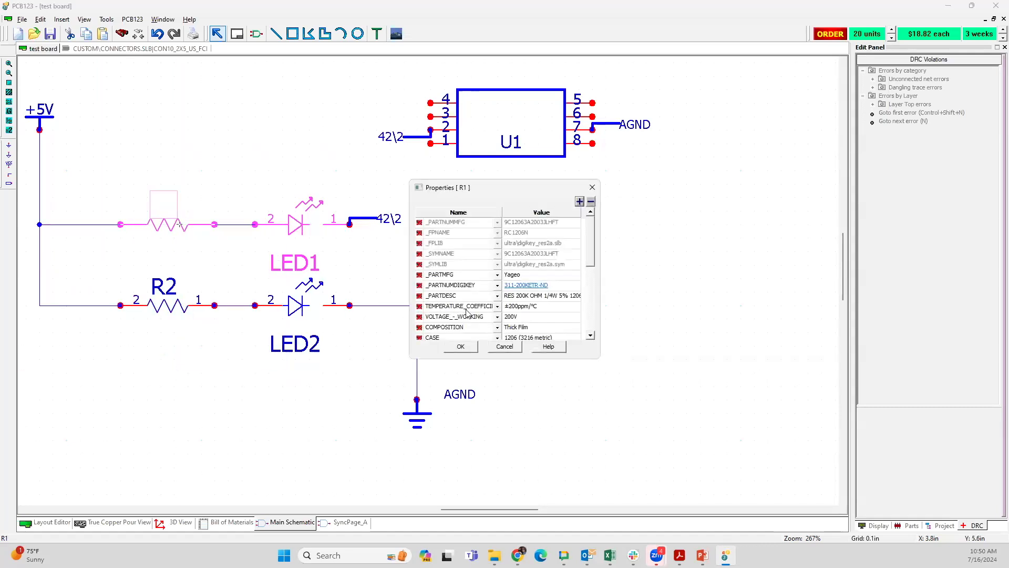
pyautogui.click(524, 286)
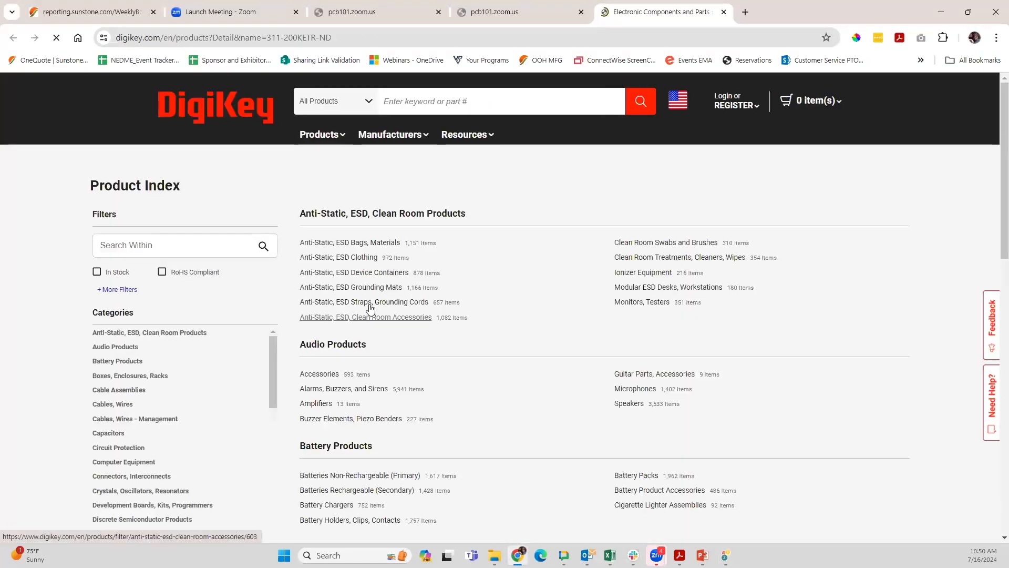
# Step: Search DigiKey's products for "resistor 200k 1206"
pyautogui.click(376, 98)
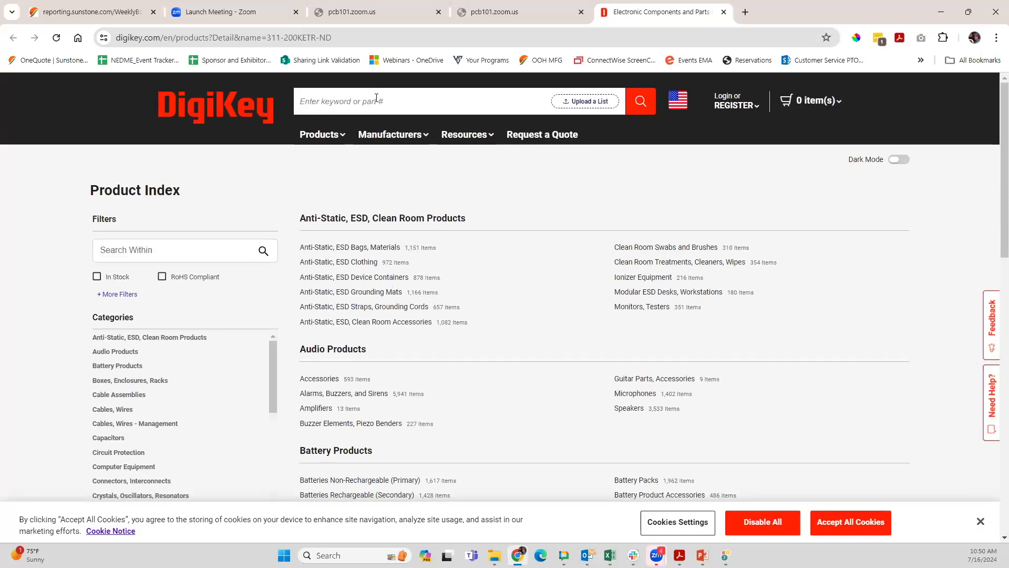
pyautogui.write('resistor 20')
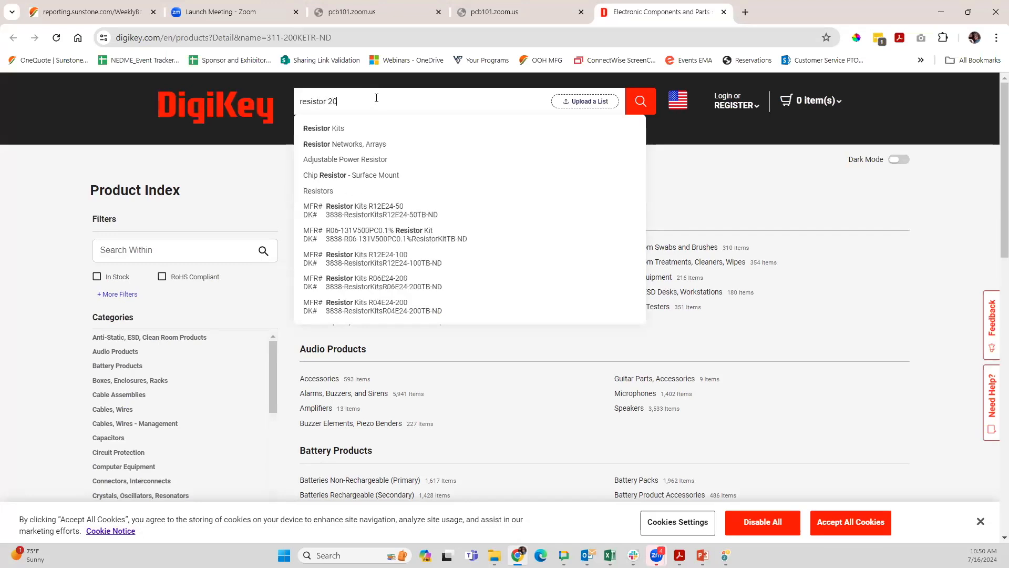
pyautogui.write('k 1206')
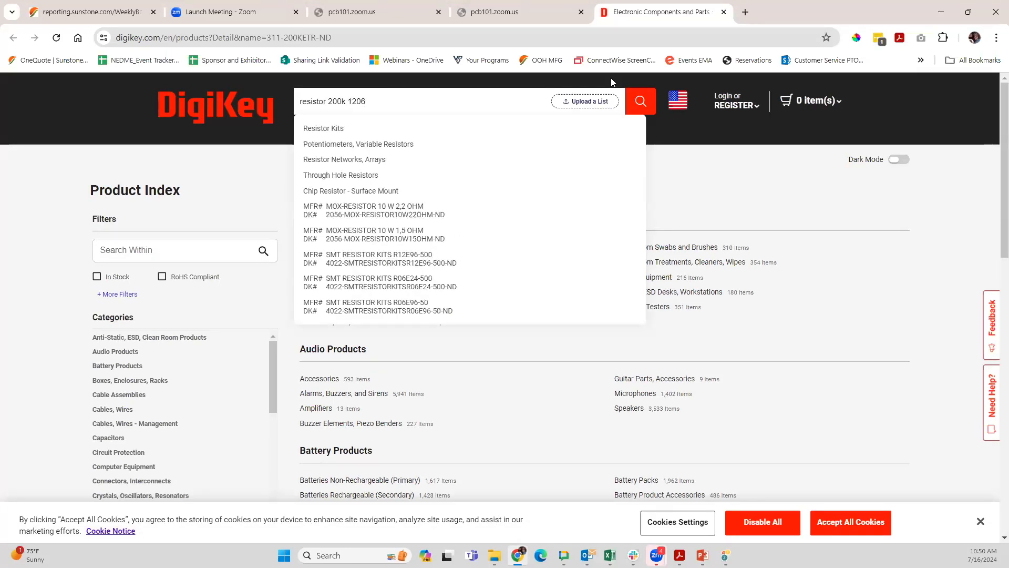
pyautogui.click(640, 101)
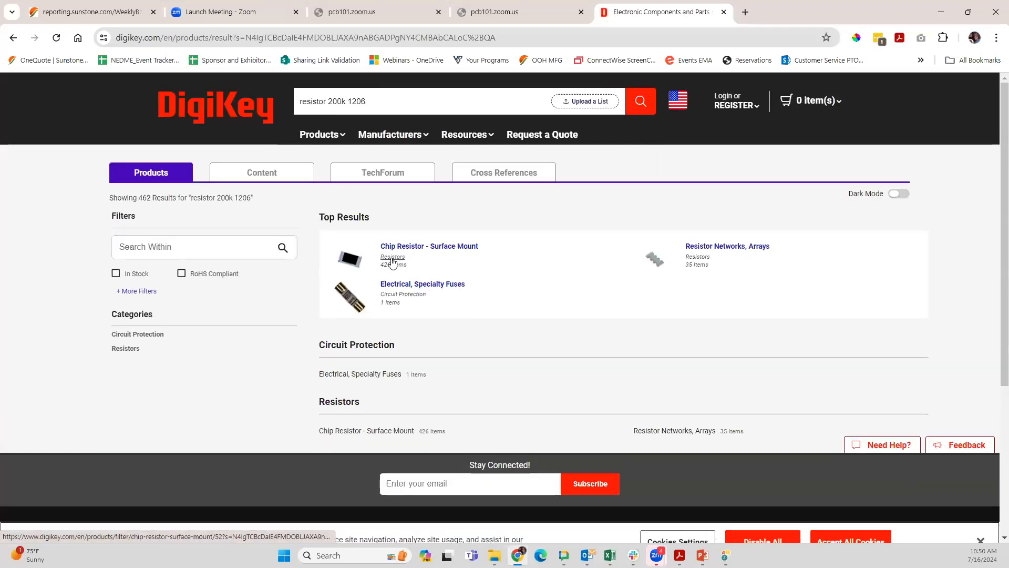
# Step: Open the surface-mount chip resistor results and filter them to in-stock parts with Active product status
pyautogui.click(389, 257)
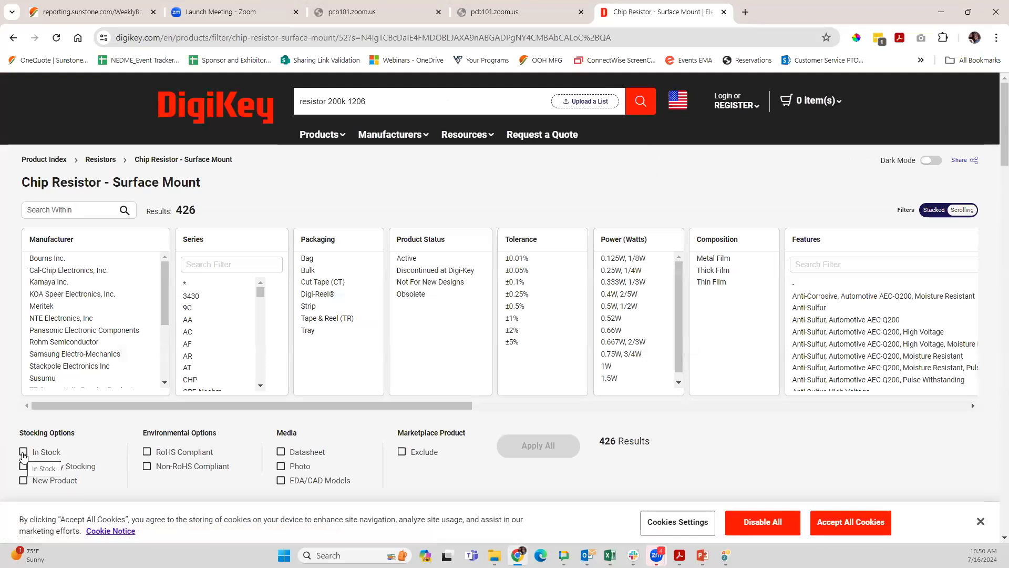
pyautogui.click(23, 452)
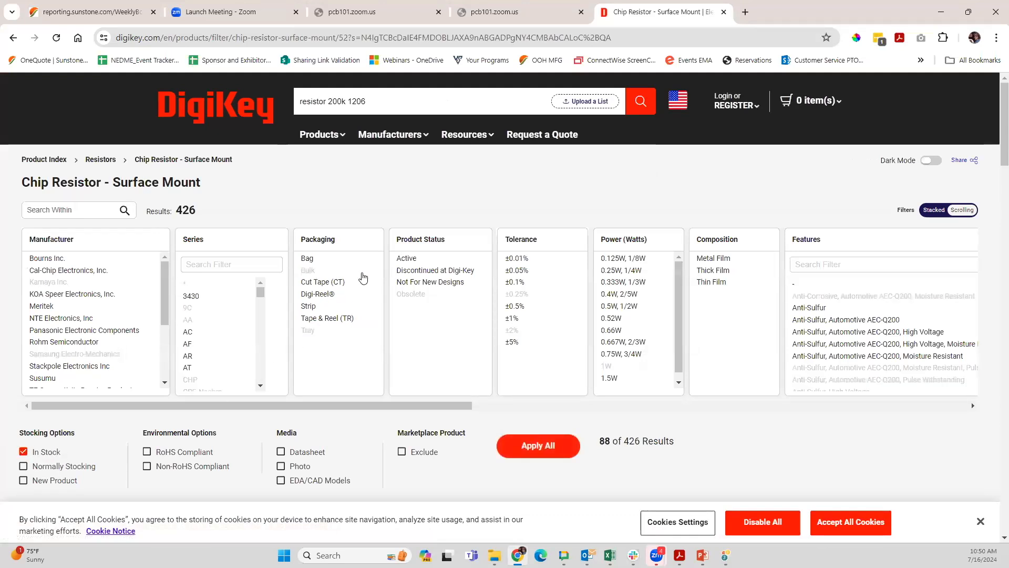
pyautogui.click(408, 260)
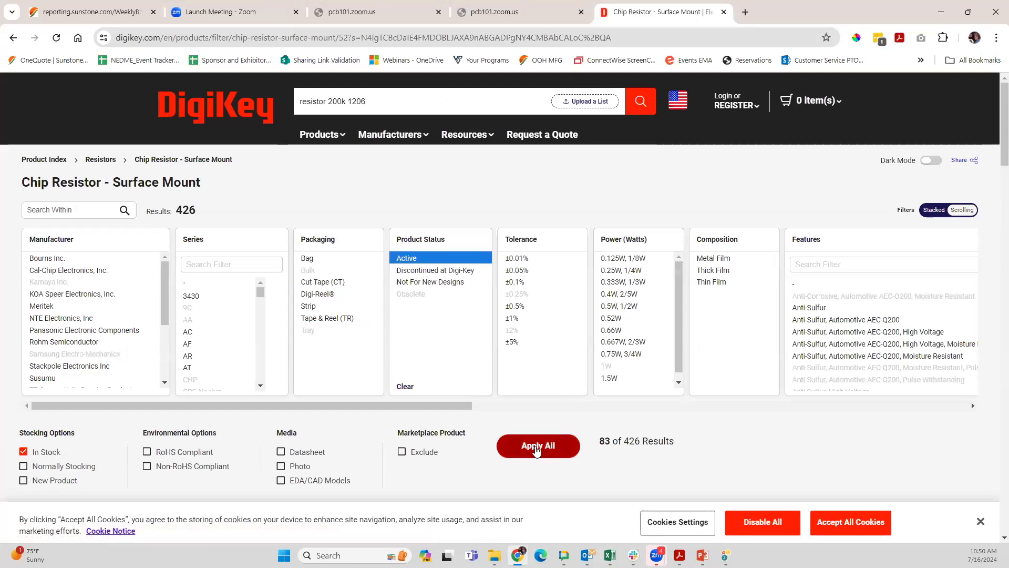
pyautogui.click(536, 446)
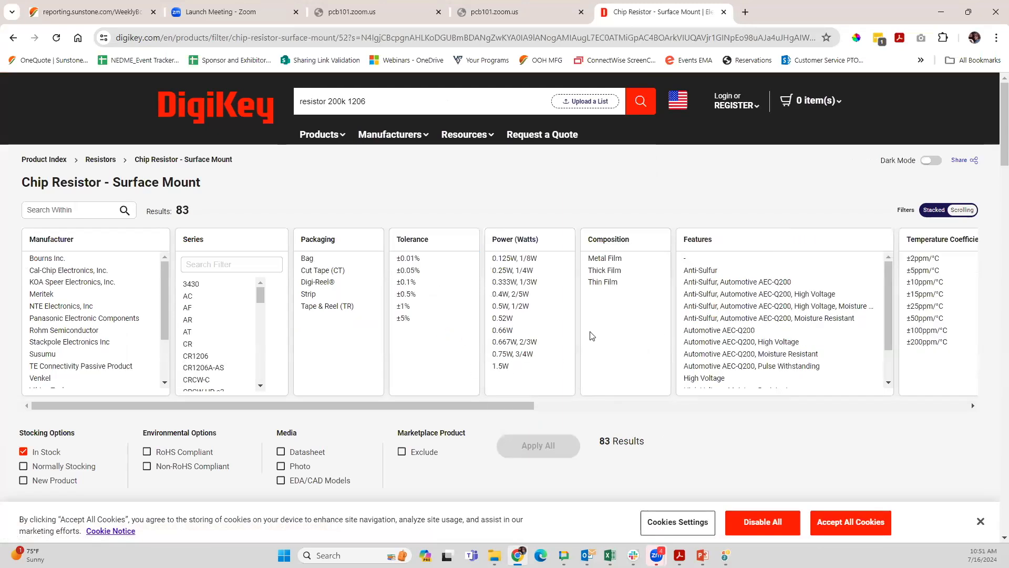
# Step: Select 1206 as the supplier device package filter for the chip resistors
pyautogui.scroll(-1, 592, 336)
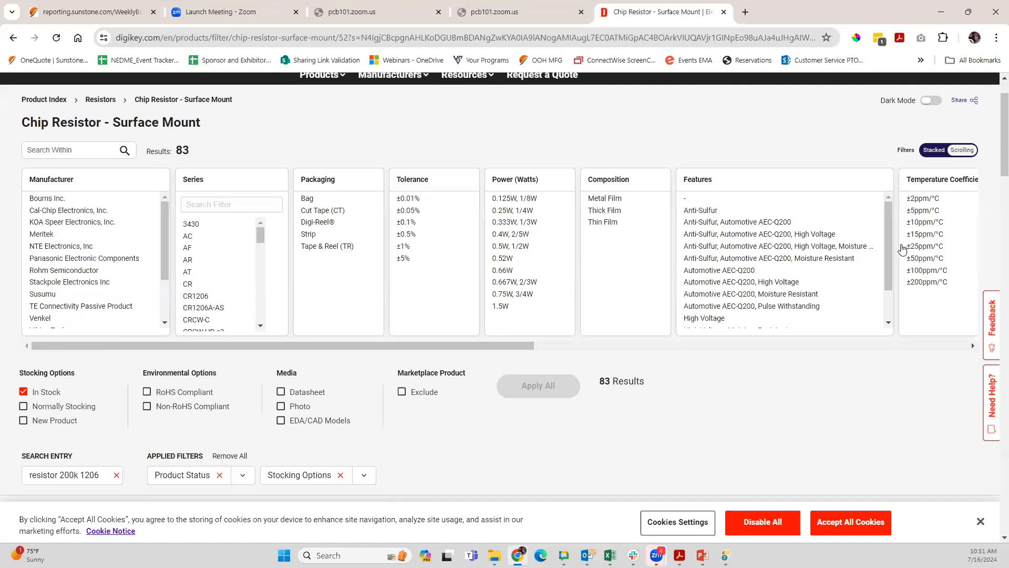
pyautogui.moveTo(508, 343); pyautogui.dragTo(991, 369)
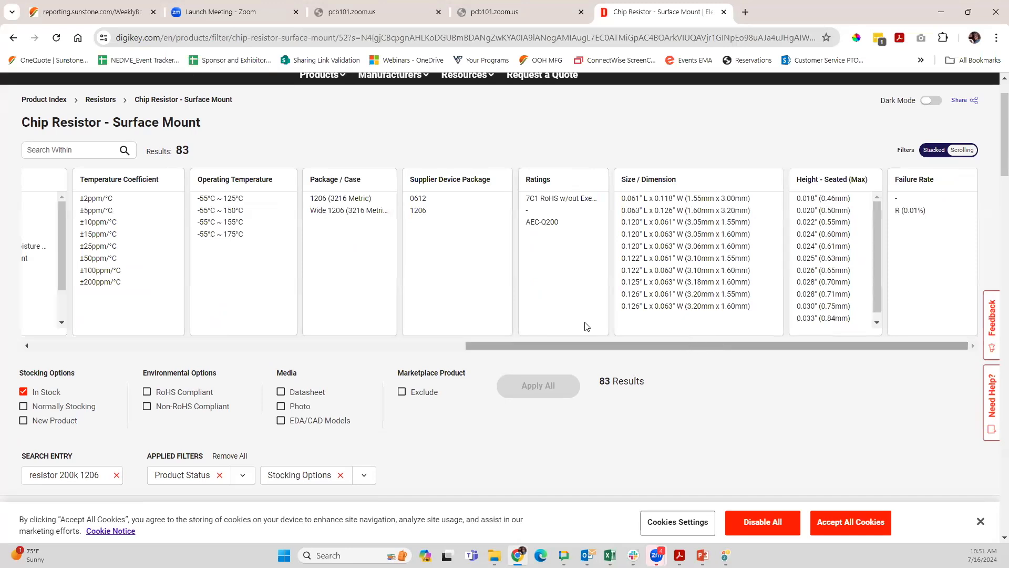
pyautogui.click(418, 210)
pyautogui.click(536, 385)
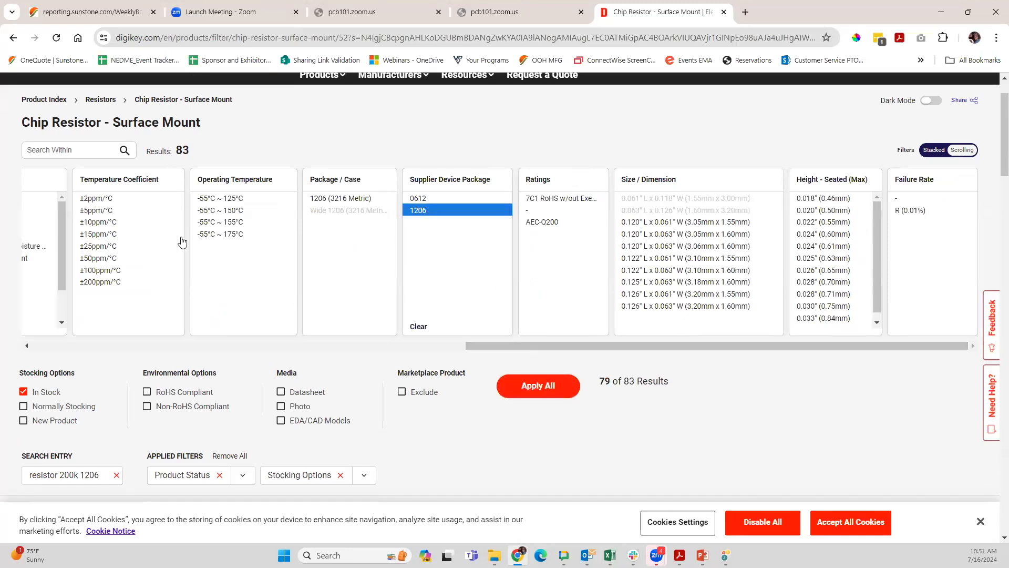
# Step: Examine the listed 200 kOhm chip resistors, comparing their stock, prices, tolerances and manufacturers
pyautogui.scroll(-10, 441, 408)
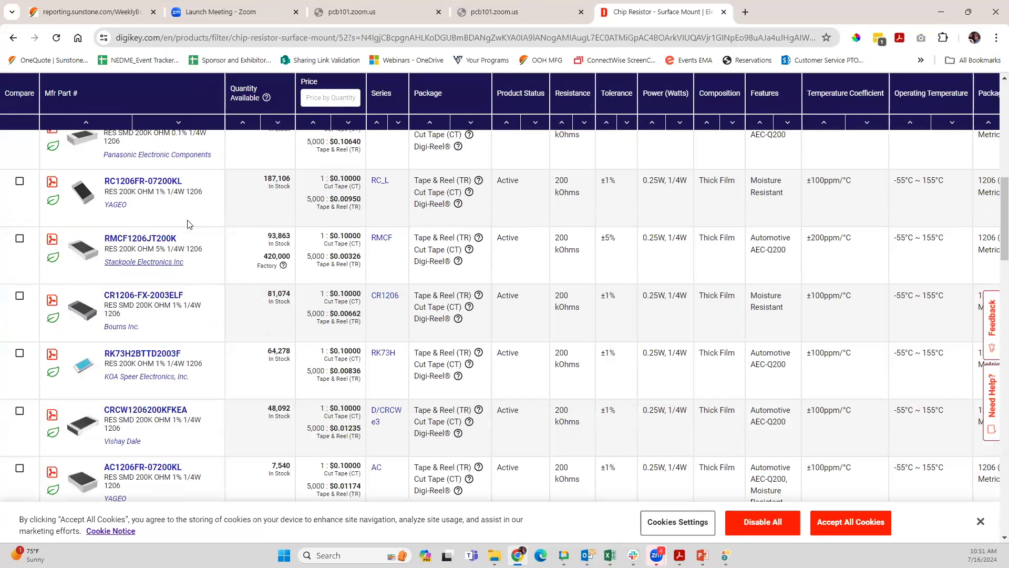
pyautogui.scroll(-3, 177, 326)
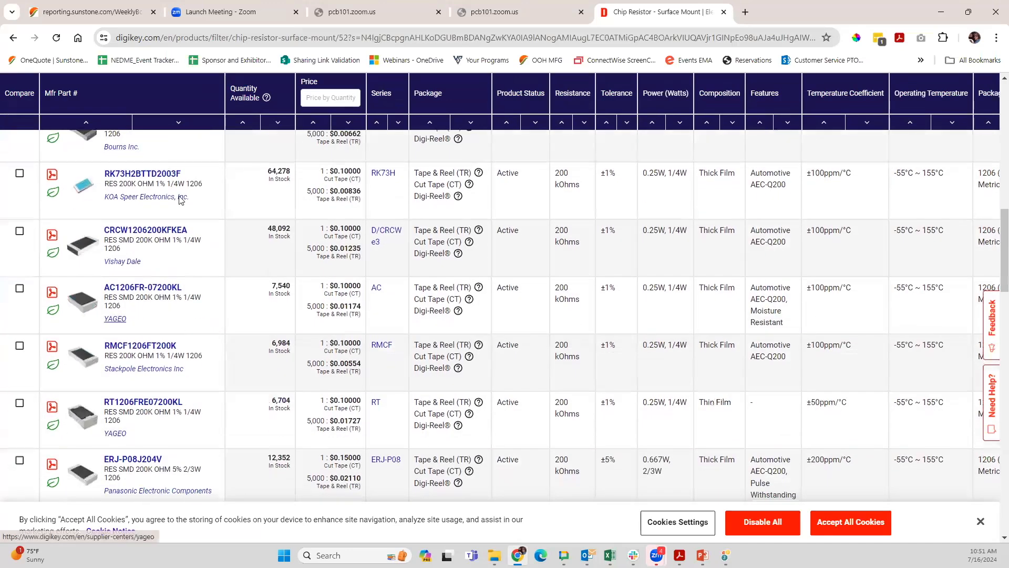
pyautogui.scroll(-1, 187, 315)
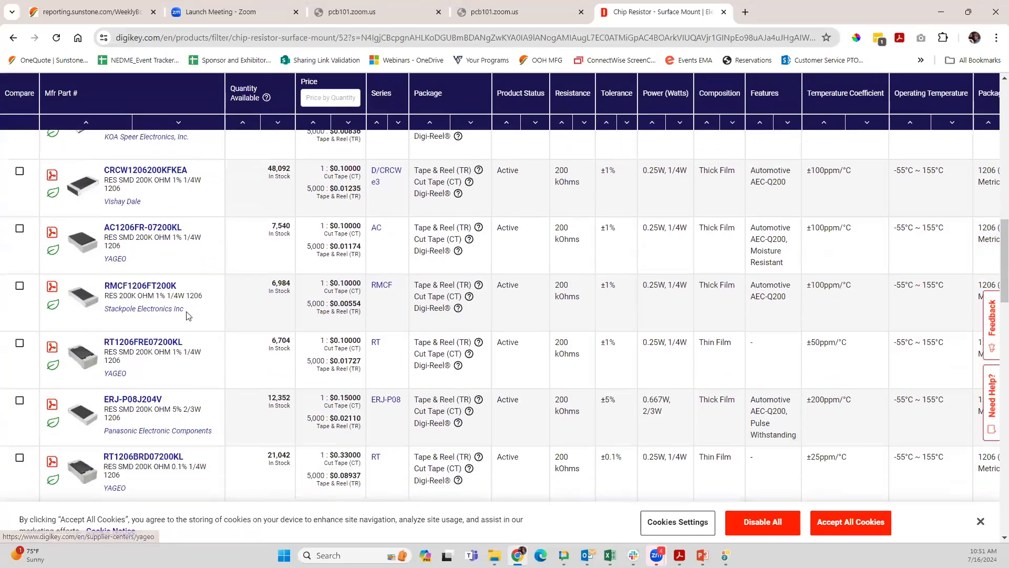
pyautogui.scroll(6, 189, 315)
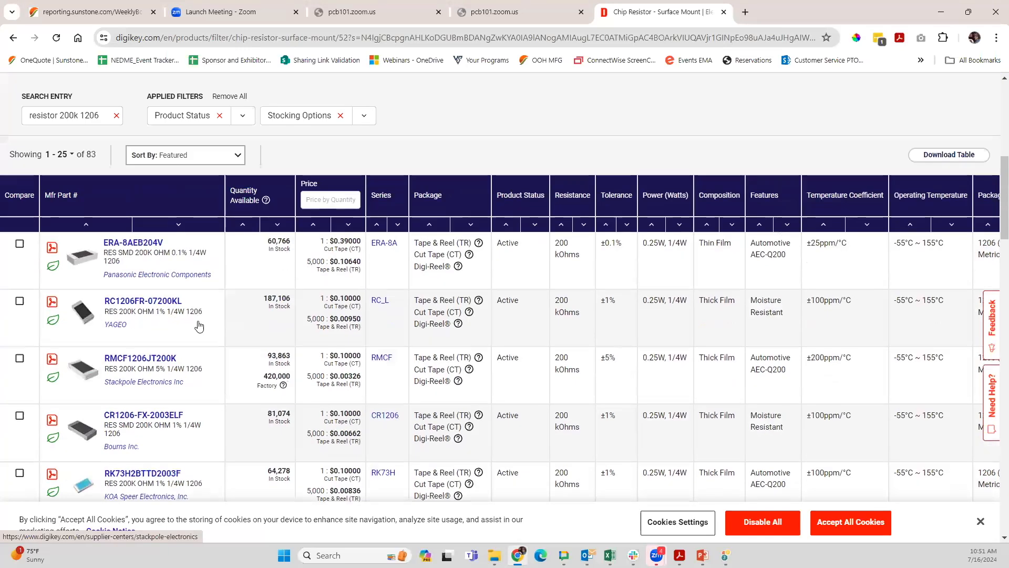
pyautogui.scroll(-10, 193, 318)
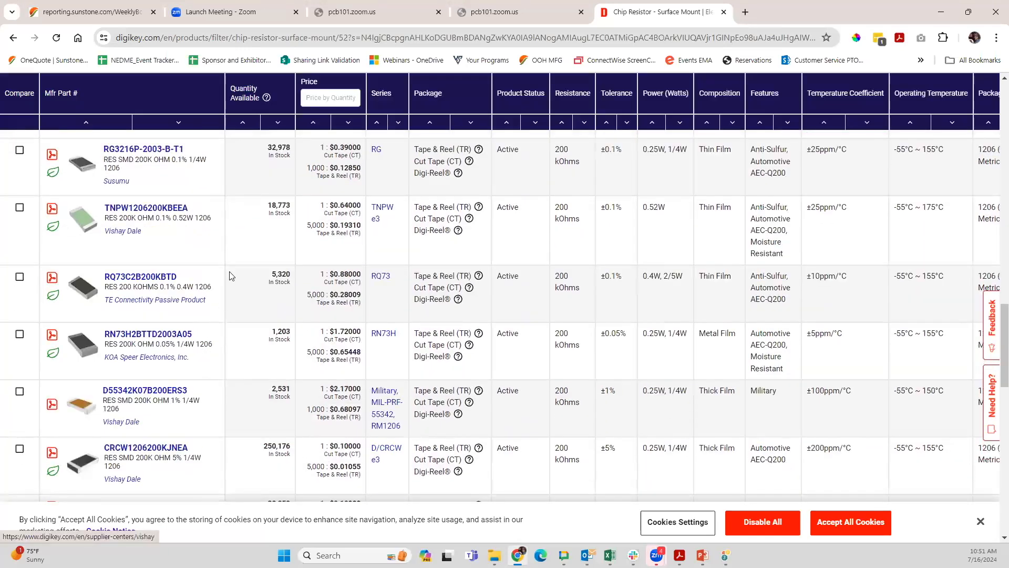
pyautogui.scroll(-3, 229, 274)
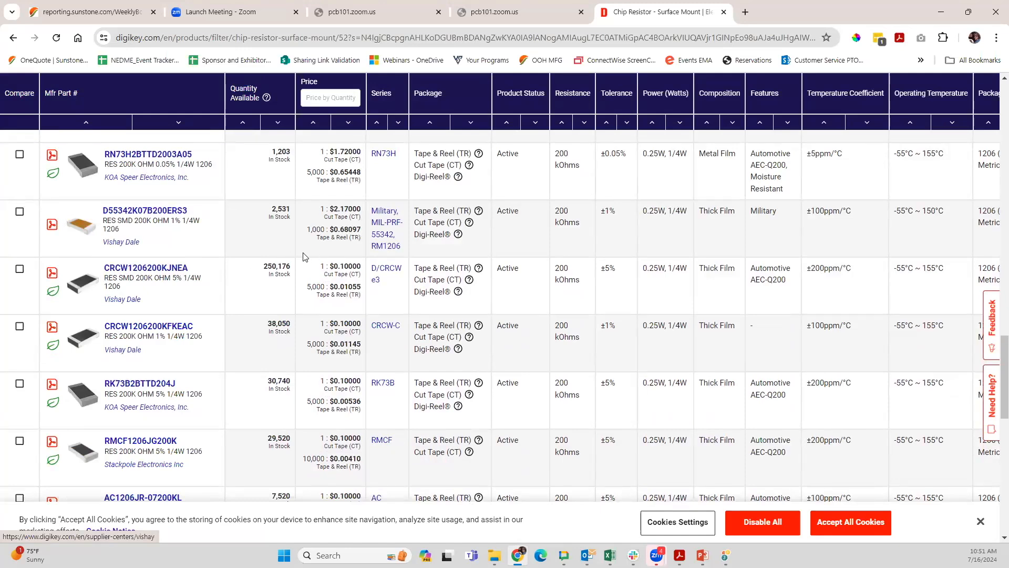
pyautogui.scroll(-15, 303, 257)
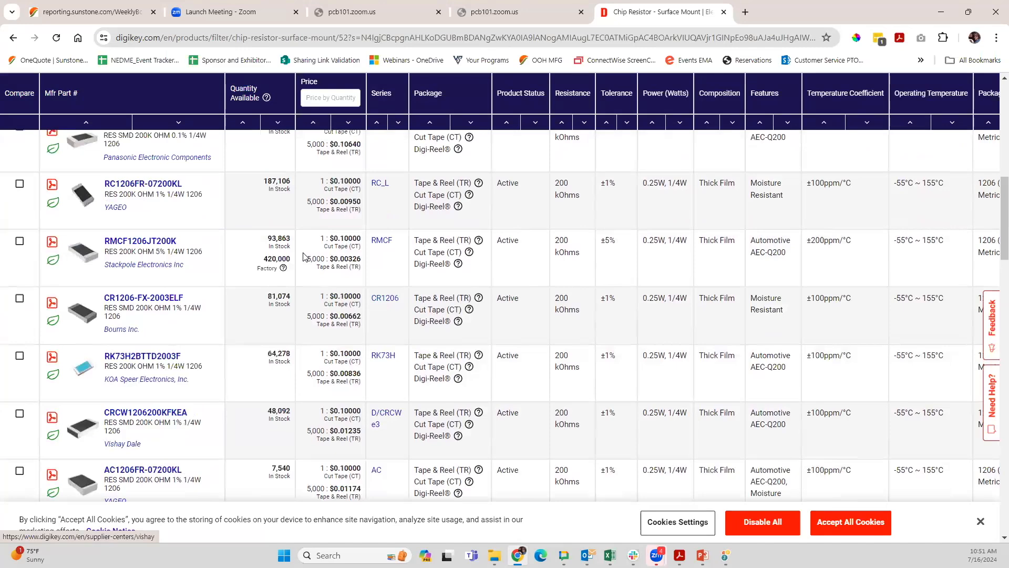
pyautogui.scroll(5, 303, 256)
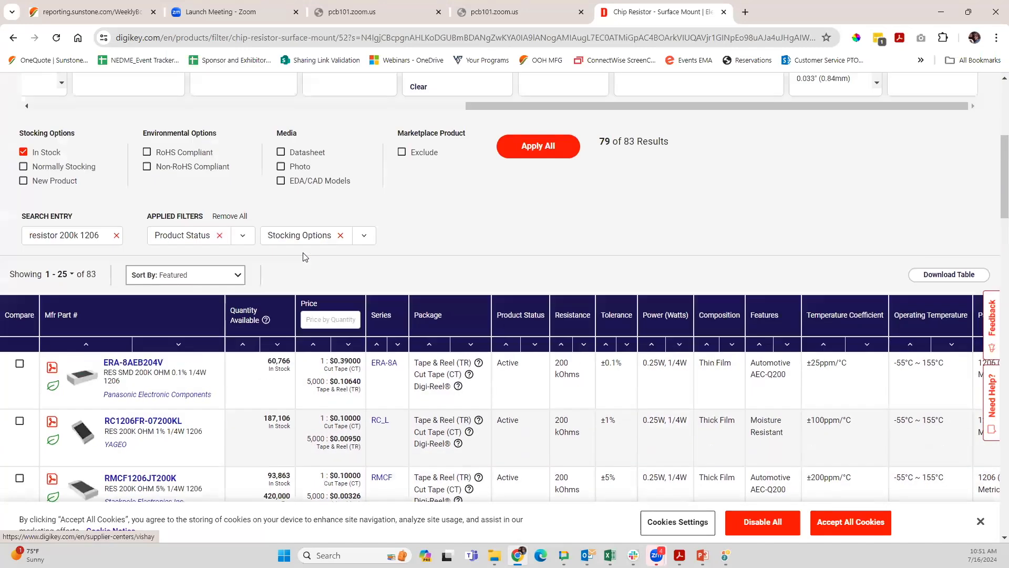
# Step: Close the DigiKey results page, switch back to PCB123 and cancel R1's properties
pyautogui.click(723, 12)
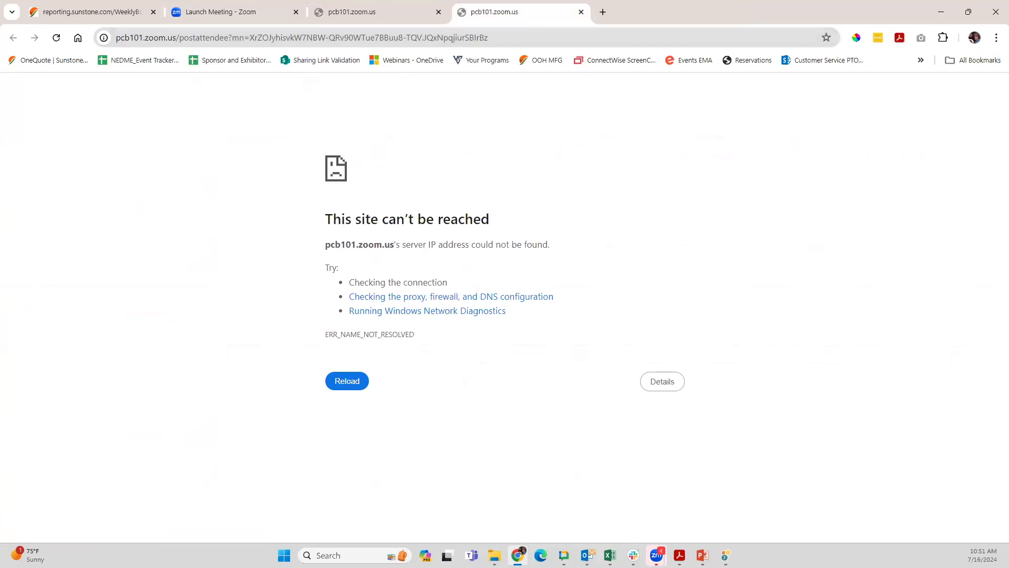
pyautogui.click(725, 556)
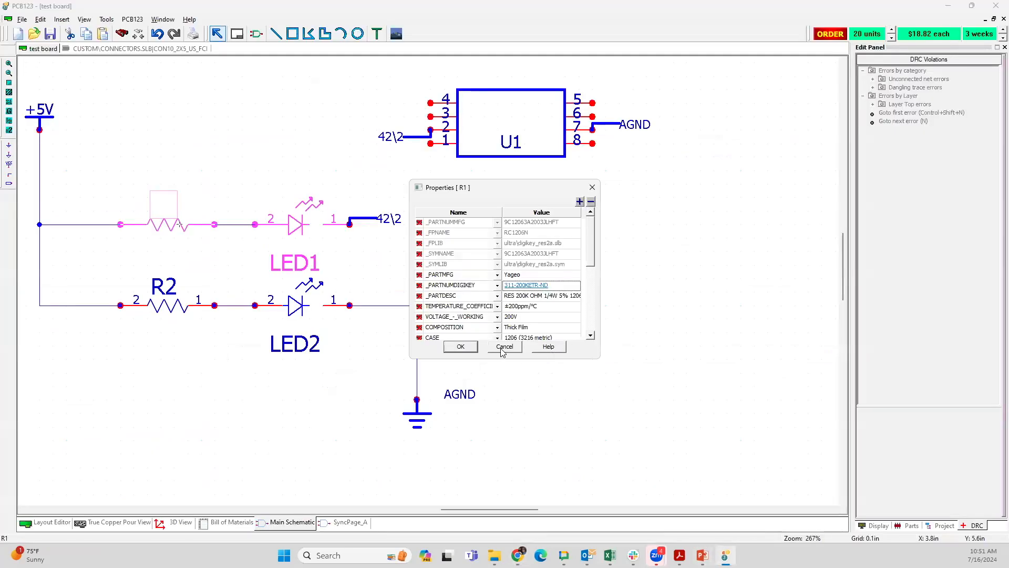
pyautogui.click(503, 347)
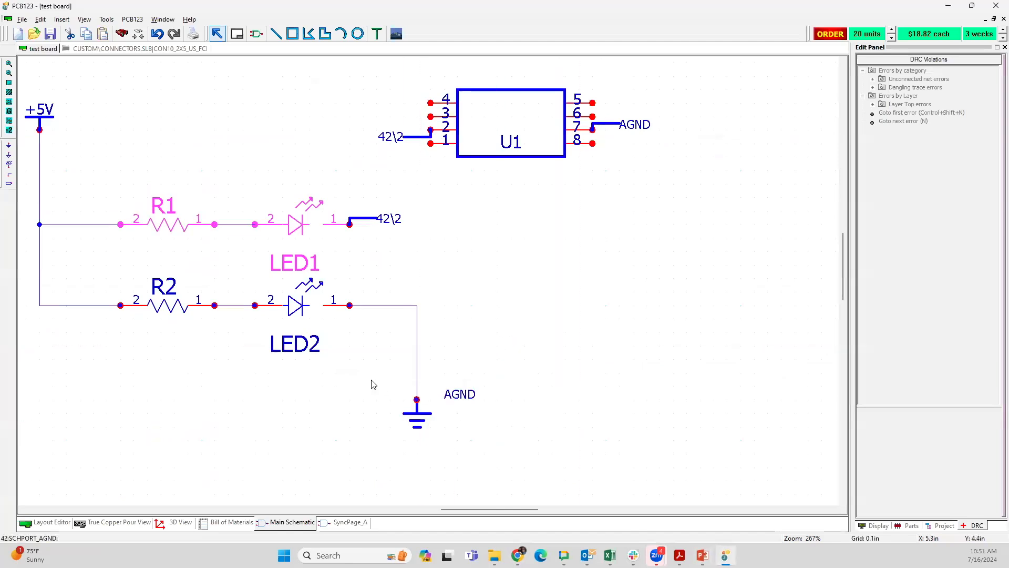
pyautogui.scroll(-1, 372, 383)
pyautogui.scroll(-1, 453, 284)
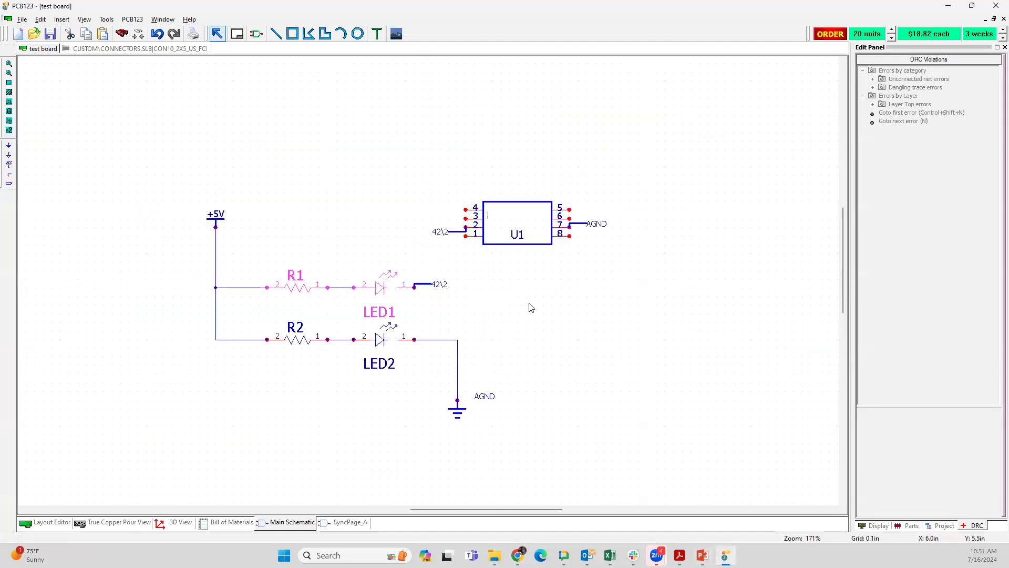
pyautogui.scroll(2, 427, 281)
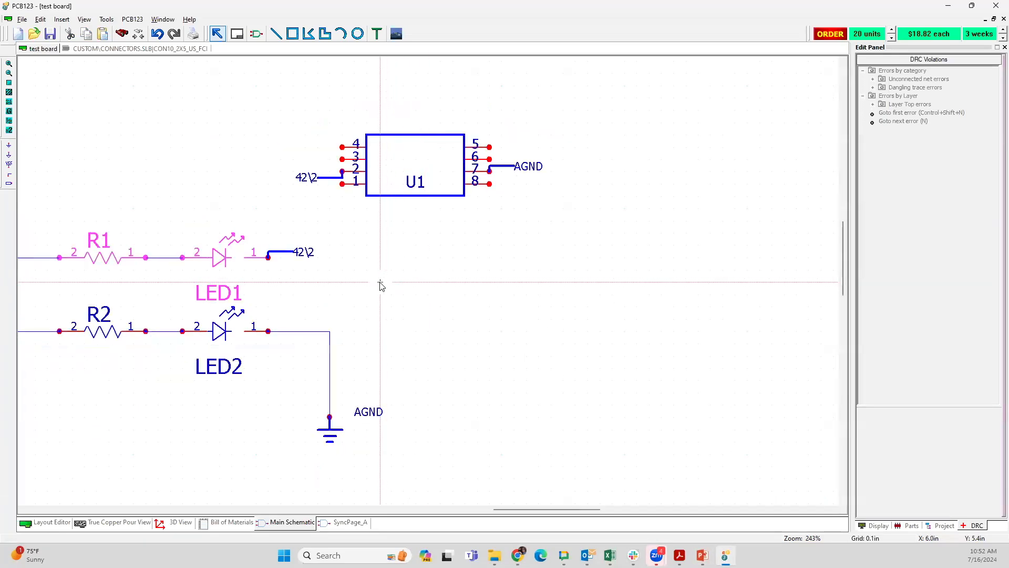
pyautogui.scroll(-2, 448, 309)
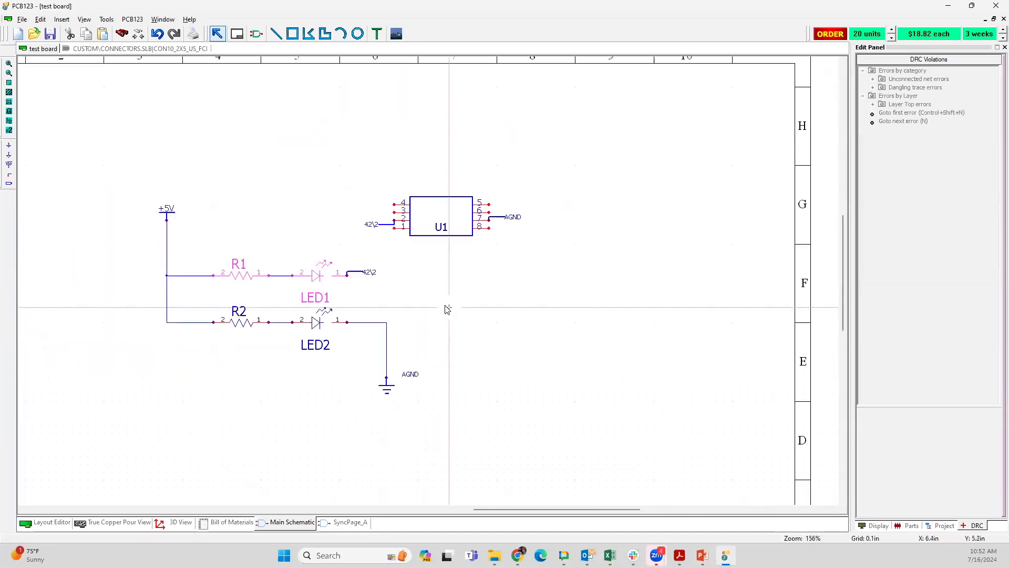
pyautogui.scroll(1, 423, 270)
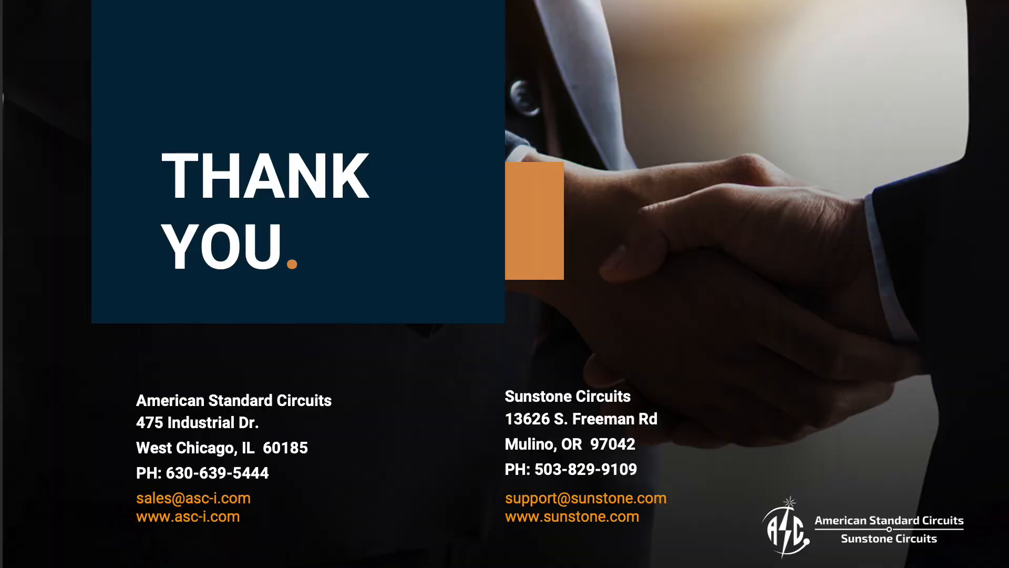